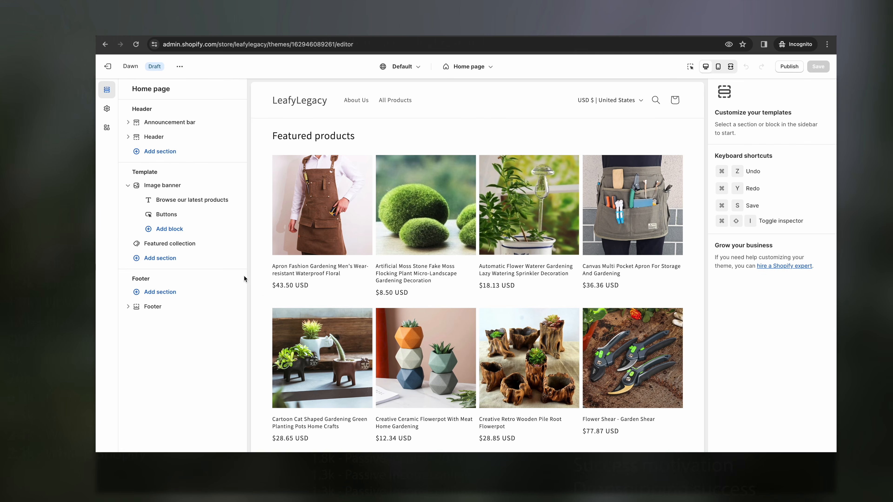
# - Open the Image banner settings, pick the Garden Decor collection, and scroll the LeafyLegacy storefront
pyautogui.click(142, 187)
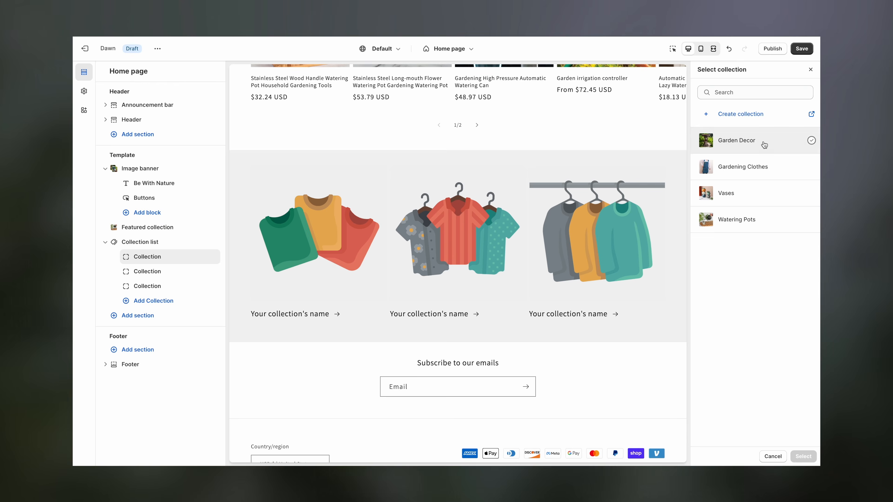
pyautogui.click(751, 140)
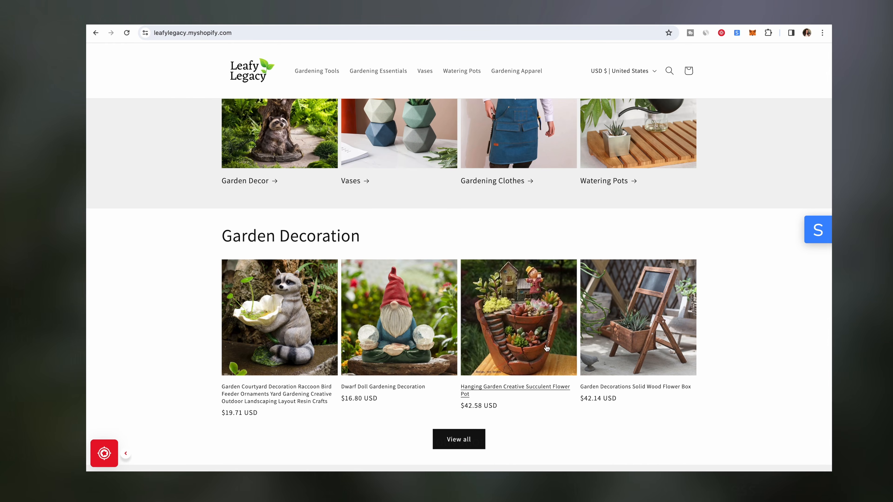
pyautogui.scroll(-4, 181, 341)
pyautogui.scroll(-3, 181, 341)
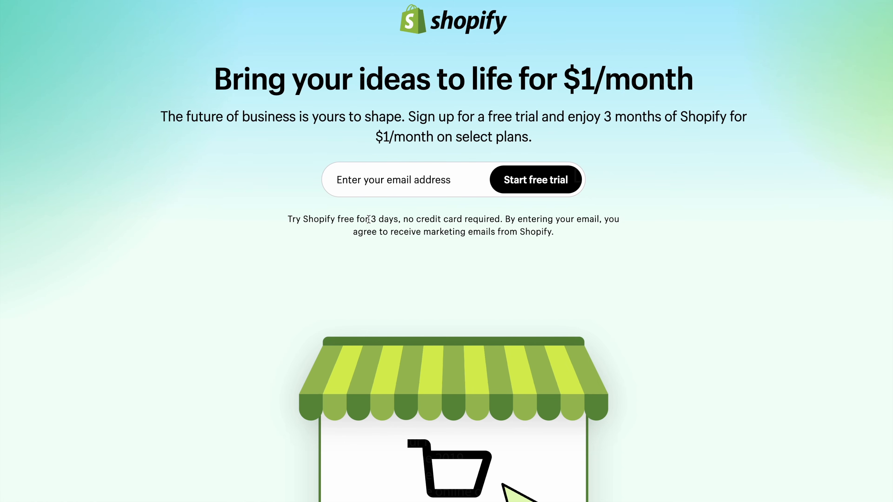
# - Highlight the trial terms: 3 days free, $1/month price and the 3-month offer period
pyautogui.moveTo(368, 219); pyautogui.dragTo(397, 221)
pyautogui.click(656, 208)
pyautogui.moveTo(565, 84); pyautogui.dragTo(606, 85)
pyautogui.moveTo(604, 120); pyautogui.dragTo(663, 121)
pyautogui.click(663, 148)
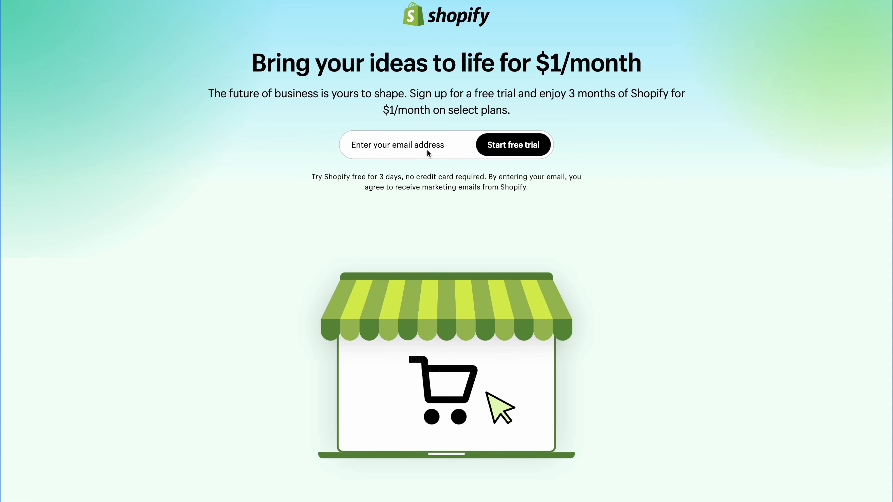
# - Enter your e-mail address and start the Shopify free trial
pyautogui.click(454, 146)
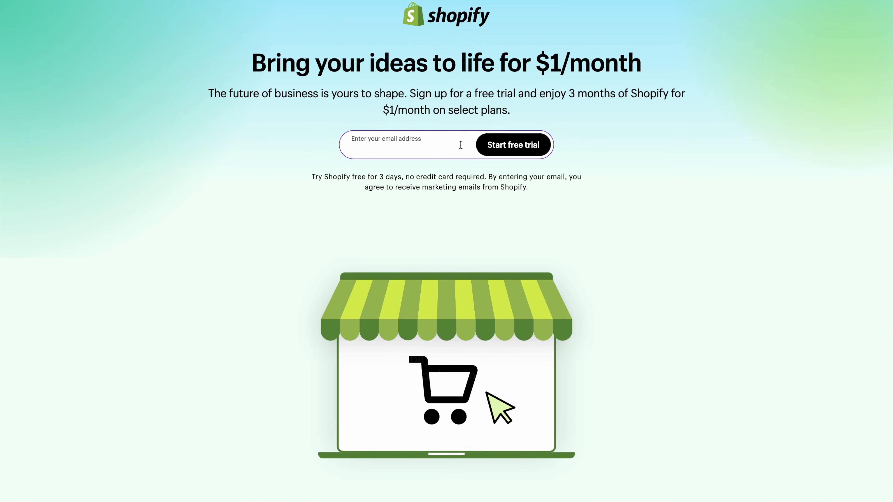
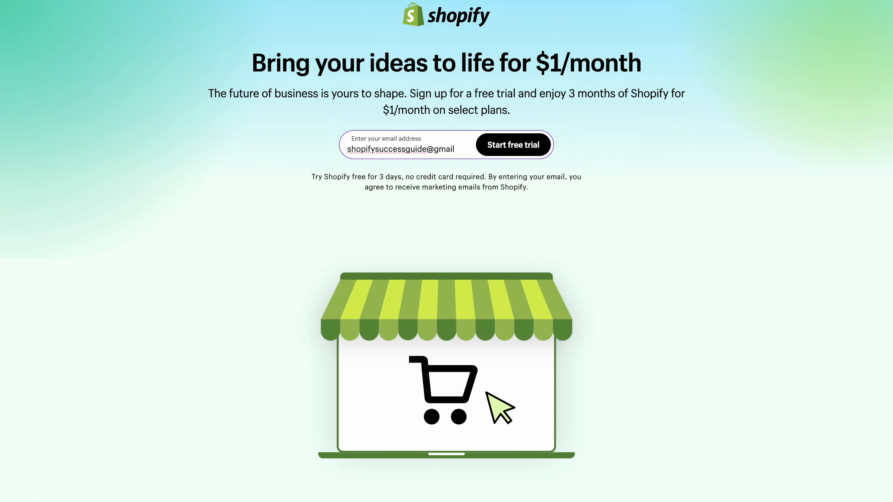
pyautogui.click(524, 154)
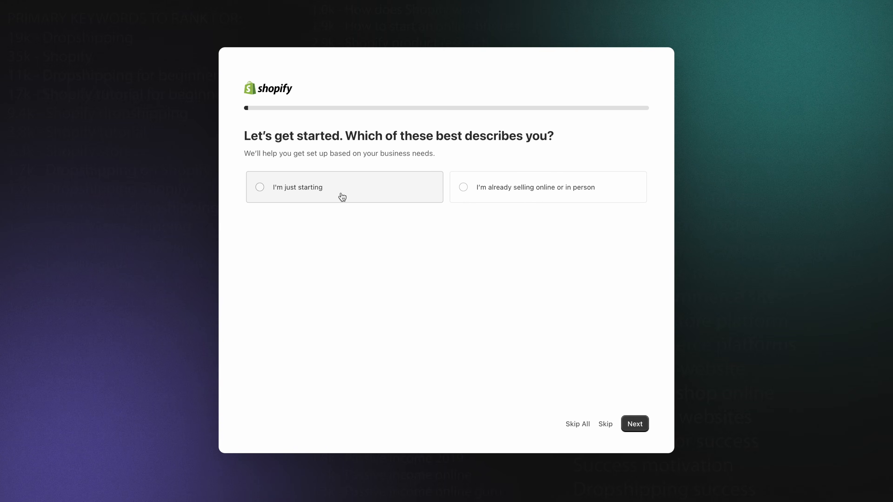
# - Answer setup questions: just starting, selling via an online store, dropshipping products first
pyautogui.click(342, 197)
pyautogui.click(640, 425)
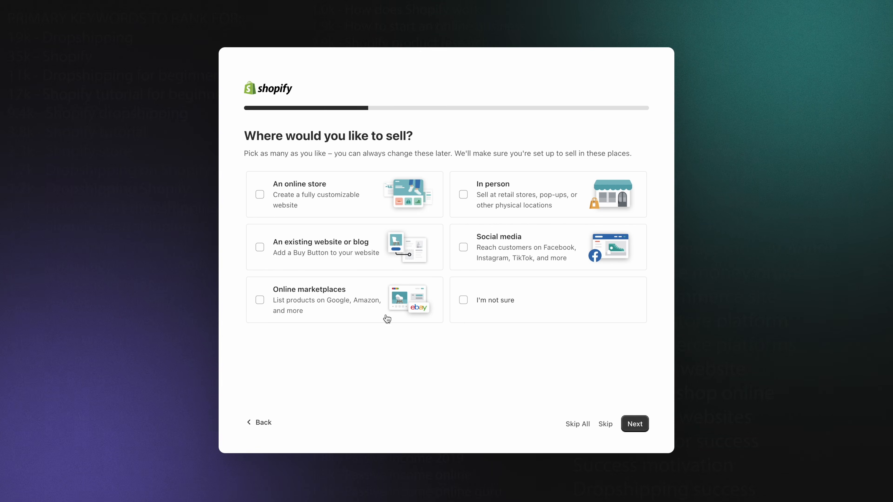
pyautogui.click(297, 202)
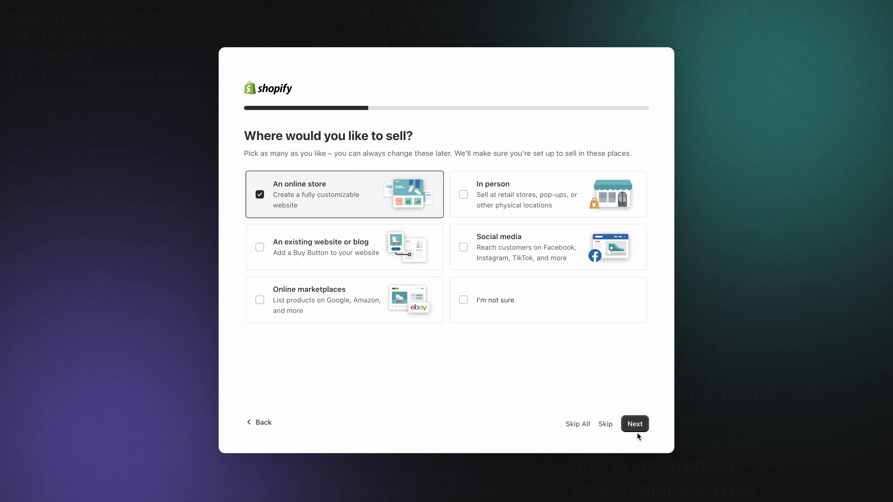
pyautogui.click(636, 425)
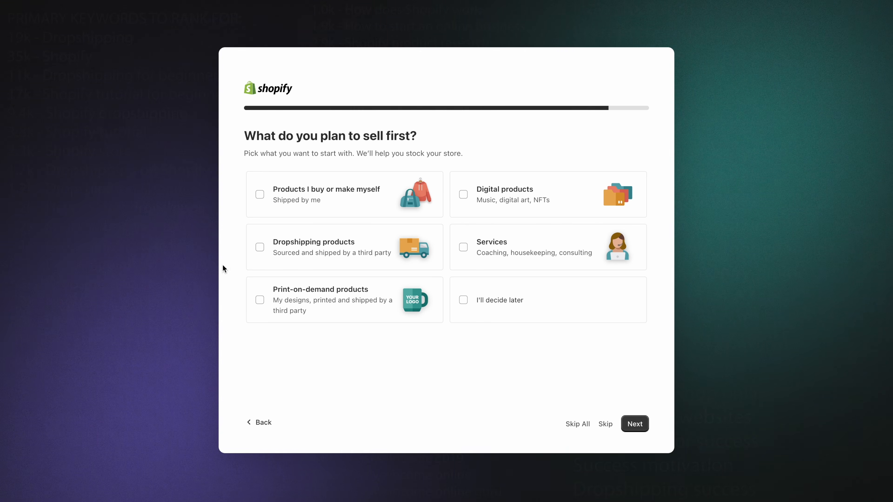
pyautogui.click(325, 257)
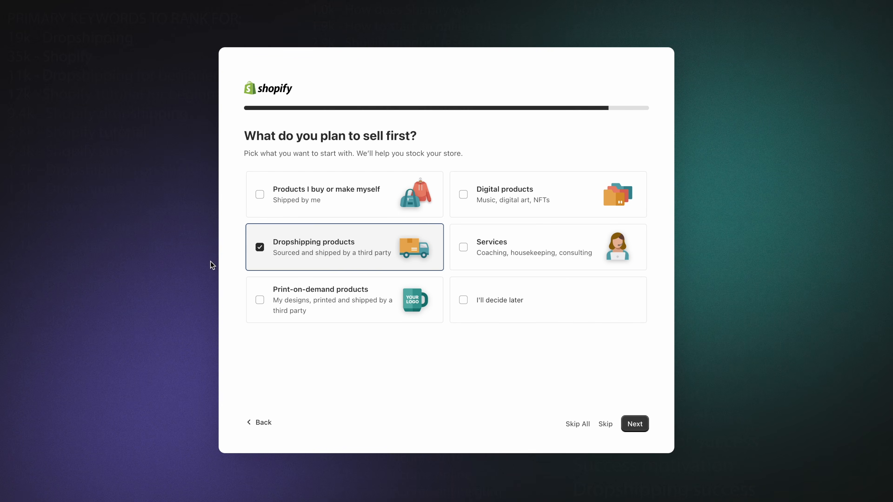
pyautogui.click(639, 426)
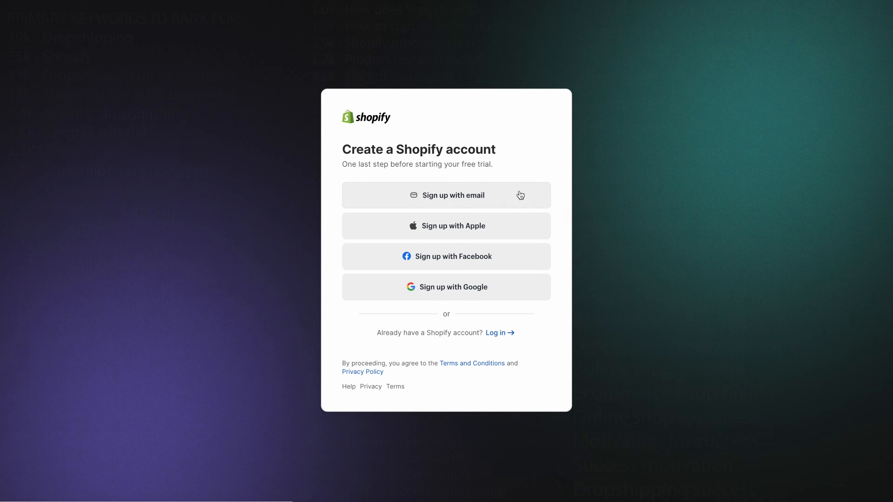
# - Sign up with your e-mail and password and create the Shopify account
pyautogui.click(520, 195)
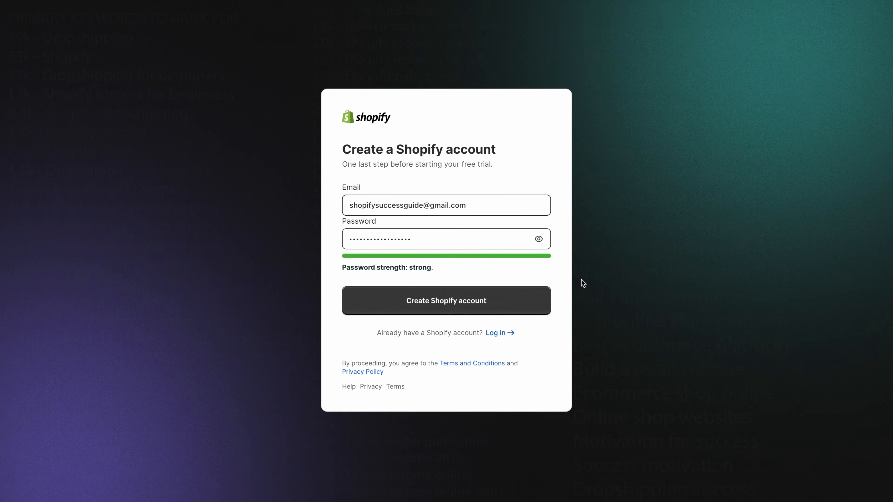
pyautogui.click(494, 311)
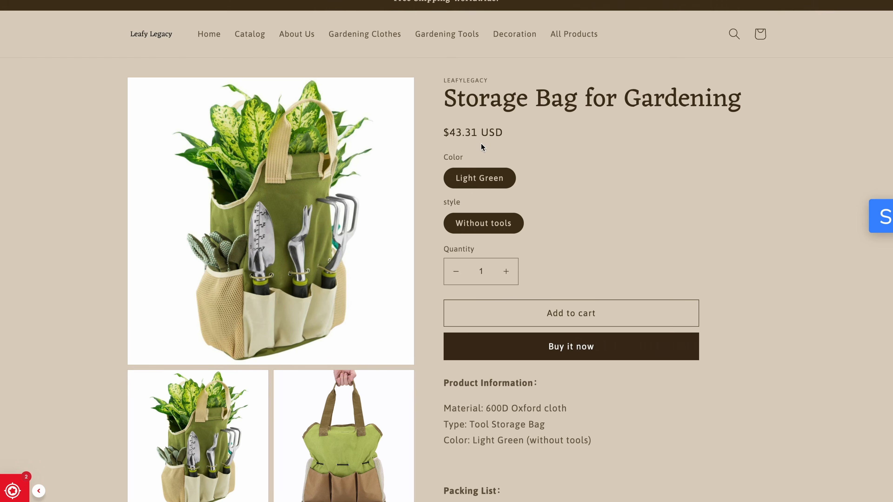
# - Scroll the CJdropshipping homepage through its product categories and Trending Products
pyautogui.scroll(-1, 773, 308)
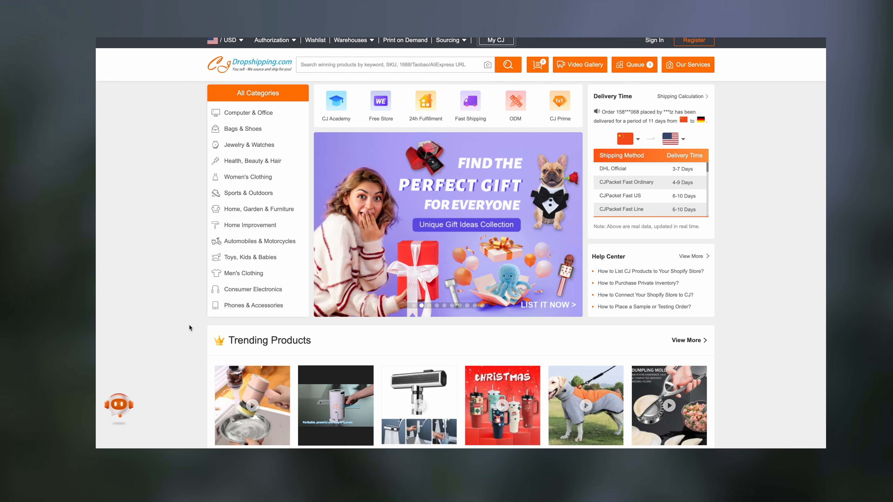
pyautogui.scroll(-5, 189, 326)
pyautogui.scroll(-5, 189, 325)
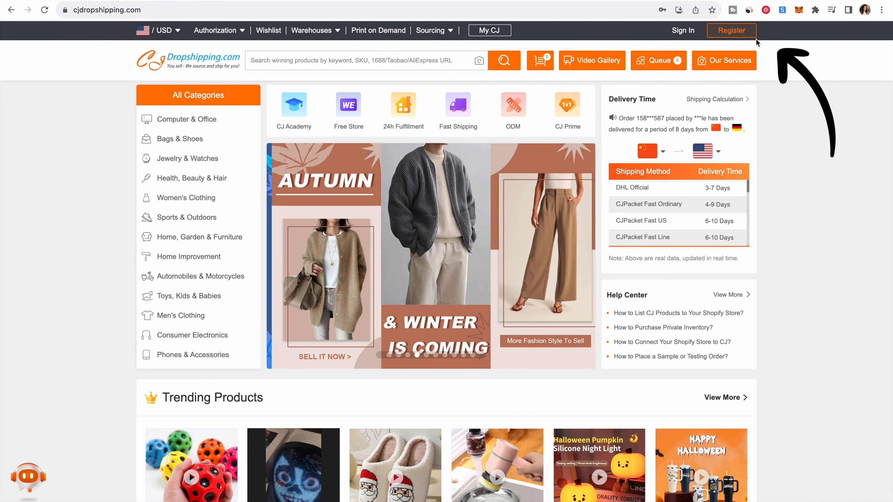
# - Register on CJdropshipping with your e-mail and a confirmed password, accepting the user agreement
pyautogui.click(732, 31)
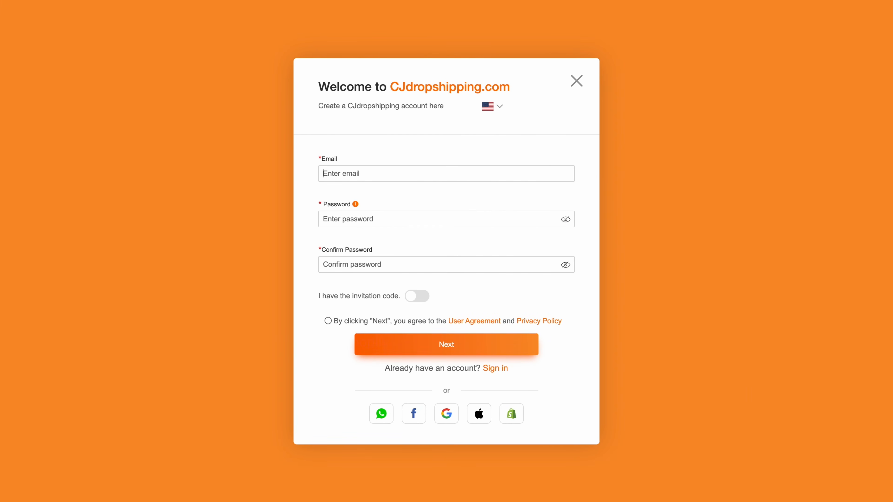
pyautogui.click(545, 216)
pyautogui.write('••••••••')
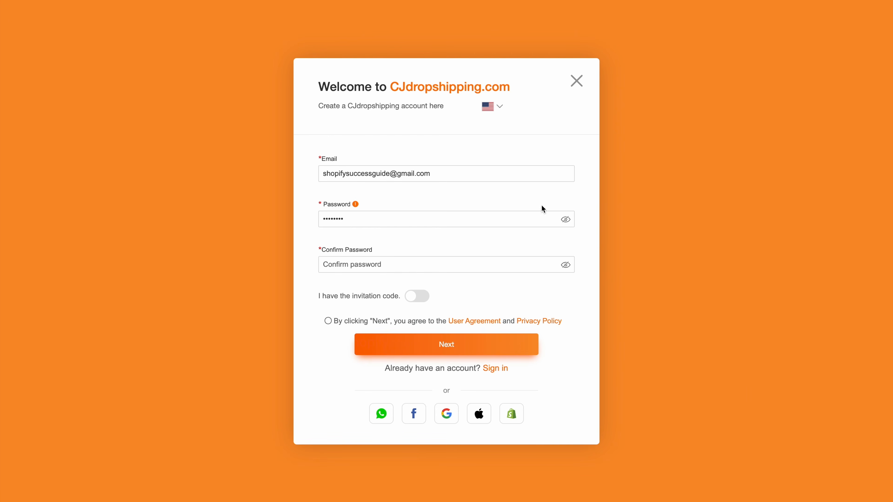
pyautogui.click(490, 261)
pyautogui.write('••••••••')
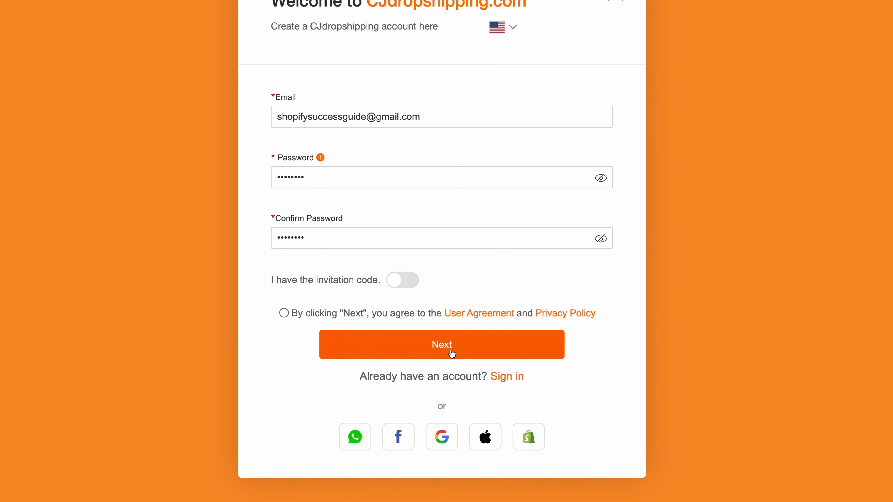
pyautogui.click(452, 352)
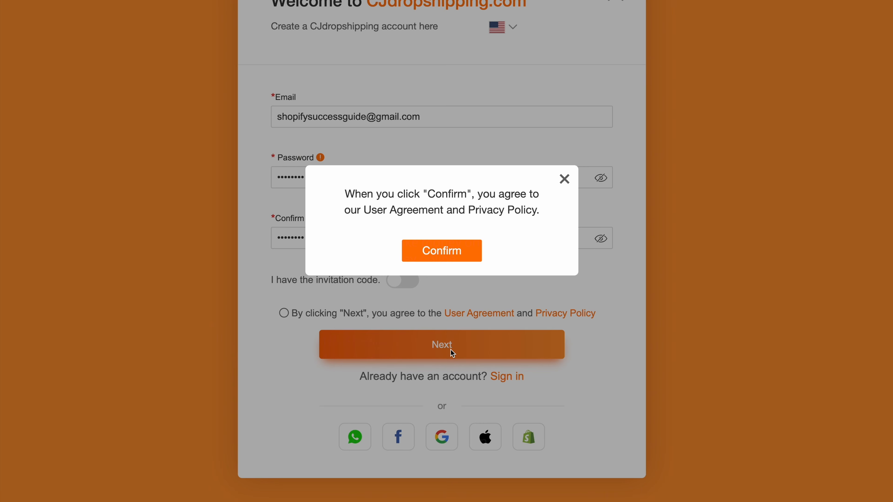
pyautogui.click(447, 251)
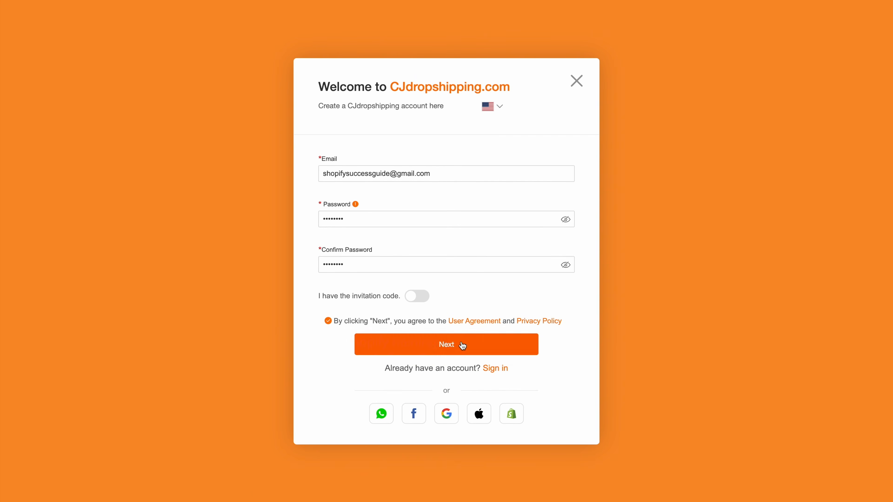
pyautogui.click(462, 345)
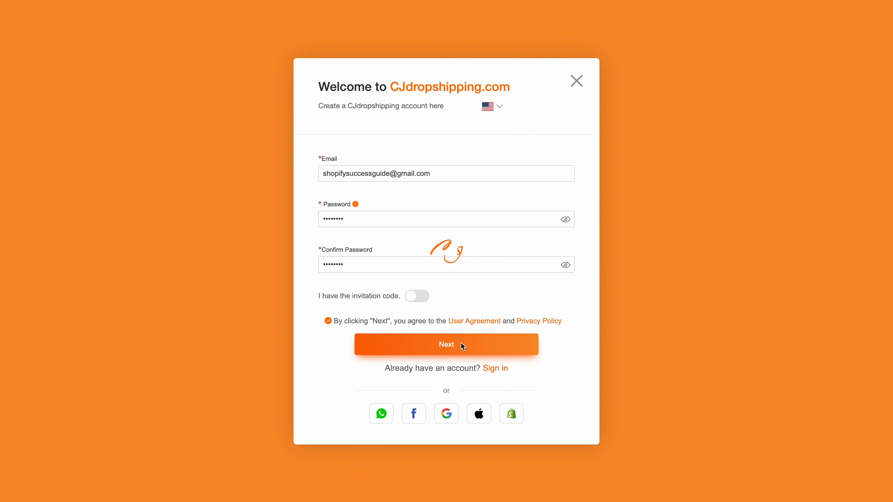
# - Fill in a username, first and last name and phone number, then confirm registration
pyautogui.click(382, 196)
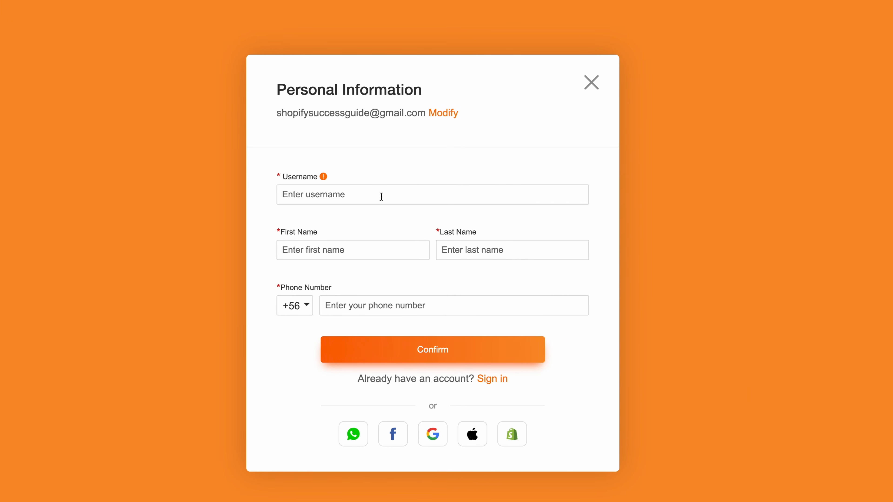
pyautogui.write('leafylegacy01')
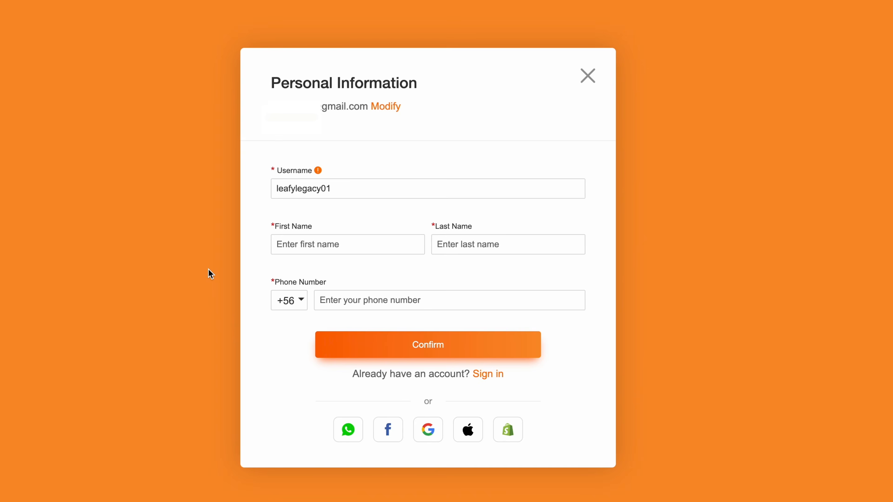
pyautogui.write('Julia')
pyautogui.press('Tab')
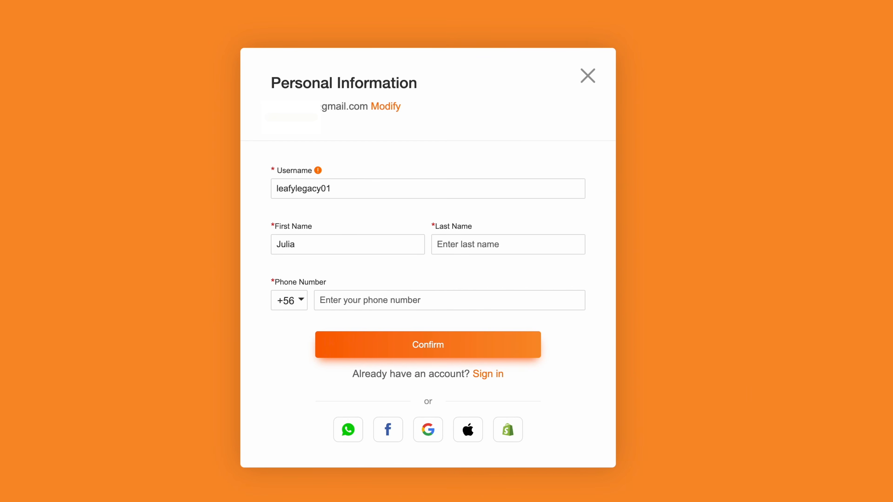
pyautogui.write('Example')
pyautogui.press('Tab')
pyautogui.write('1234567890')
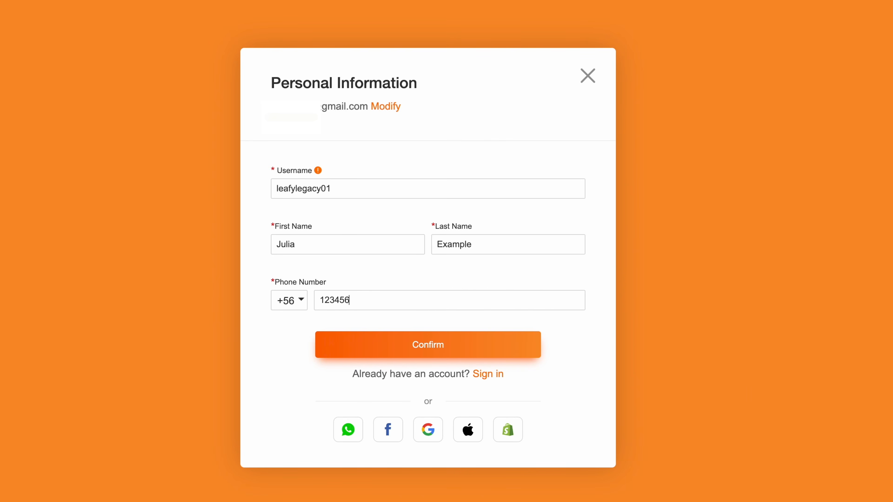
pyautogui.click(460, 359)
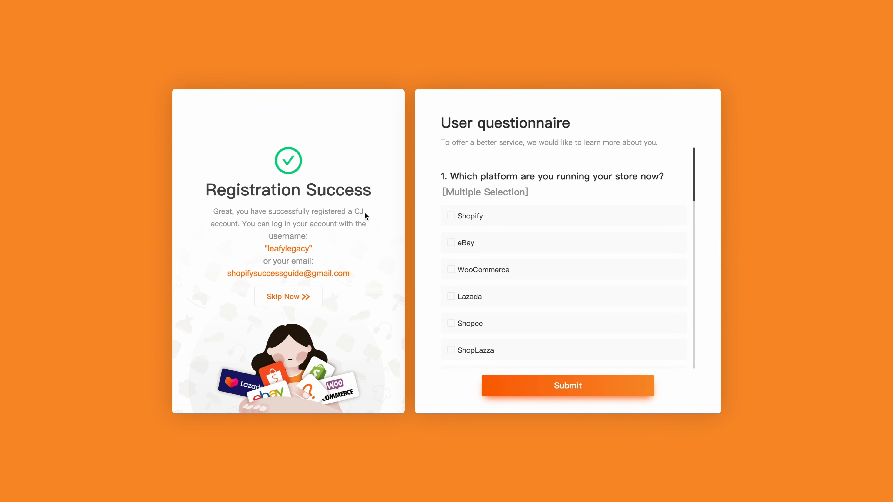
# - Skip the CJdropshipping user questionnaire and head to the Shopify admin tab
pyautogui.click(289, 296)
pyautogui.moveTo(751, 30)
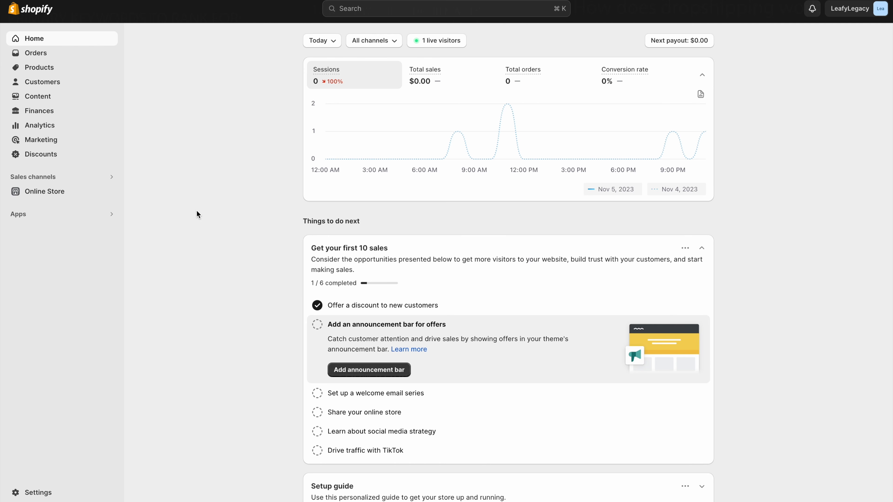
# - Find the CJdropshipping: Much Faster app in the Shopify App Store and install it
pyautogui.click(83, 217)
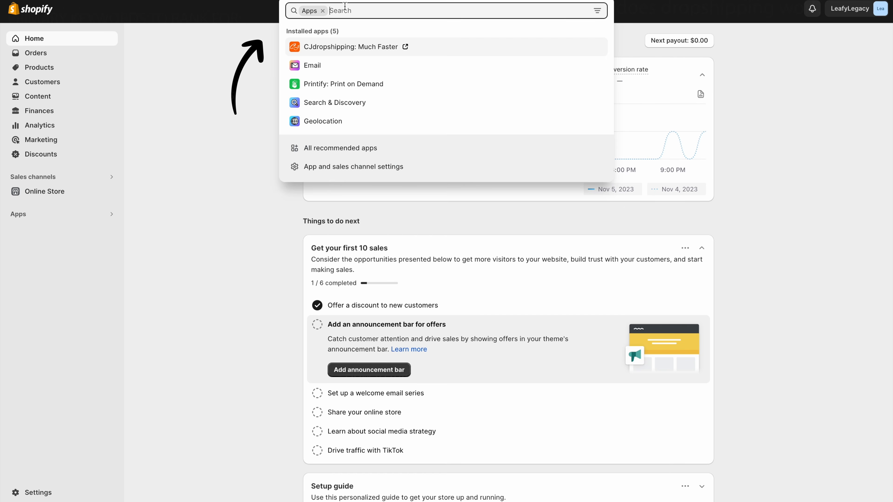
pyautogui.write('CJ Dropshipping')
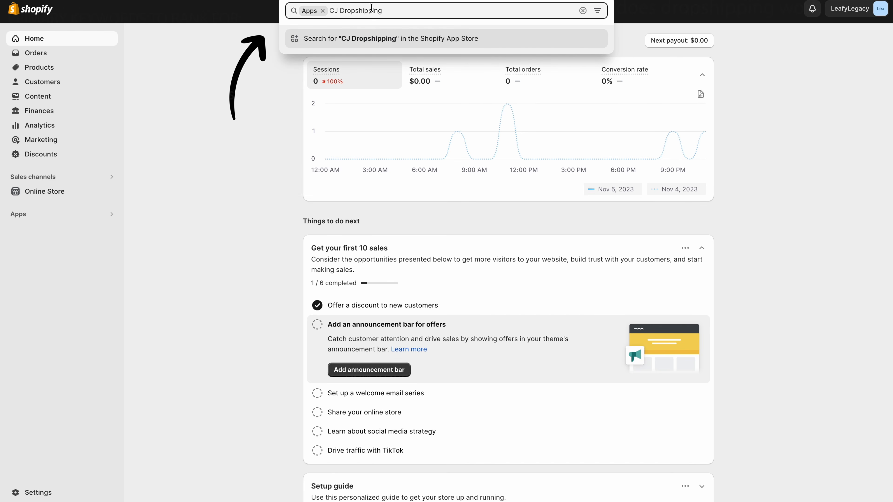
pyautogui.click(409, 40)
pyautogui.click(243, 155)
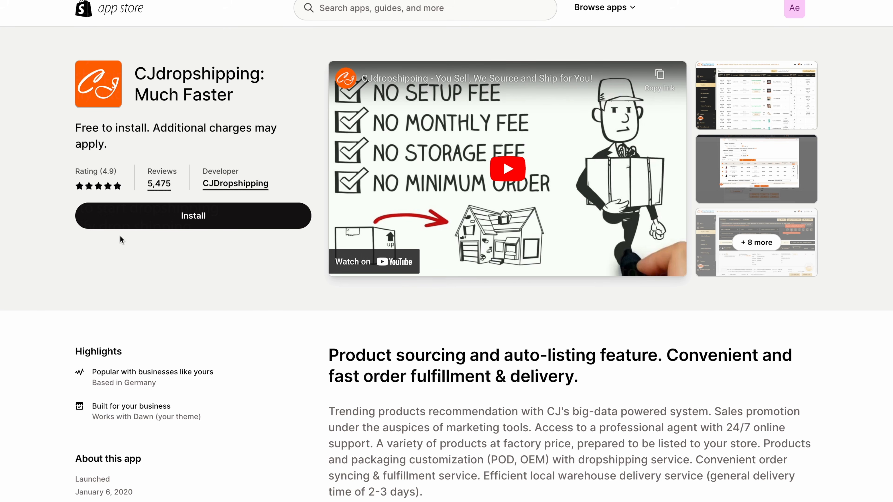
pyautogui.click(188, 222)
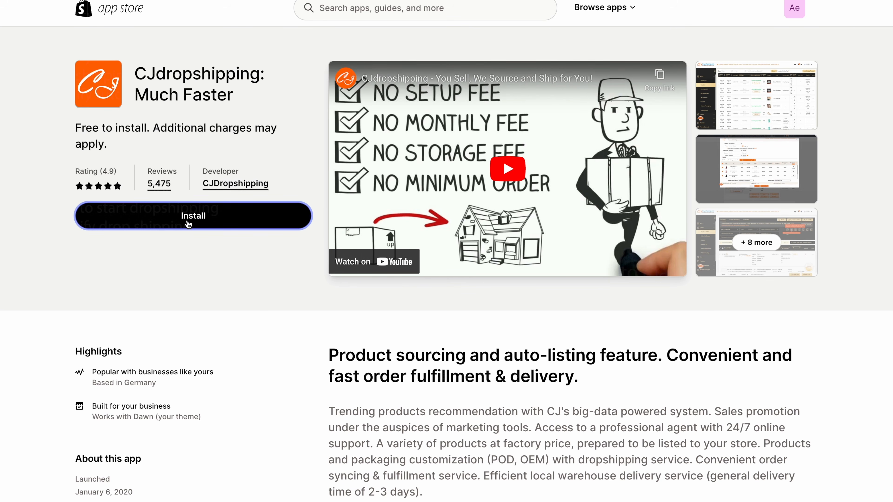
pyautogui.click(705, 15)
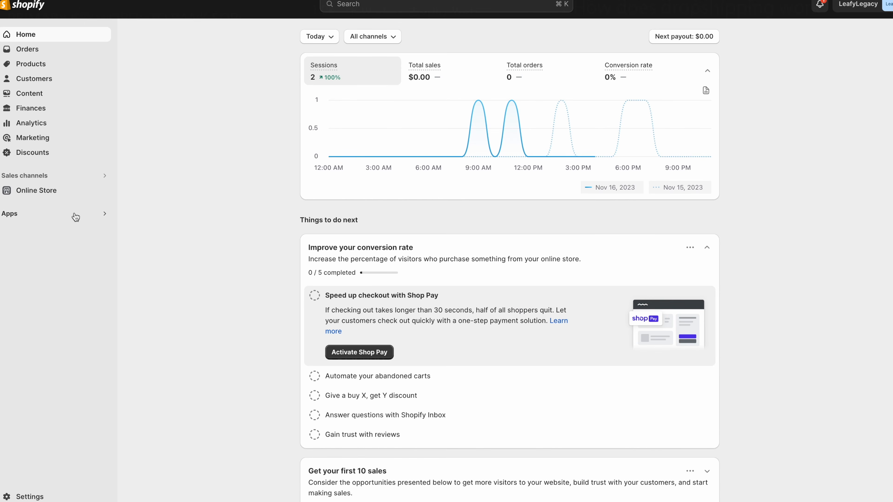
# - Open the store's installed apps and scroll through the CJdropshipping catalogue
pyautogui.click(75, 216)
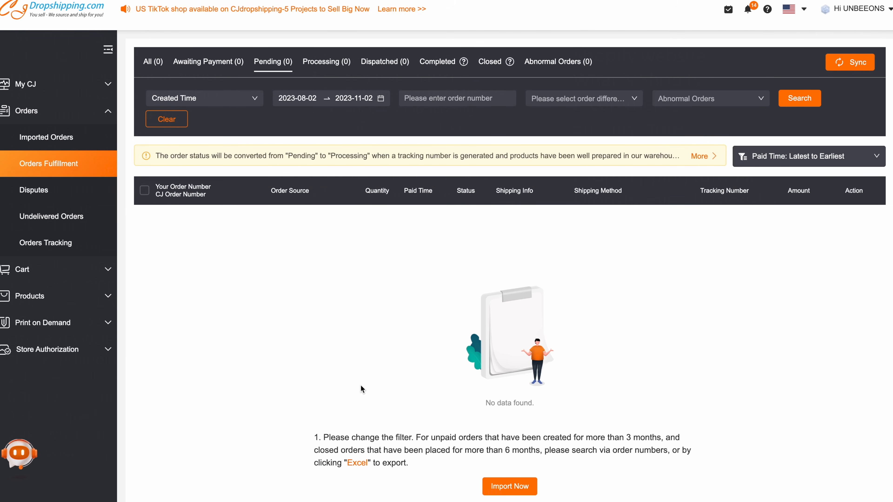
pyautogui.scroll(-1, 361, 385)
pyautogui.scroll(-1, 361, 385)
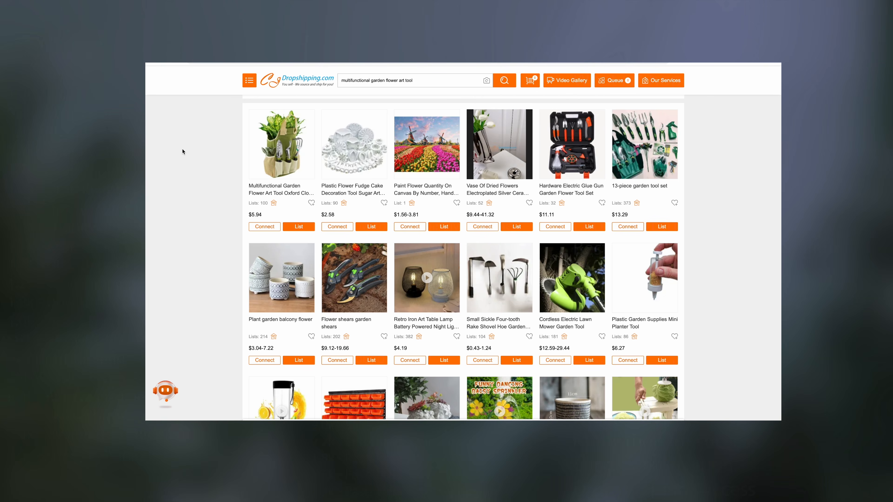
pyautogui.scroll(-2, 185, 152)
pyautogui.scroll(2, 185, 152)
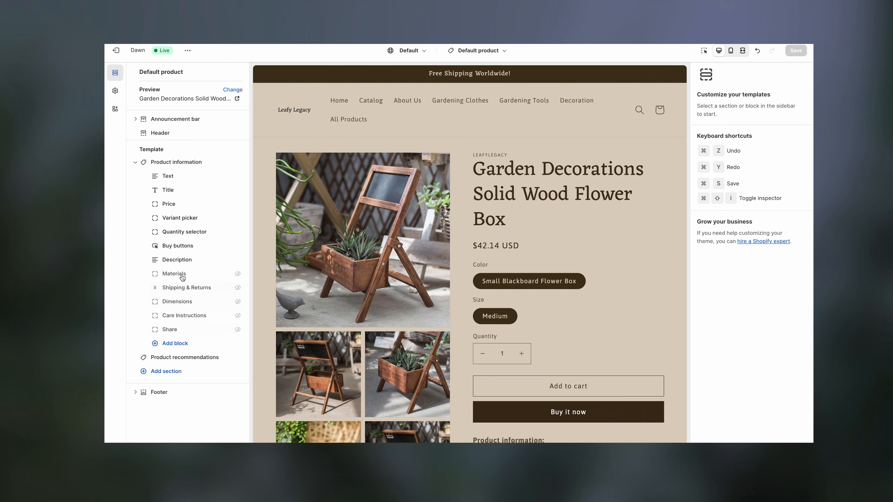
# - Open the Multifunctional Garden Flower Art Tool Oxford Cloth Storage Bag page and list it
pyautogui.click(170, 164)
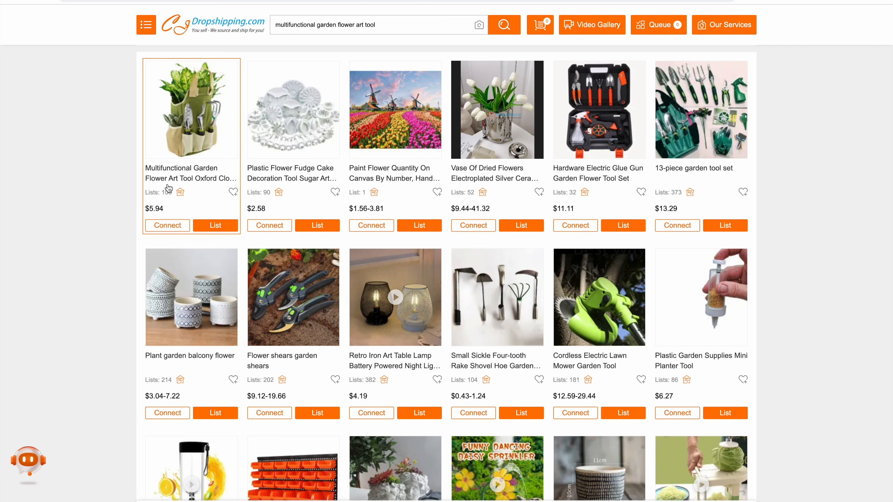
pyautogui.moveTo(184, 168)
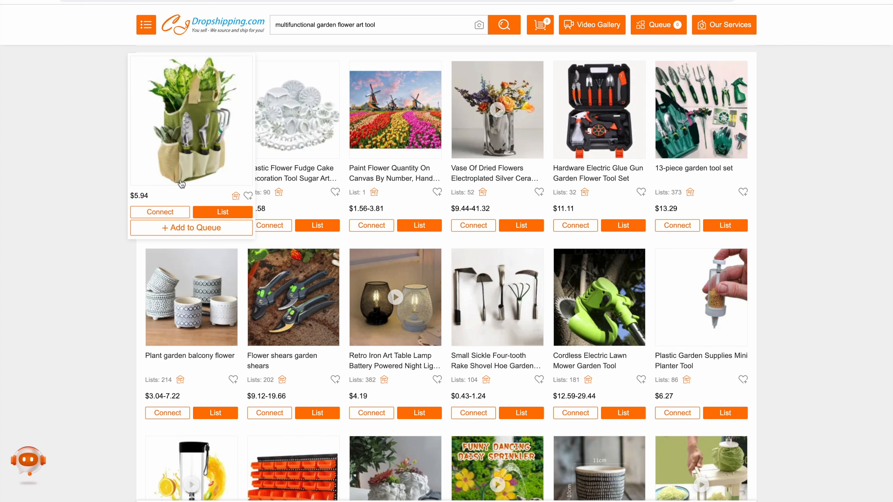
pyautogui.click(185, 161)
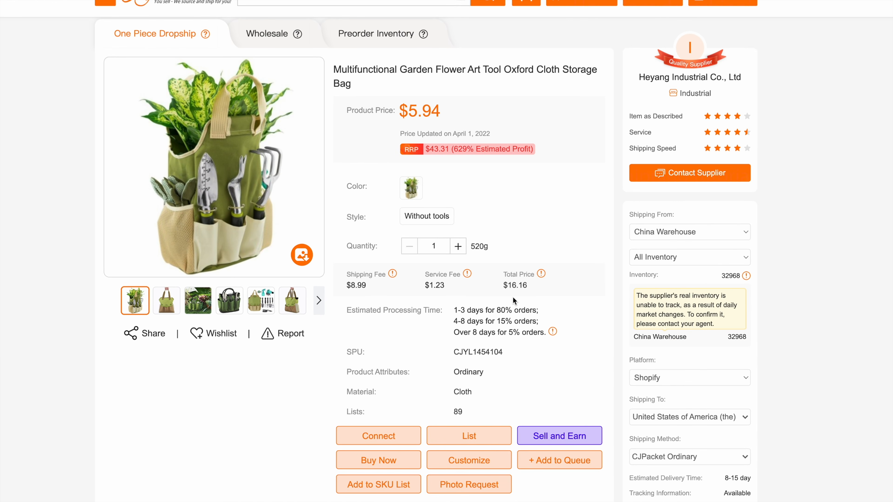
pyautogui.scroll(-1, 514, 301)
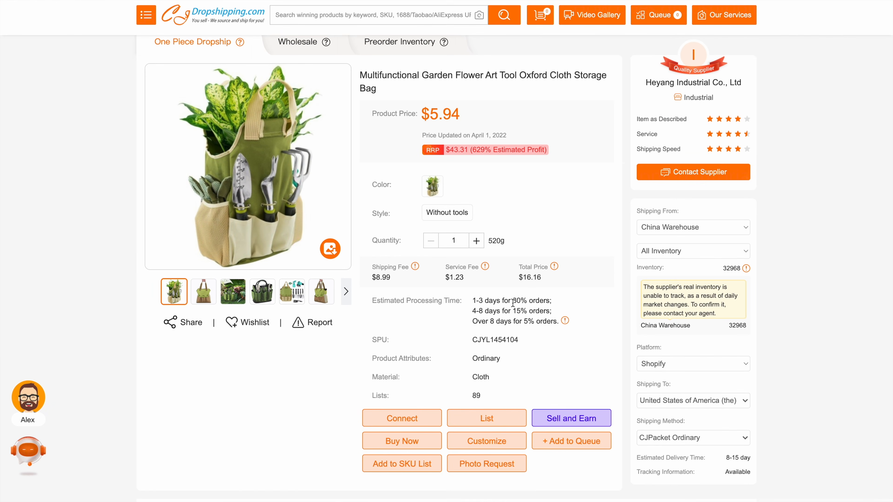
pyautogui.click(491, 420)
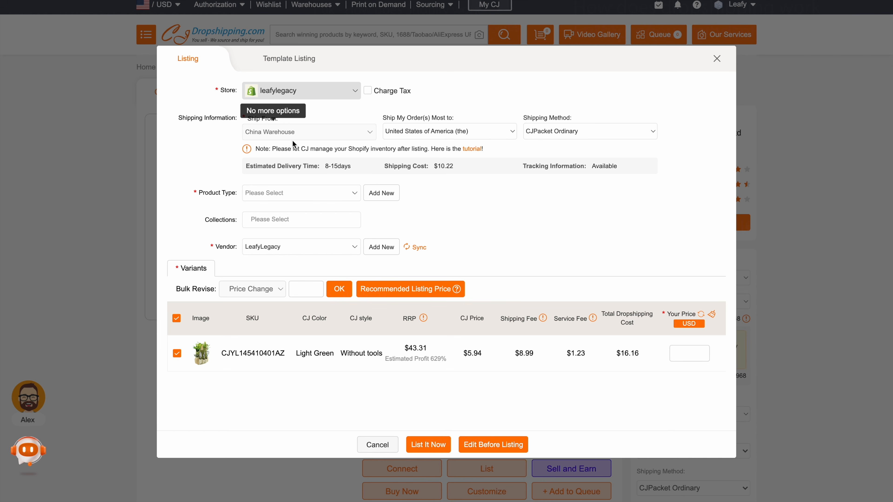
# - Keep shipping to United States via CJPacket Ordinary
pyautogui.click(479, 133)
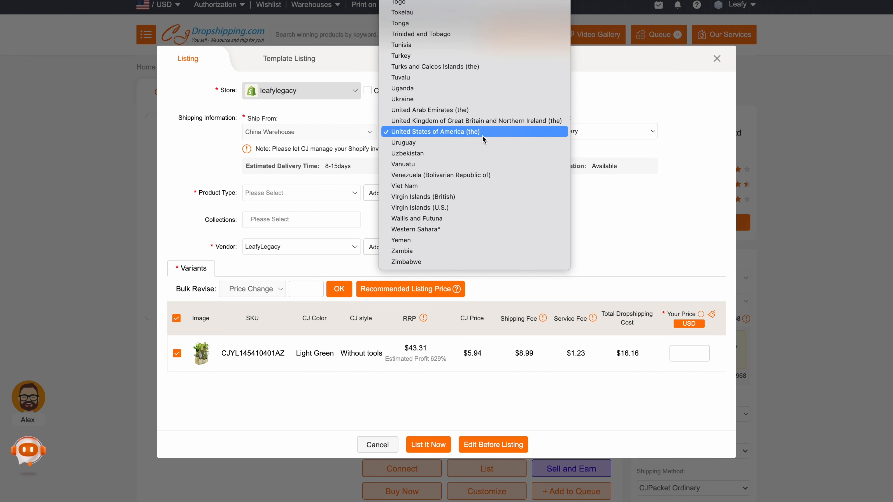
pyautogui.click(482, 136)
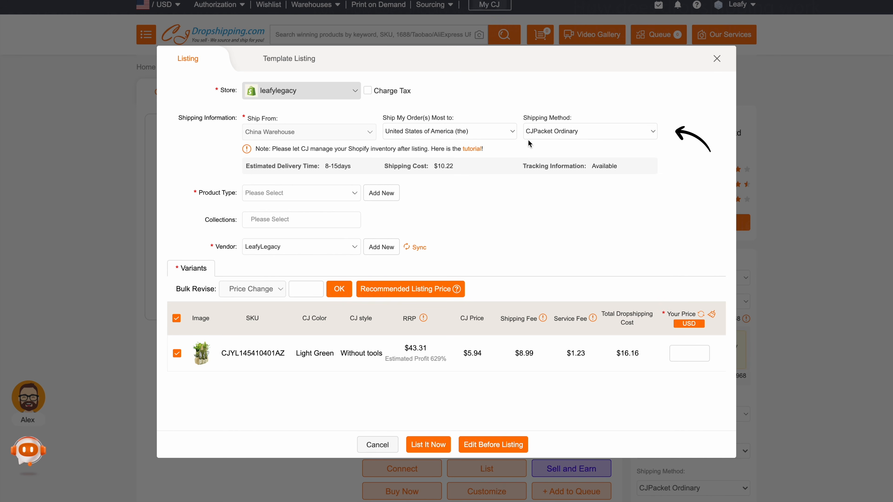
pyautogui.click(590, 134)
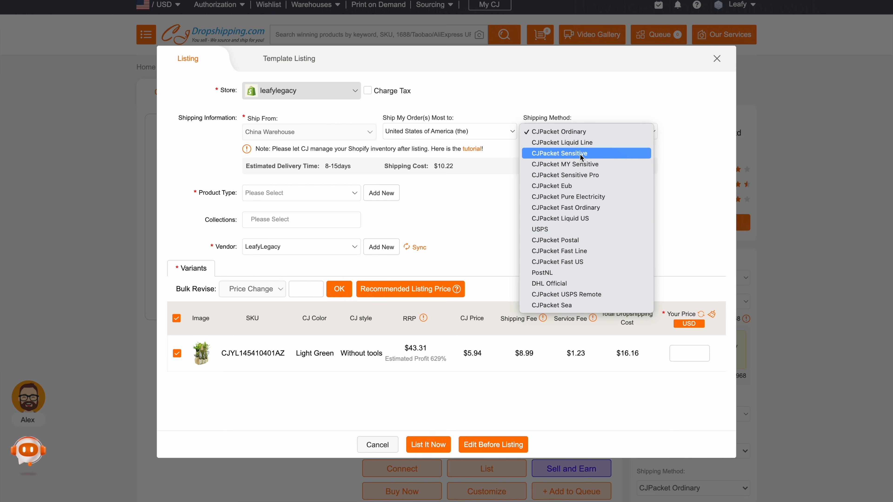
pyautogui.click(584, 131)
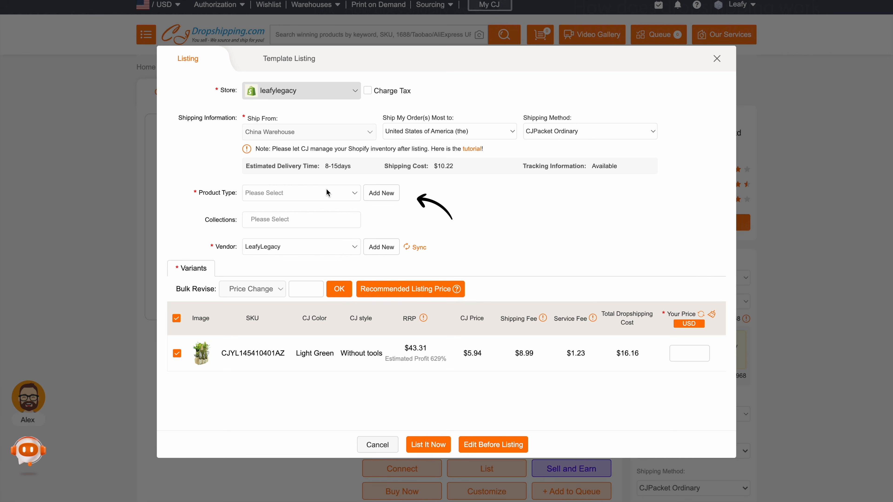
# - Create and set a new product type named Gardening
pyautogui.click(381, 193)
pyautogui.write('G')
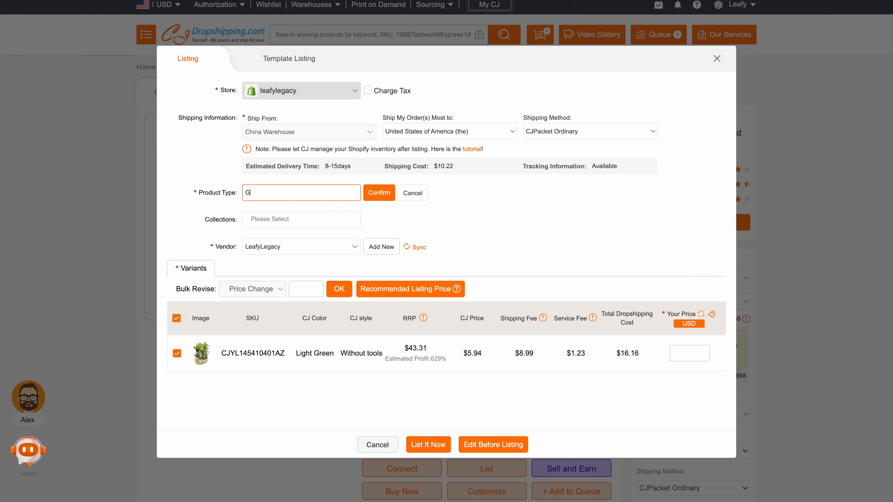
pyautogui.write('ardening')
pyautogui.click(379, 193)
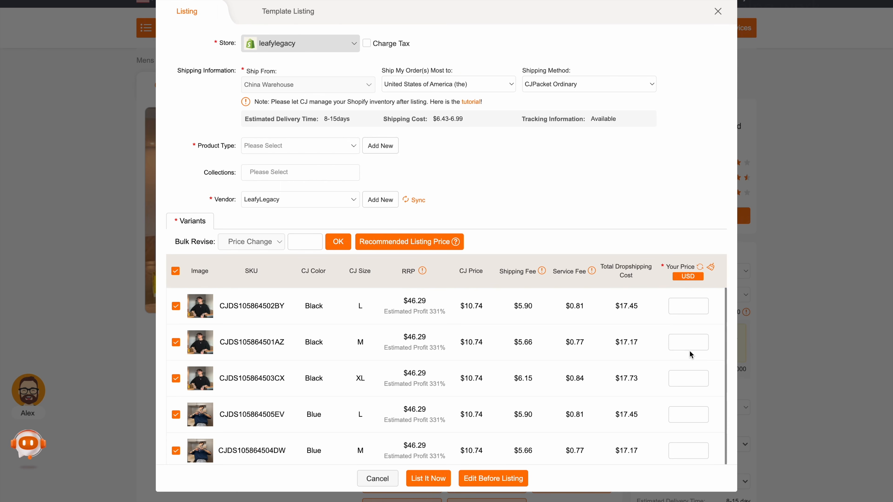
pyautogui.scroll(-6, 690, 351)
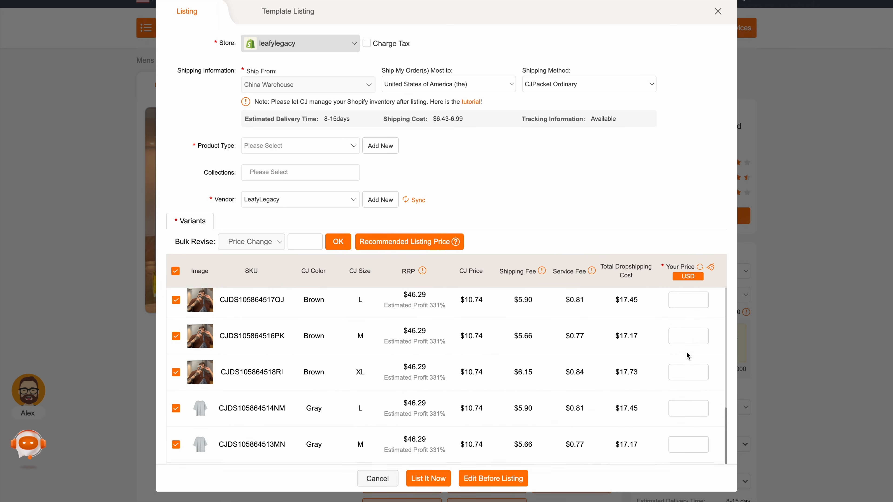
pyautogui.scroll(6, 687, 352)
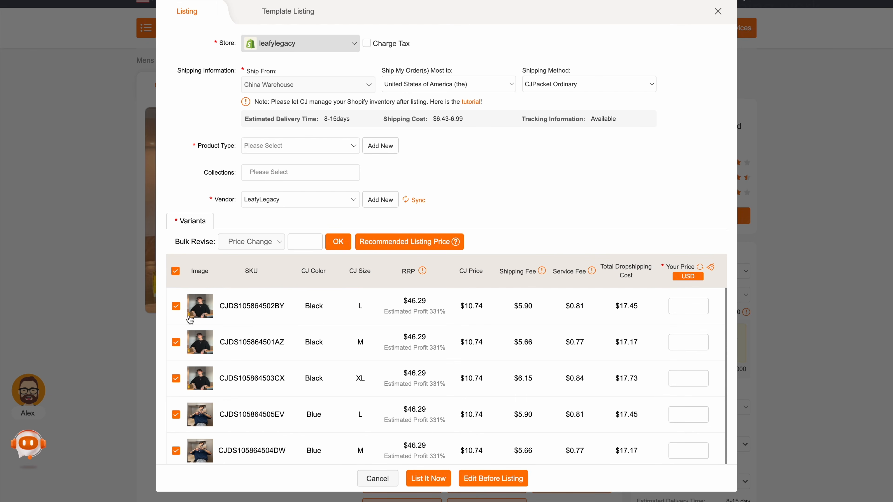
pyautogui.click(175, 306)
pyautogui.click(176, 342)
pyautogui.click(176, 306)
pyautogui.click(176, 342)
pyautogui.click(687, 308)
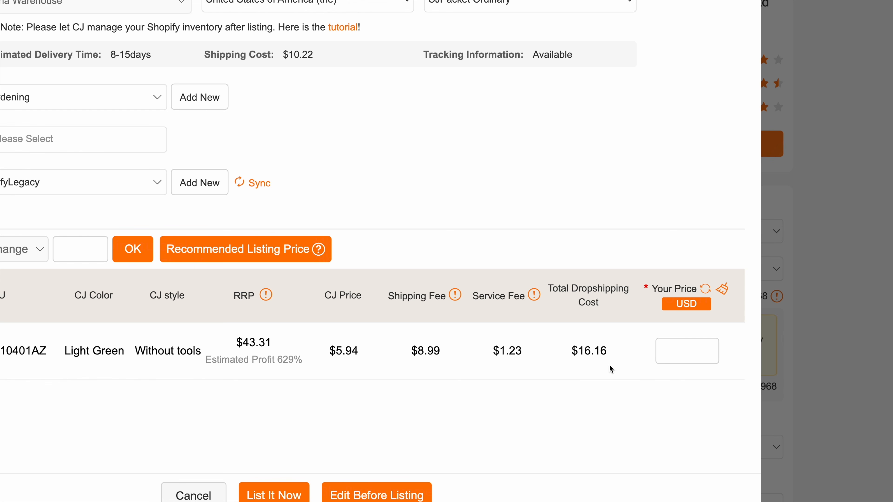
# - Highlight the $16.16 total dropshipping cost and the RRP column heading with its info tooltip
pyautogui.moveTo(588, 351); pyautogui.dragTo(612, 350)
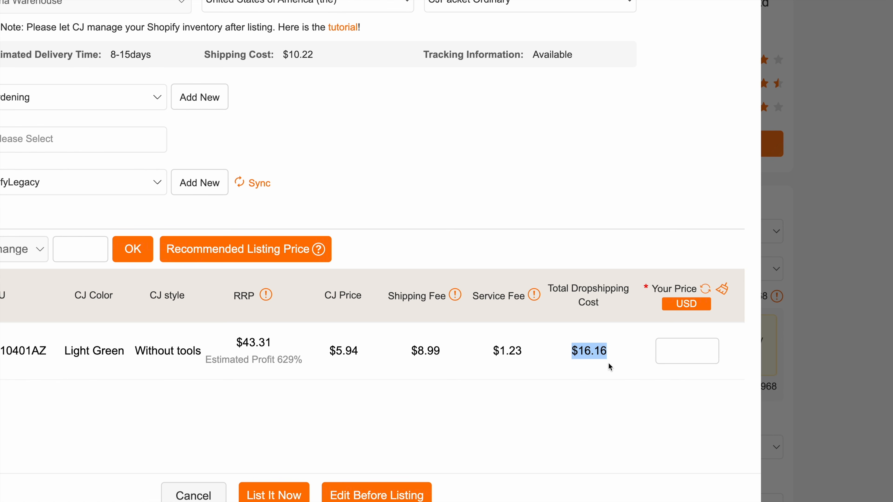
pyautogui.click(602, 365)
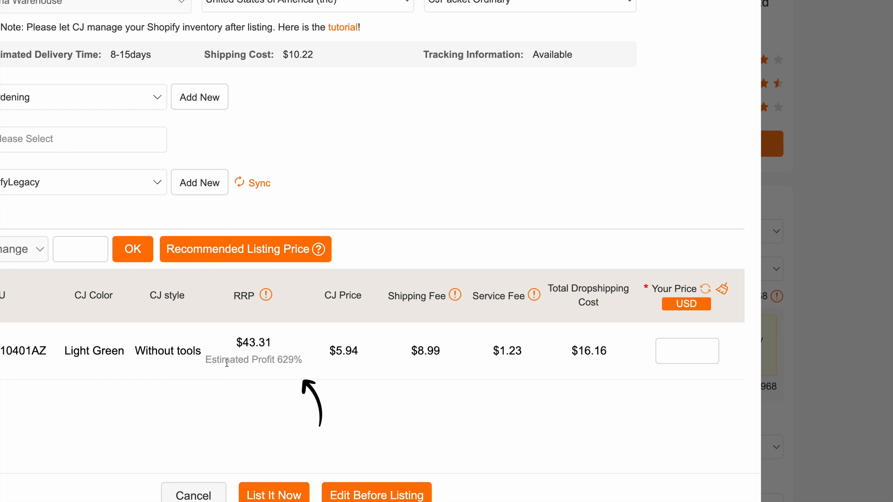
pyautogui.moveTo(234, 296); pyautogui.dragTo(254, 298)
pyautogui.click(254, 304)
pyautogui.moveTo(264, 300)
# - Highlight the $43.31 recommended retail price and enter 43 in the calculator
pyautogui.moveTo(229, 344); pyautogui.dragTo(277, 344)
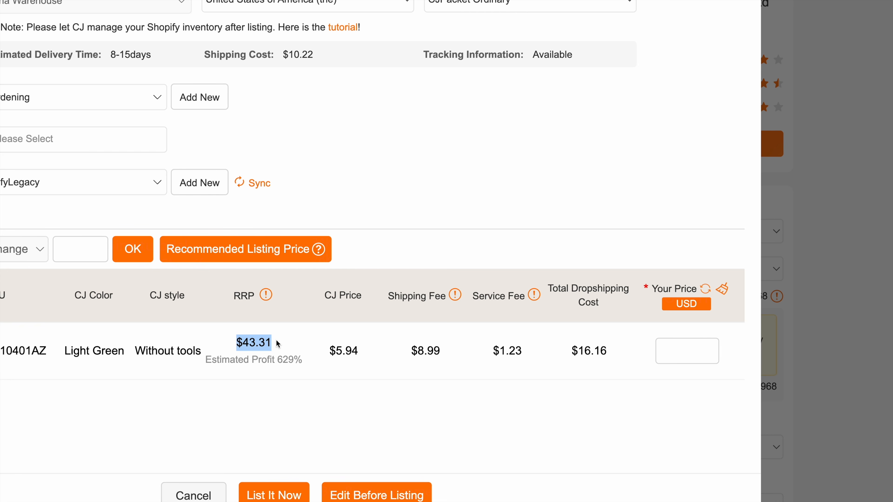
pyautogui.click(278, 344)
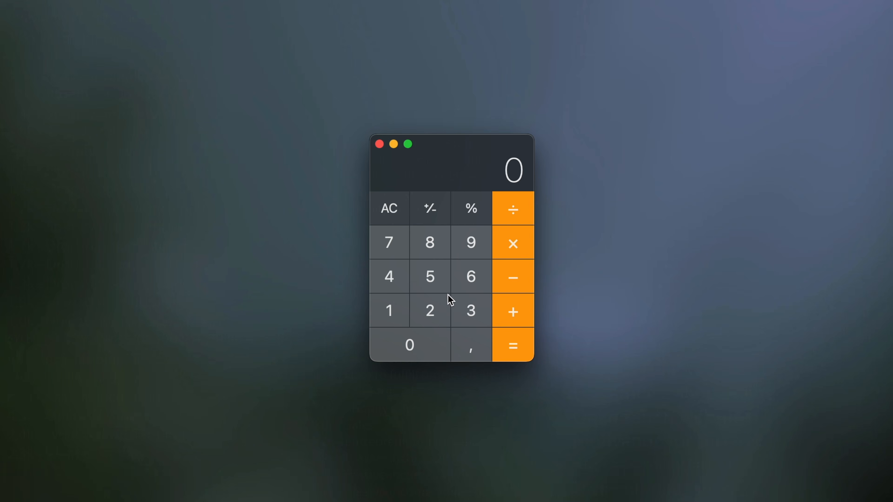
pyautogui.click(395, 286)
pyautogui.click(471, 309)
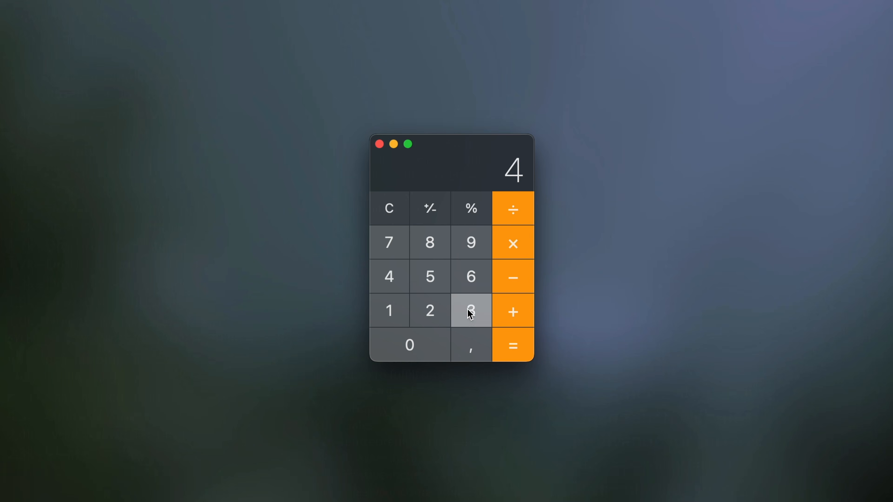
# - Subtract the 16 cost from 43 in Calculator to get 27, then close Calculator
pyautogui.click(513, 285)
pyautogui.click(396, 313)
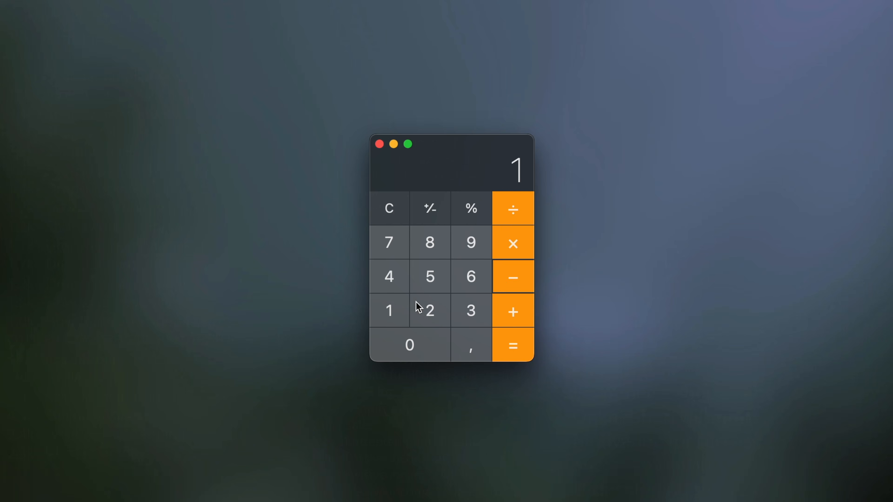
pyautogui.click(469, 284)
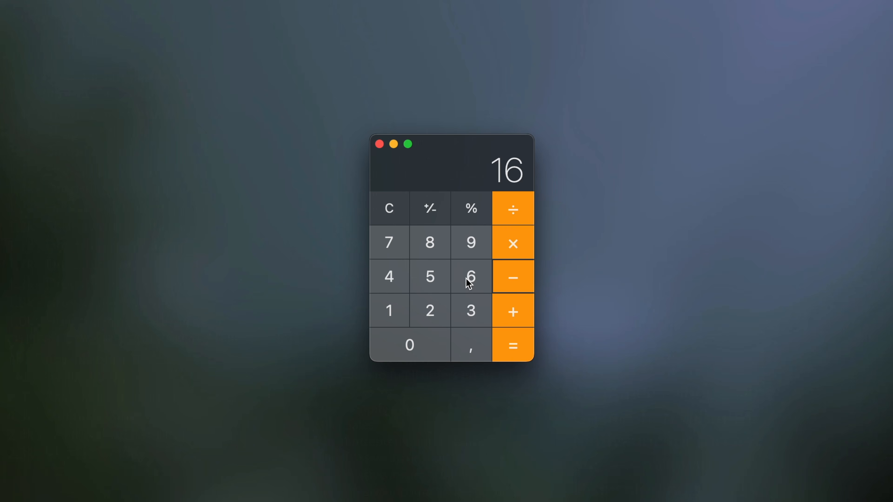
pyautogui.click(510, 345)
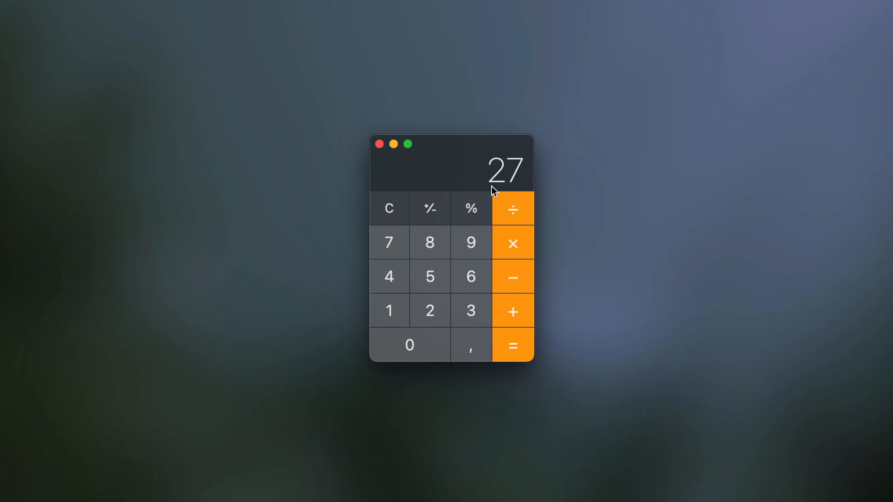
pyautogui.click(379, 144)
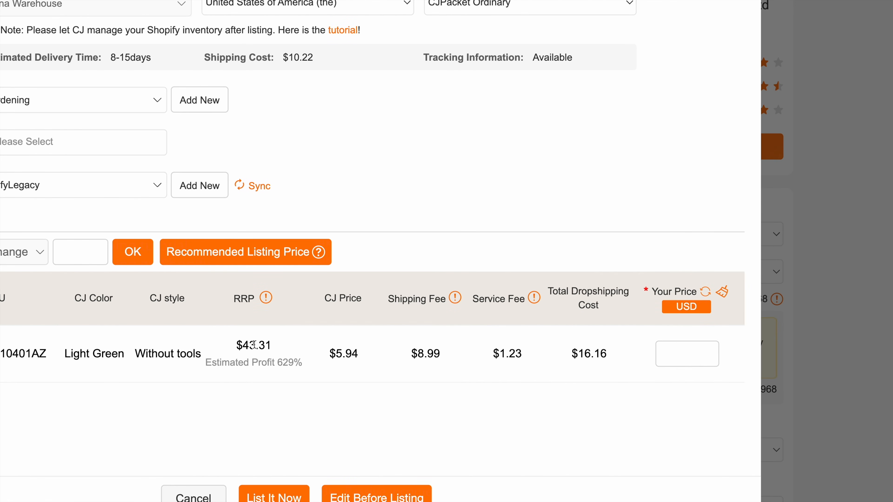
# - Set the selling price to 43.31, list the storage bag, and view it in Shopify admin
pyautogui.click(677, 353)
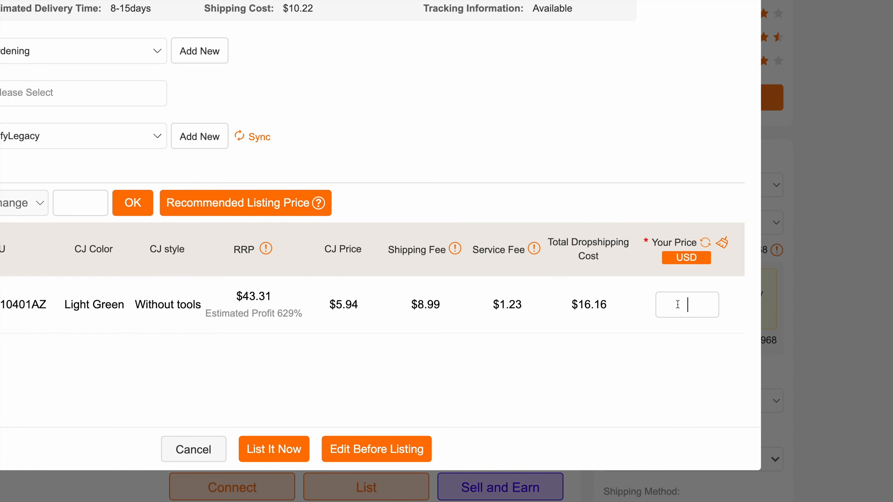
pyautogui.write('43.31')
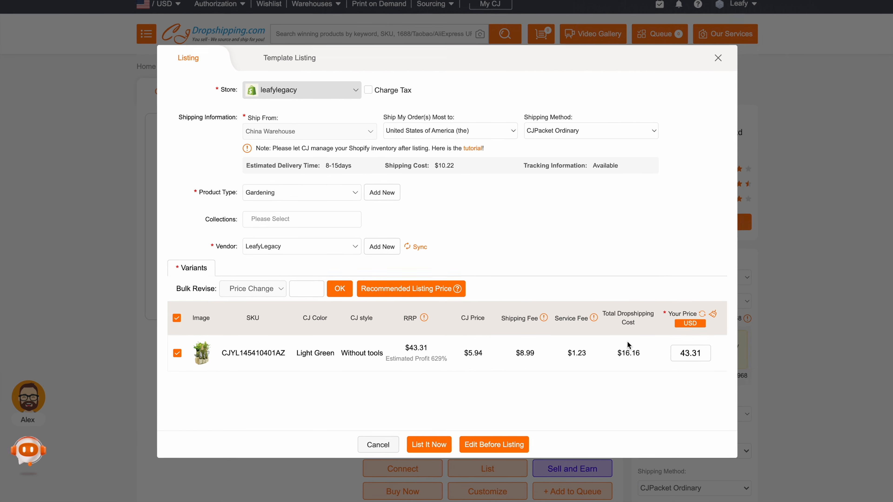
pyautogui.click(426, 445)
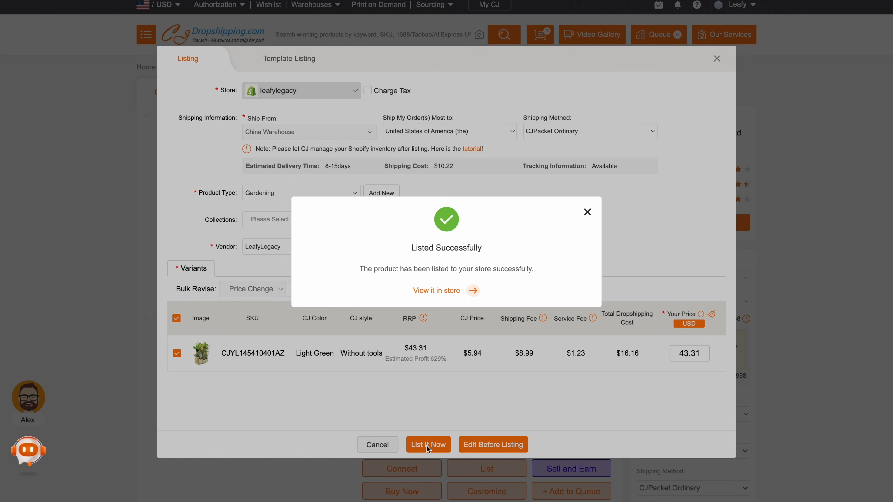
pyautogui.click(473, 291)
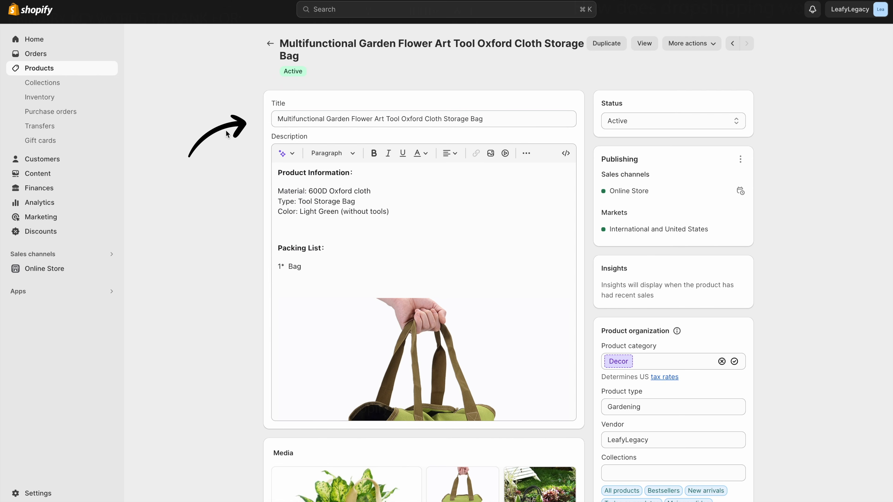
# - Scroll through the storage bag's Shopify product page to review its fields
pyautogui.scroll(-9, 272, 224)
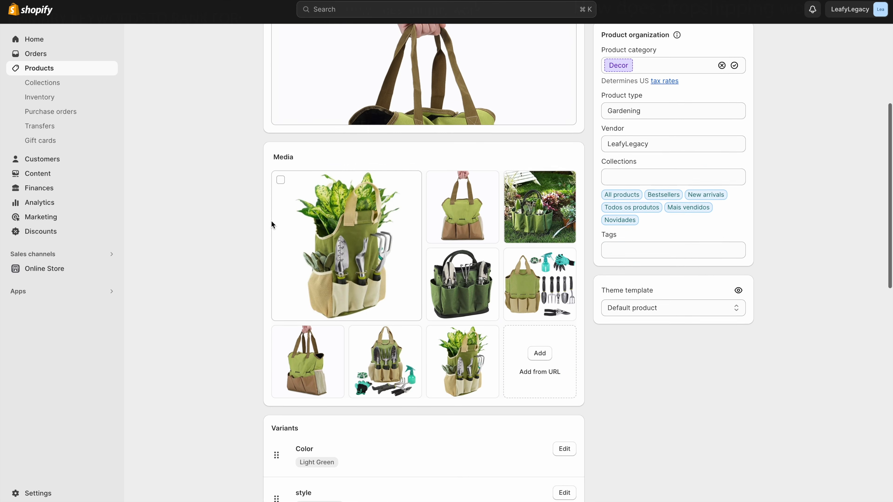
pyautogui.scroll(-7, 271, 221)
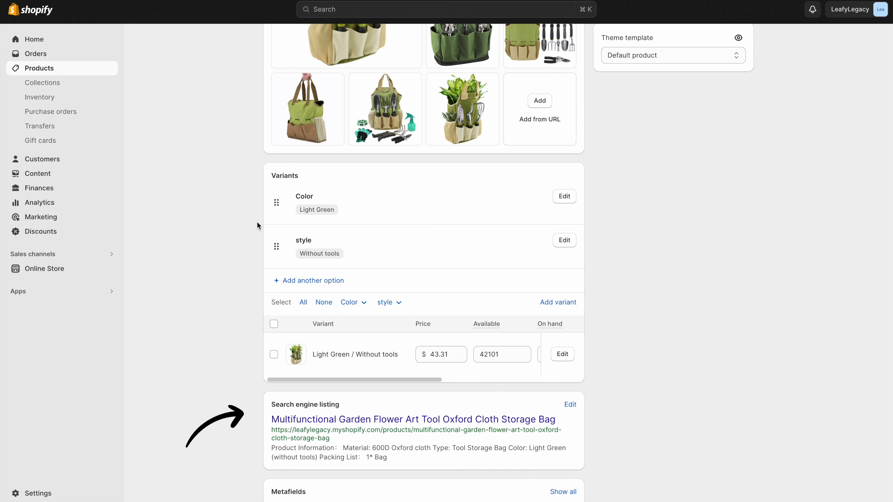
pyautogui.scroll(4, 251, 436)
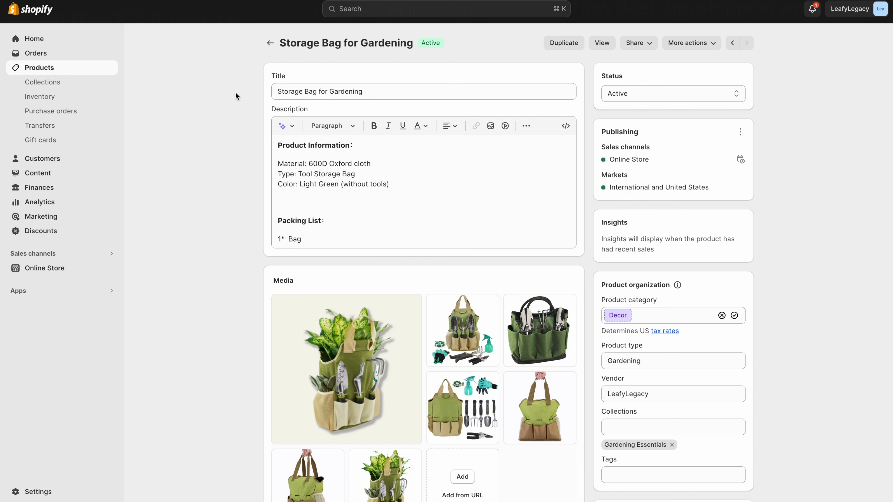
pyautogui.click(426, 183)
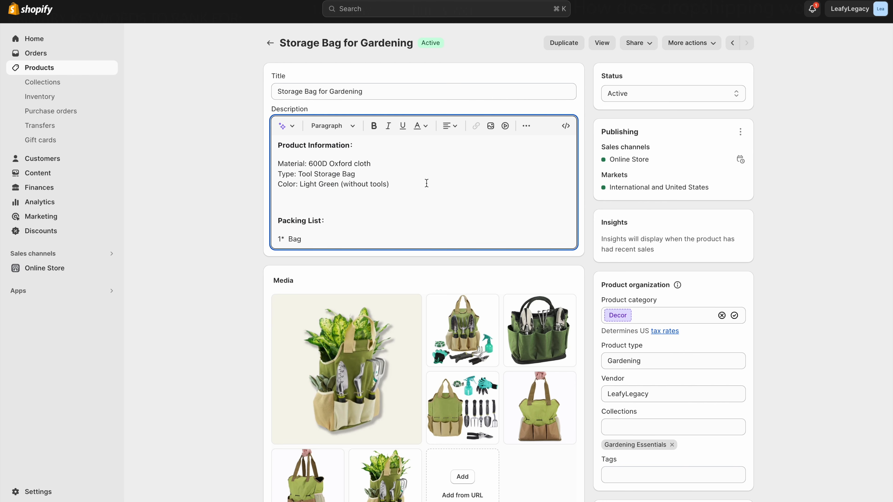
pyautogui.scroll(-1, 426, 183)
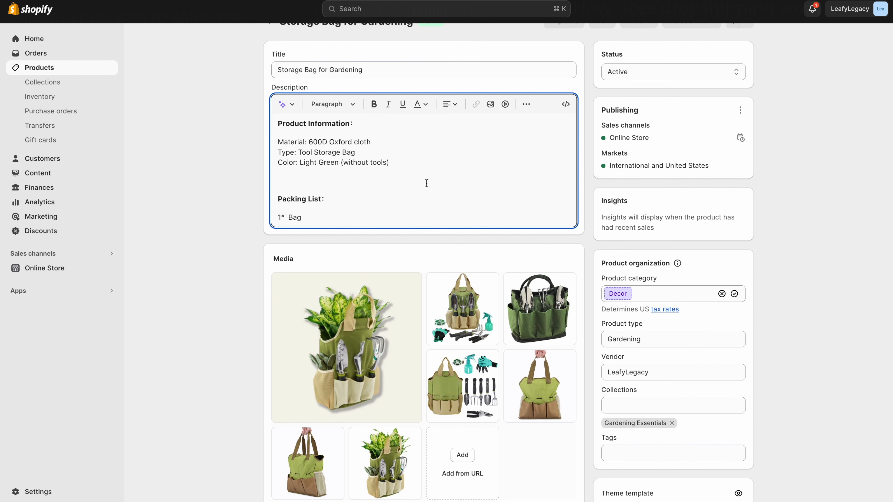
pyautogui.scroll(1, 426, 183)
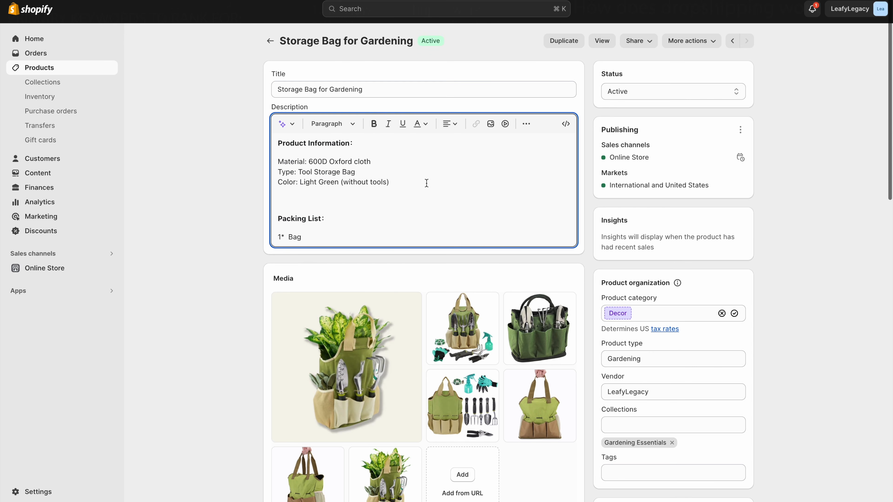
pyautogui.click(250, 181)
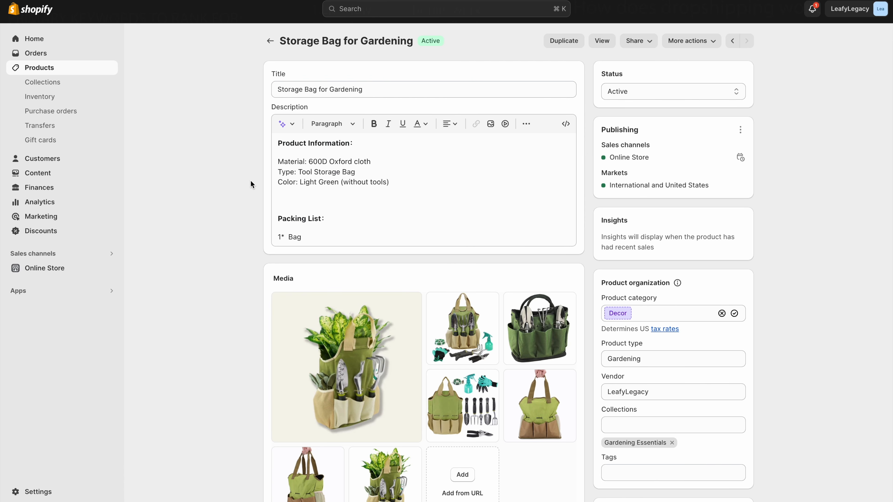
# - Generate an Expert-tone description from 'storage bag, gardening, multifunctional' and keep it
pyautogui.click(283, 125)
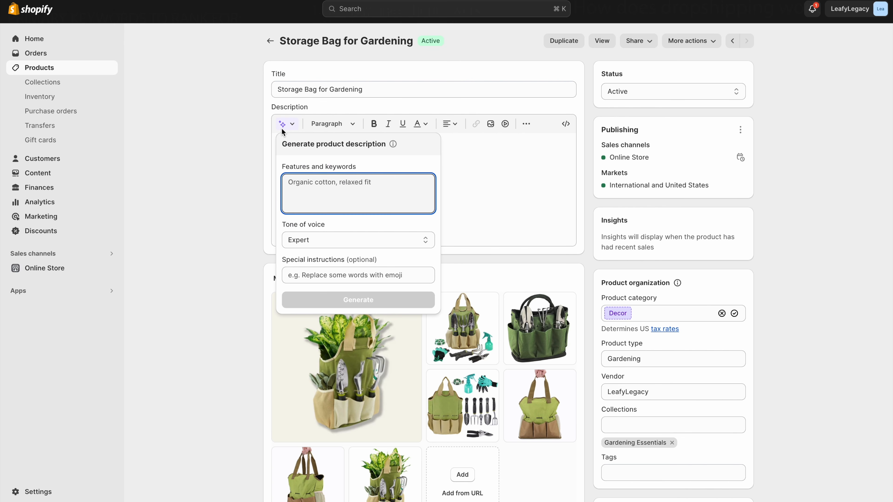
pyautogui.write('storage')
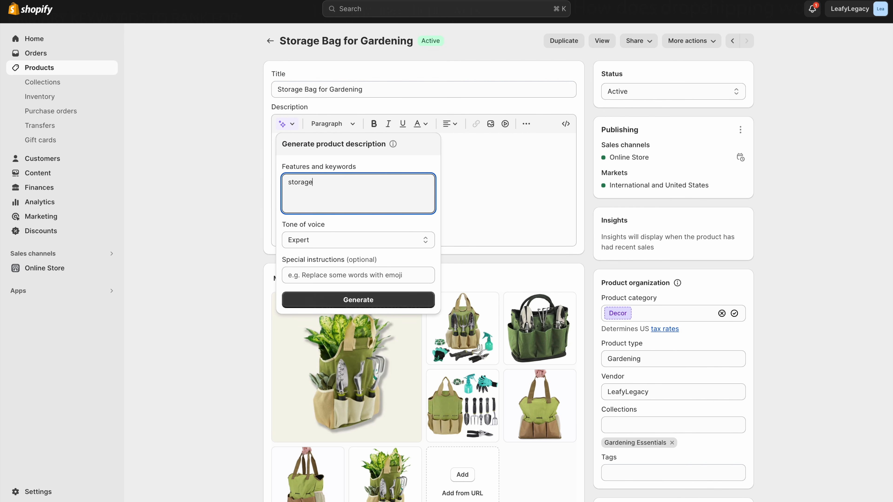
pyautogui.write(' bag, gardening, multifunctional')
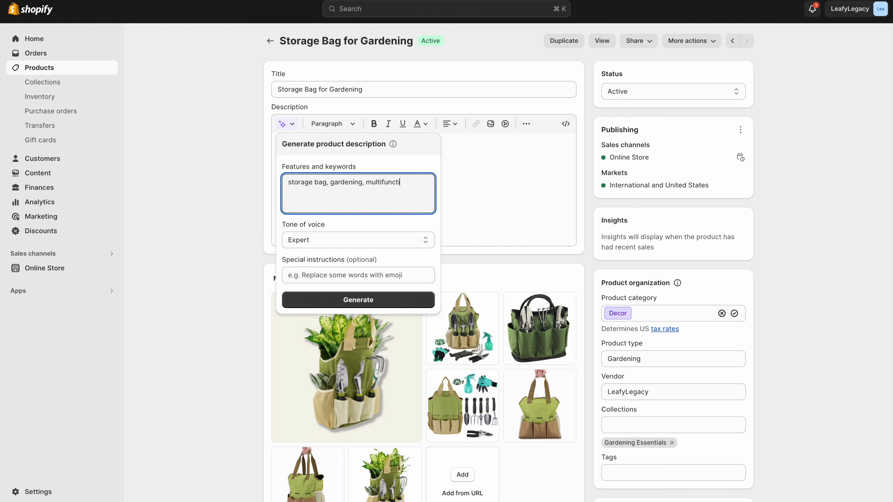
pyautogui.click(307, 246)
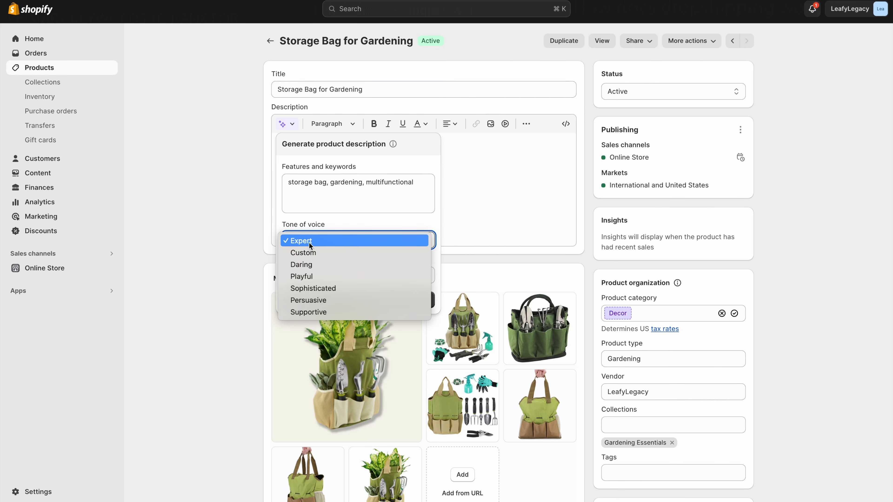
pyautogui.click(308, 245)
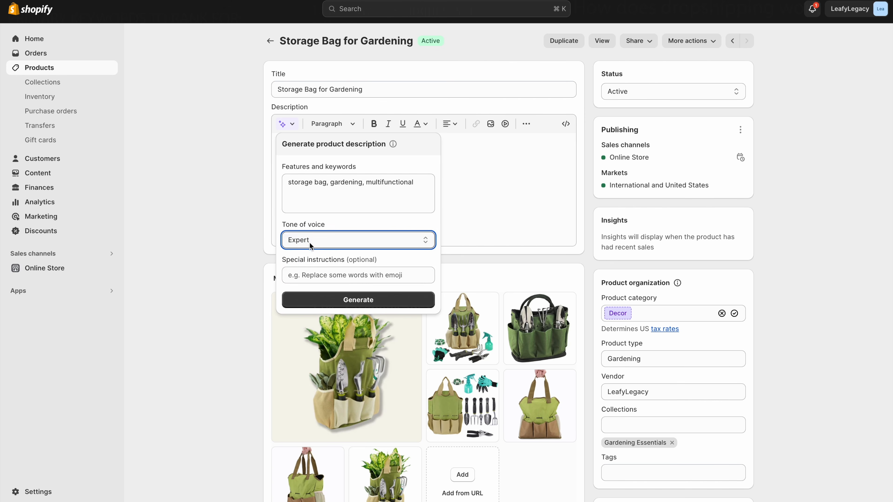
pyautogui.click(361, 300)
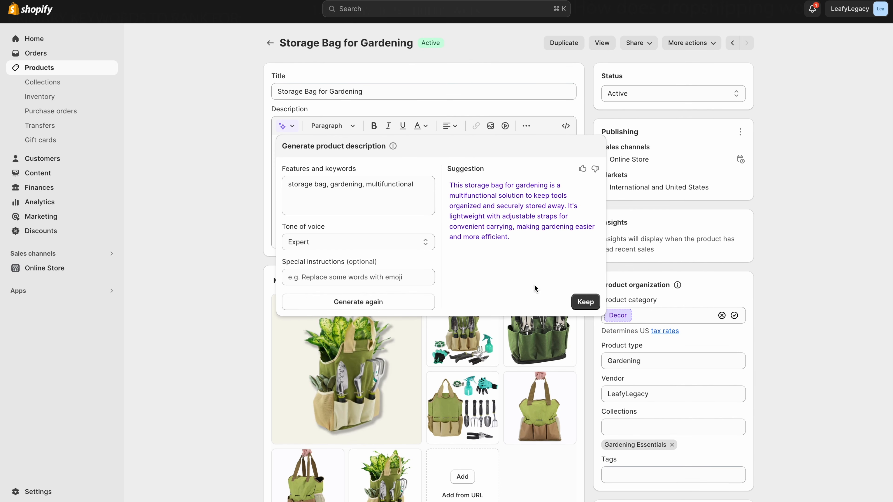
pyautogui.click(586, 302)
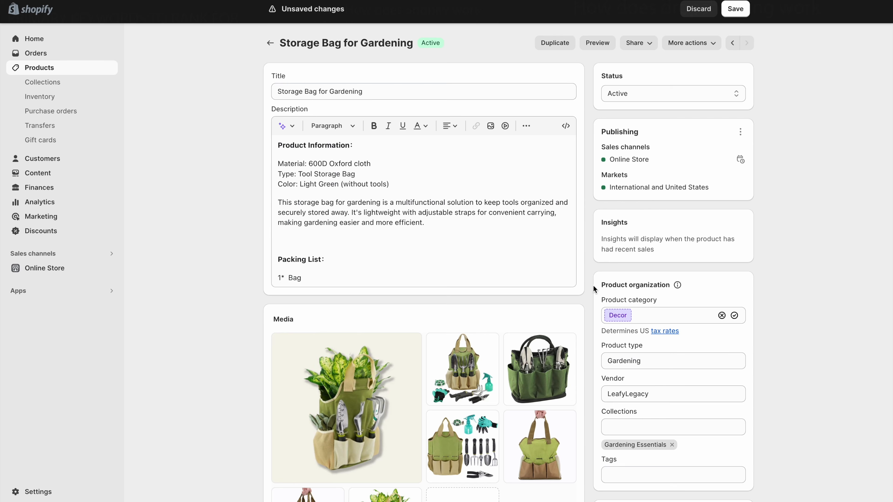
pyautogui.scroll(-5, 593, 287)
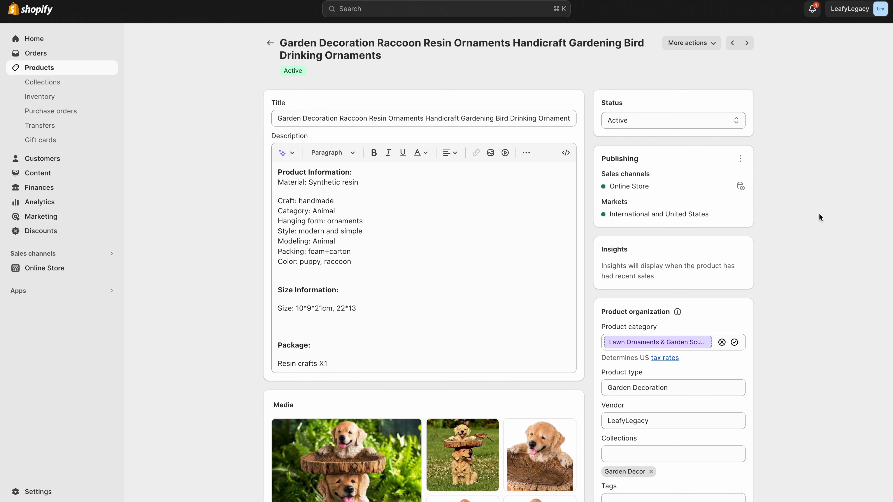
# - Stock the Puppy / 10x9x21cm variant at cjdropshipping with quantity tracking on, and save
pyautogui.scroll(-3, 818, 214)
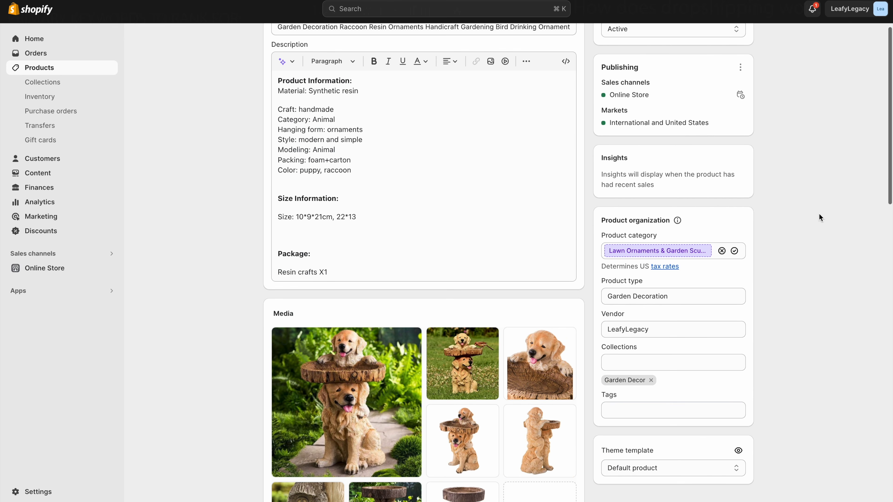
pyautogui.scroll(-12, 819, 215)
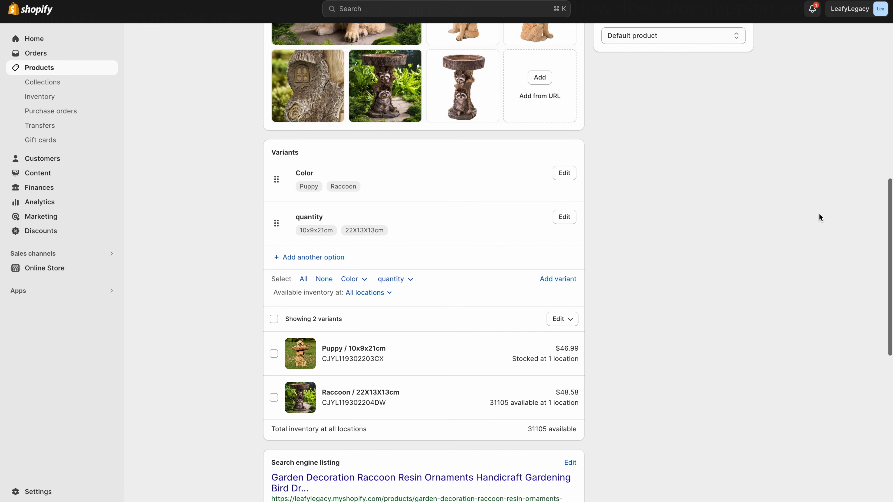
pyautogui.click(408, 354)
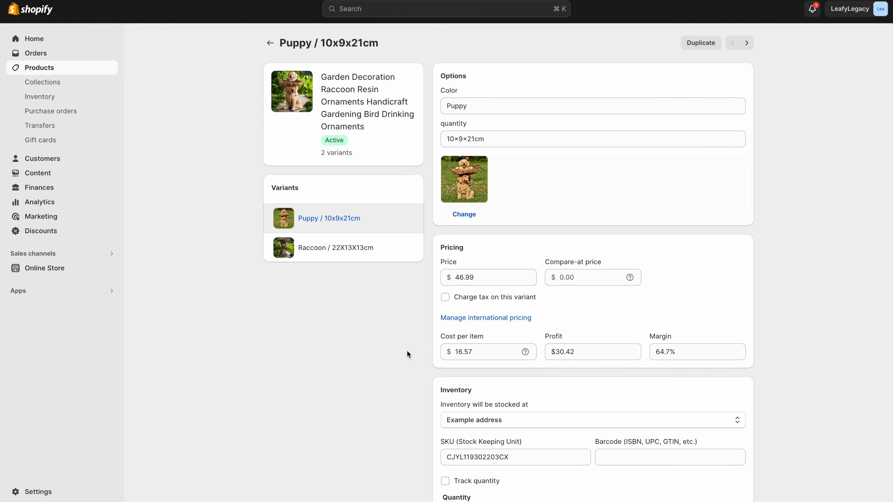
pyautogui.scroll(-4, 408, 353)
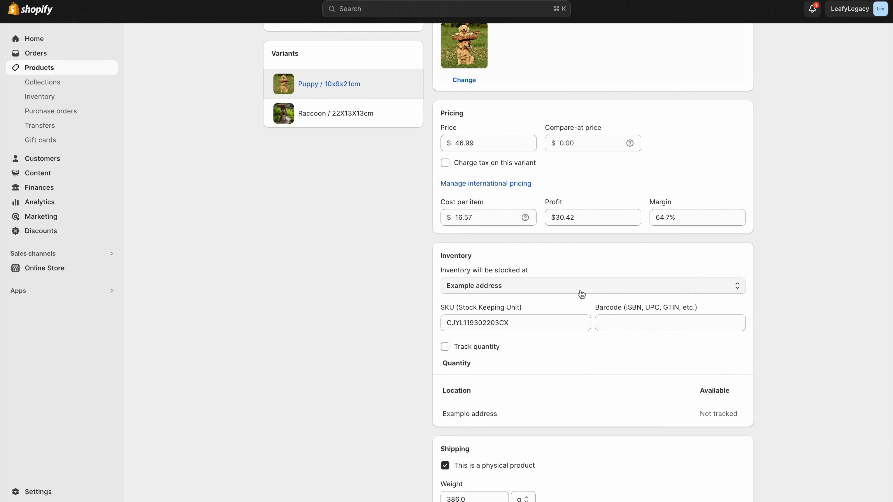
pyautogui.click(634, 290)
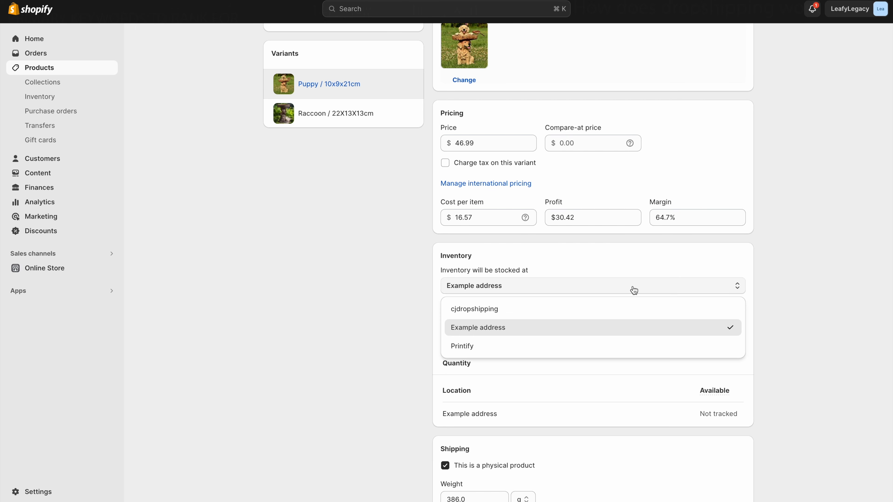
pyautogui.click(598, 310)
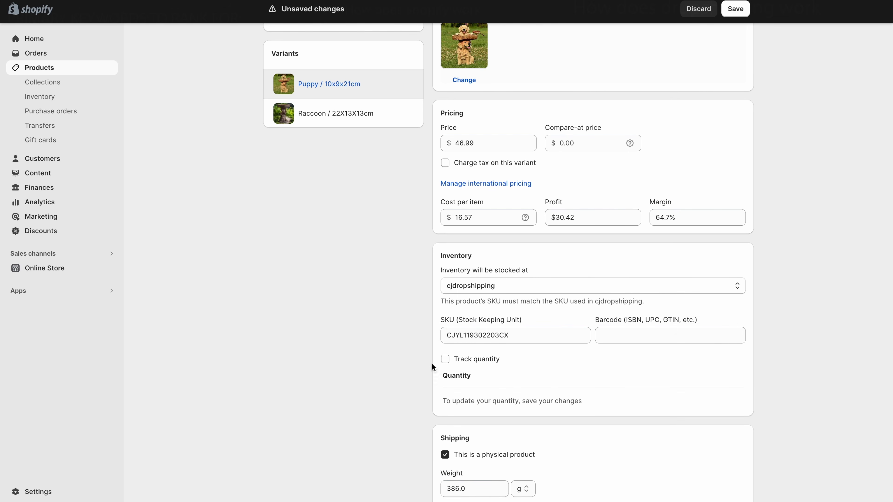
pyautogui.click(445, 360)
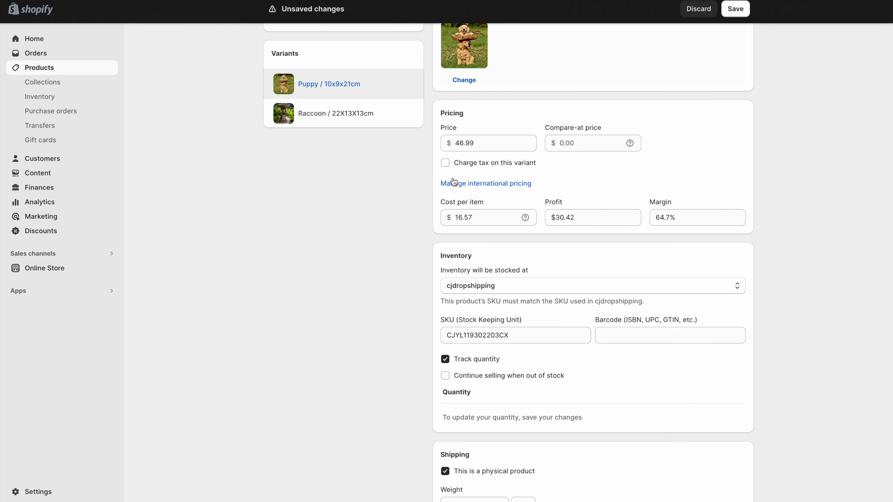
pyautogui.click(735, 8)
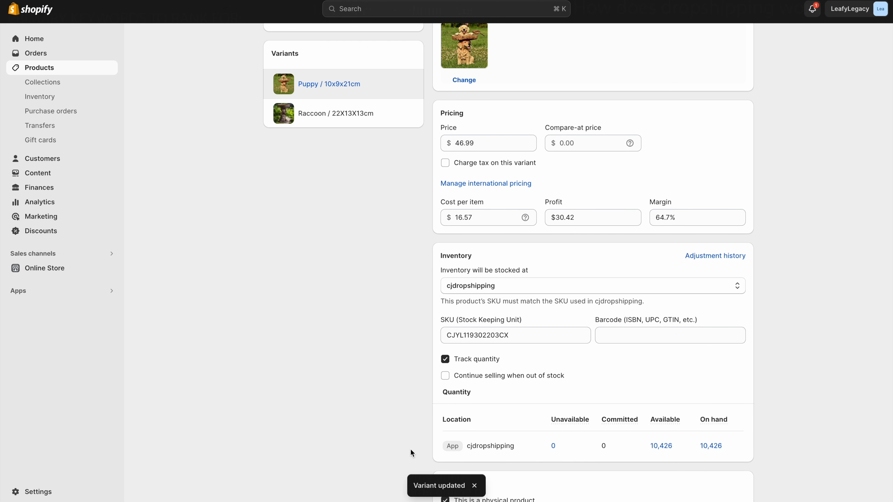
# - Check the Raccoon / 22X13X13cm variant's details, then return to the products list
pyautogui.scroll(-1, 517, 453)
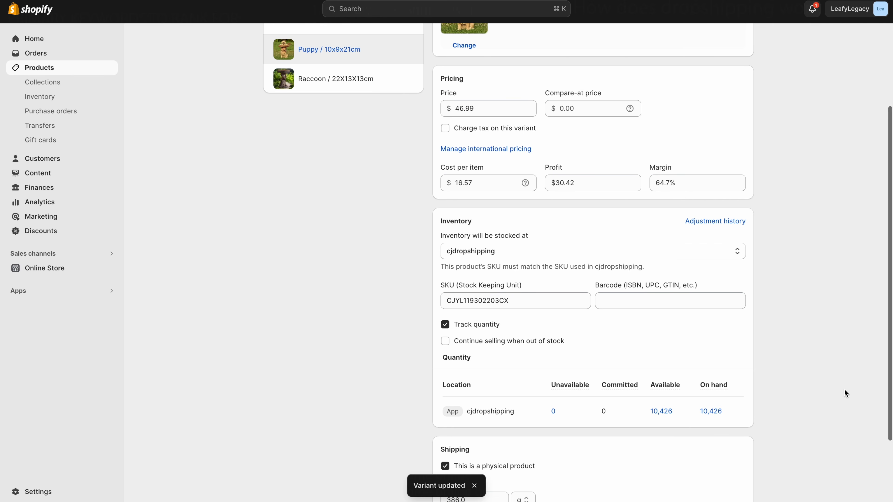
pyautogui.scroll(1, 241, 157)
pyautogui.scroll(10, 246, 106)
pyautogui.click(270, 42)
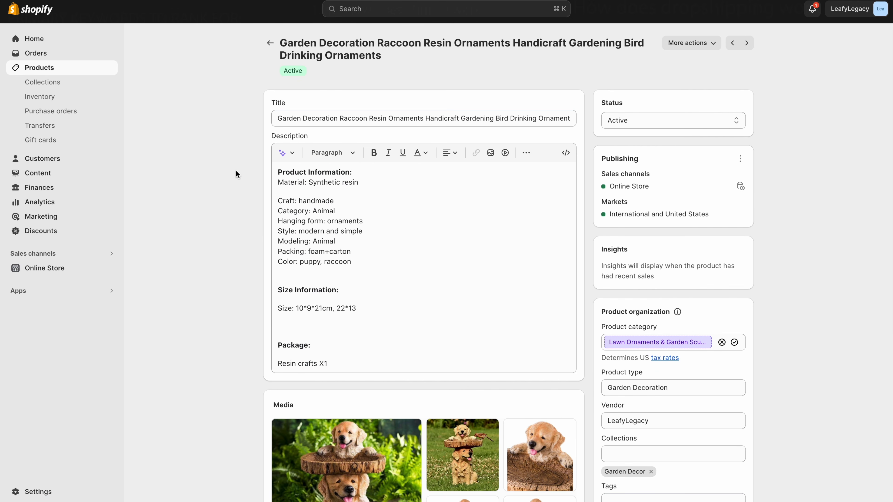
pyautogui.scroll(-15, 236, 171)
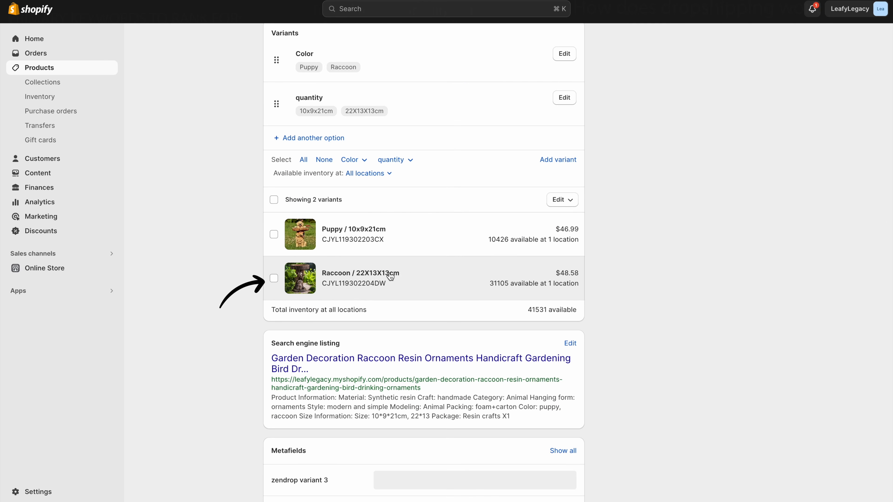
pyautogui.click(391, 276)
pyautogui.scroll(-4, 419, 310)
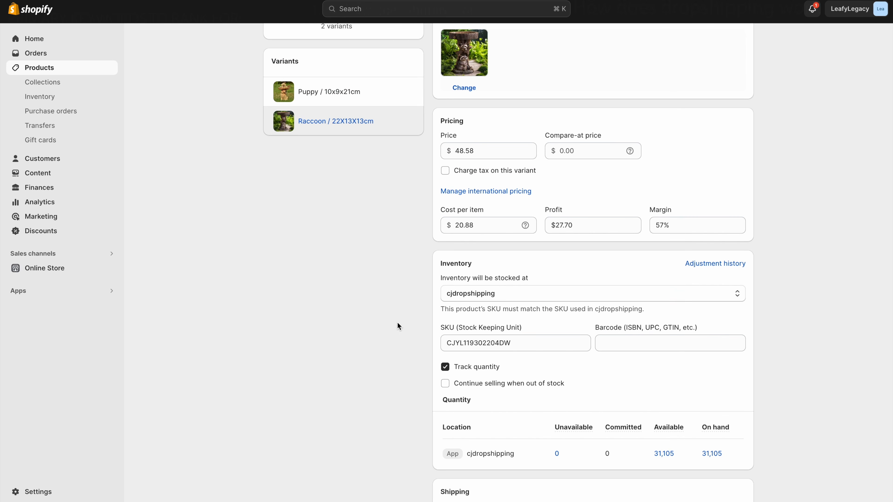
pyautogui.scroll(5, 413, 367)
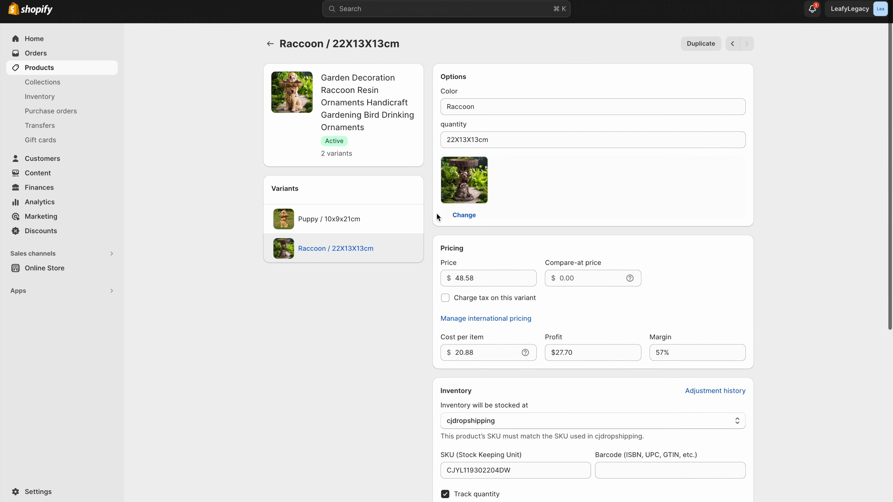
pyautogui.click(269, 44)
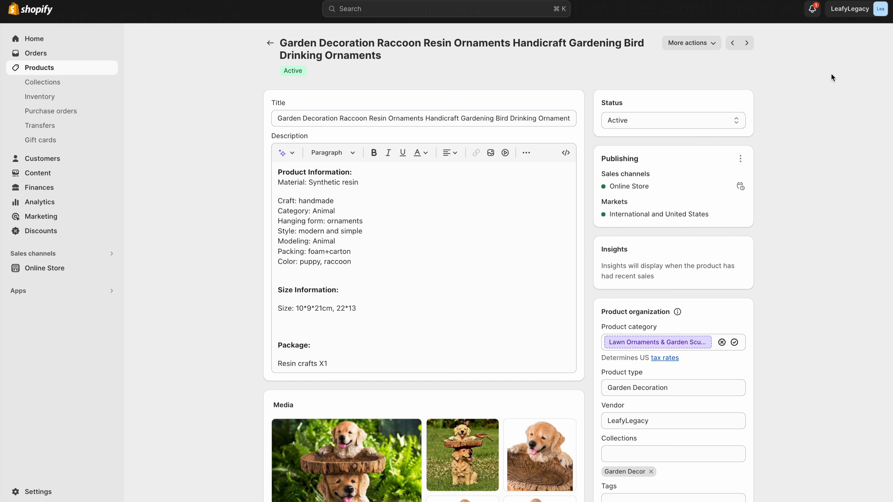
pyautogui.click(270, 43)
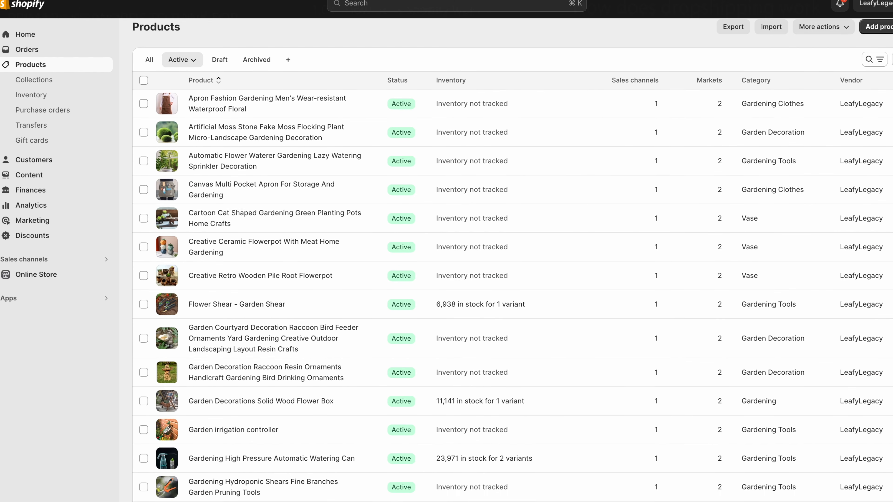
# - Scroll down through the active products list
pyautogui.scroll(-7, 513, 268)
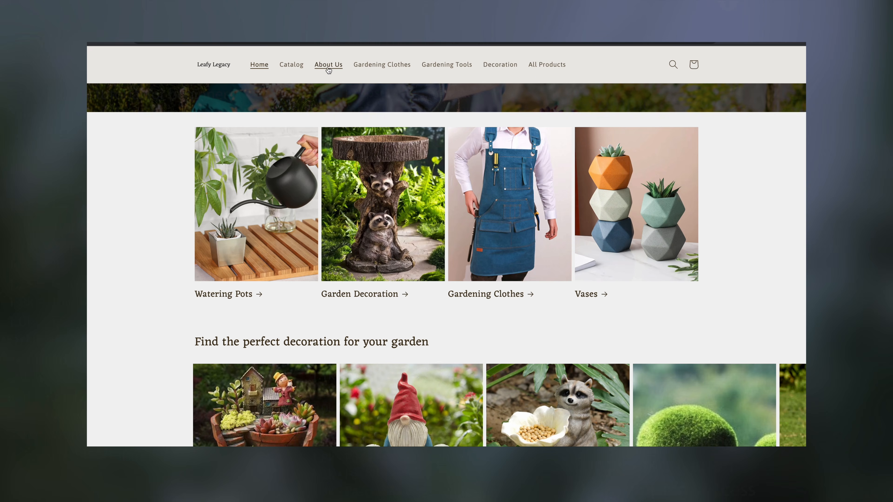
pyautogui.scroll(-3, 756, 232)
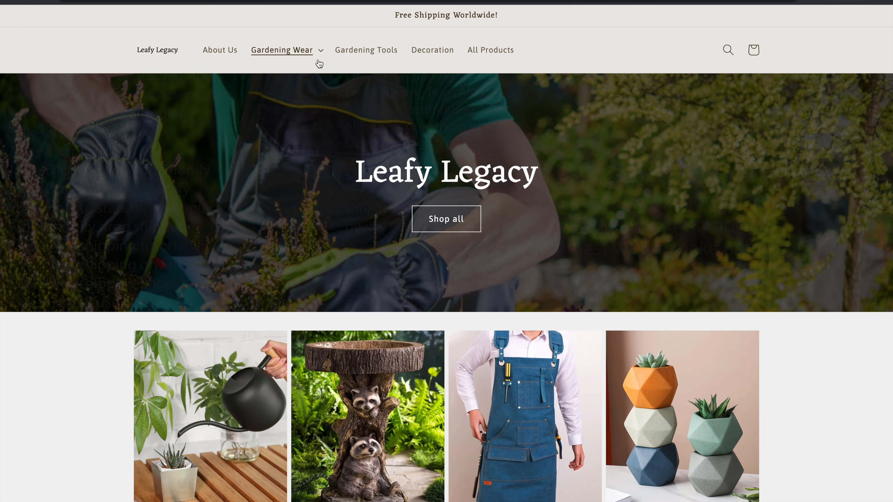
# - Create a new collection titled 'Gardening Clothes'
pyautogui.click(314, 60)
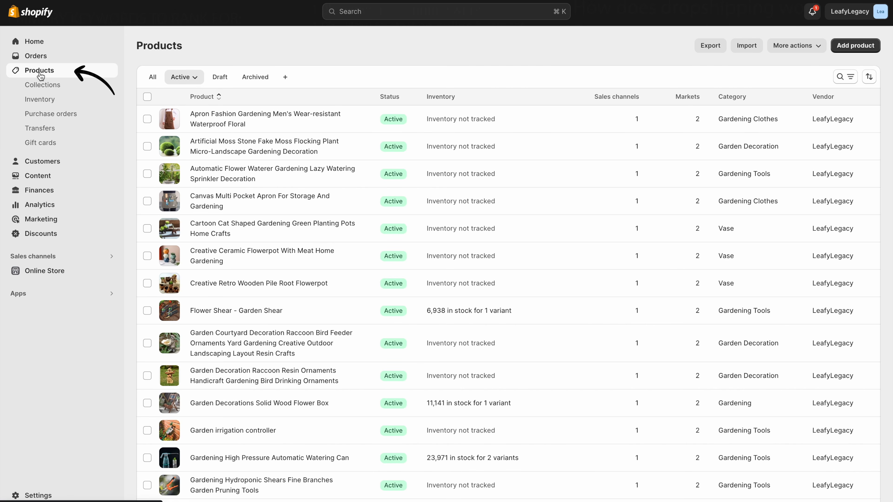
pyautogui.click(61, 92)
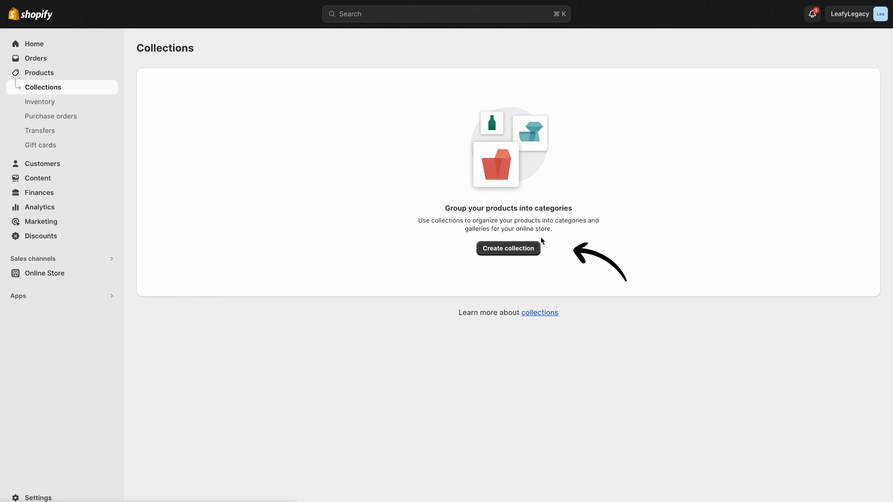
pyautogui.click(532, 252)
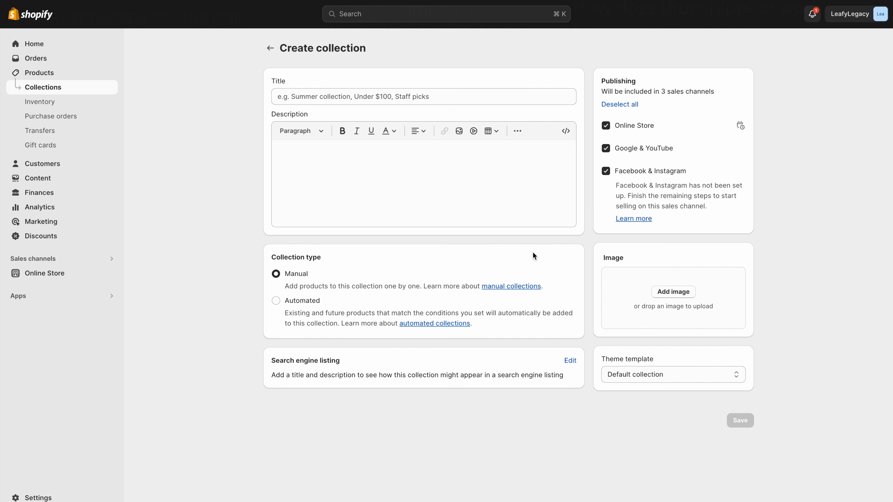
pyautogui.click(549, 97)
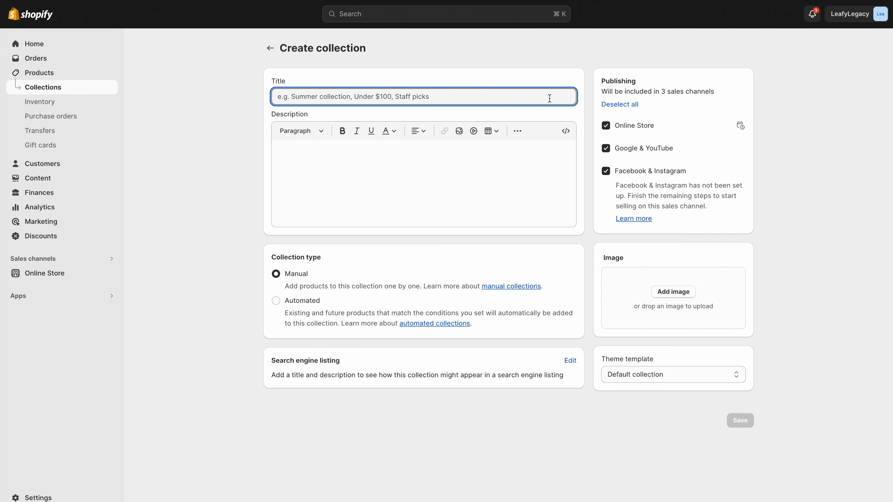
pyautogui.write('Gardening Clothes')
# - Try the Automated type, then set the collection type back to Manual
pyautogui.click(542, 154)
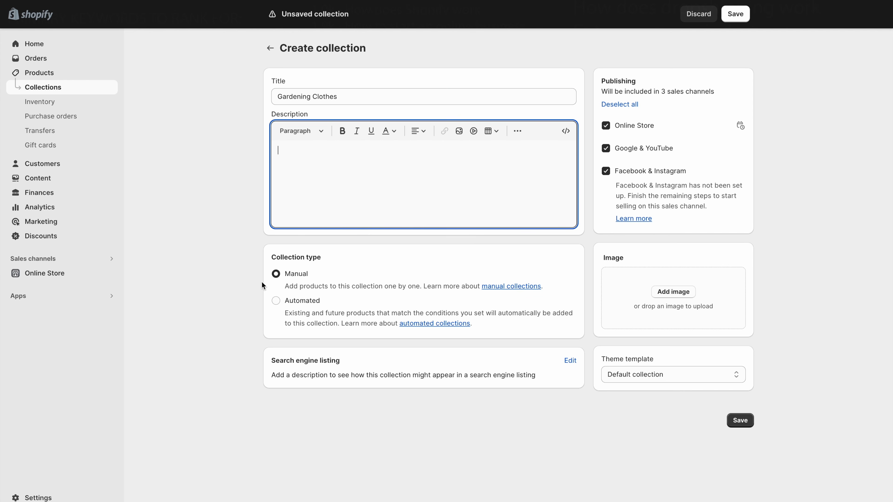
pyautogui.click(275, 275)
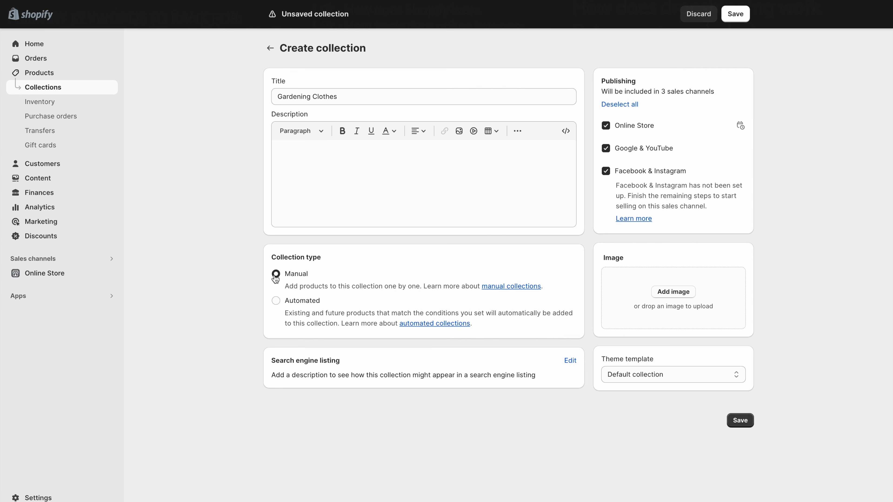
pyautogui.click(276, 302)
pyautogui.click(276, 274)
# - Extend the SEO title with '- Aprons, Overalls - Gardening Store | Leafy Legacy' and write an SEO description
pyautogui.click(571, 361)
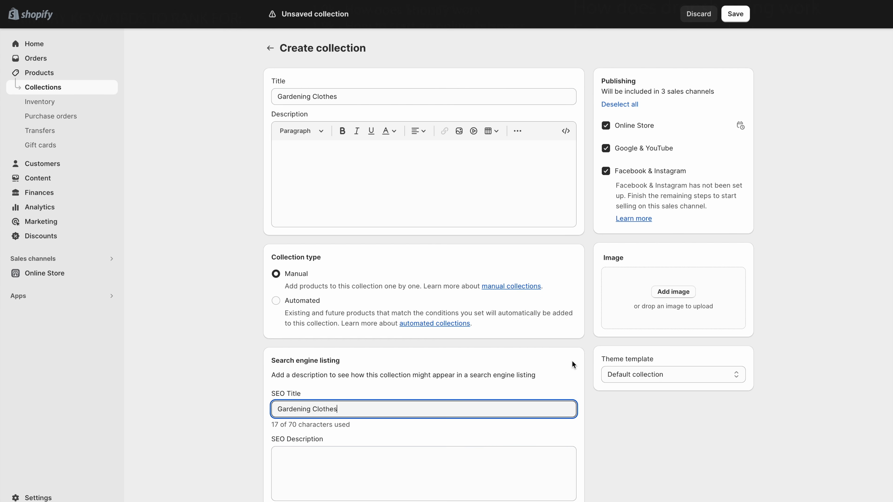
pyautogui.scroll(-3, 584, 369)
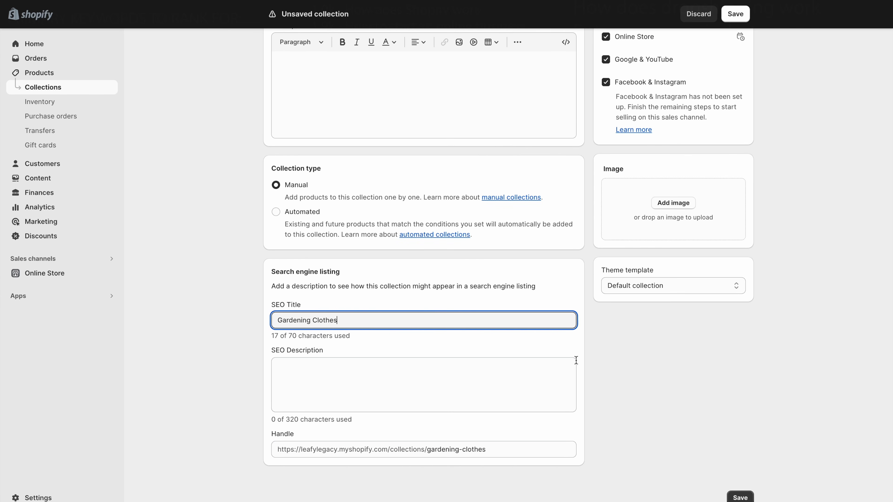
pyautogui.write('- ')
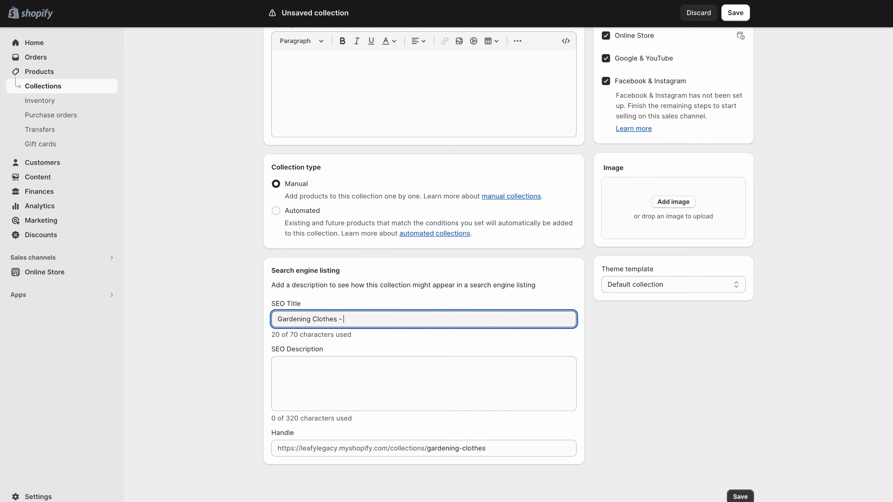
pyautogui.write('Aprons, Overalls - Gardening Store | Leafy Legacy')
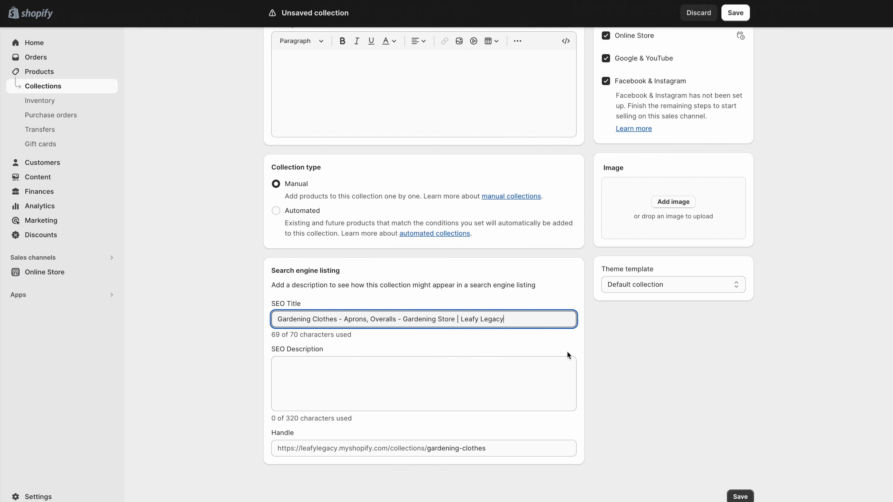
pyautogui.click(548, 373)
pyautogui.write('Find everything f')
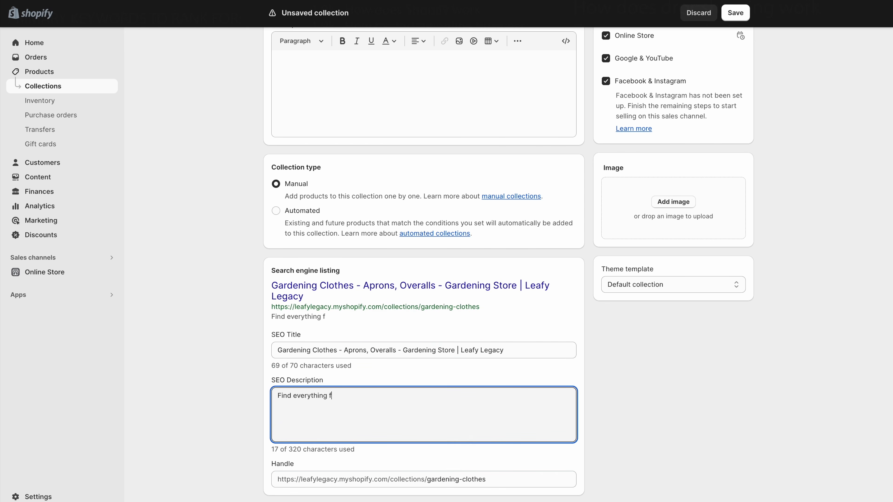
pyautogui.write('or you and your garden! Gardening overalls in multiple sizes and colors, for your everyday gardening needs. Free shipping worldwide!')
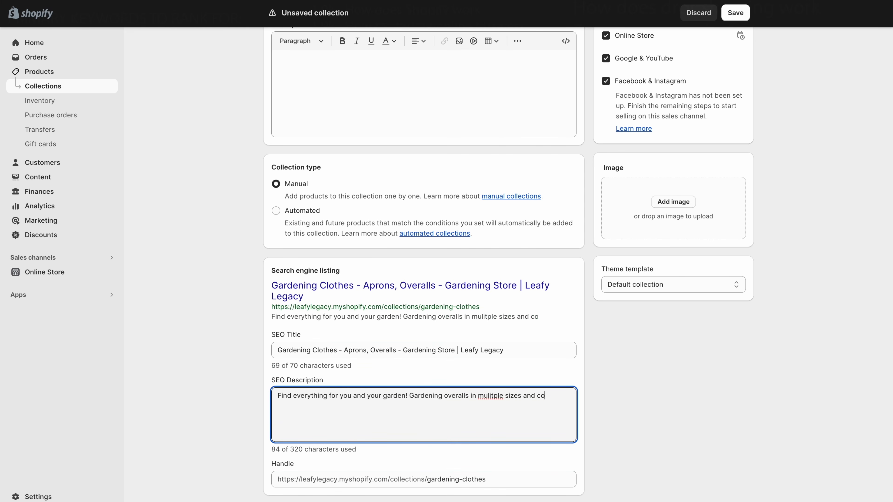
pyautogui.click(603, 418)
pyautogui.scroll(-1, 602, 417)
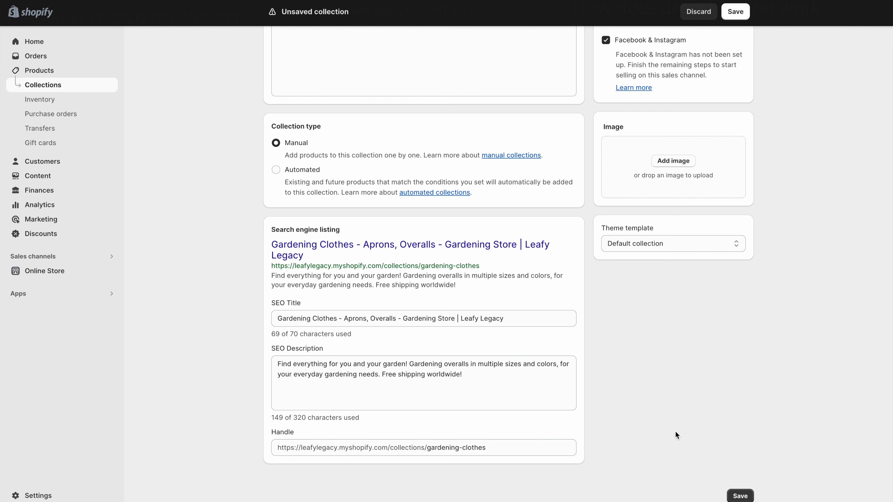
# - Add the apron photo as the collection image and save the collection
pyautogui.click(678, 167)
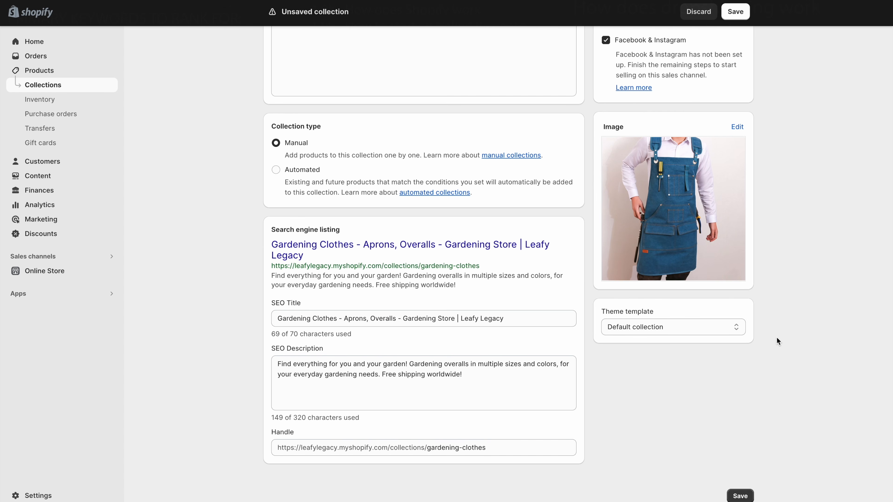
pyautogui.click(738, 17)
pyautogui.scroll(-1, 806, 207)
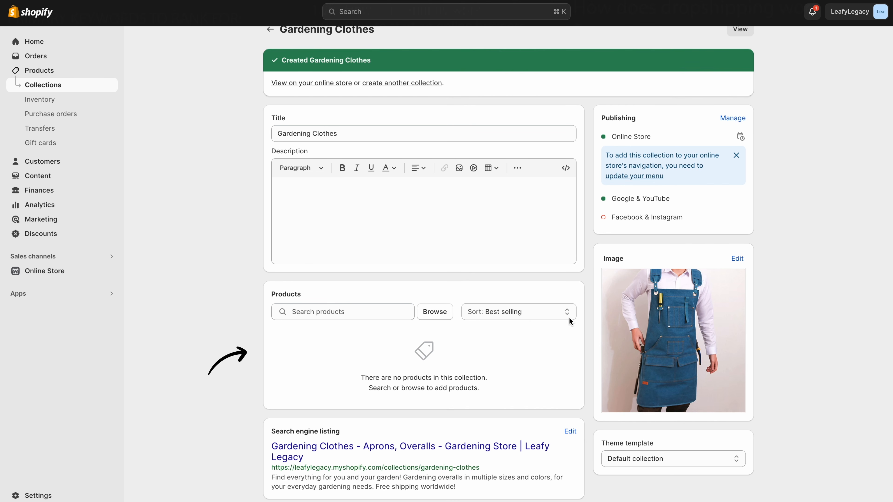
# - Add the Canvas Multi Pocket Apron and the Apron Fashion Gardening apron to the collection
pyautogui.click(435, 311)
pyautogui.click(447, 276)
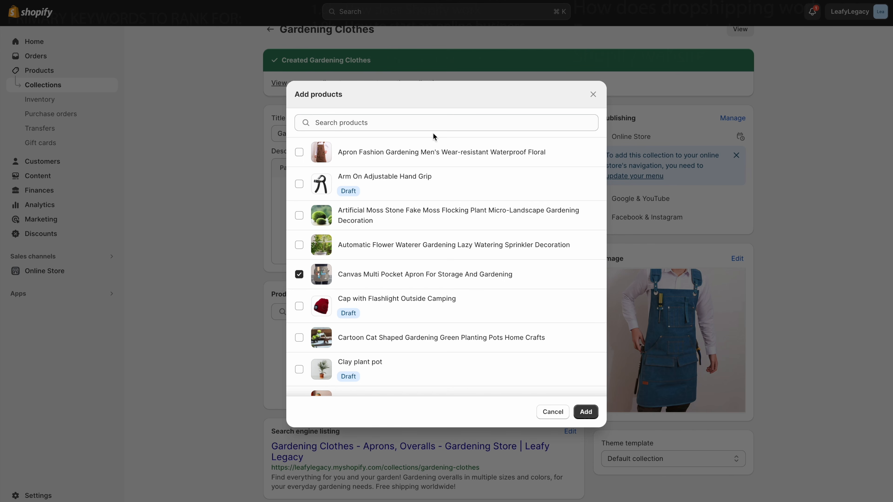
pyautogui.click(409, 152)
pyautogui.scroll(-6, 429, 194)
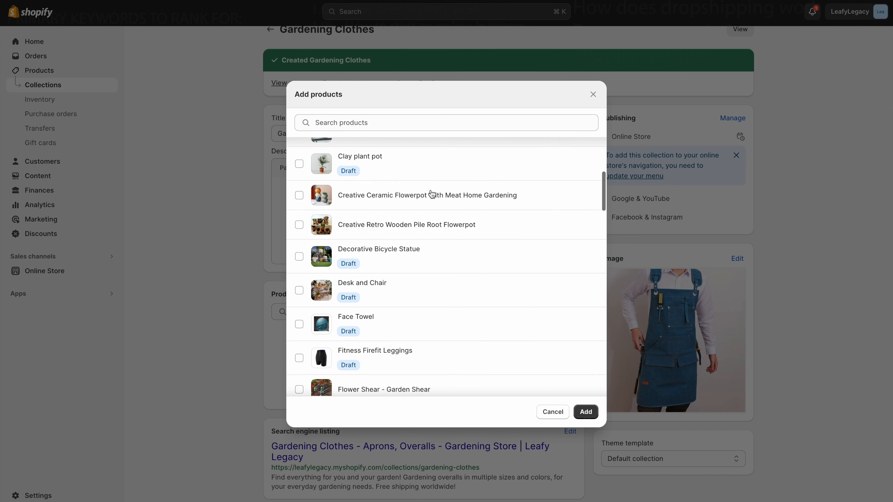
pyautogui.click(423, 125)
pyautogui.write('apron')
pyautogui.click(586, 412)
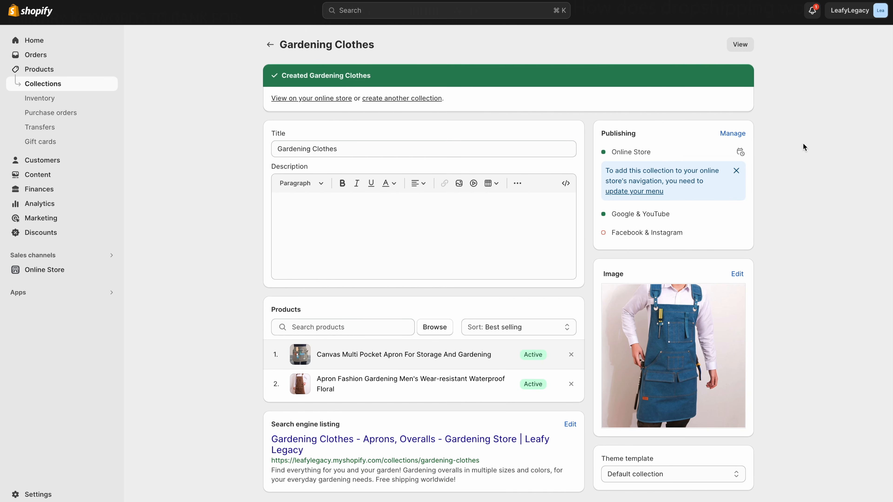
# - Go back to Collections, then view Online Store themes down to the popular free themes
pyautogui.click(270, 46)
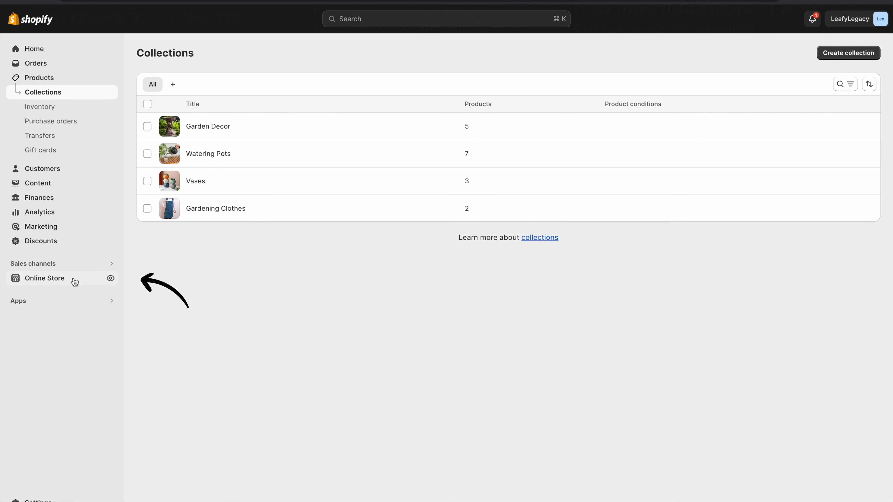
pyautogui.click(53, 281)
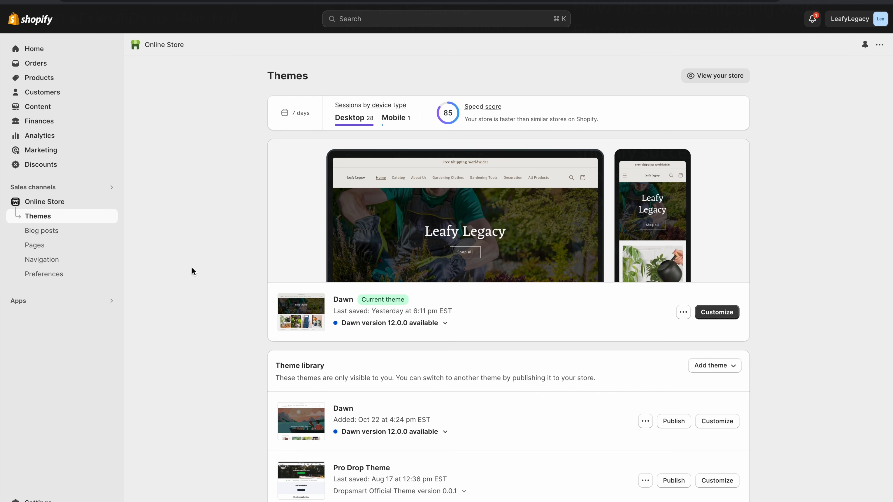
pyautogui.scroll(-10, 192, 269)
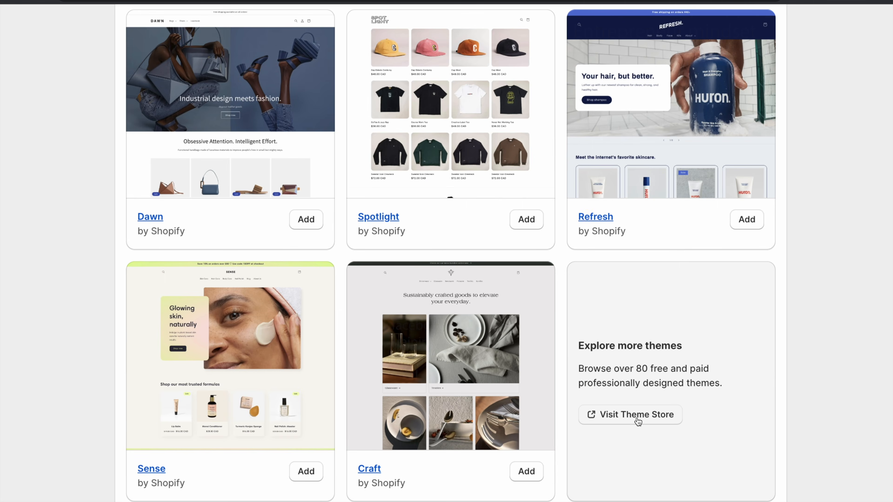
# - Browse the Shopify Theme Store and filter by Free price, narrowing 165 themes to 12
pyautogui.click(638, 417)
pyautogui.scroll(-8, 875, 332)
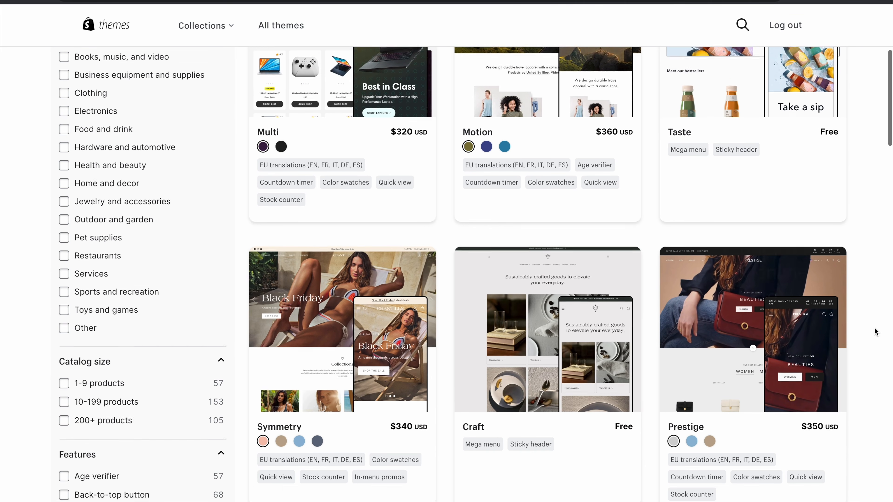
pyautogui.scroll(-4, 875, 331)
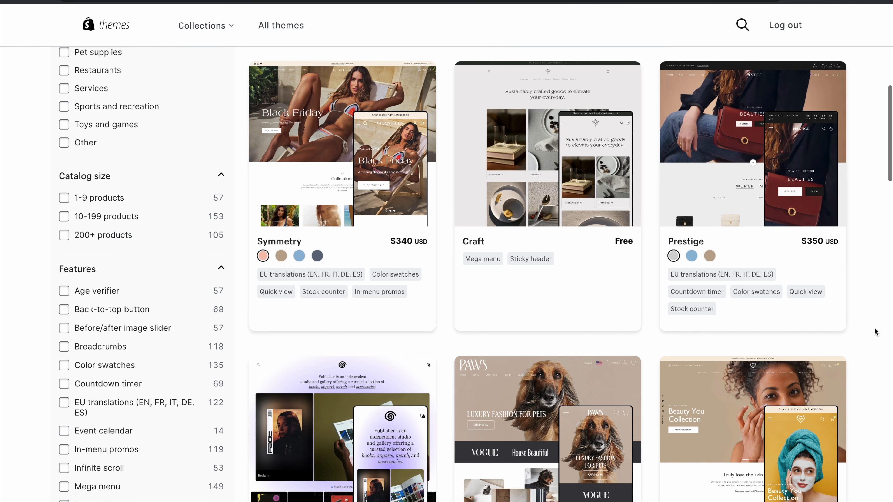
pyautogui.scroll(-14, 876, 331)
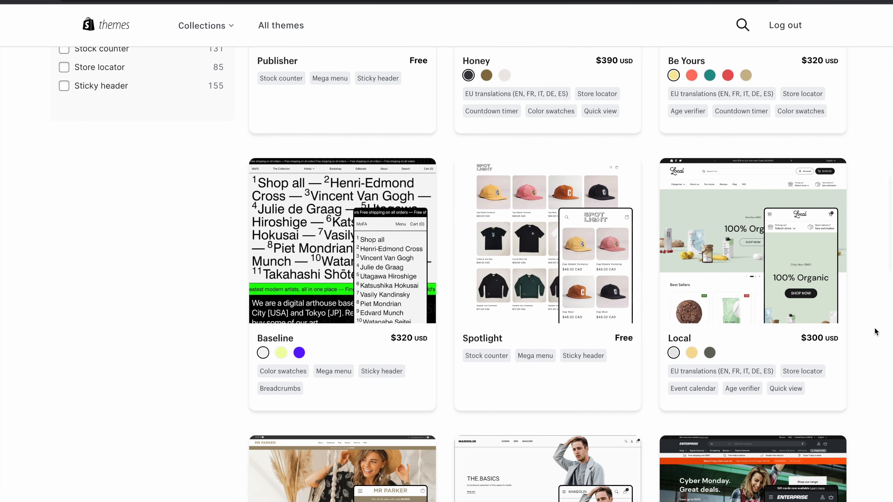
pyautogui.scroll(-3, 876, 332)
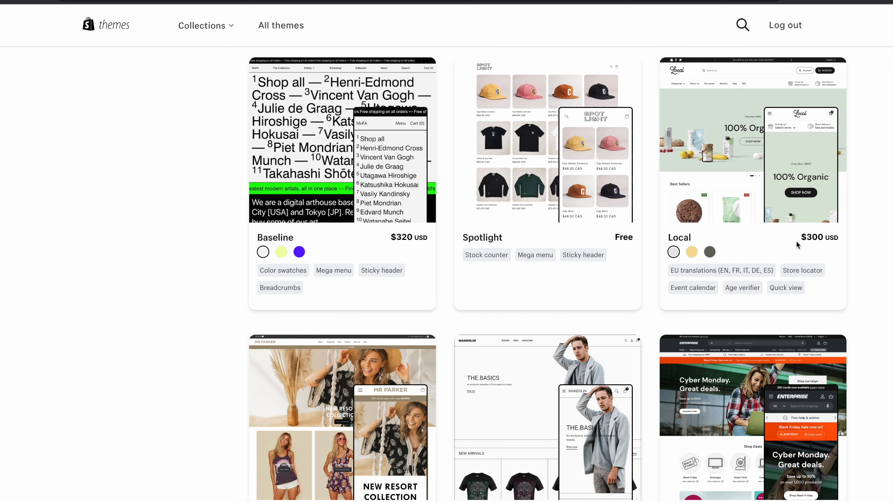
pyautogui.scroll(20, 879, 260)
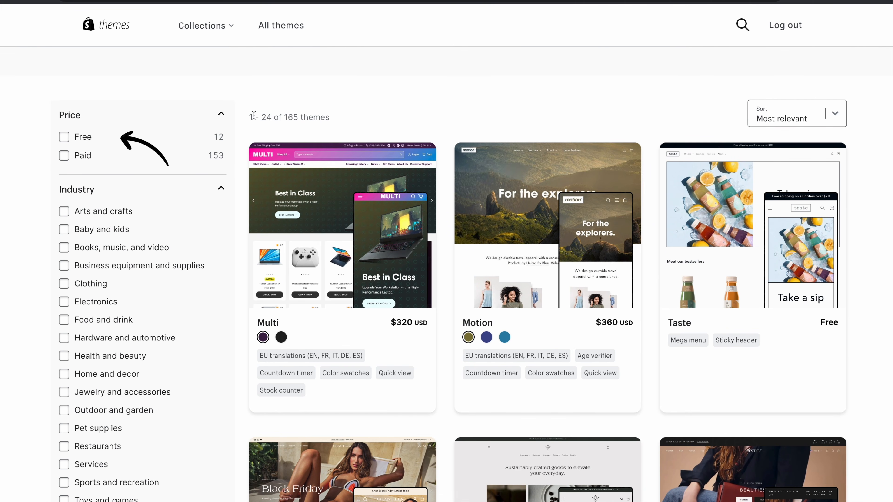
pyautogui.click(64, 137)
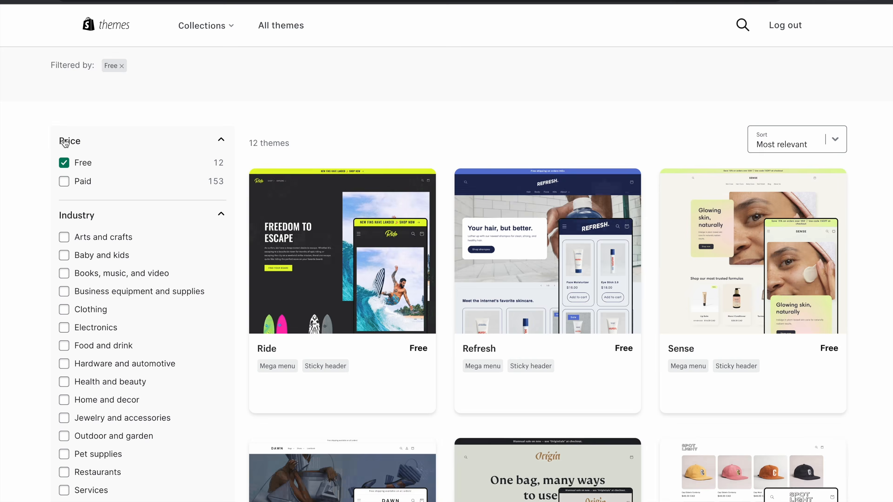
pyautogui.scroll(-10, 839, 180)
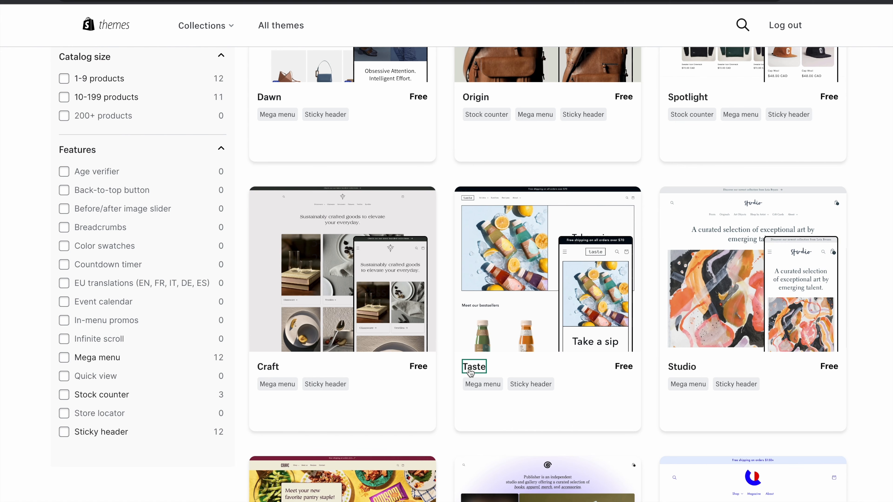
# - Preview the Taste theme's demo store, then add the free Dawn theme to the store
pyautogui.click(476, 368)
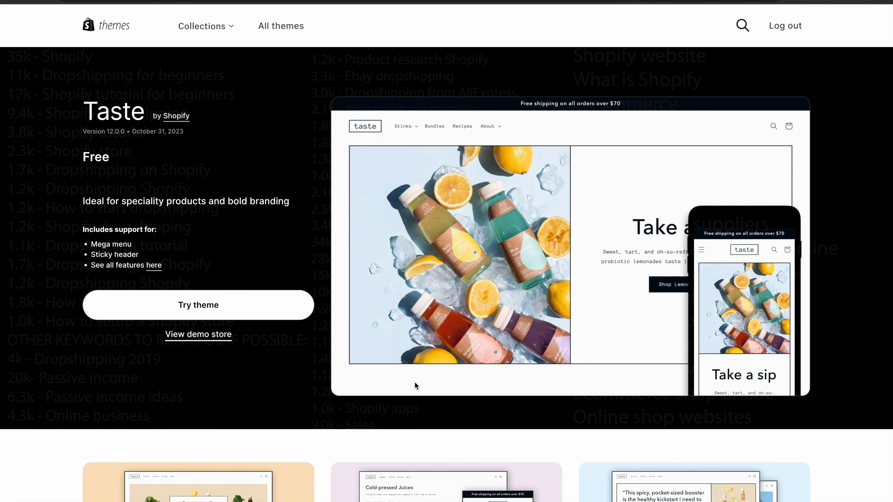
pyautogui.click(198, 334)
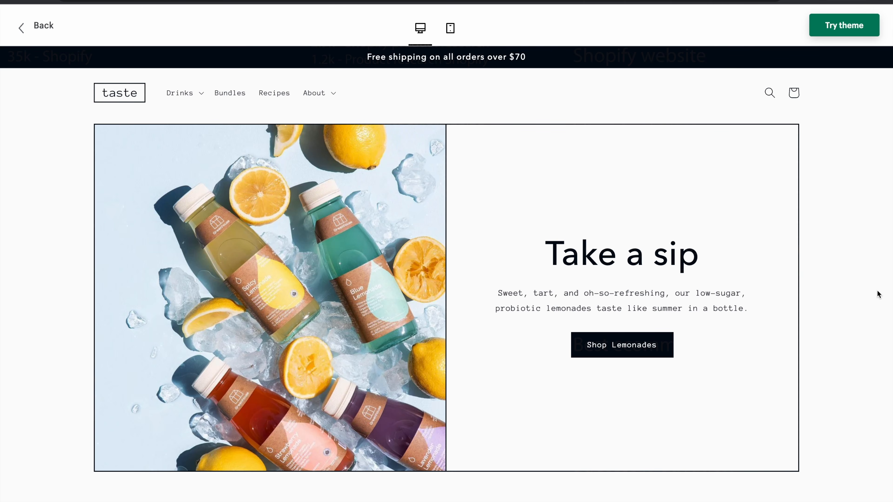
pyautogui.scroll(-10, 877, 294)
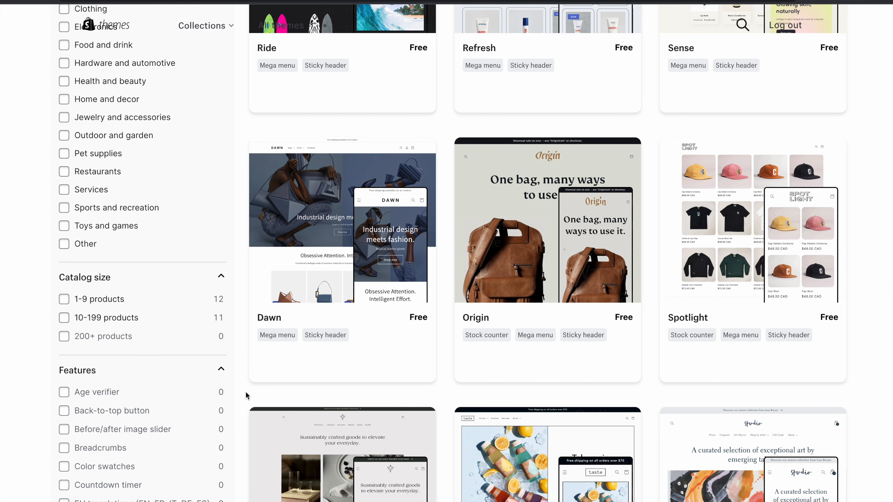
pyautogui.click(273, 323)
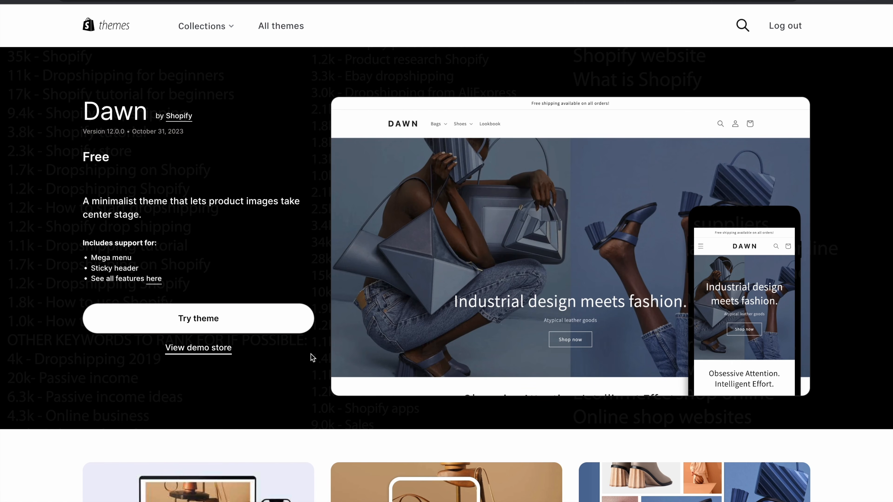
pyautogui.click(213, 326)
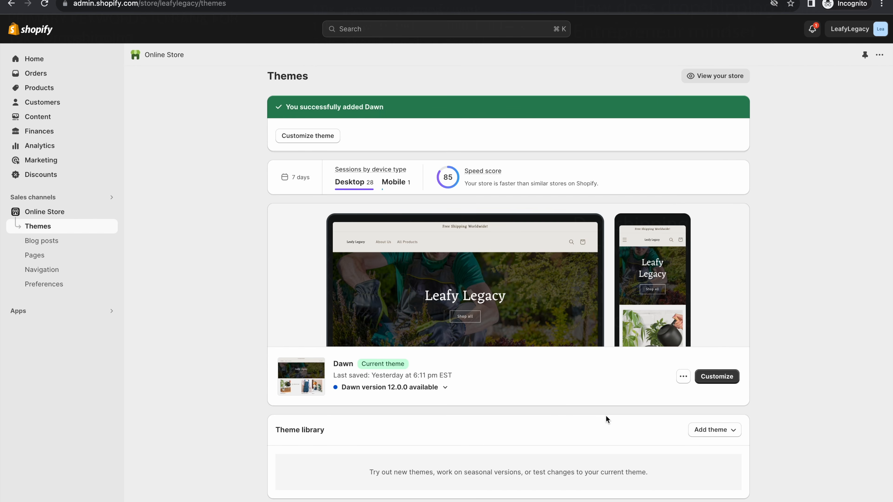
# - Open the Dawn theme's Customize editor in a new tab and scroll through the Home page preview
pyautogui.rightClick(715, 378)
pyautogui.click(760, 385)
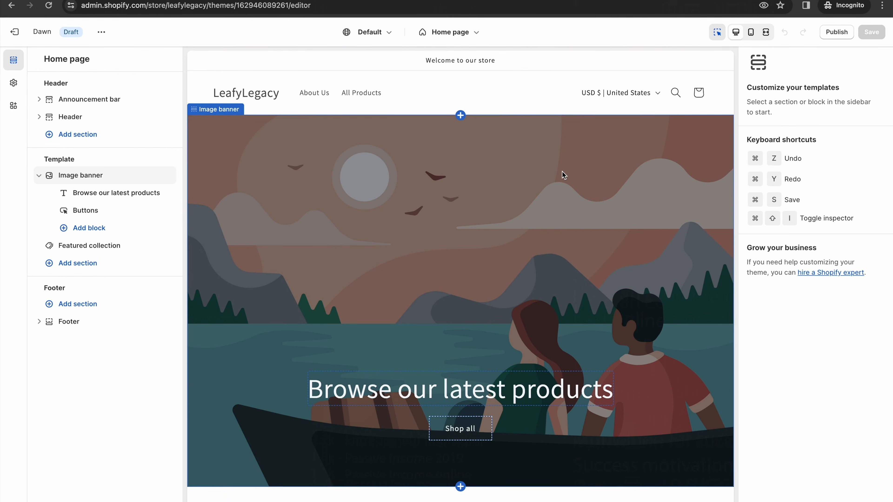
pyautogui.scroll(-8, 561, 172)
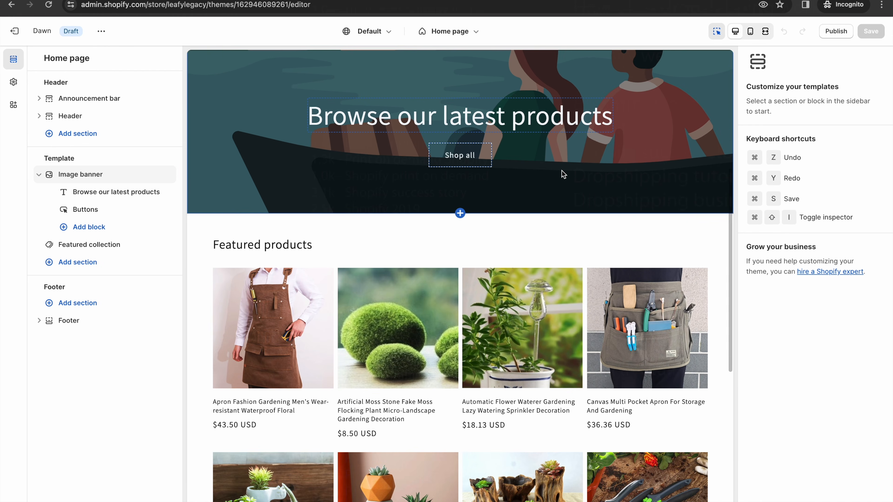
pyautogui.scroll(8, 561, 172)
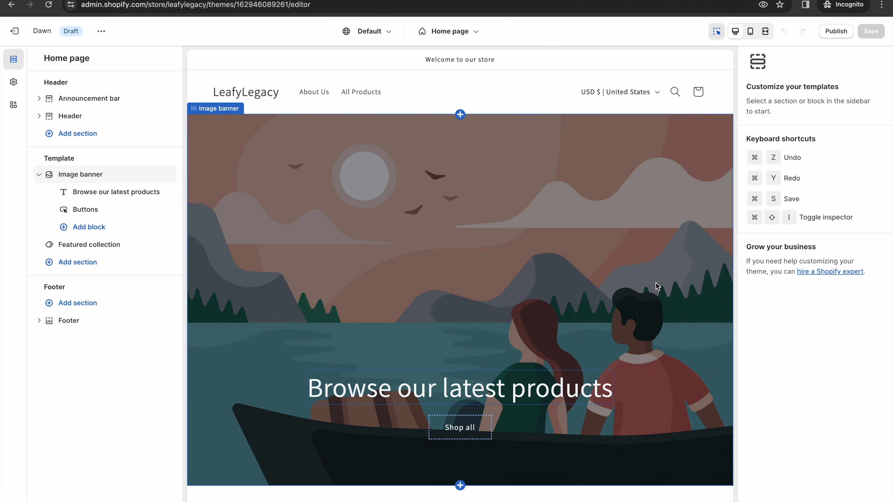
pyautogui.scroll(-10, 657, 287)
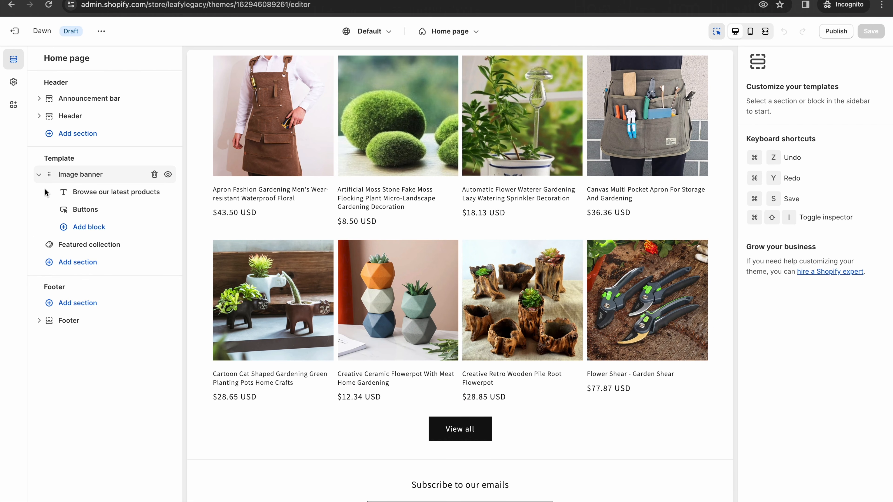
pyautogui.scroll(10, 515, 217)
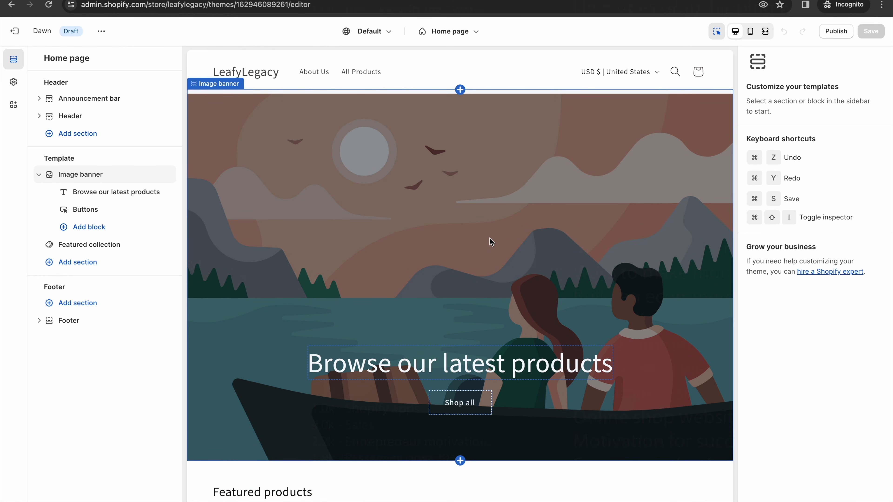
pyautogui.scroll(1, 489, 238)
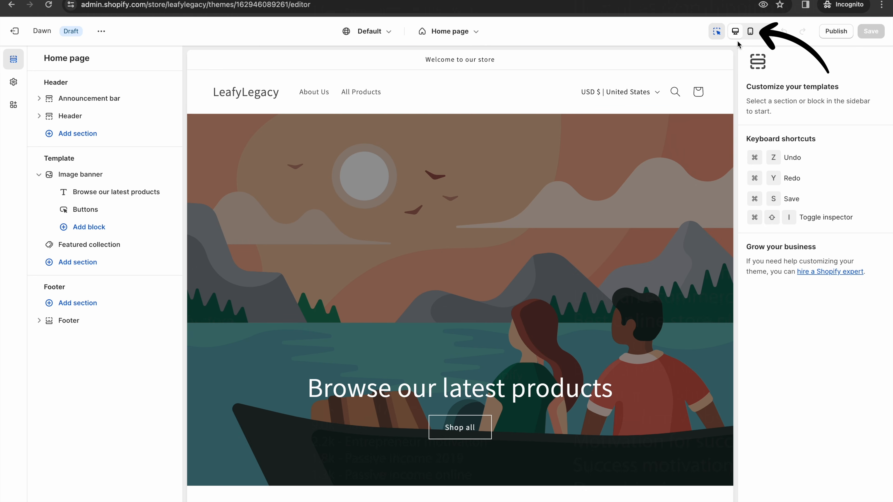
pyautogui.click(750, 32)
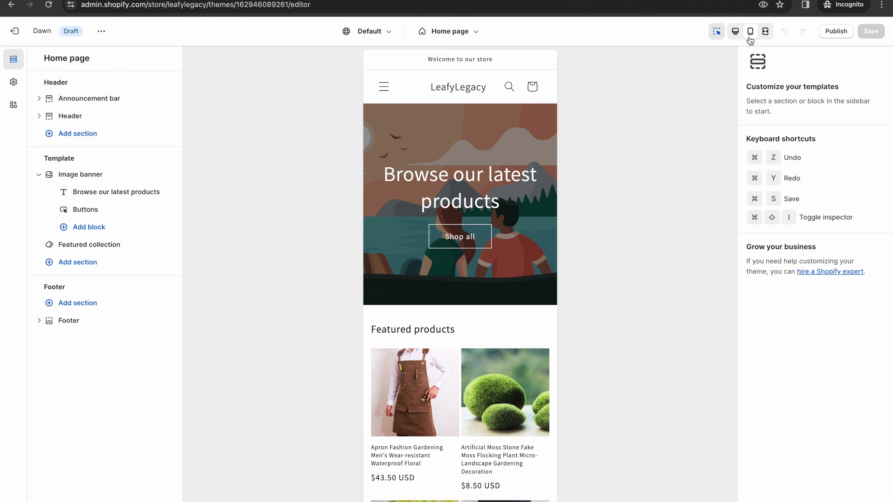
pyautogui.click(736, 32)
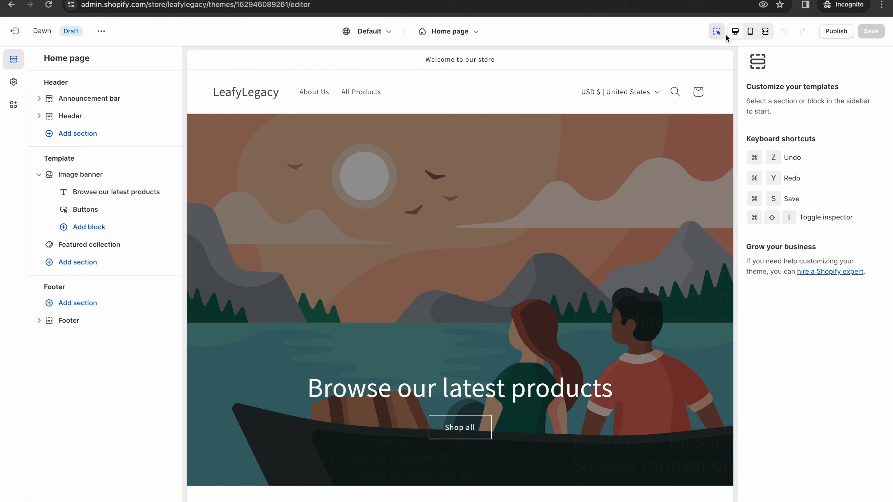
pyautogui.click(751, 31)
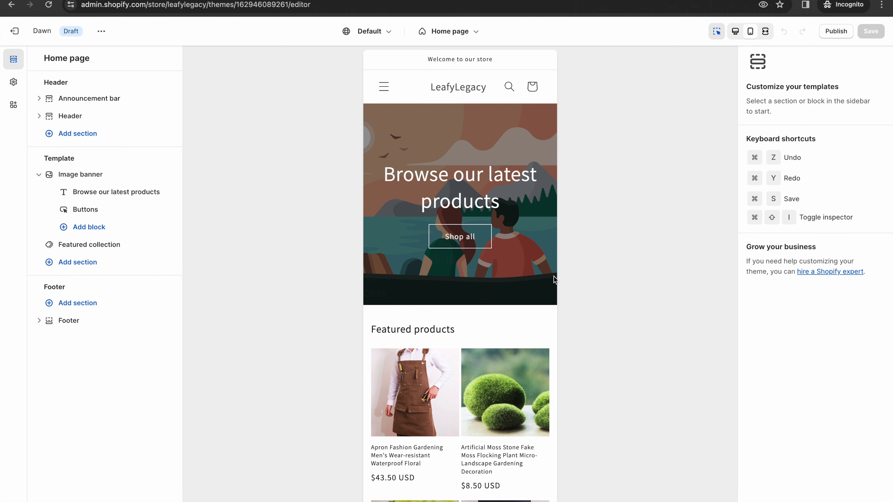
pyautogui.scroll(-8, 508, 312)
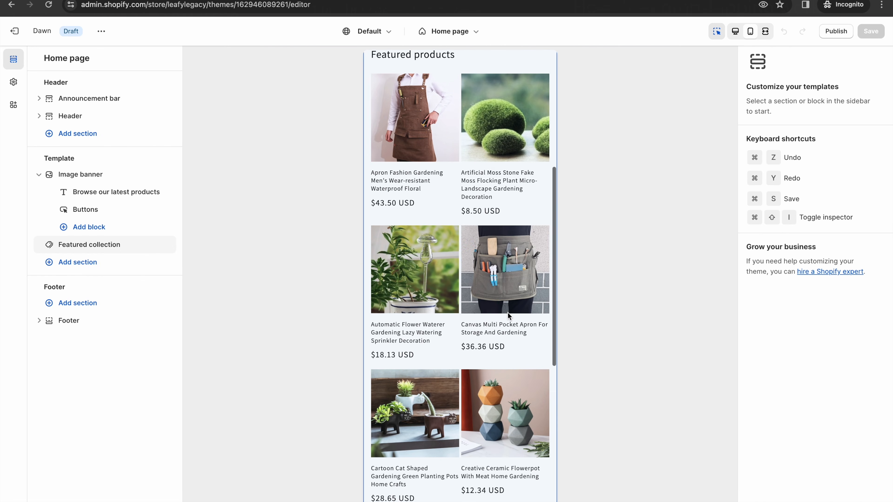
pyautogui.scroll(-8, 508, 312)
pyautogui.scroll(5, 512, 272)
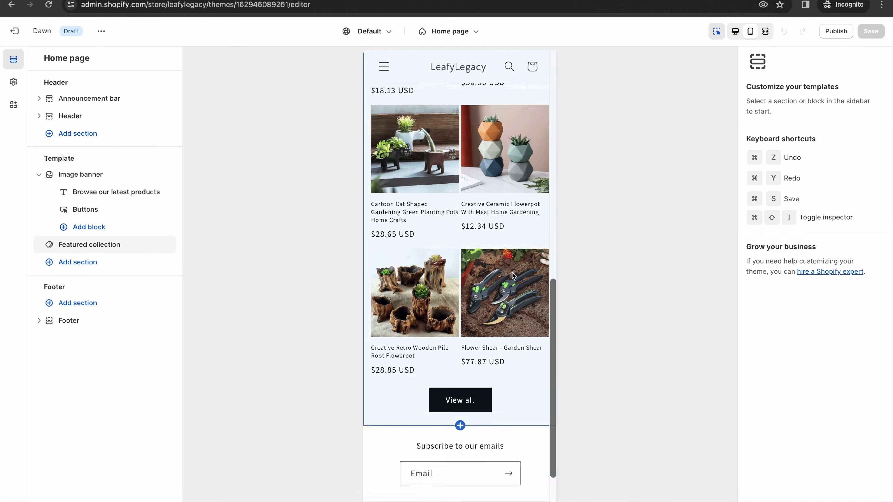
pyautogui.scroll(10, 512, 272)
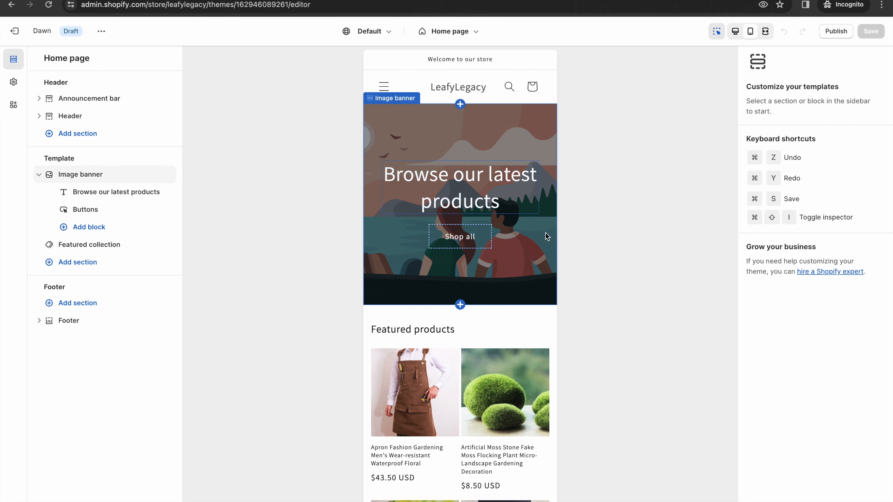
pyautogui.click(736, 35)
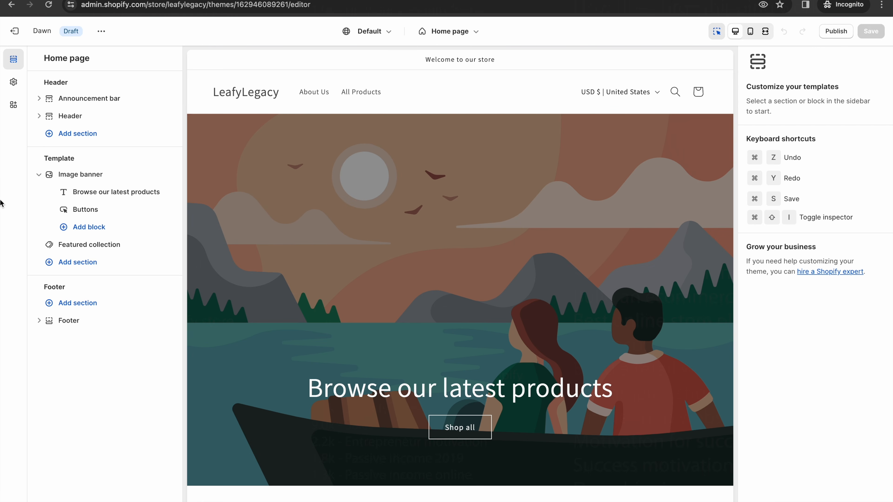
pyautogui.moveTo(49, 175)
pyautogui.mouseDown()
pyautogui.moveTo(38, 224)
pyautogui.moveTo(36, 176)
pyautogui.mouseUp()
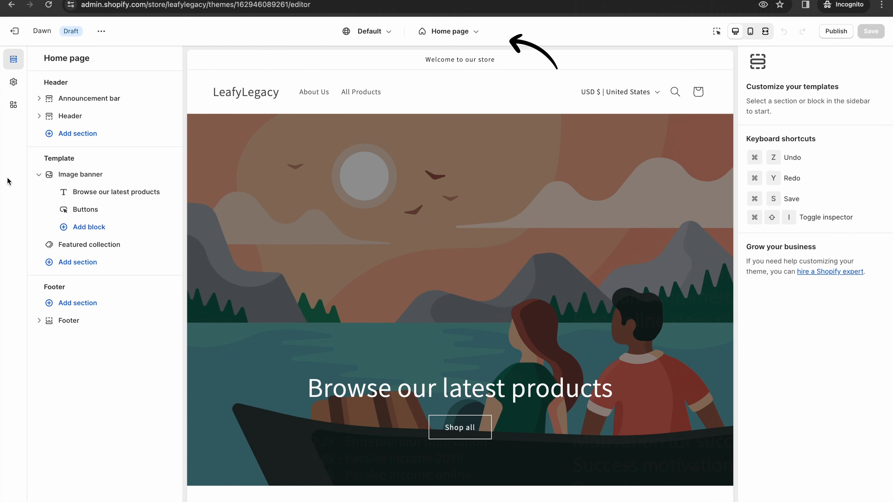
# - Open the Image banner section settings, showing 40% overlay opacity and Large banner height
pyautogui.click(439, 40)
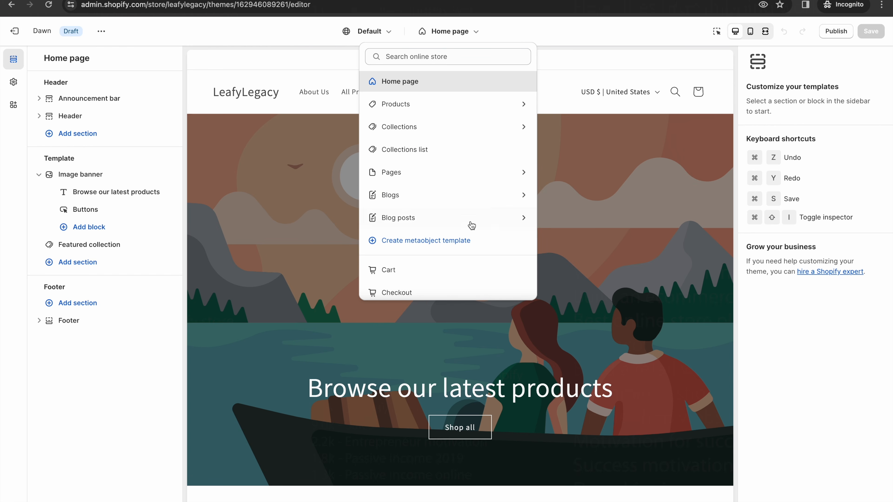
pyautogui.click(476, 37)
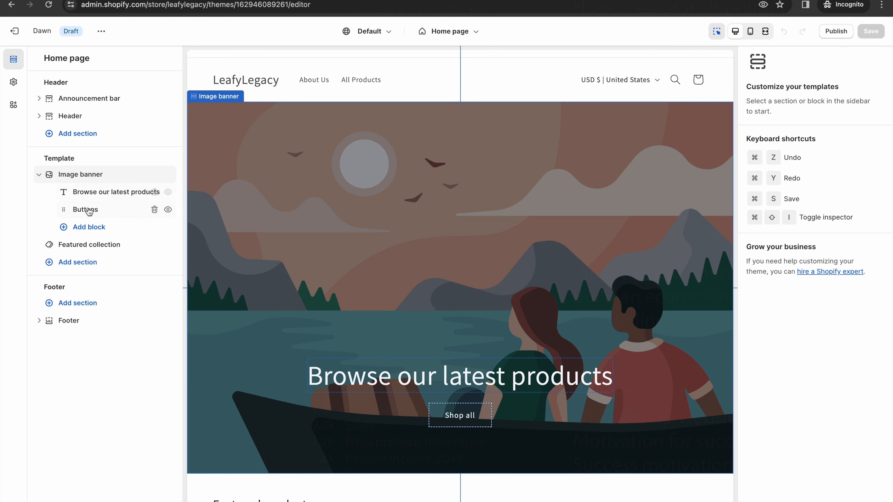
pyautogui.click(718, 34)
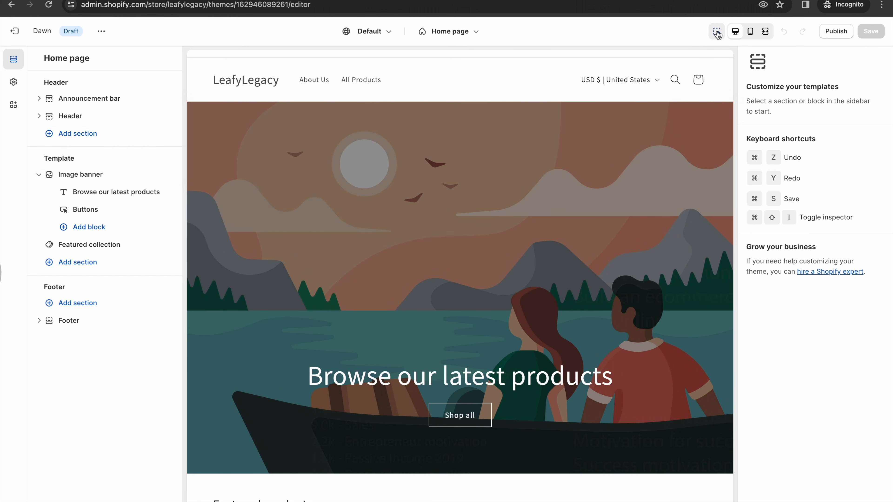
pyautogui.click(717, 34)
pyautogui.scroll(-3, 635, 297)
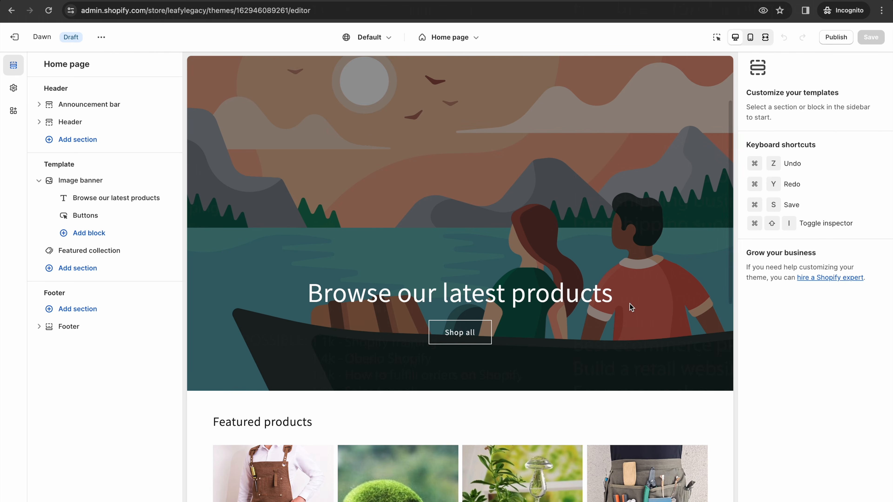
pyautogui.scroll(-5, 260, 254)
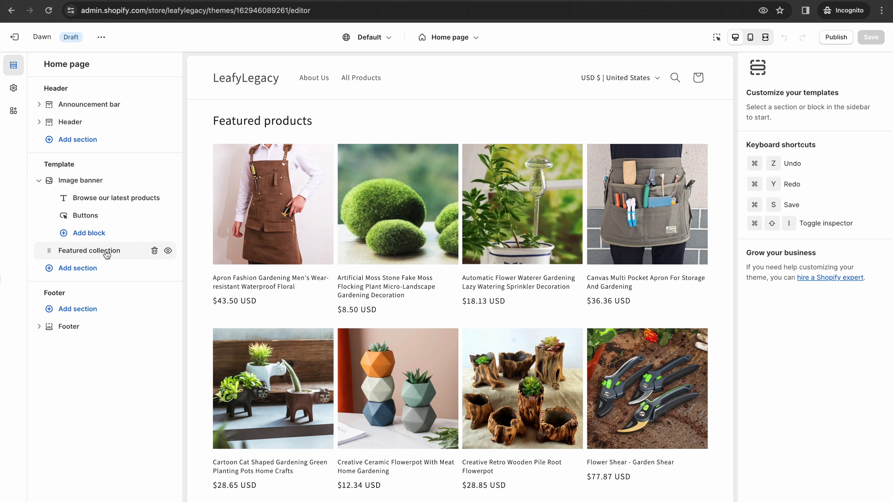
pyautogui.click(63, 183)
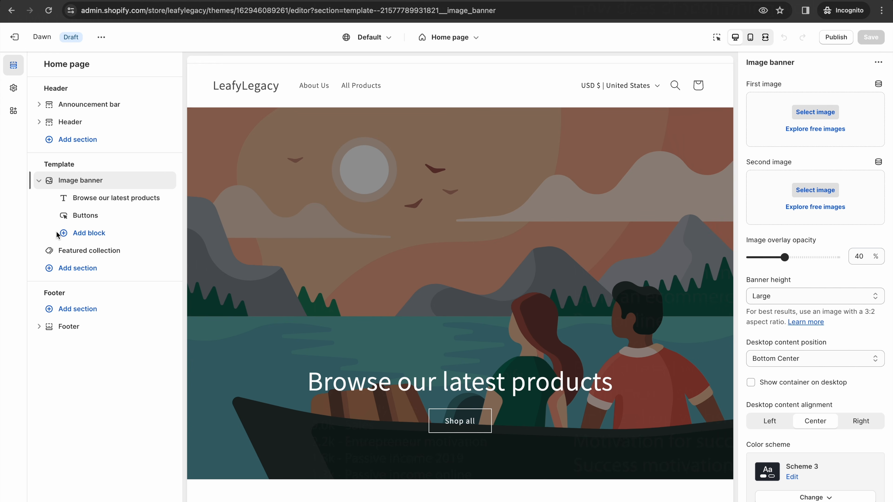
# - Add a Text block to the Image banner and move it above the Shop all button
pyautogui.click(89, 232)
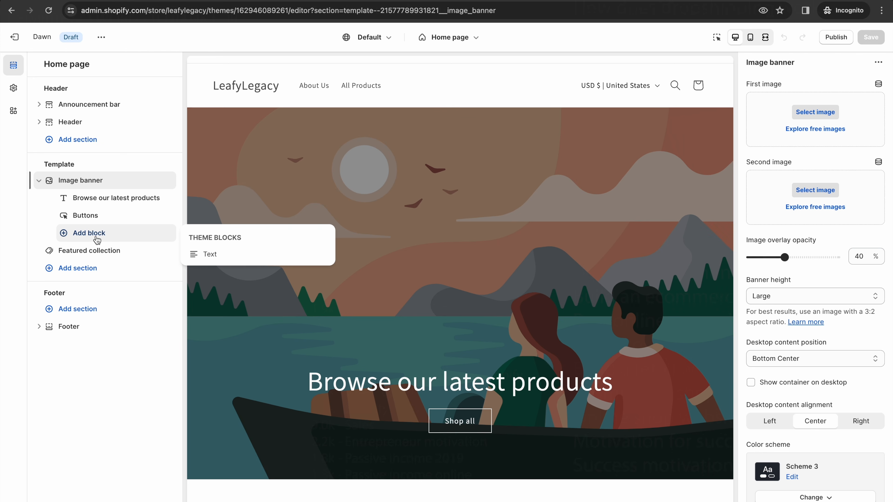
pyautogui.click(210, 254)
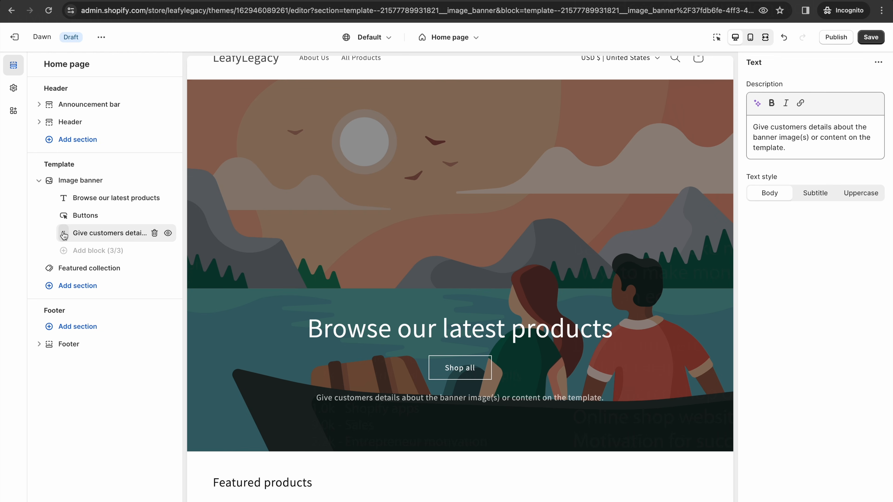
pyautogui.moveTo(64, 234); pyautogui.dragTo(64, 221)
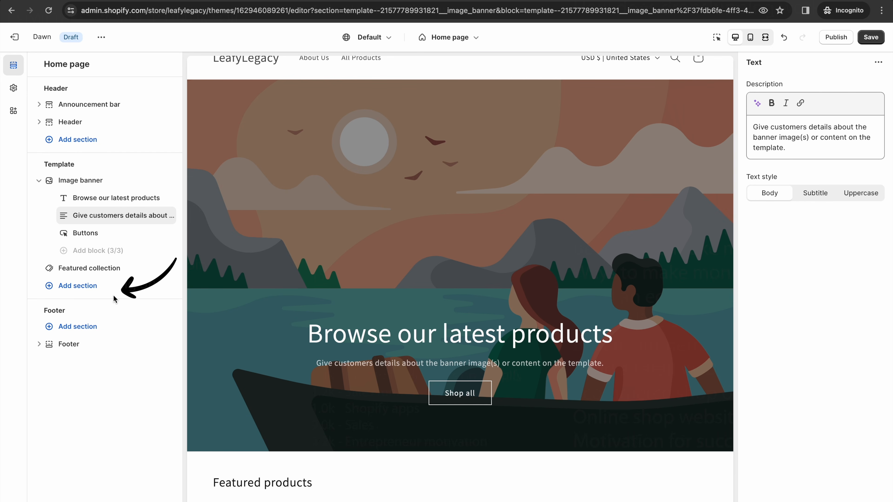
# - Open the Featured collection section showing heading 'Featured products', collection 'all', 8 products
pyautogui.click(83, 287)
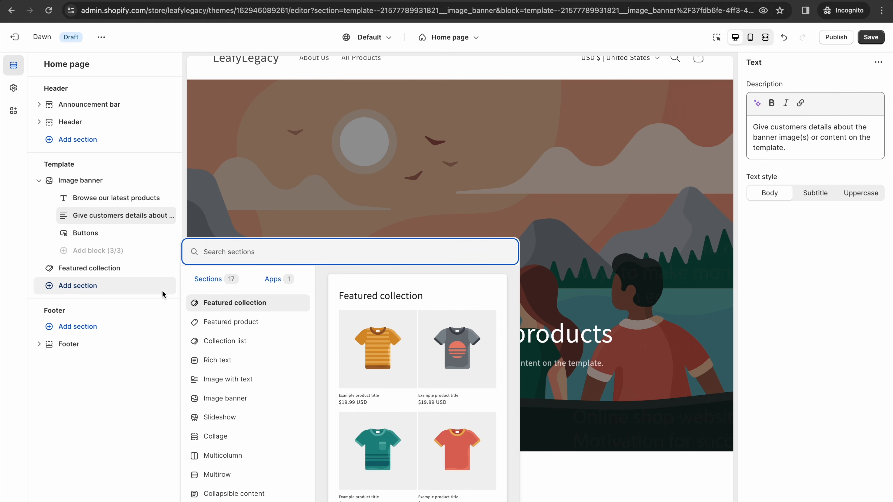
pyautogui.click(255, 216)
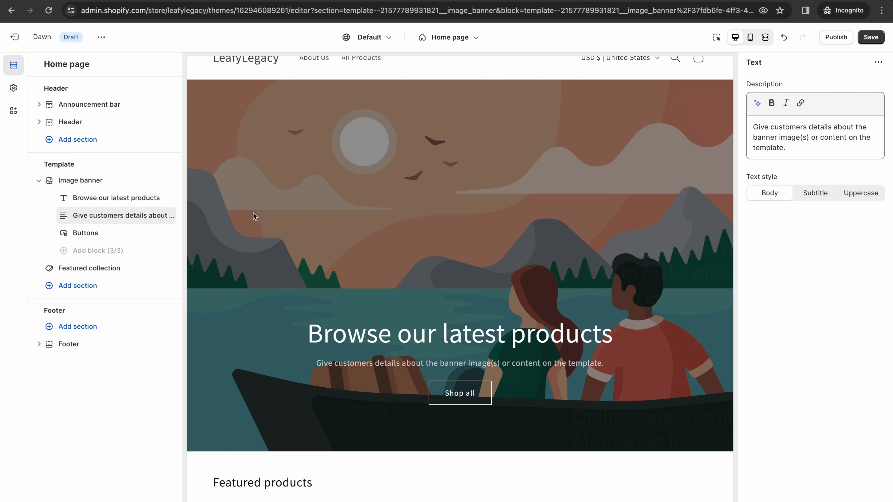
pyautogui.click(106, 276)
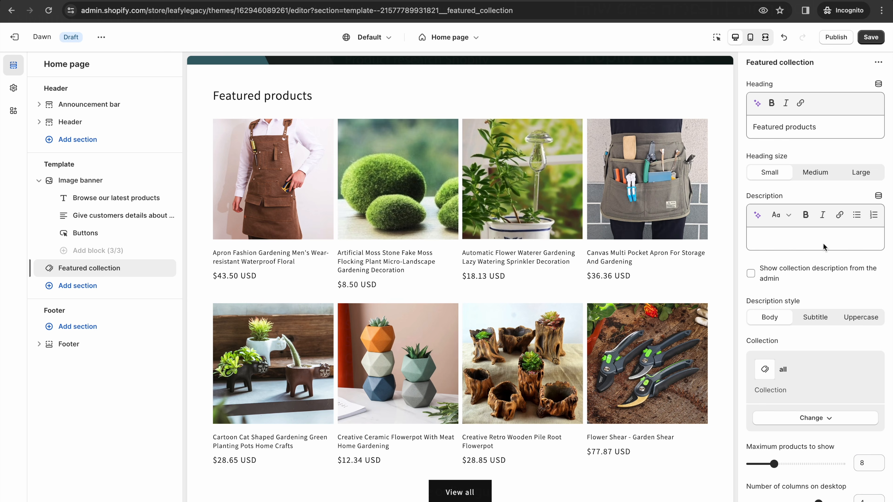
# - Open Theme settings and expand the Logo options, showing a 90 px logo width
pyautogui.click(716, 38)
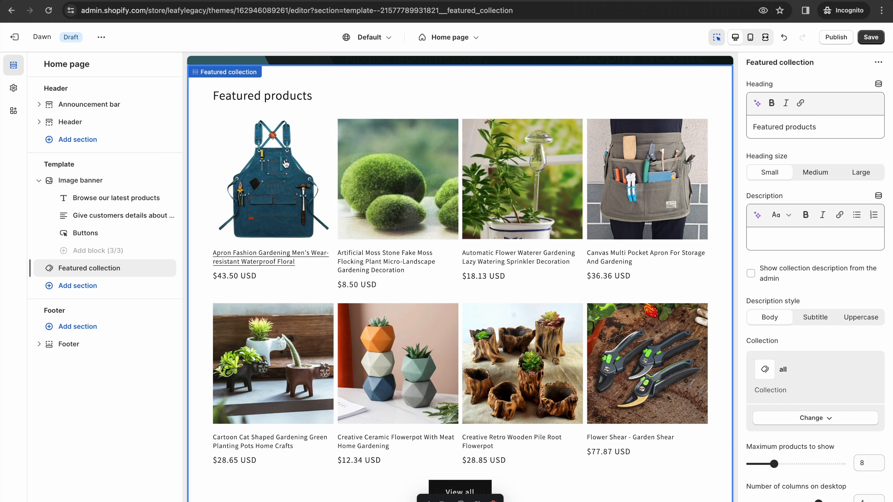
pyautogui.scroll(2, 334, 125)
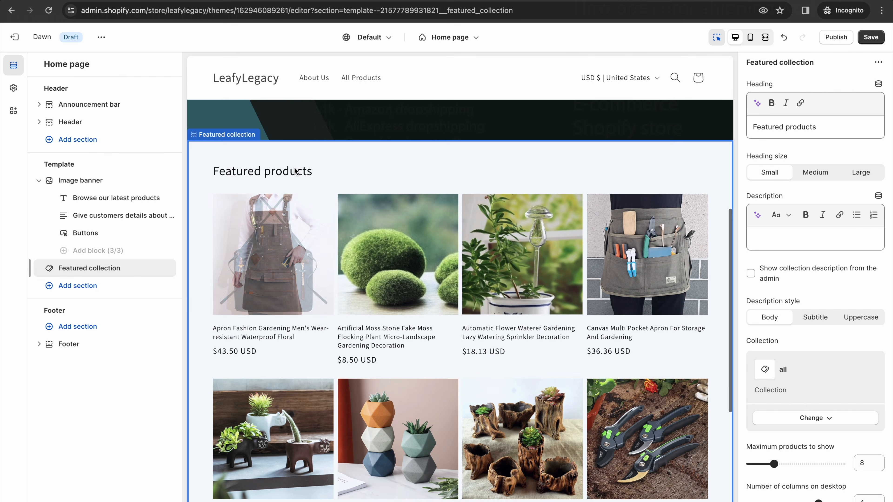
pyautogui.click(334, 124)
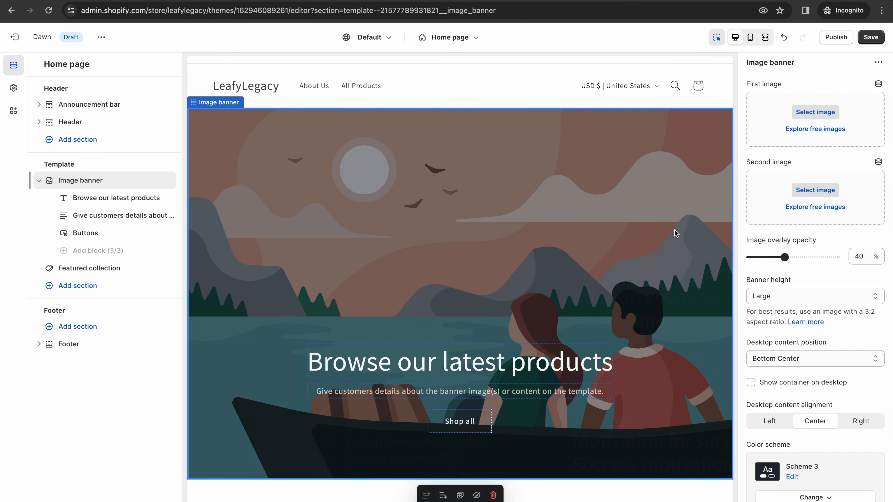
pyautogui.scroll(-6, 654, 232)
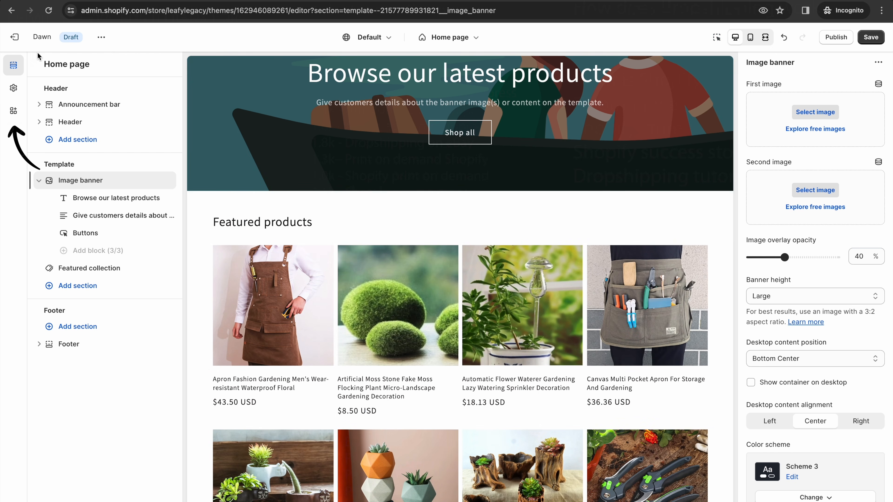
pyautogui.click(13, 90)
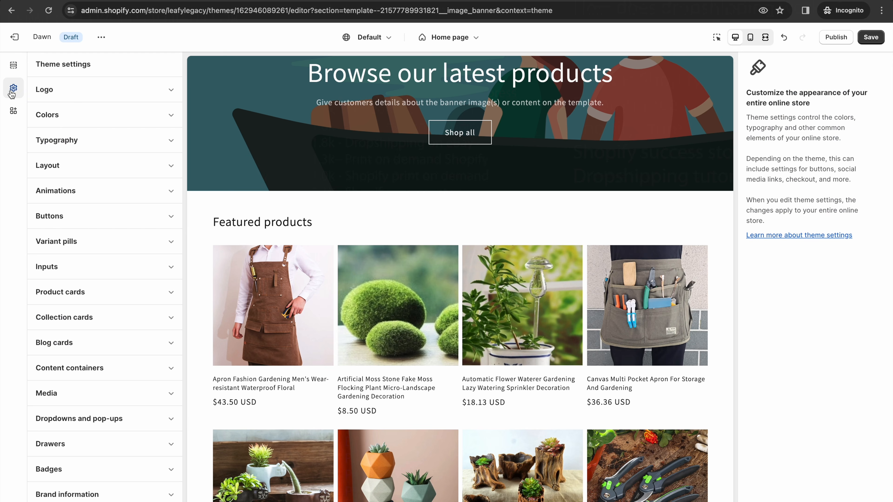
pyautogui.click(133, 98)
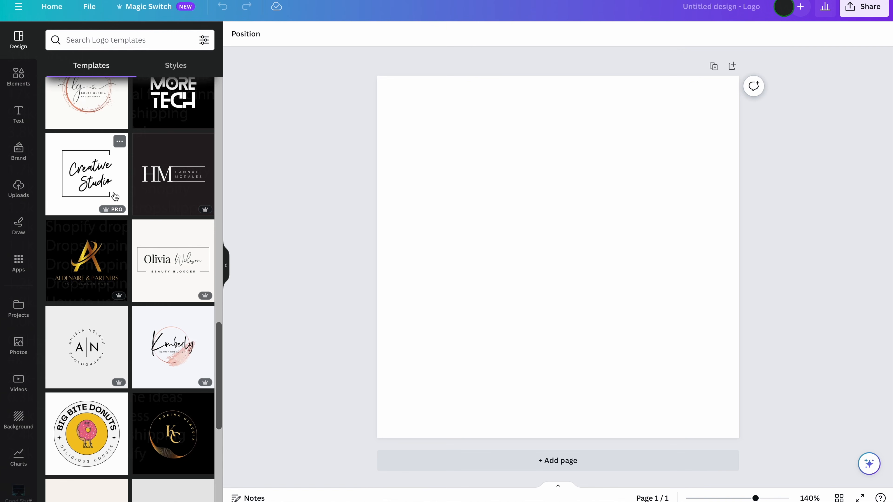
# - Apply the Creative Studio logo template, move its text up-left and delete the square frame
pyautogui.click(114, 196)
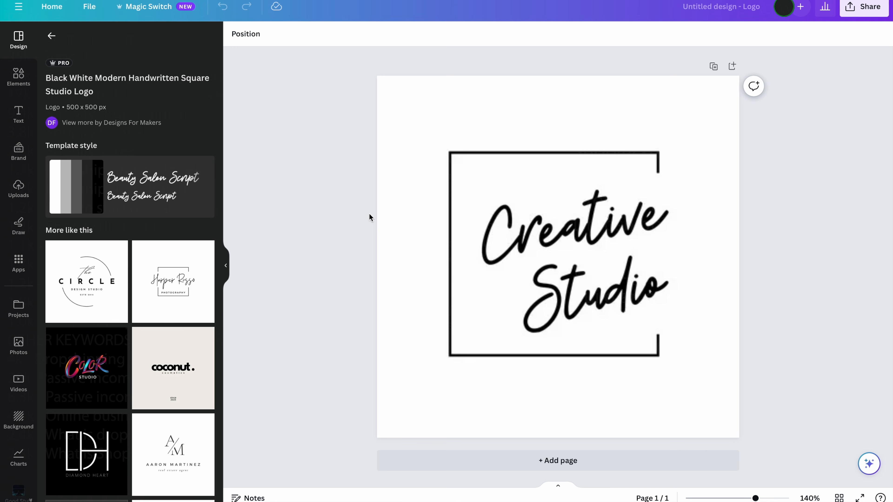
pyautogui.click(407, 230)
pyautogui.click(503, 227)
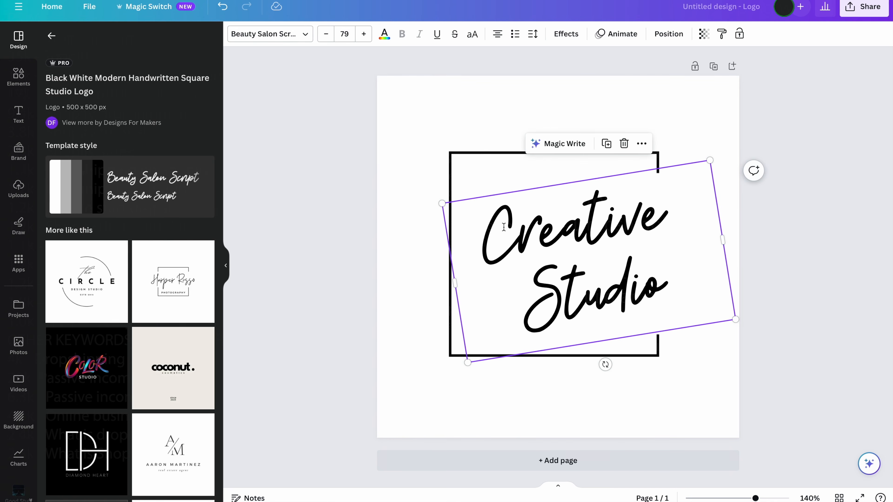
pyautogui.moveTo(524, 236); pyautogui.dragTo(476, 212)
pyautogui.moveTo(544, 334); pyautogui.dragTo(650, 297)
pyautogui.press('Delete')
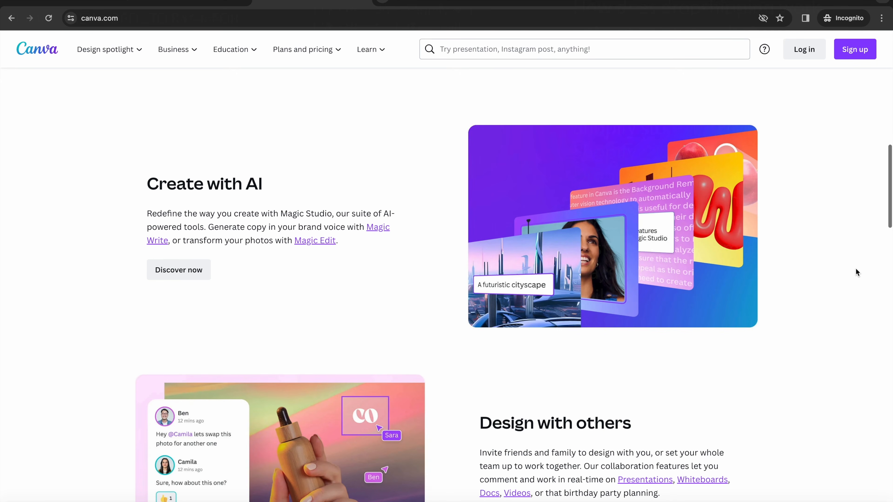
pyautogui.scroll(-5, 856, 273)
pyautogui.scroll(-2, 856, 269)
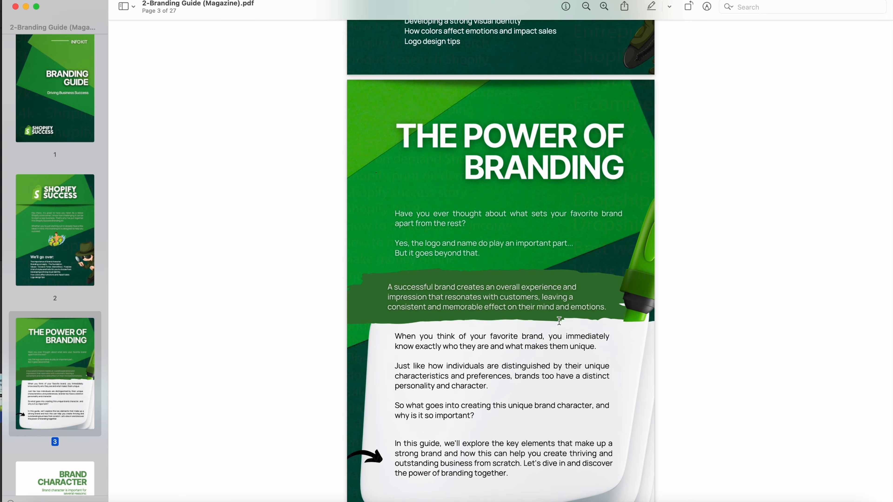
pyautogui.scroll(-10, 556, 319)
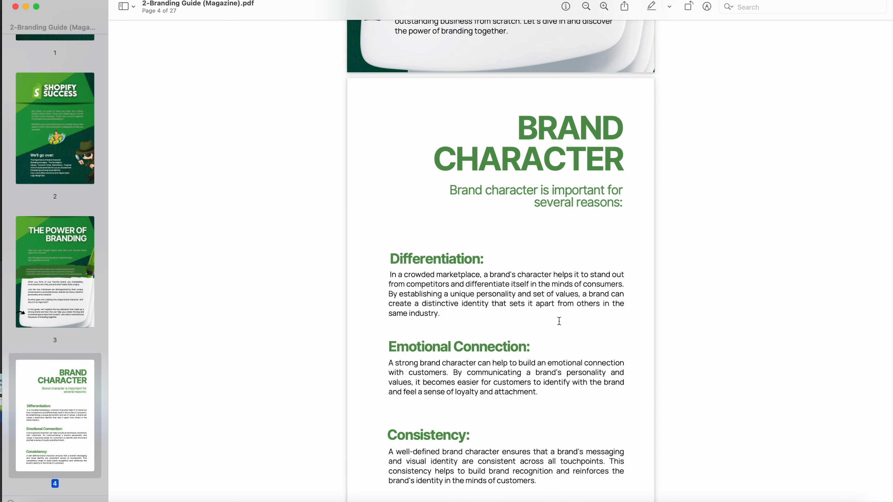
pyautogui.scroll(-2, 559, 320)
pyautogui.scroll(-15, 56, 345)
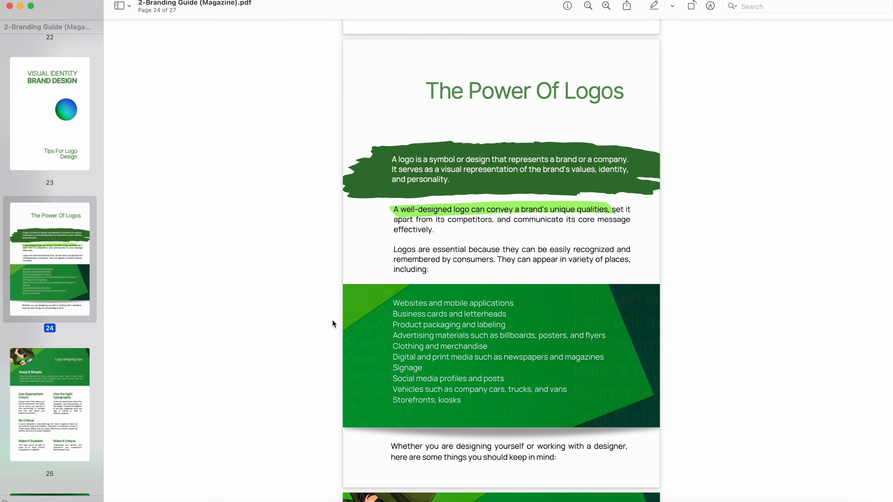
pyautogui.scroll(2, 332, 320)
pyautogui.scroll(5, 333, 320)
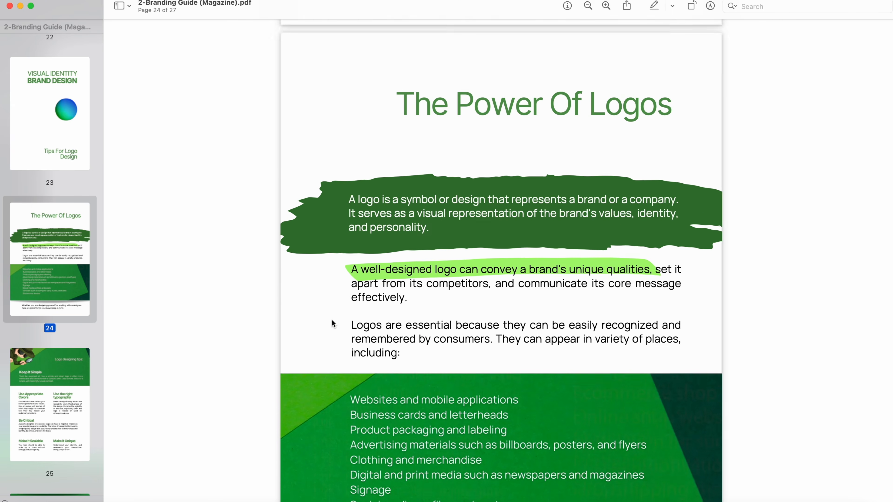
pyautogui.scroll(-4, 76, 357)
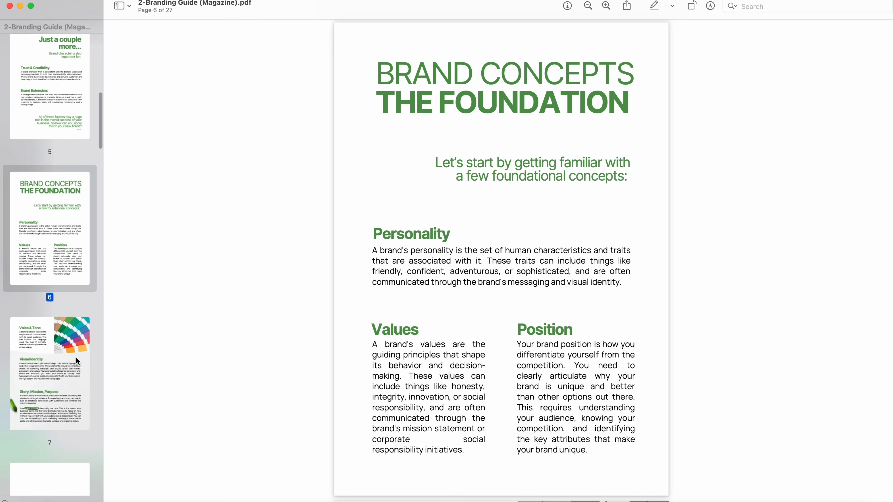
pyautogui.click(59, 378)
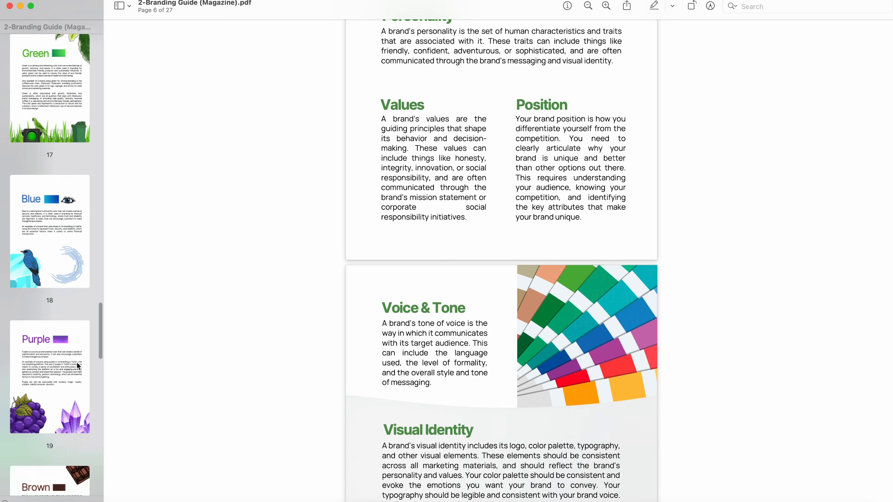
pyautogui.scroll(-2, 78, 366)
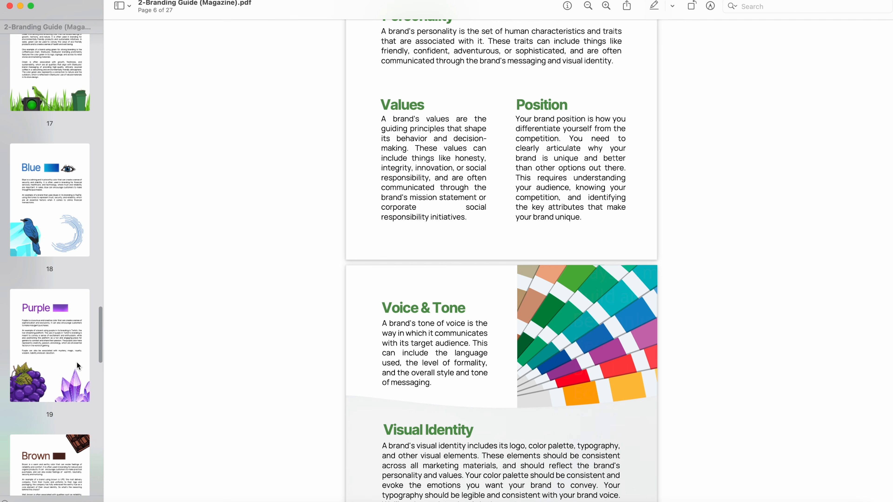
pyautogui.click(59, 191)
pyautogui.scroll(1, 225, 228)
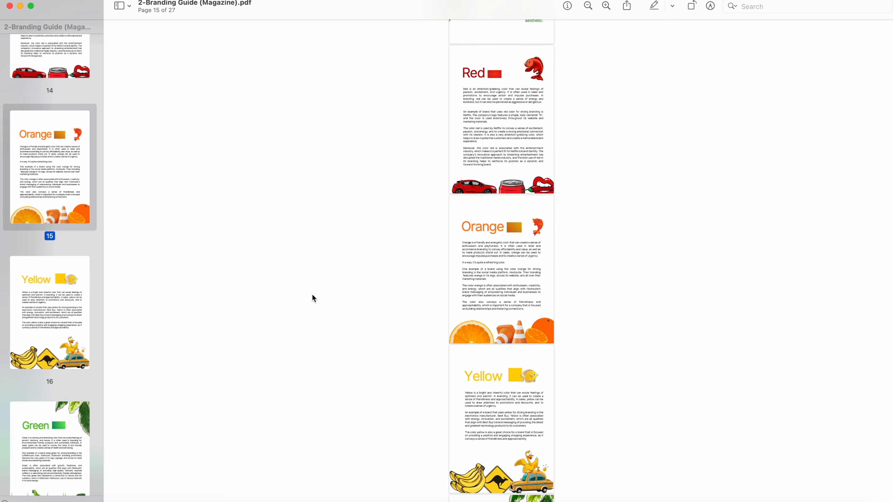
pyautogui.scroll(-10, 313, 297)
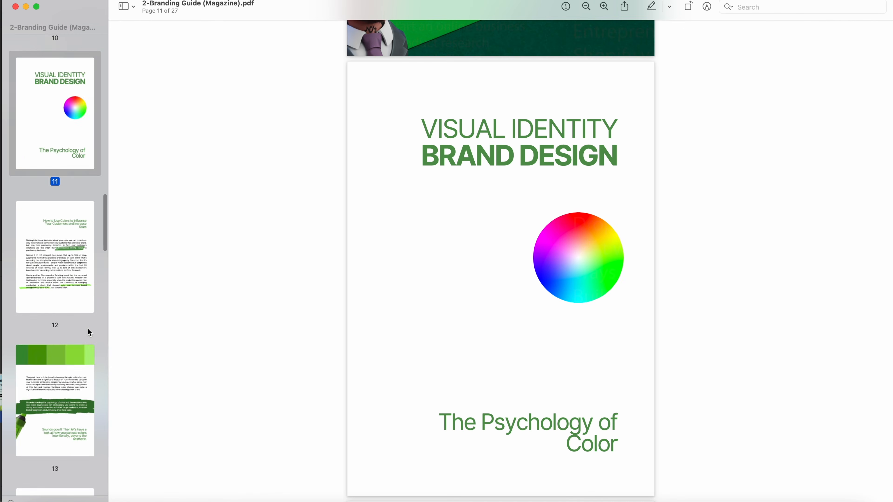
pyautogui.scroll(-3, 89, 332)
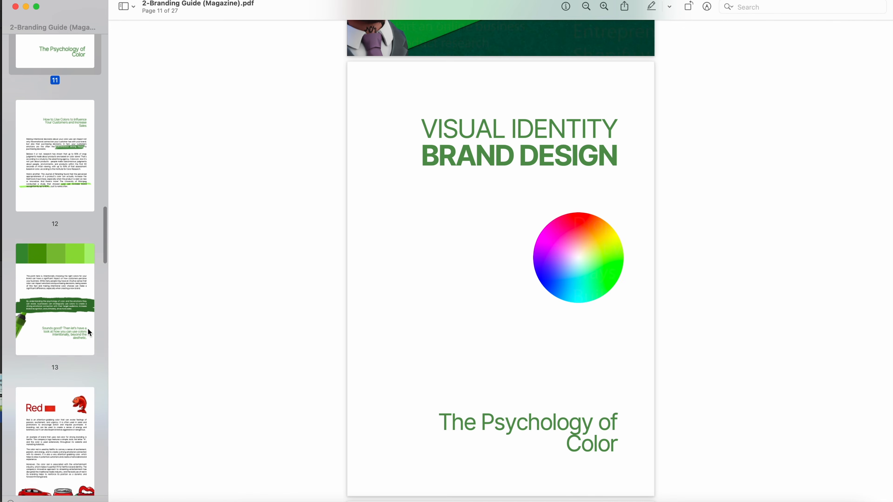
pyautogui.click(72, 297)
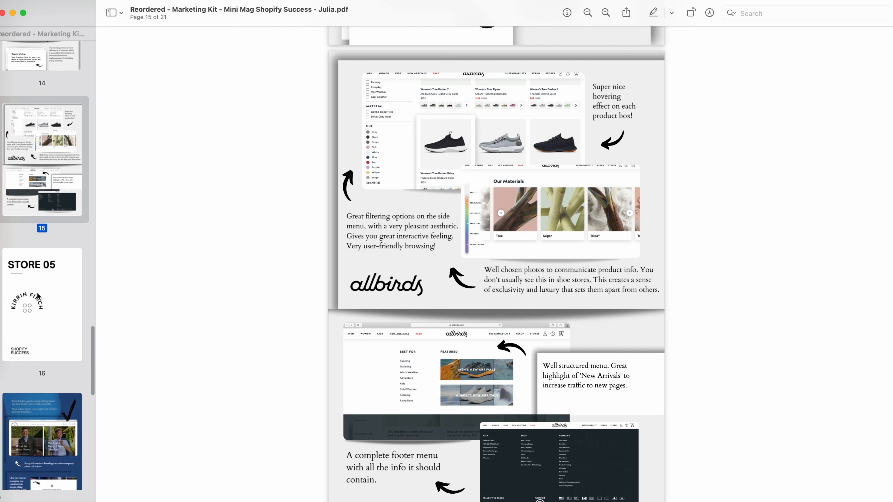
pyautogui.scroll(5, 37, 292)
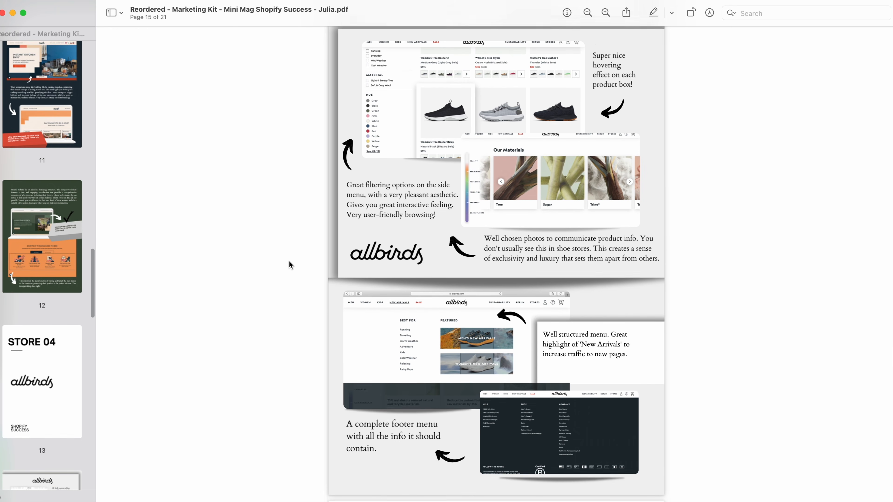
pyautogui.scroll(-20, 289, 265)
pyautogui.scroll(2, 497, 346)
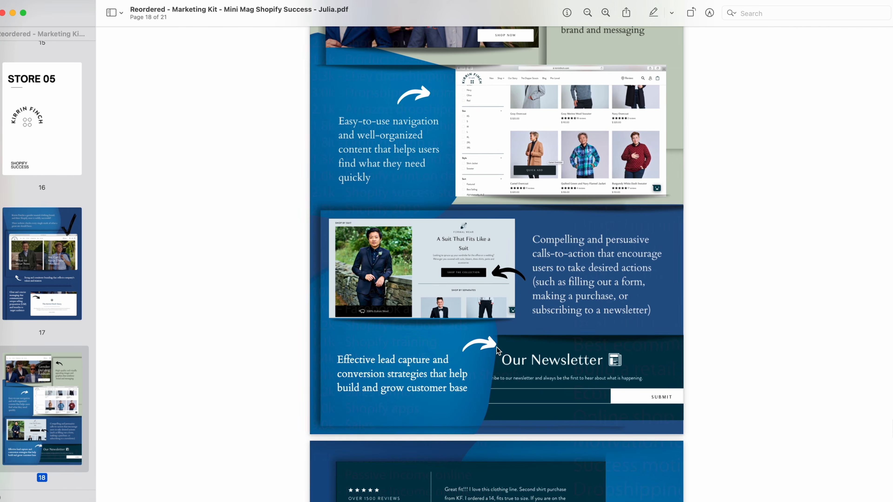
pyautogui.scroll(-6, 496, 347)
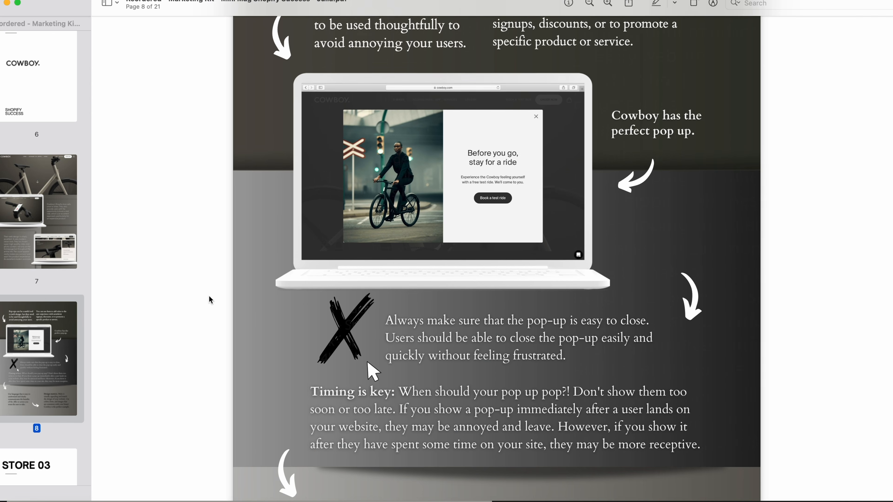
pyautogui.scroll(5, 210, 299)
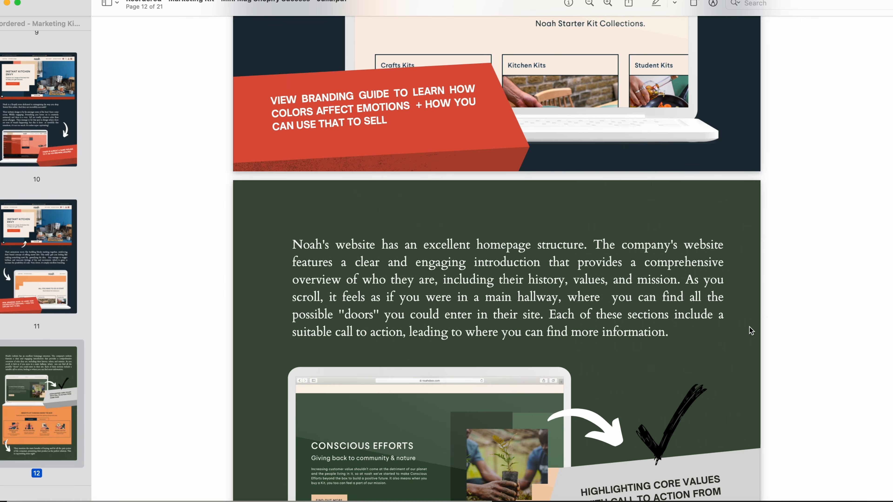
pyautogui.scroll(5, 751, 331)
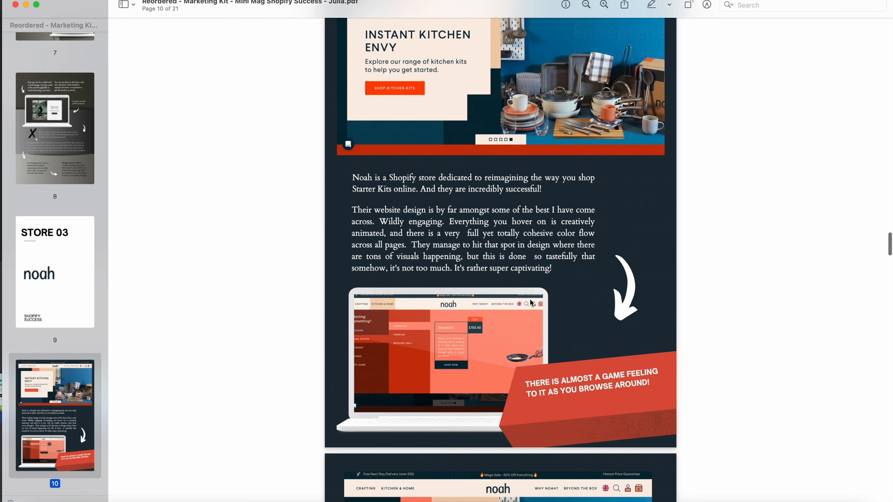
pyautogui.scroll(-2, 531, 303)
pyautogui.scroll(2, 532, 303)
pyautogui.scroll(-3, 531, 303)
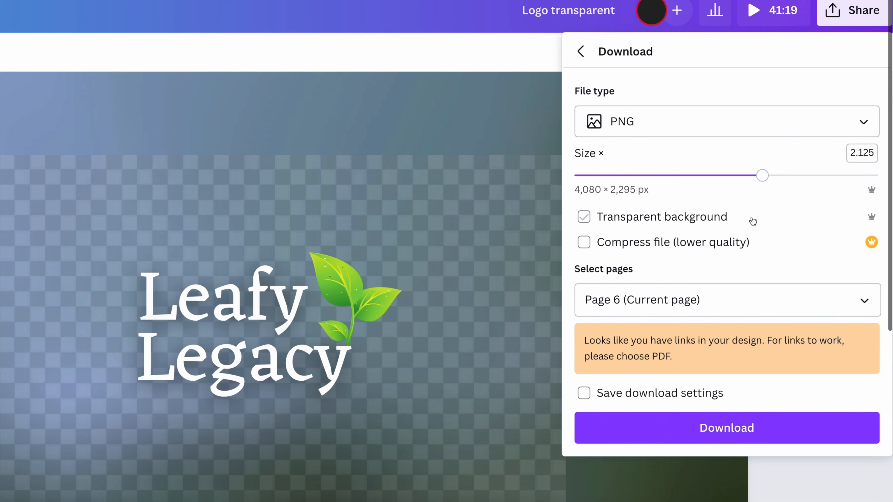
# - Tick and then untick Transparent background for the PNG logo download
pyautogui.click(707, 218)
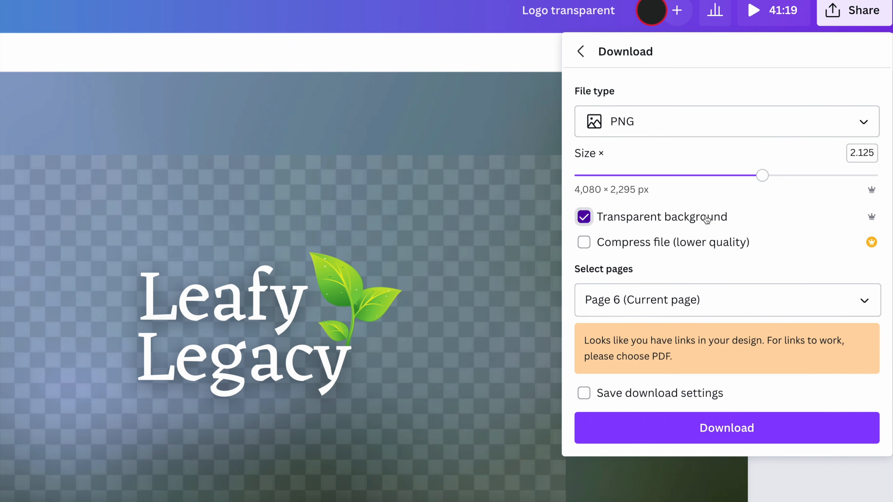
pyautogui.click(698, 220)
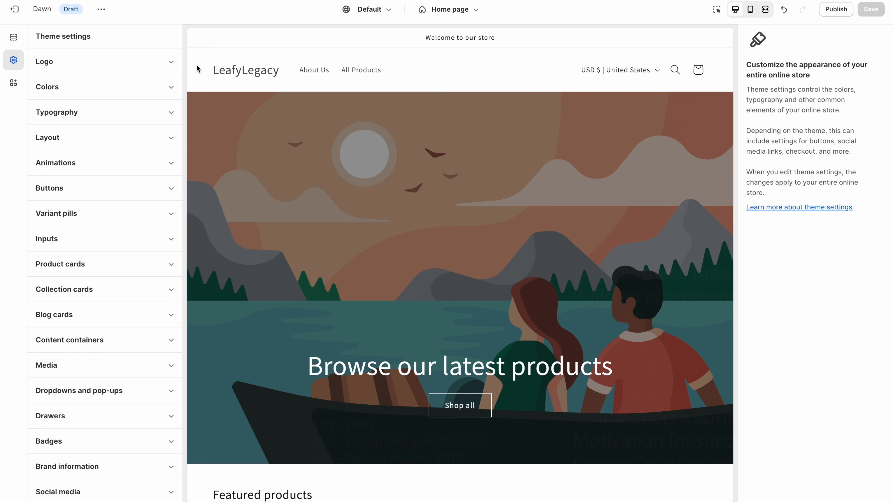
# - Set leafy_legacy_logo-2 as the store logo with a 140 px desktop logo width
pyautogui.click(180, 64)
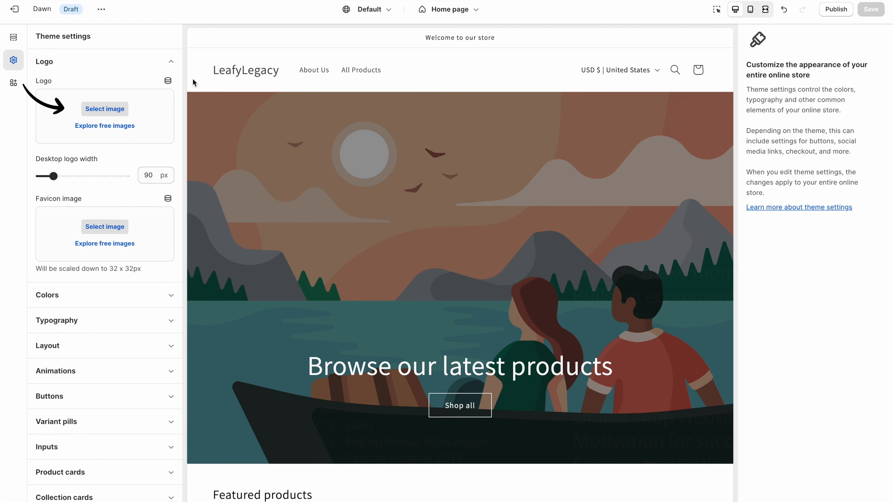
pyautogui.click(105, 109)
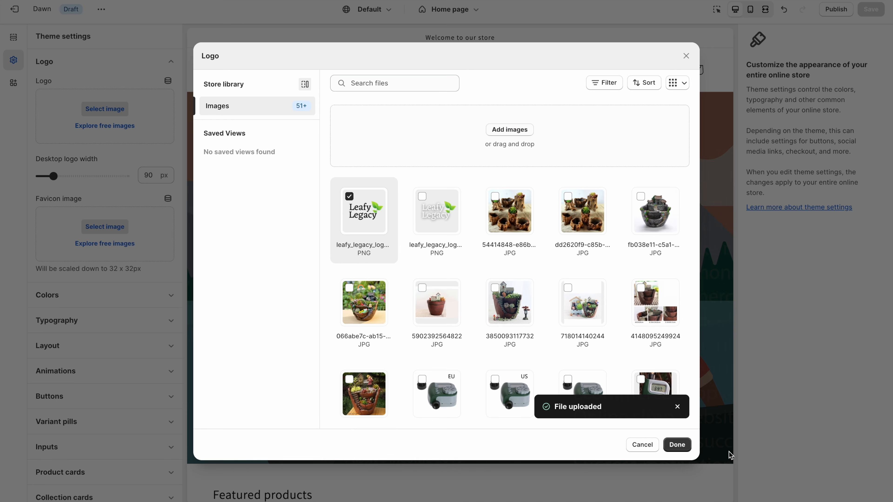
pyautogui.click(678, 444)
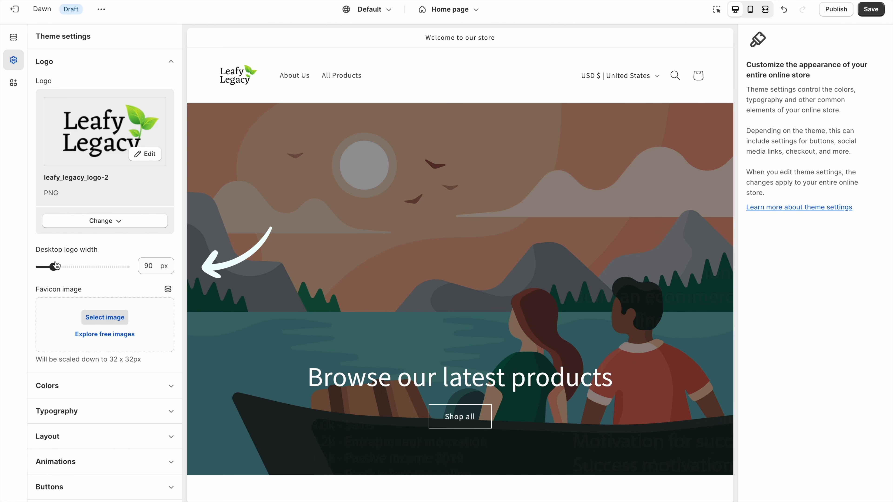
pyautogui.moveTo(53, 267)
pyautogui.mouseDown()
pyautogui.moveTo(115, 267)
pyautogui.moveTo(71, 267)
pyautogui.mouseUp()
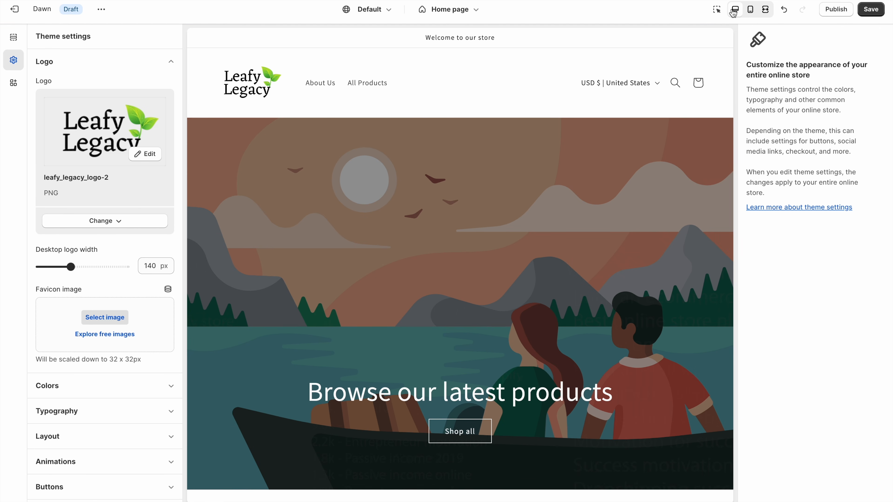
pyautogui.click(172, 62)
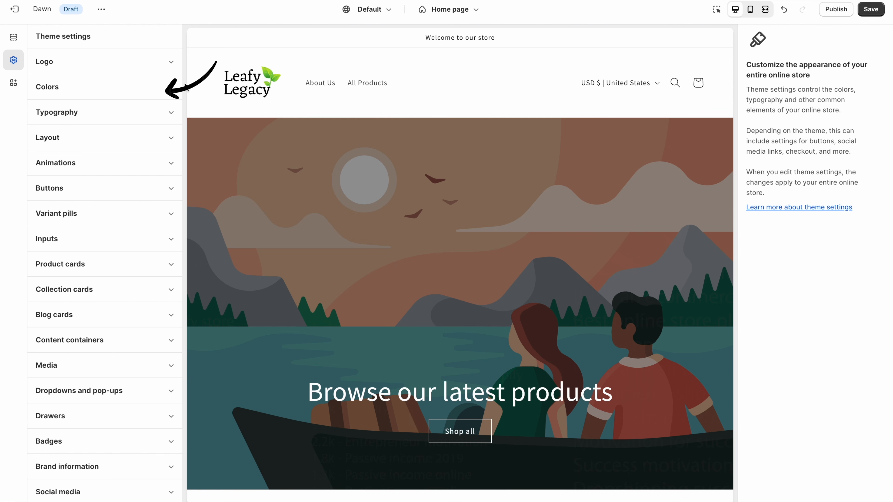
# - Review colour schemes and typography (Assistant headings and body at 100%), then return to Home page sections
pyautogui.click(171, 88)
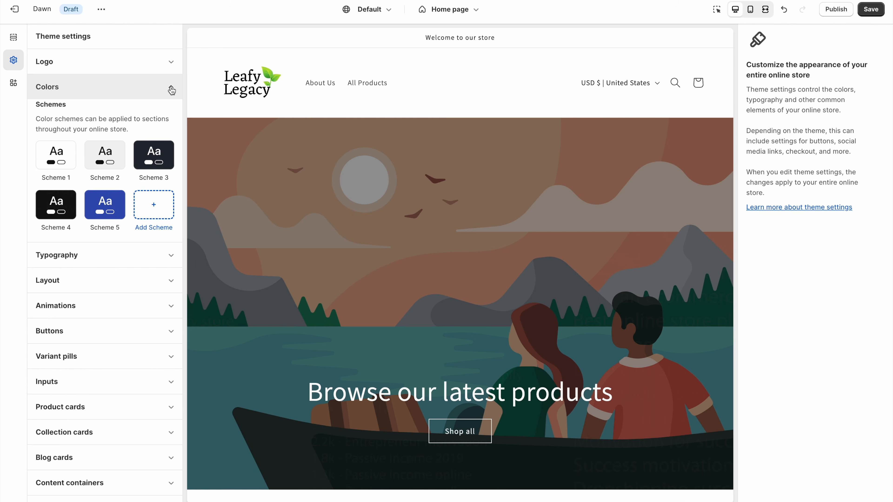
pyautogui.click(171, 89)
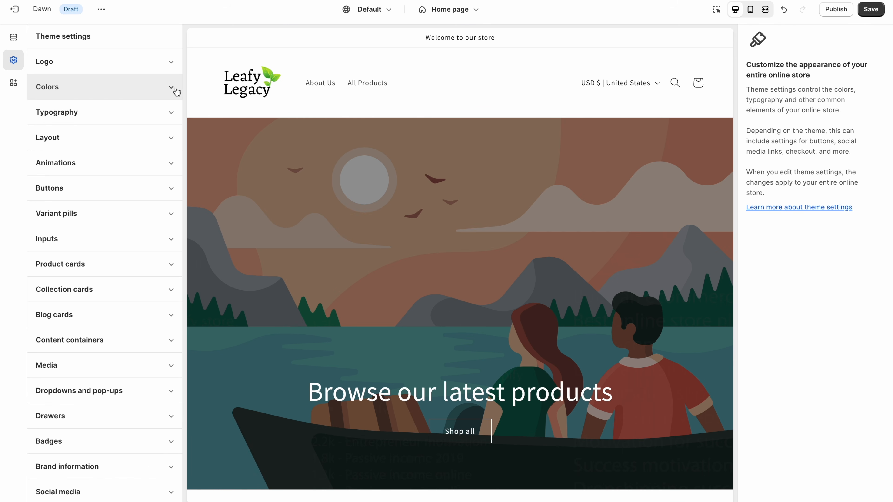
pyautogui.click(173, 113)
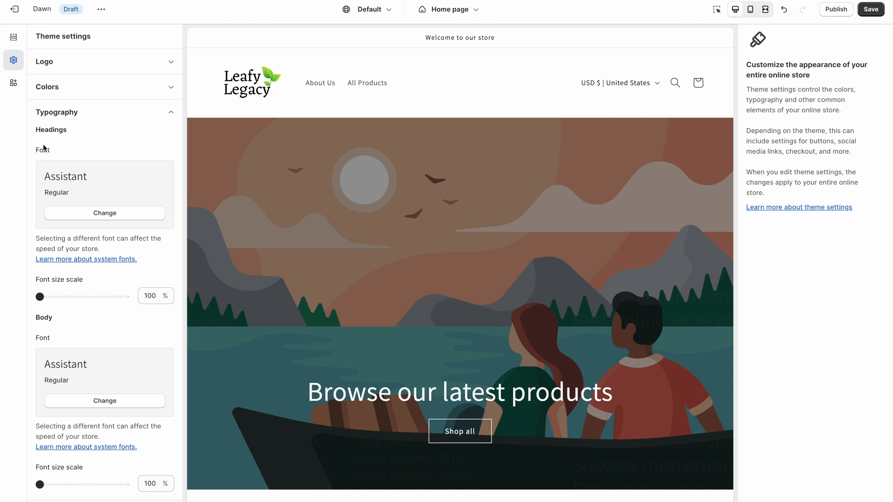
pyautogui.scroll(-5, 48, 163)
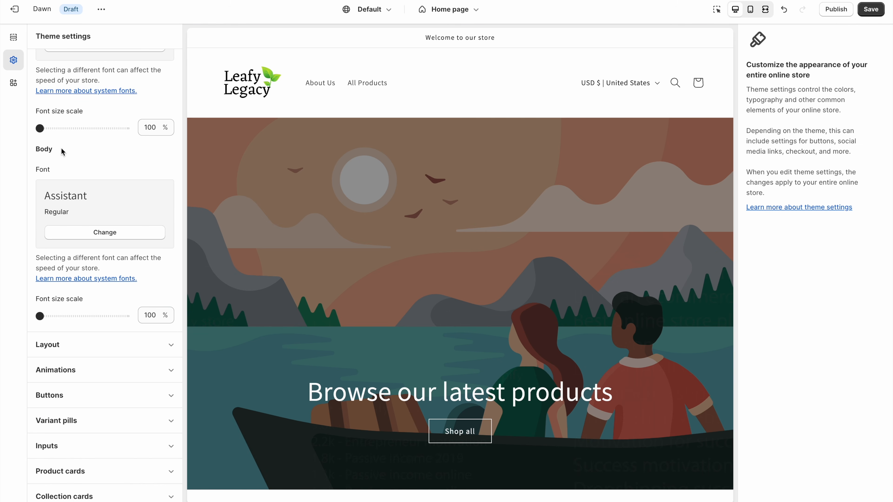
pyautogui.scroll(-1, 27, 165)
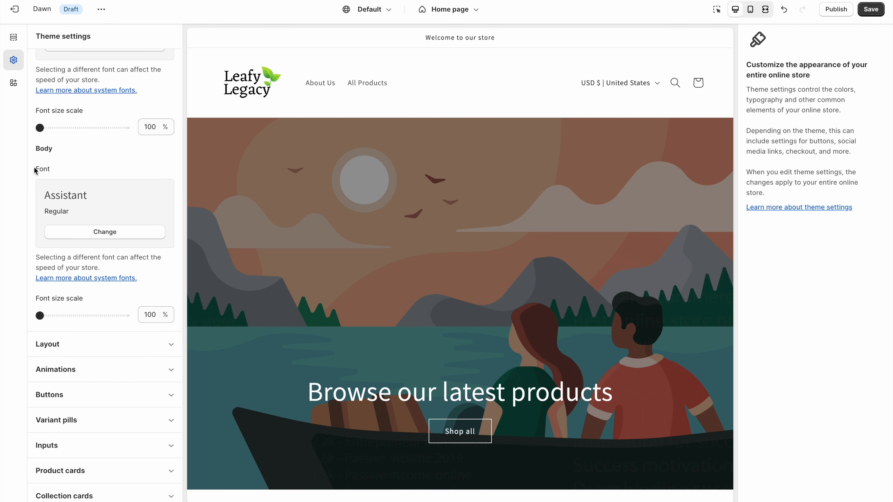
pyautogui.scroll(5, 97, 158)
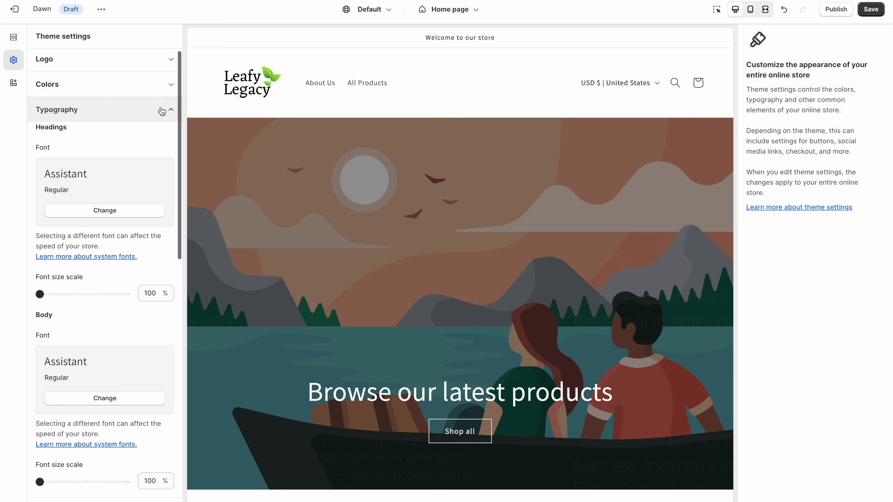
pyautogui.click(161, 111)
pyautogui.click(14, 40)
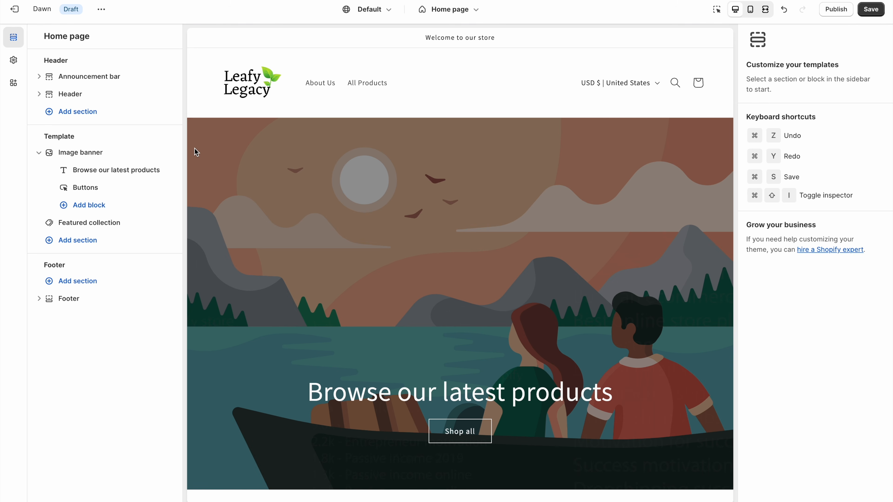
pyautogui.scroll(-2, 199, 151)
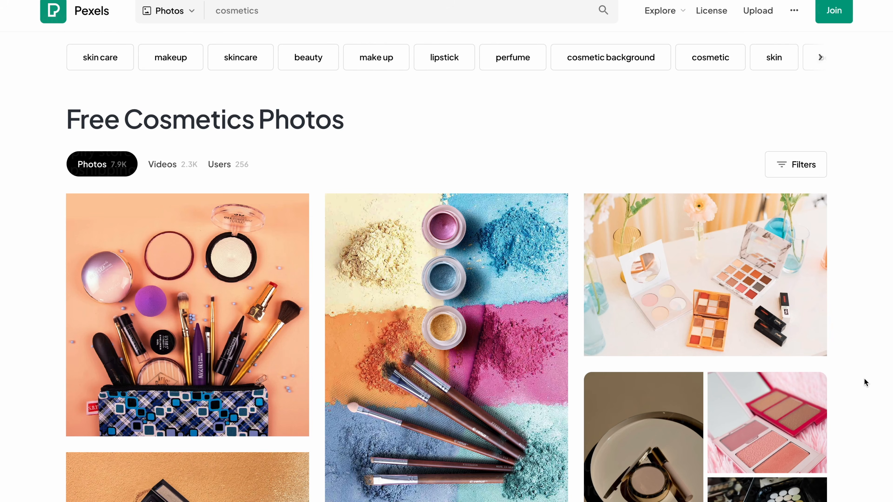
pyautogui.scroll(-6, 865, 382)
pyautogui.scroll(-5, 865, 382)
pyautogui.scroll(-8, 865, 379)
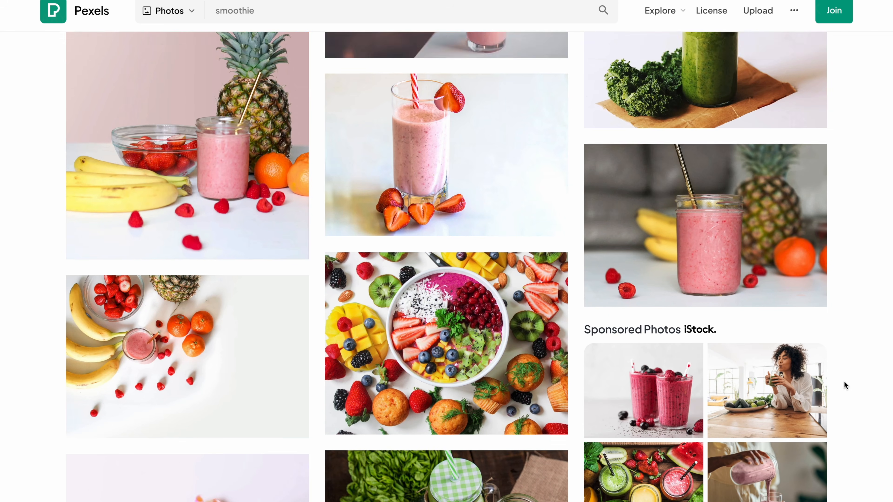
pyautogui.scroll(-5, 845, 384)
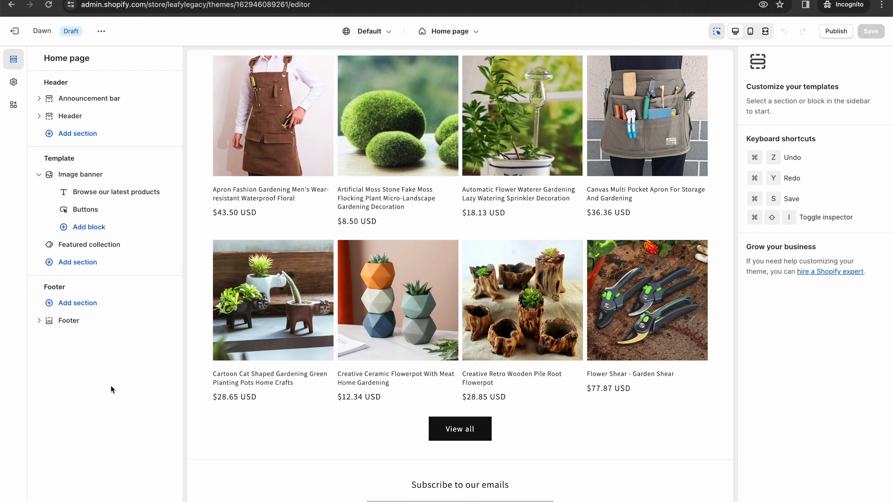
pyautogui.scroll(10, 422, 246)
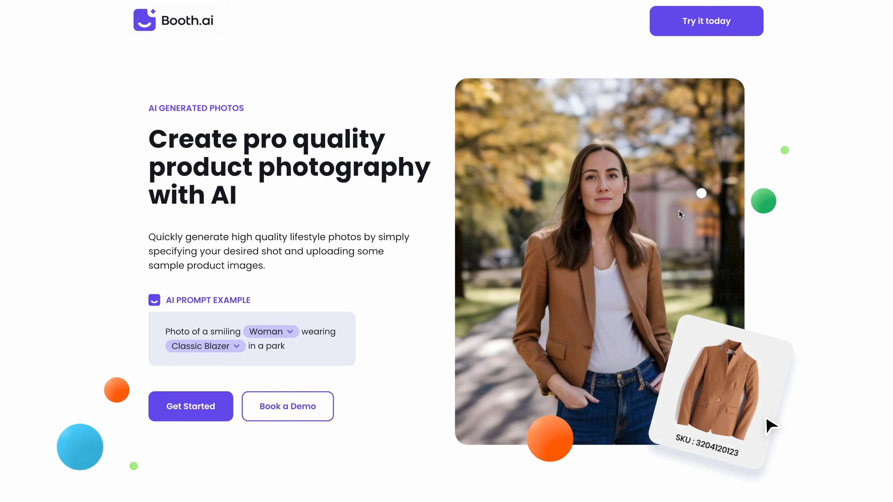
pyautogui.scroll(-10, 827, 228)
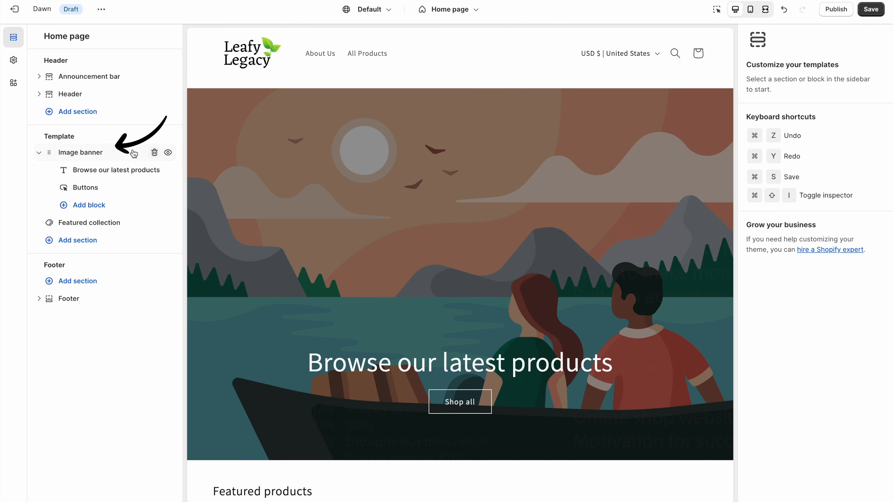
# - Fill the image banner with image 3 and the Mensbrownoverall photo side by side
pyautogui.click(117, 153)
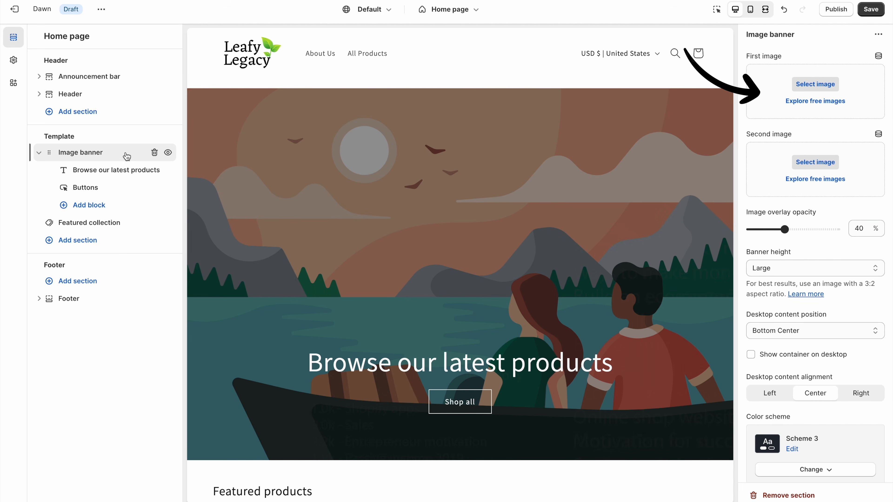
pyautogui.click(829, 89)
pyautogui.click(652, 203)
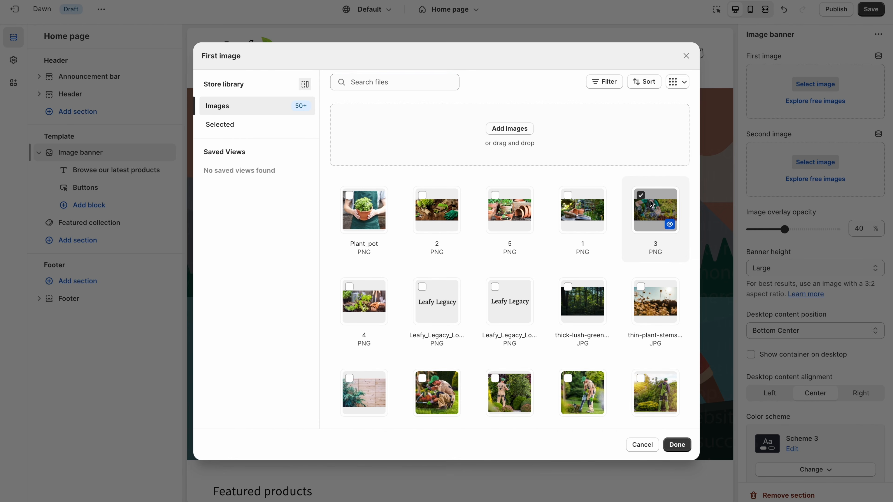
pyautogui.click(678, 446)
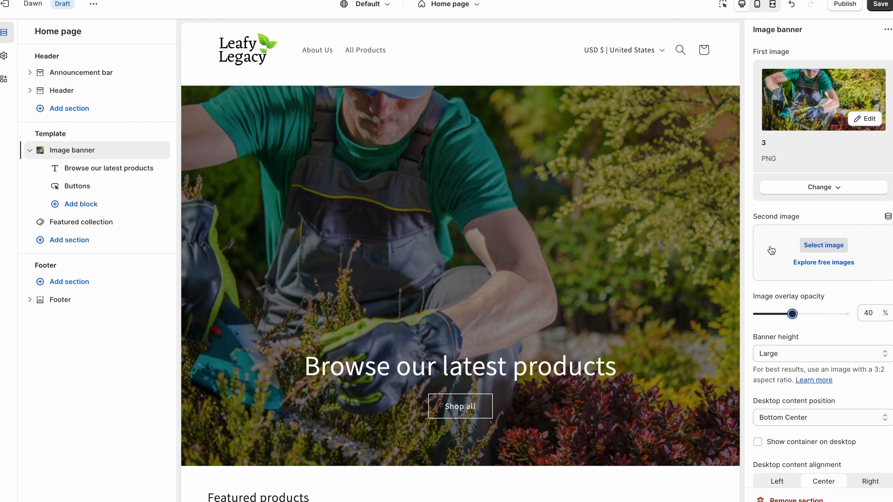
pyautogui.click(823, 245)
pyautogui.click(435, 375)
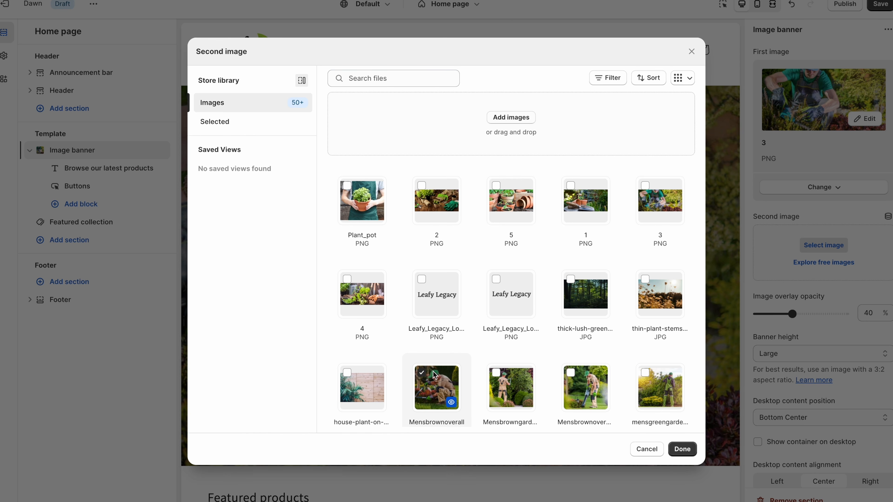
pyautogui.click(683, 449)
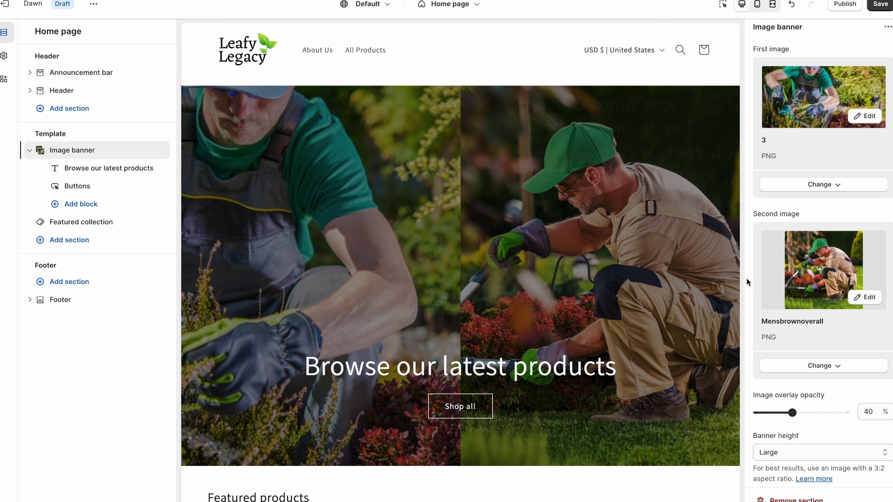
# - Reduce the banner height to Small after briefly trying Medium
pyautogui.scroll(-4, 746, 277)
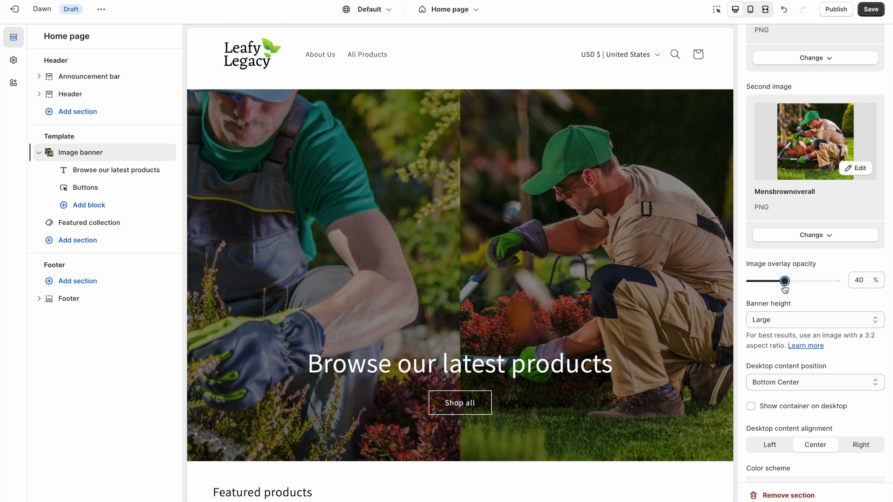
pyautogui.click(789, 320)
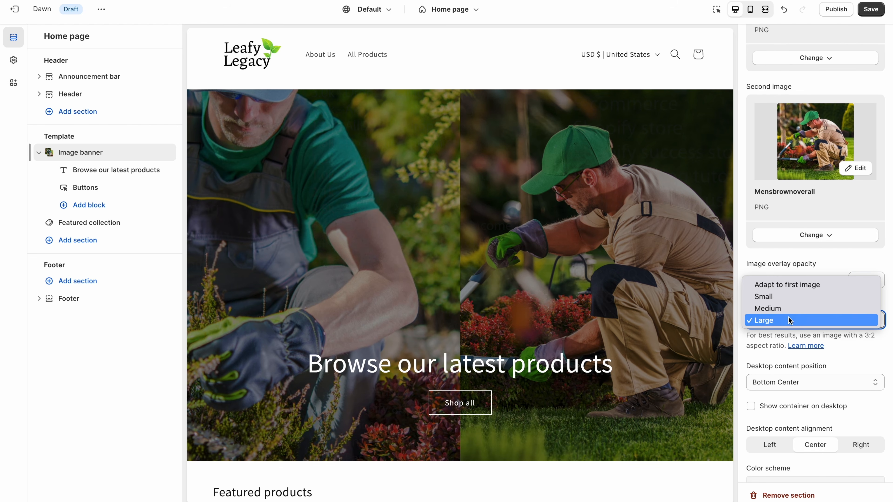
pyautogui.click(793, 308)
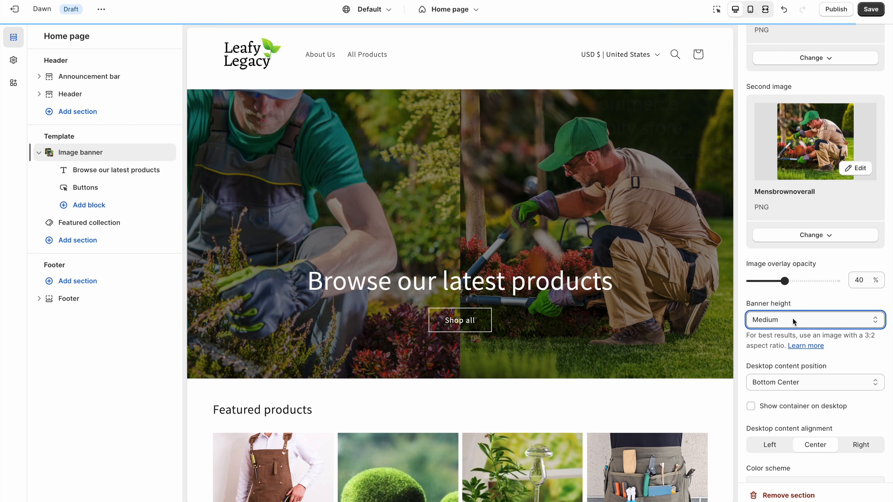
pyautogui.click(792, 319)
pyautogui.click(792, 310)
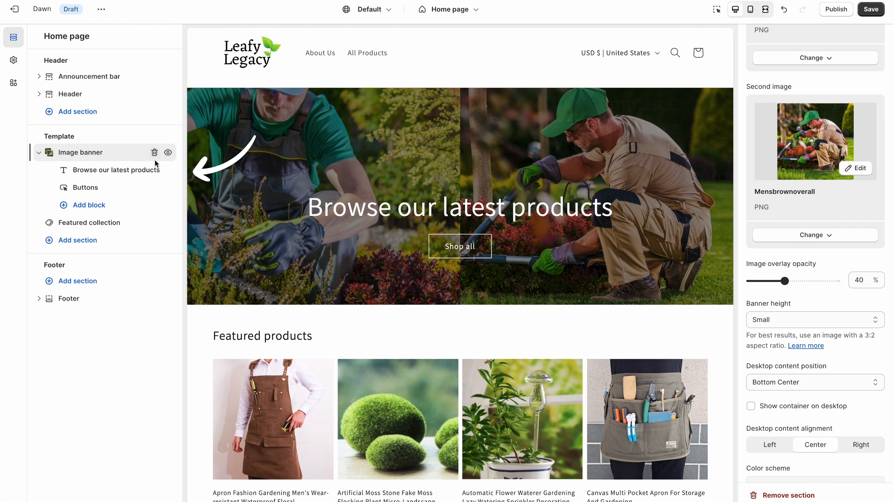
pyautogui.click(137, 173)
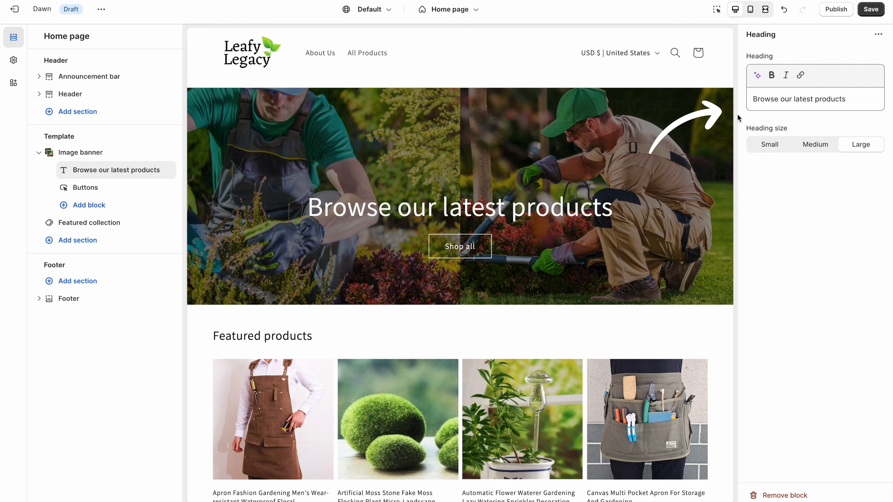
# - Replace the banner heading text with 'Be With Nature'
pyautogui.moveTo(858, 100); pyautogui.dragTo(733, 95)
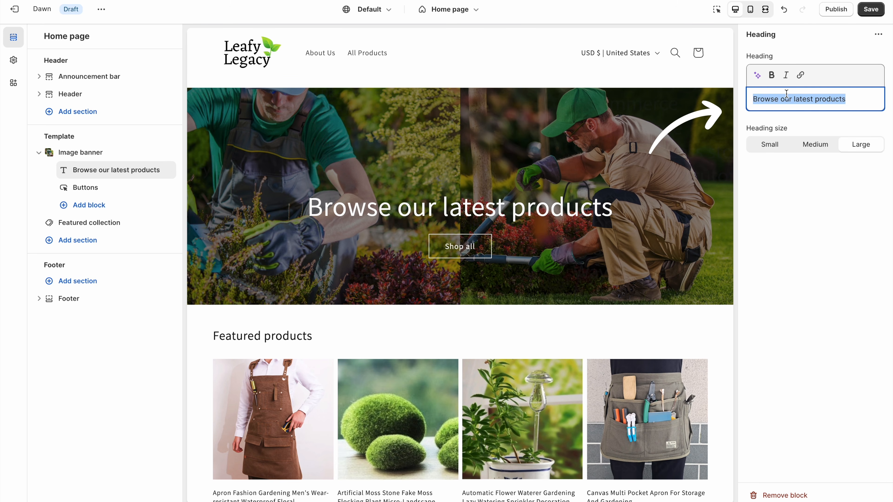
pyautogui.write('Be With Nature')
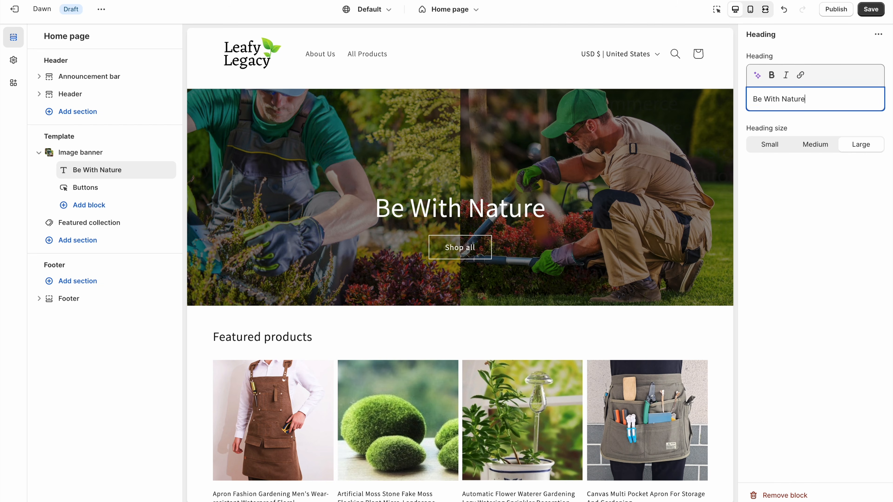
pyautogui.click(829, 188)
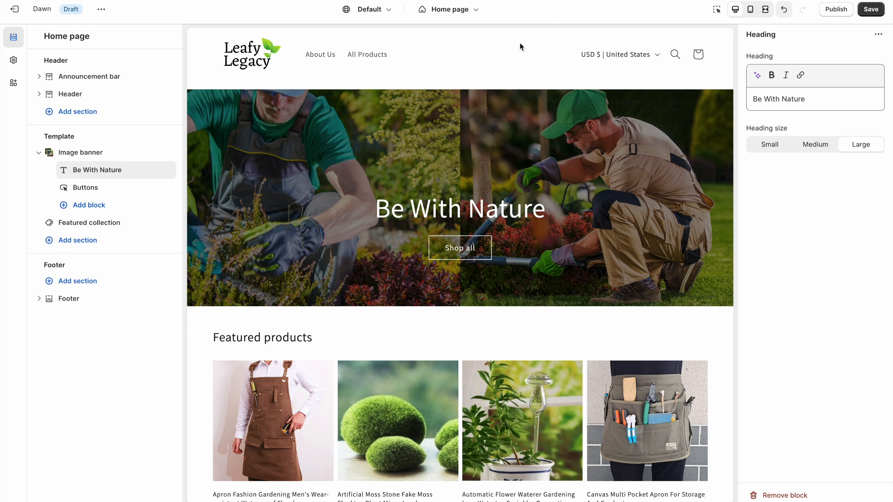
# - Check that the Shop all button still links to All Products
pyautogui.click(121, 192)
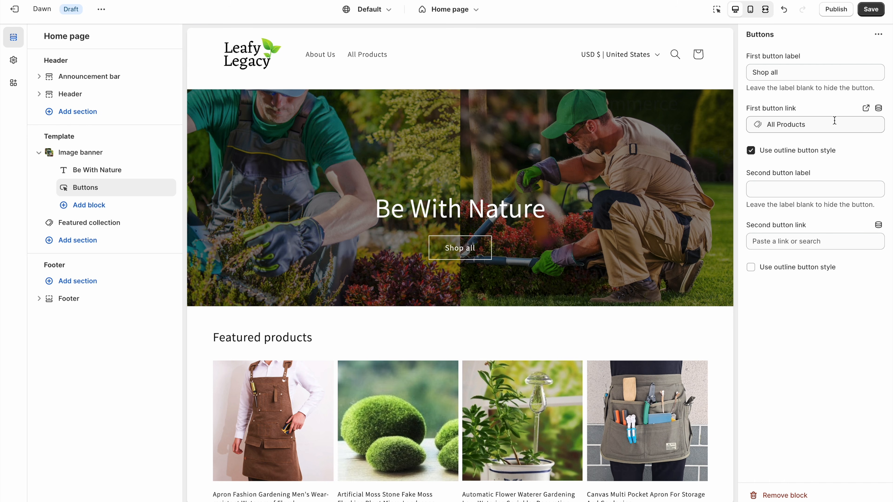
pyautogui.click(824, 125)
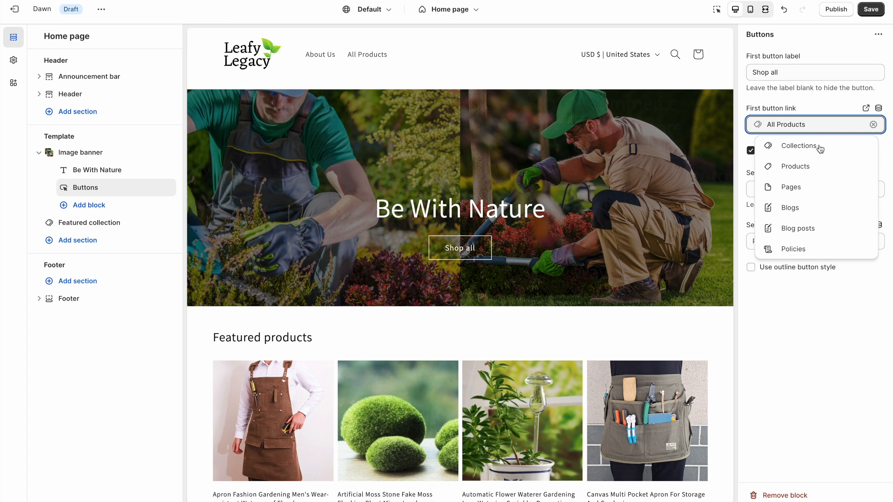
pyautogui.click(821, 104)
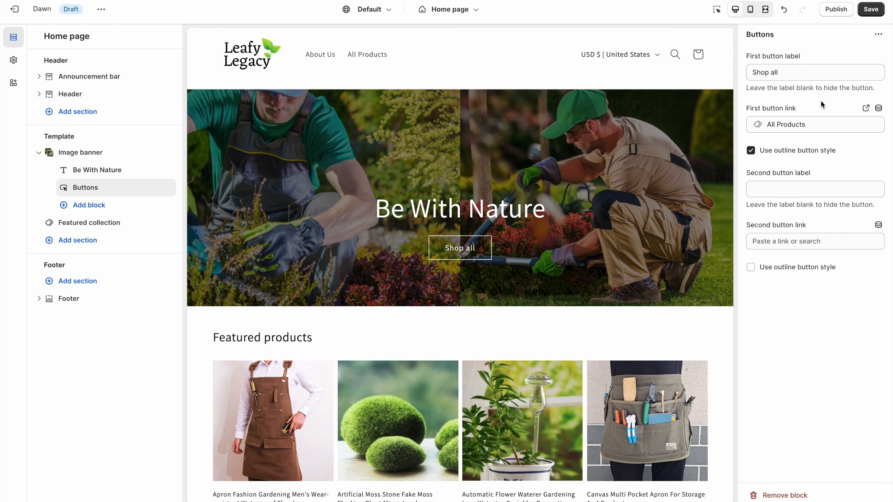
pyautogui.scroll(-6, 632, 331)
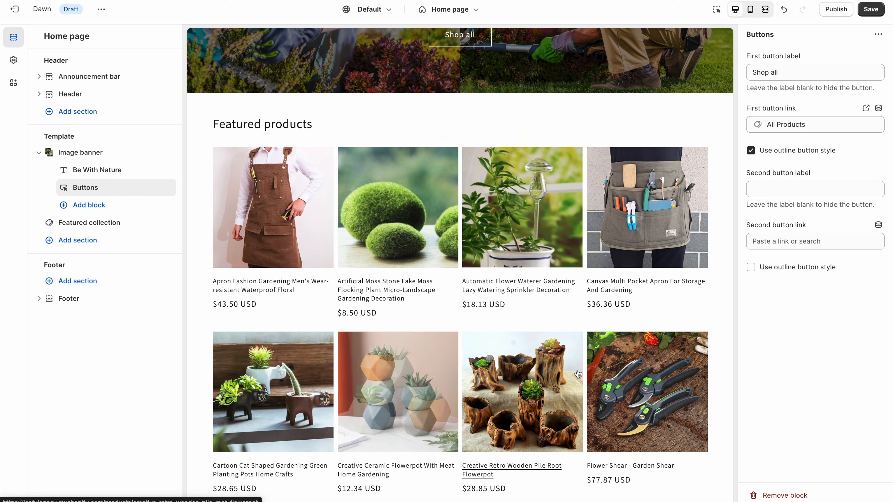
pyautogui.scroll(-2, 516, 457)
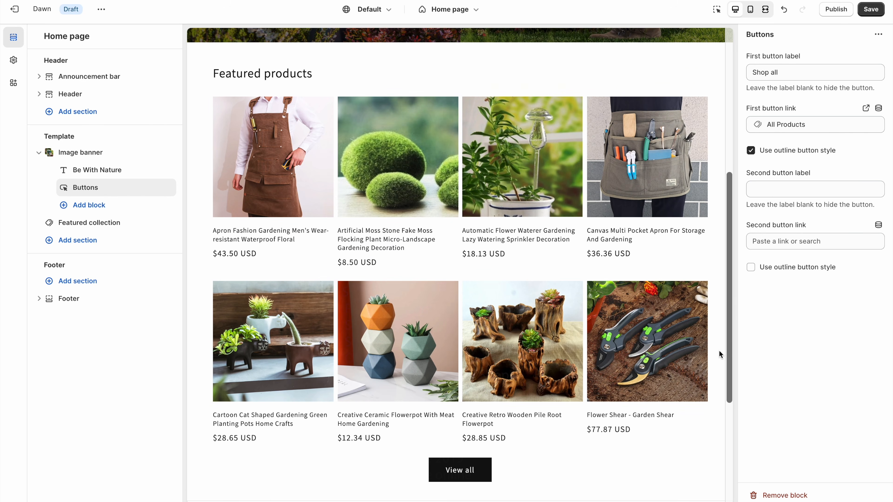
# - Delete the 'Featured products' heading from the featured collection section
pyautogui.click(85, 228)
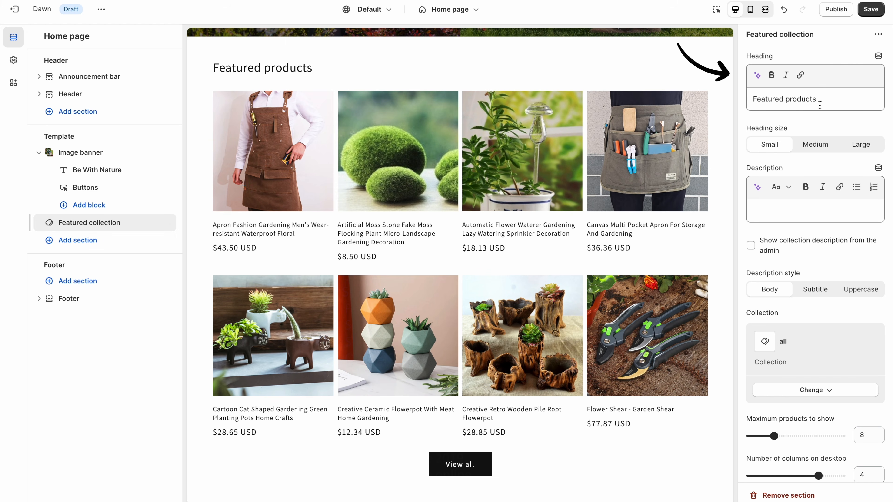
pyautogui.tripleClick(832, 101)
pyautogui.press('BackSpace')
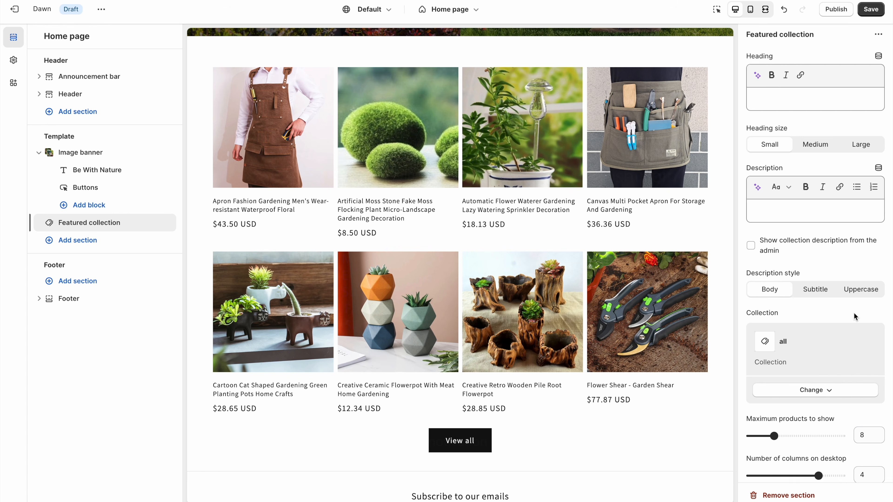
pyautogui.scroll(-5, 853, 303)
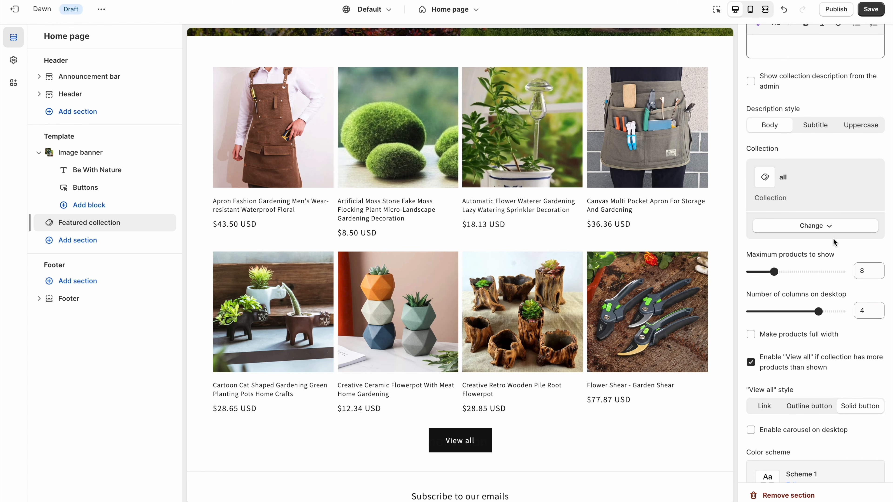
# - Switch the featured collection to Watering Pots and show at most 4 products
pyautogui.click(820, 228)
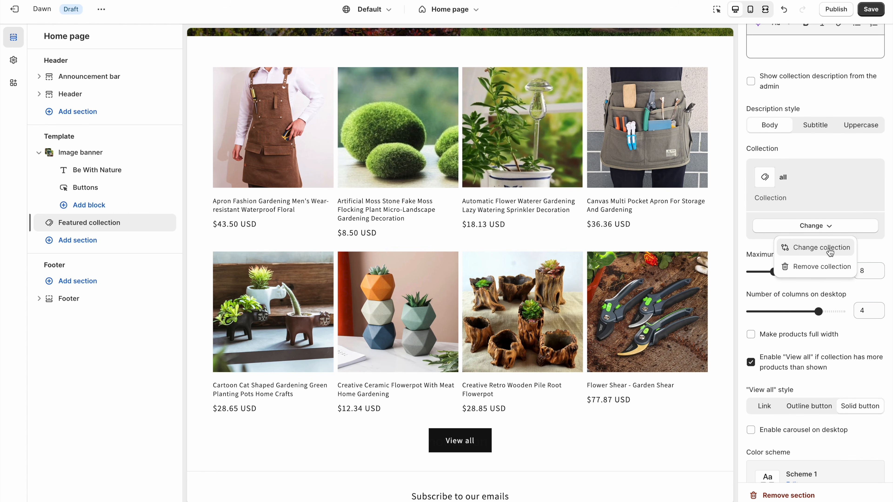
pyautogui.click(828, 242)
pyautogui.click(810, 181)
pyautogui.click(809, 151)
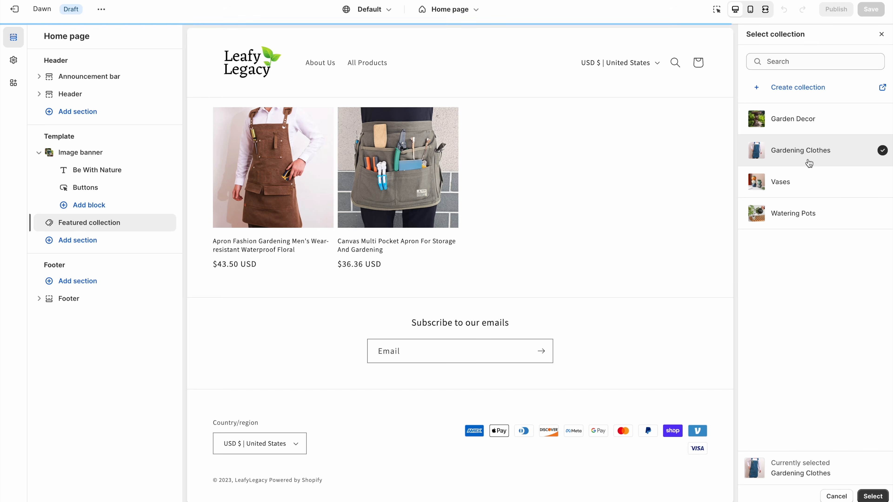
pyautogui.click(808, 119)
pyautogui.click(805, 212)
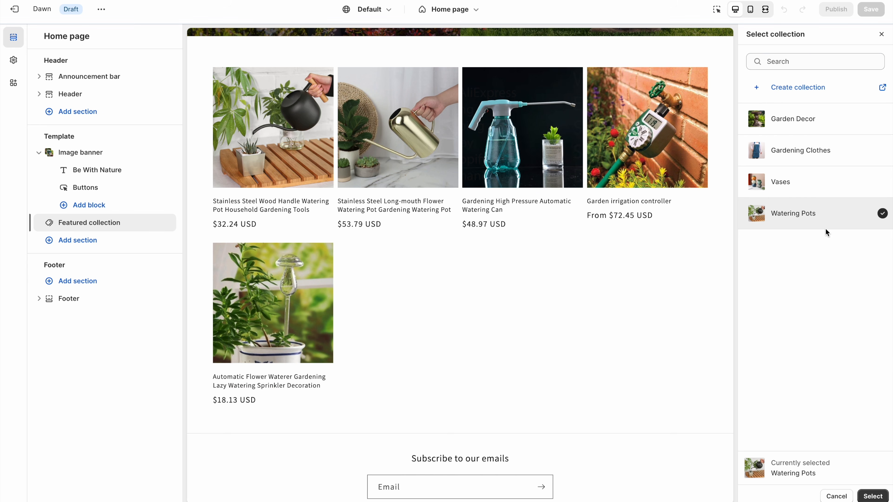
pyautogui.click(873, 496)
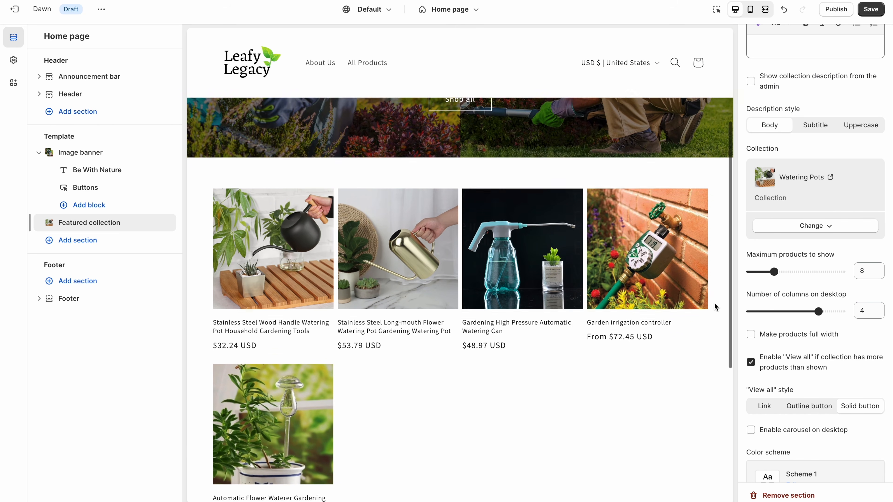
pyautogui.moveTo(774, 271); pyautogui.dragTo(758, 272)
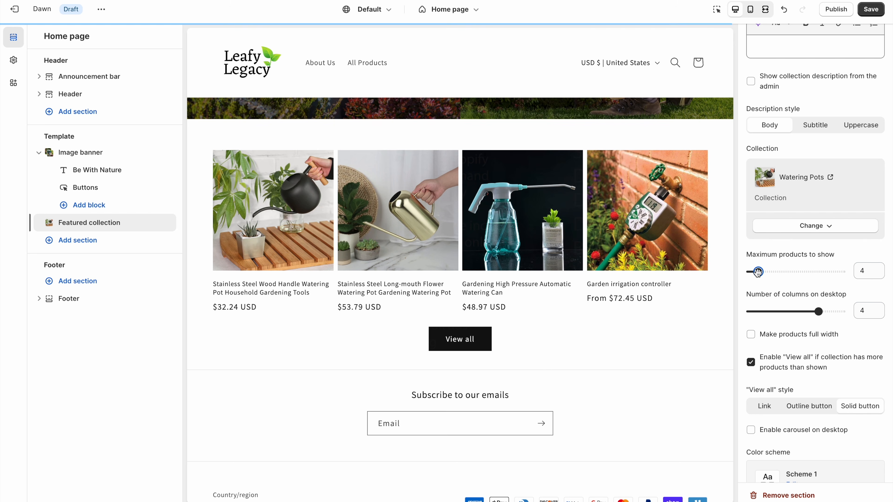
pyautogui.moveTo(819, 312)
pyautogui.mouseDown()
pyautogui.moveTo(773, 312)
pyautogui.moveTo(819, 311)
pyautogui.mouseUp()
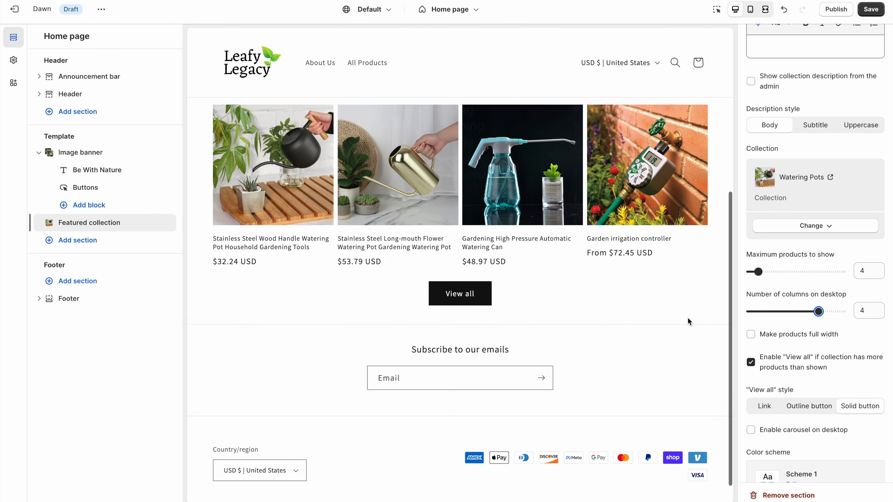
# - Enable the desktop carousel with up to 11 products, testing its page arrows
pyautogui.click(751, 430)
pyautogui.moveTo(759, 272); pyautogui.dragTo(786, 272)
pyautogui.click(483, 389)
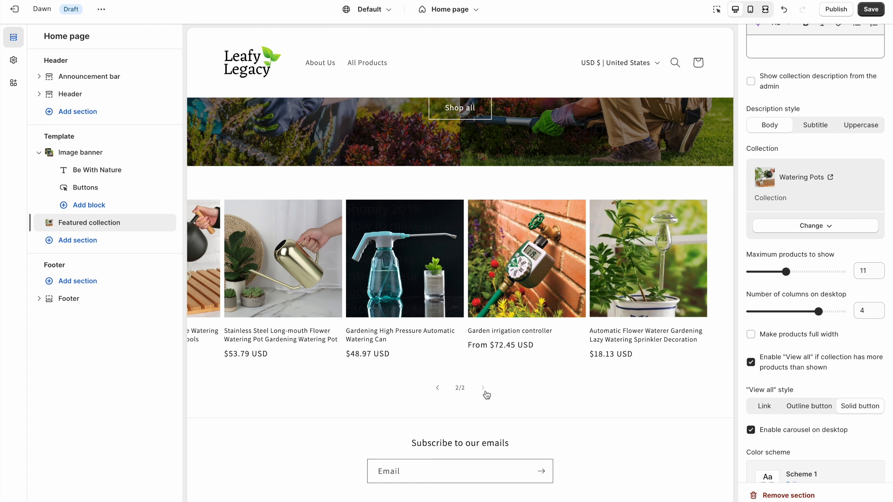
pyautogui.click(438, 388)
pyautogui.click(482, 388)
pyautogui.scroll(-4, 824, 441)
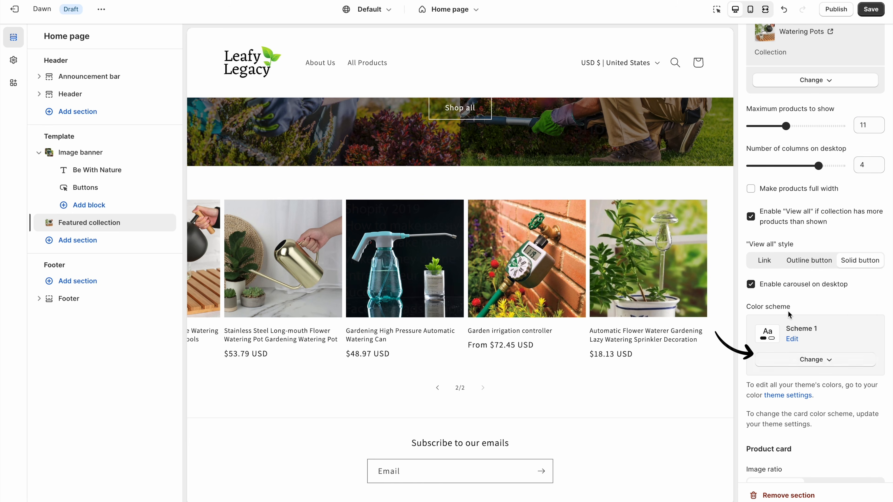
# - Keep colour Scheme 1 for the section after reviewing its colour settings
pyautogui.click(835, 365)
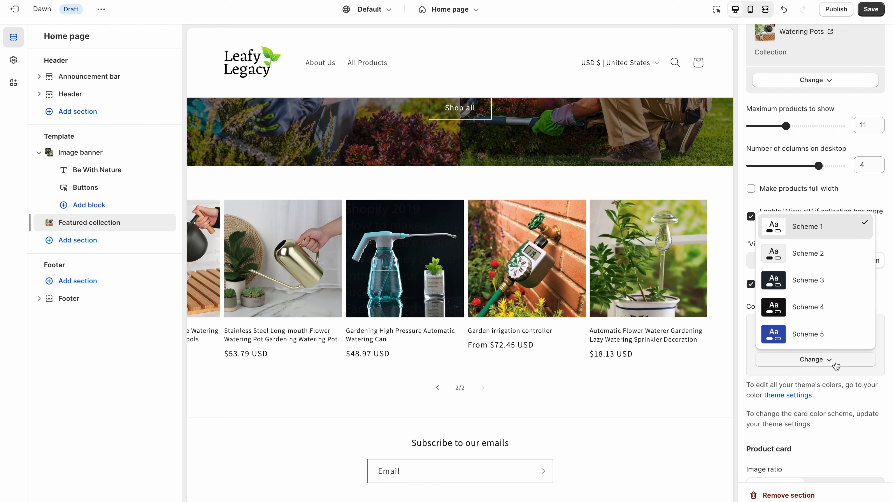
pyautogui.click(835, 365)
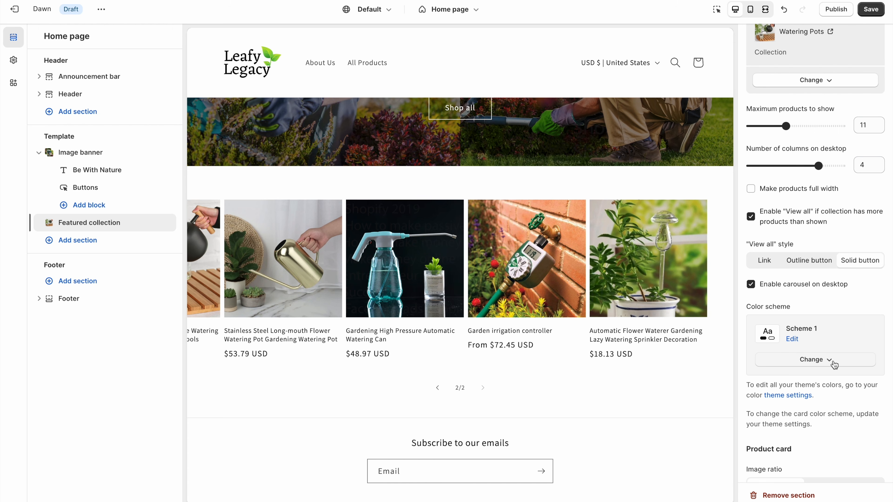
pyautogui.click(797, 343)
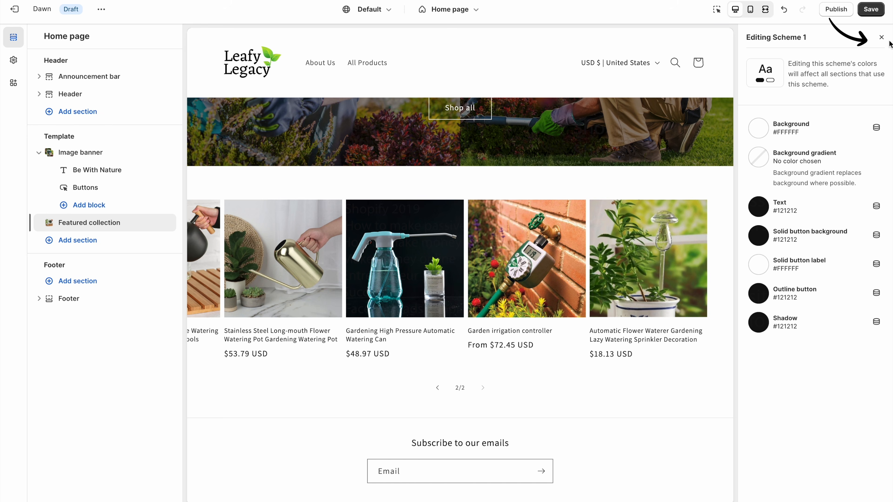
pyautogui.click(881, 37)
pyautogui.scroll(-6, 809, 439)
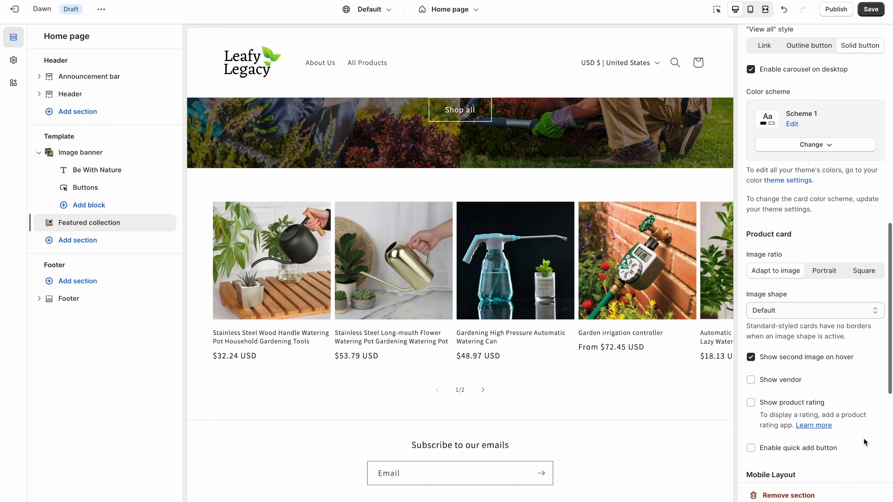
# - Set product card images to Square and preview the arch, blob and chevron shapes
pyautogui.click(825, 260)
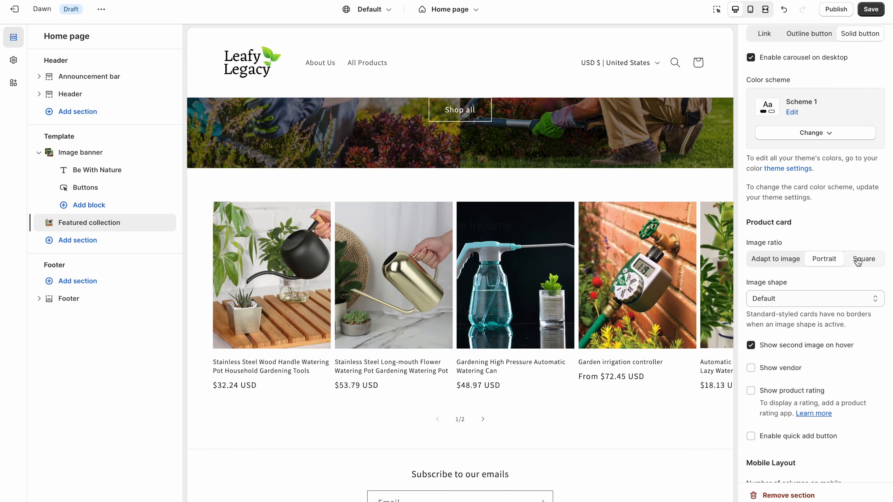
pyautogui.click(863, 261)
pyautogui.click(823, 298)
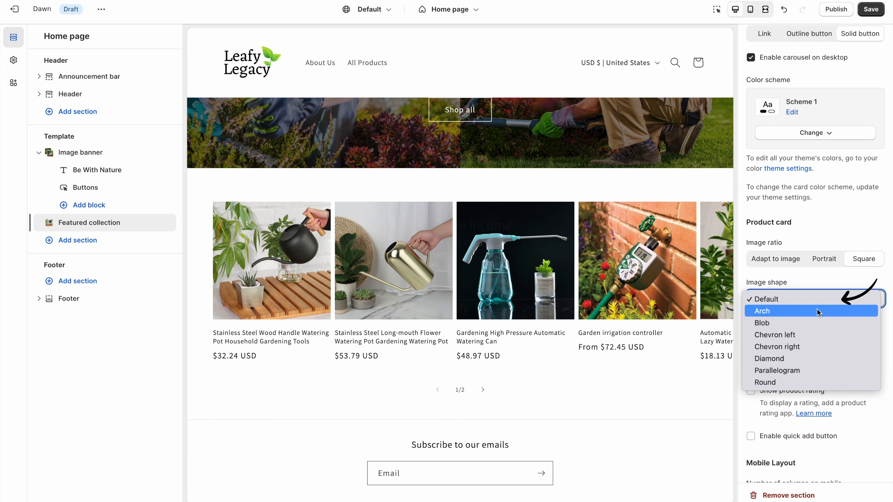
pyautogui.click(816, 311)
pyautogui.click(816, 299)
pyautogui.click(816, 312)
pyautogui.click(815, 300)
pyautogui.click(816, 311)
pyautogui.click(814, 304)
pyautogui.click(814, 311)
# - Preview the diamond and round shapes, then restore the Default image shape
pyautogui.click(814, 299)
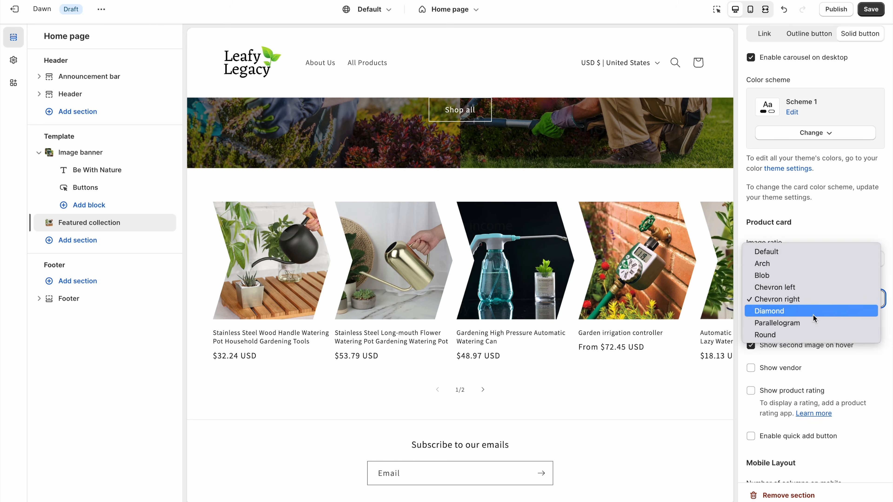
pyautogui.click(813, 311)
pyautogui.click(812, 300)
pyautogui.click(811, 318)
pyautogui.click(809, 302)
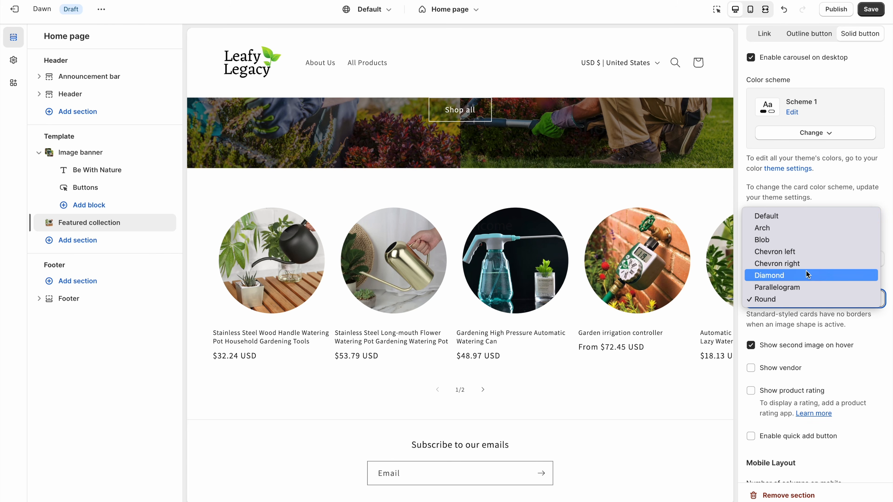
pyautogui.press('Escape')
pyautogui.click(857, 336)
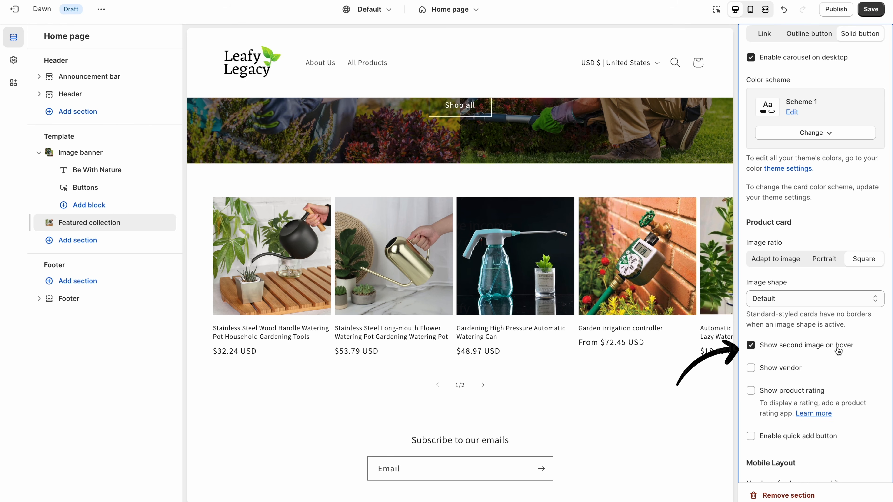
pyautogui.moveTo(604, 299)
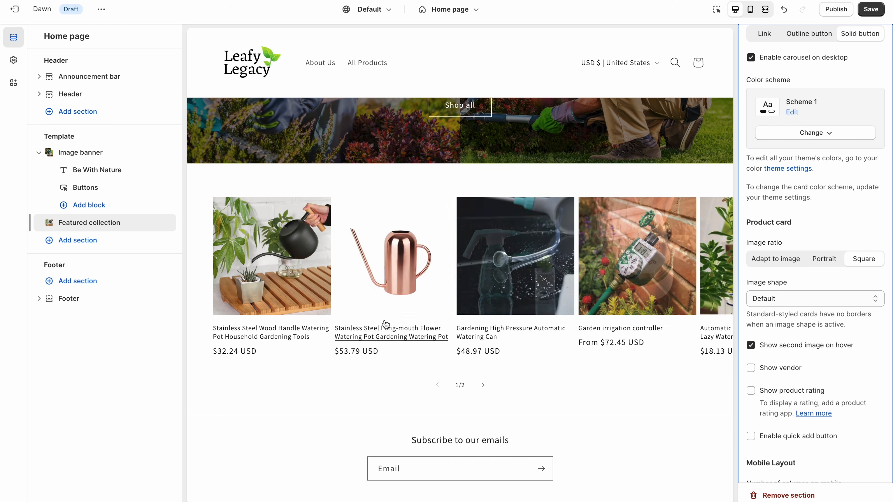
# - Add a Collection list section below the Watering Pots carousel
pyautogui.click(98, 244)
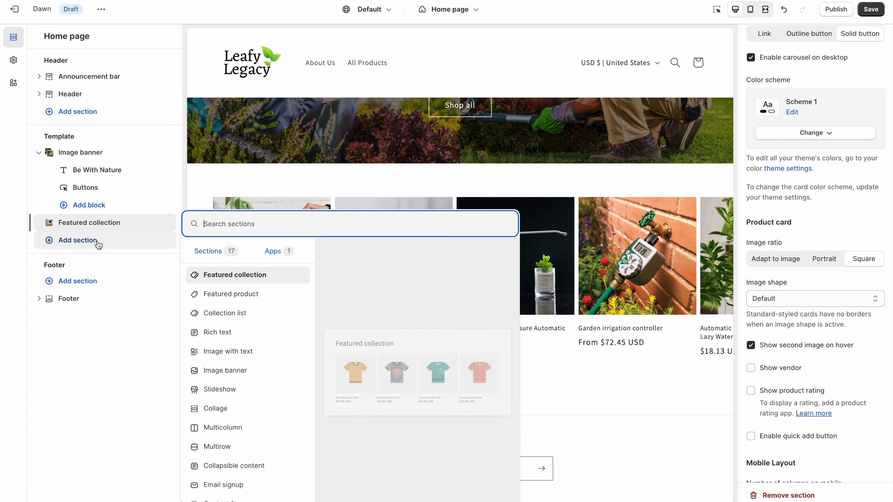
pyautogui.click(253, 318)
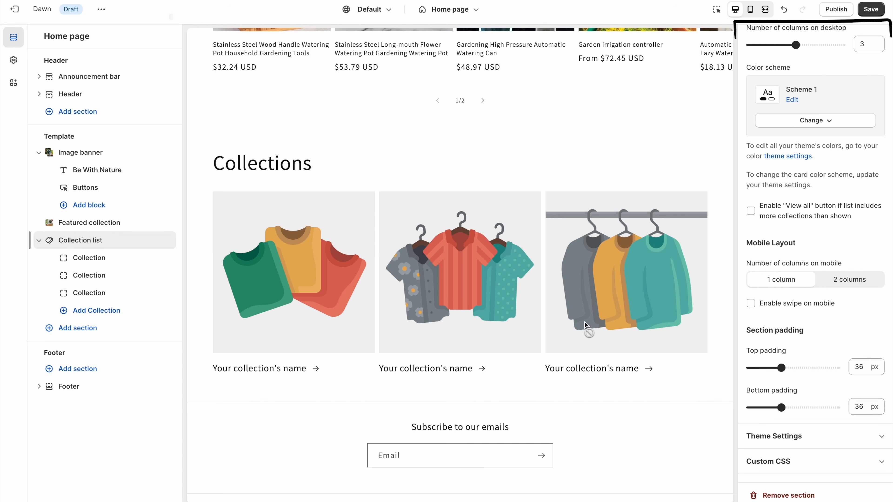
pyautogui.scroll(6, 792, 257)
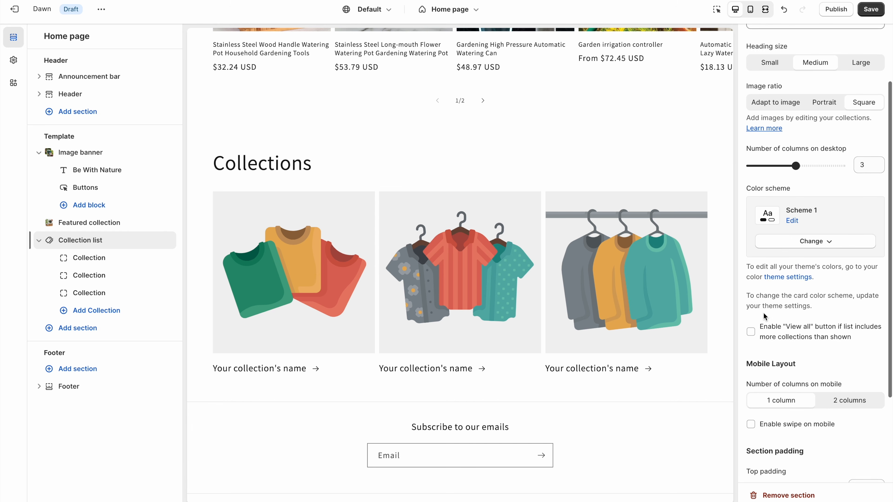
pyautogui.scroll(-6, 769, 316)
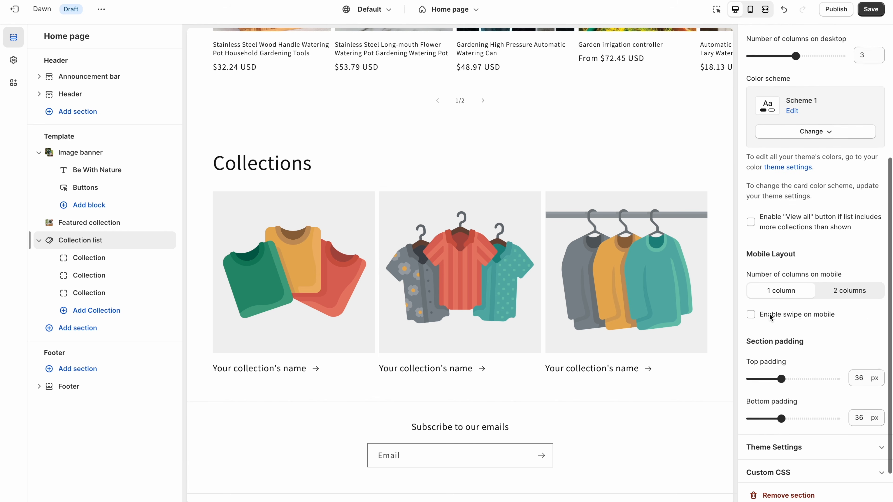
pyautogui.scroll(6, 769, 317)
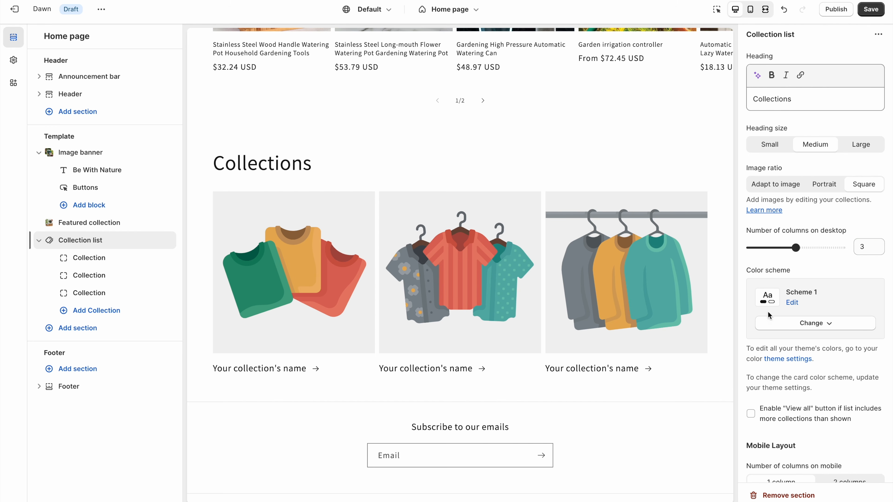
# - Clear the 'Collections' heading and apply colour Scheme 2 to the collection list
pyautogui.click(797, 98)
pyautogui.hotkey('ctrl', 'a')
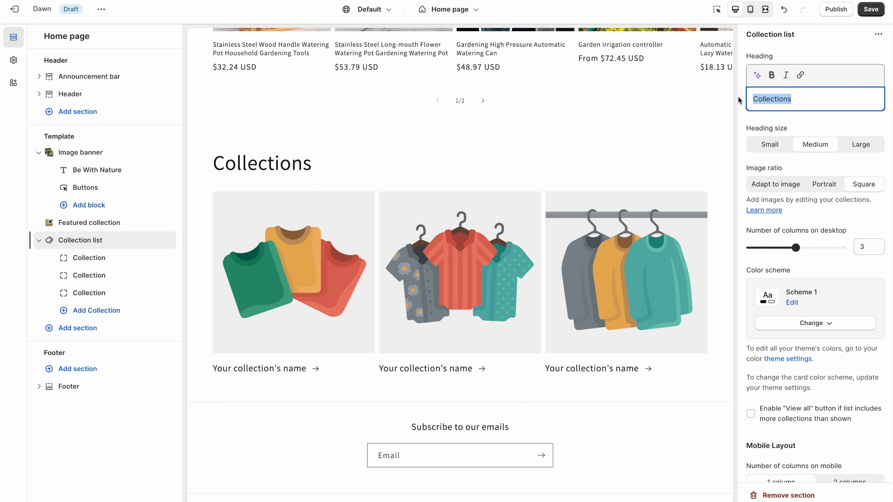
pyautogui.press('BackSpace')
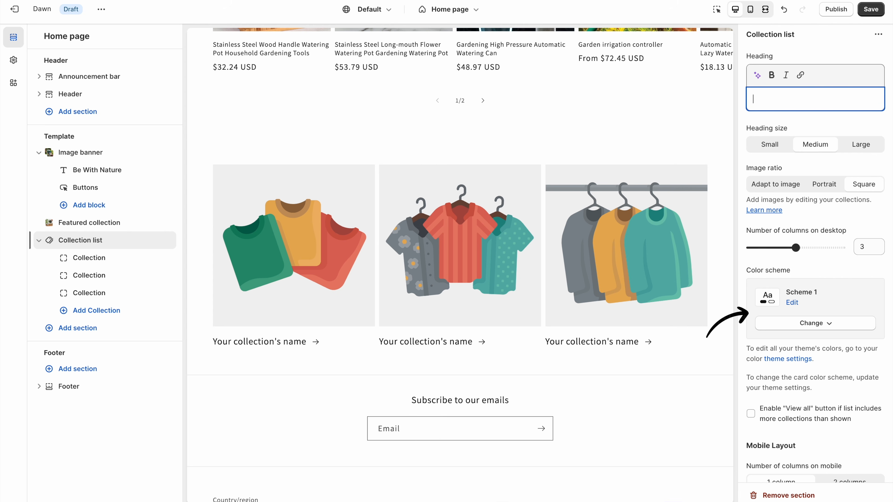
pyautogui.click(823, 324)
pyautogui.click(821, 372)
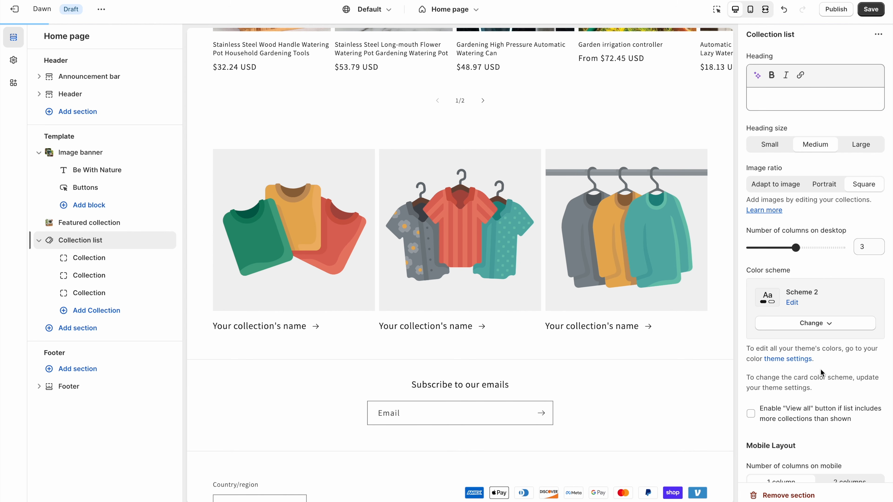
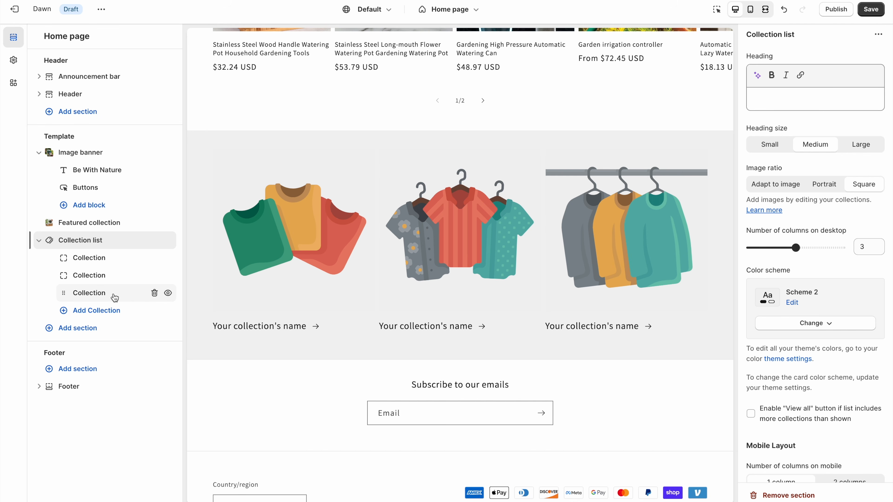
# - Assign Garden Decor to the first collection block and Vases to the second
pyautogui.click(108, 258)
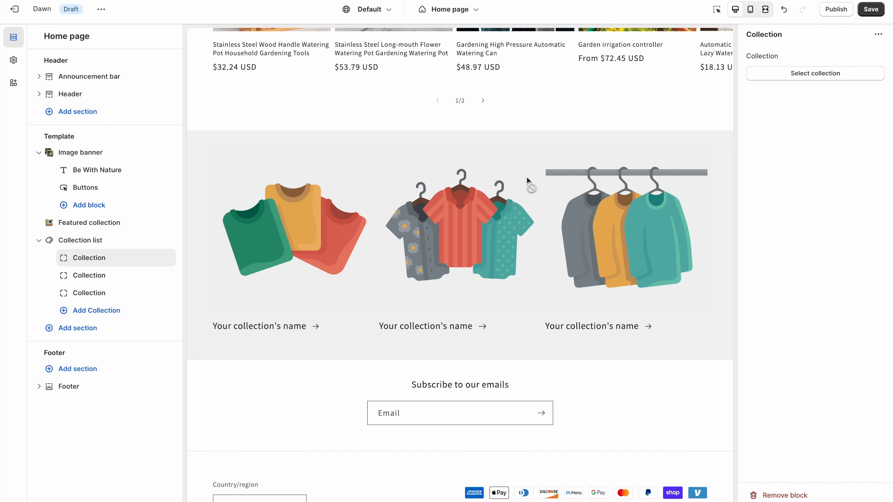
pyautogui.click(827, 78)
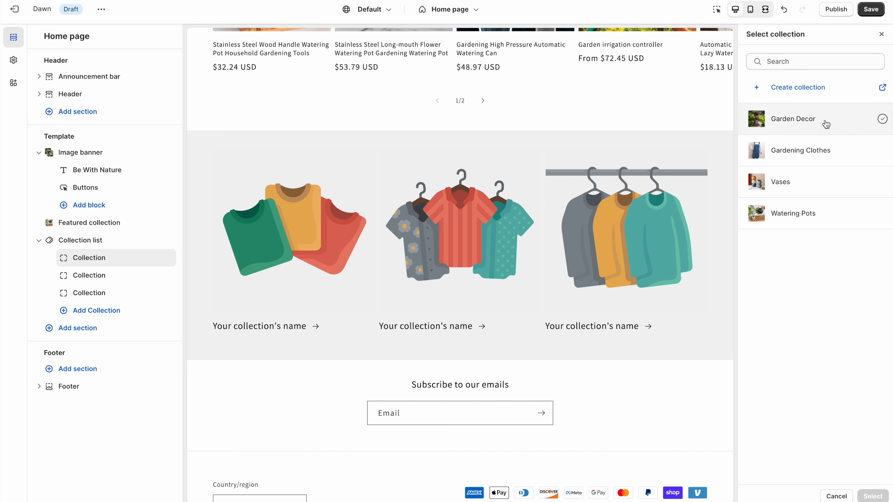
pyautogui.click(826, 123)
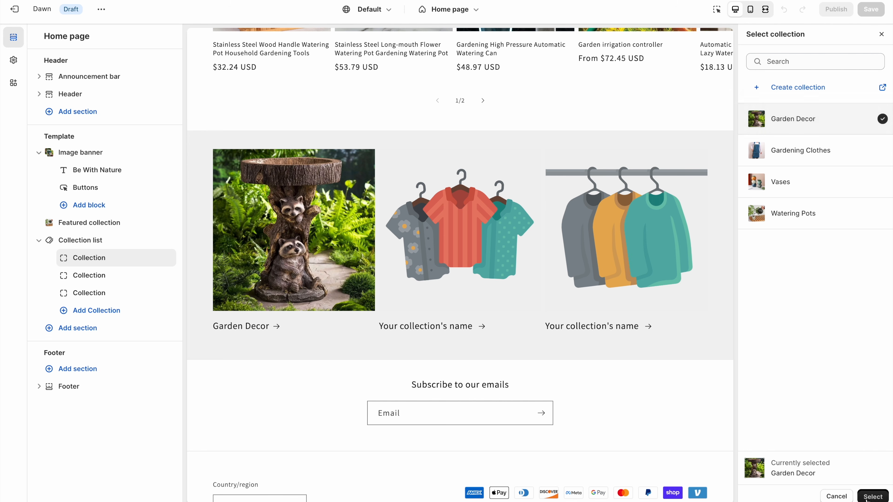
pyautogui.click(873, 496)
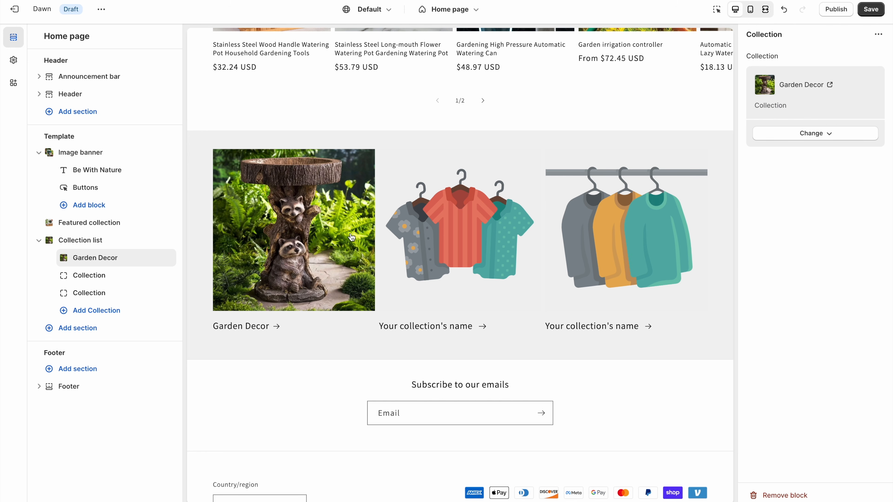
pyautogui.click(89, 275)
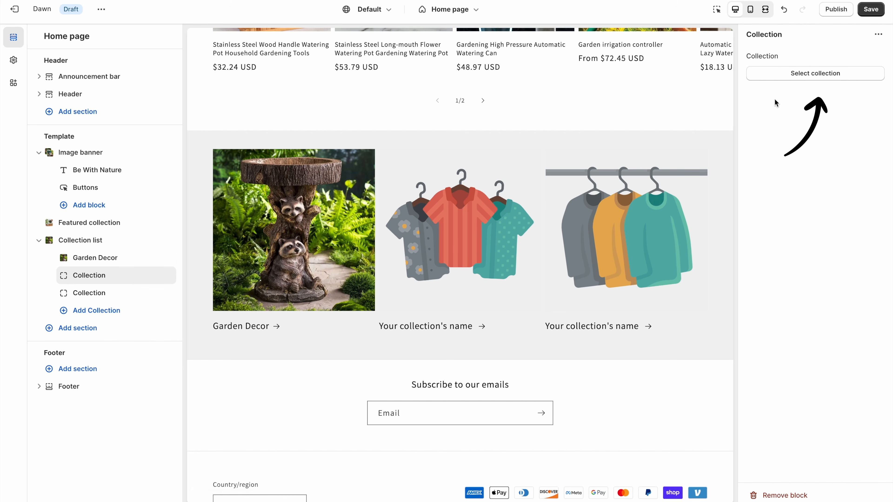
pyautogui.click(815, 74)
pyautogui.click(829, 184)
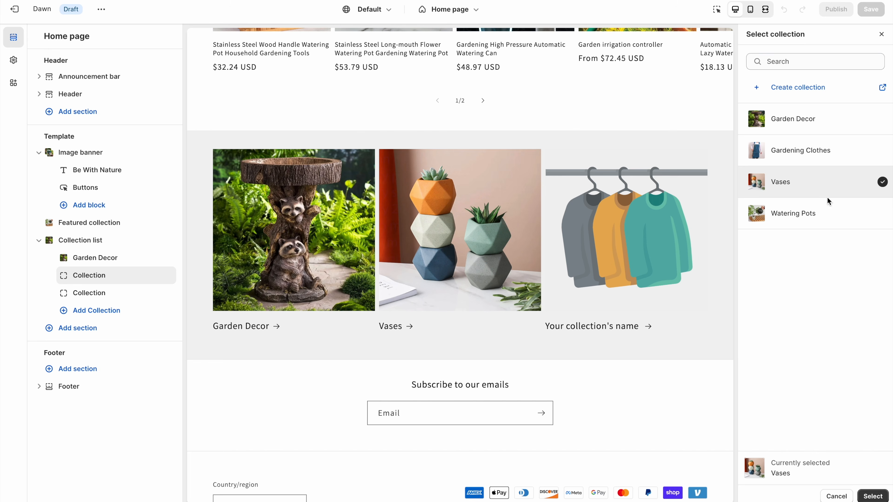
pyautogui.click(873, 496)
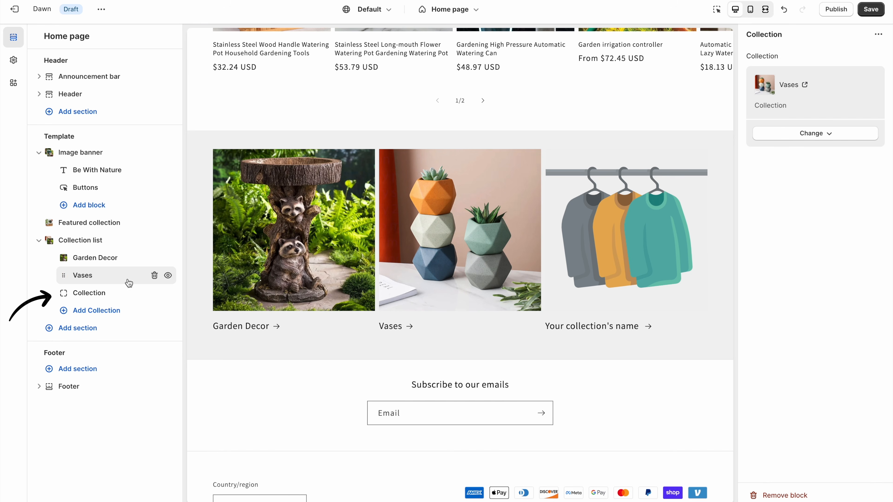
# - Assign Gardening Clothes to the third block and move it above Vases
pyautogui.click(116, 293)
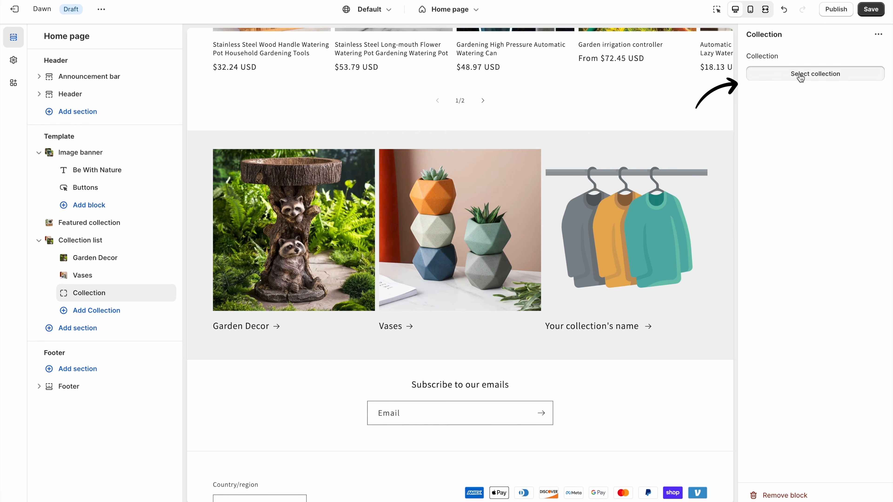
pyautogui.click(815, 73)
pyautogui.click(824, 225)
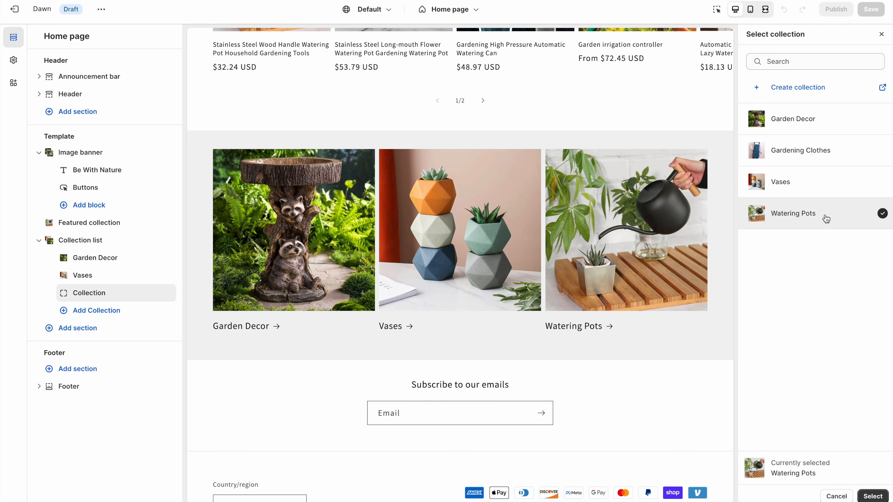
pyautogui.click(821, 151)
pyautogui.click(873, 496)
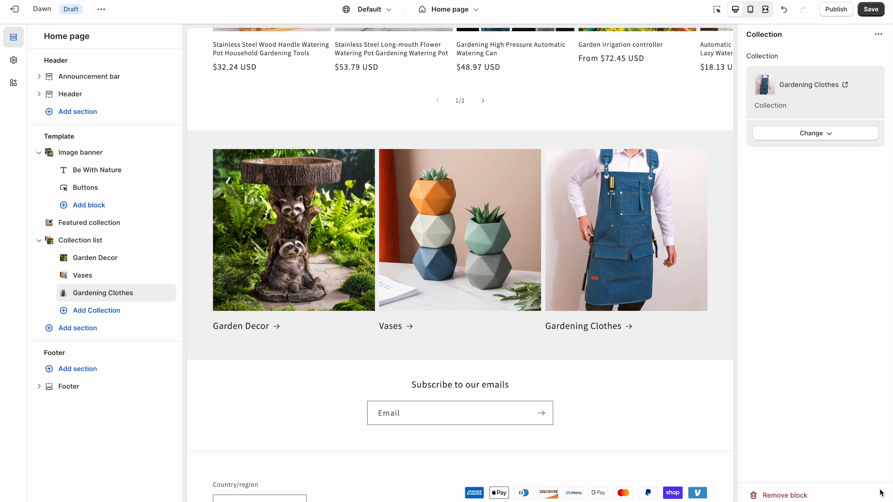
pyautogui.moveTo(63, 293); pyautogui.dragTo(63, 278)
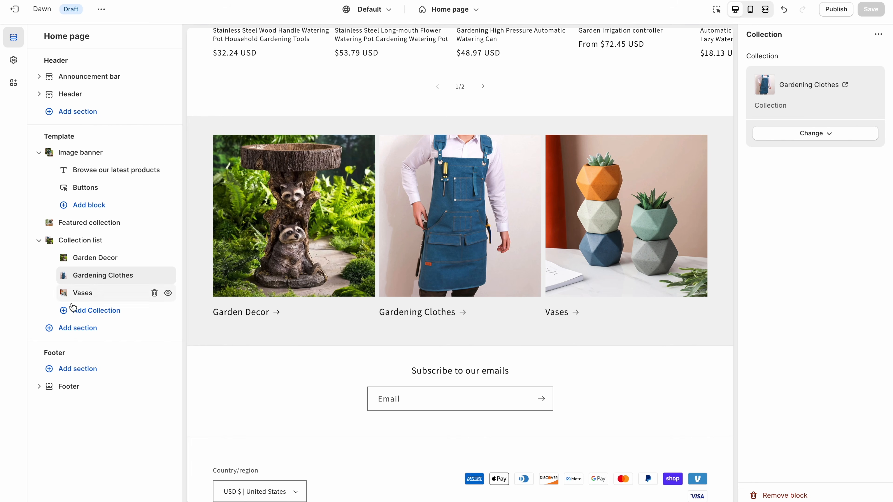
# - Add a fourth collection block and show four collections per row on desktop
pyautogui.click(73, 311)
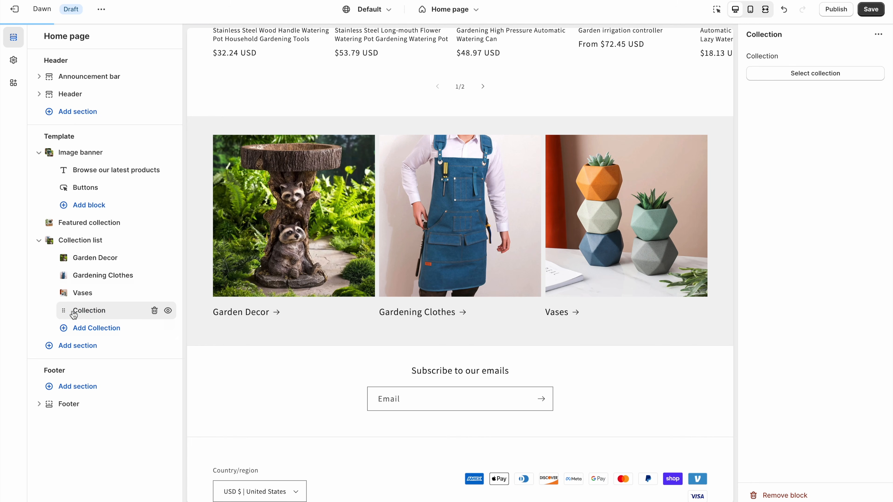
pyautogui.scroll(5, 280, 315)
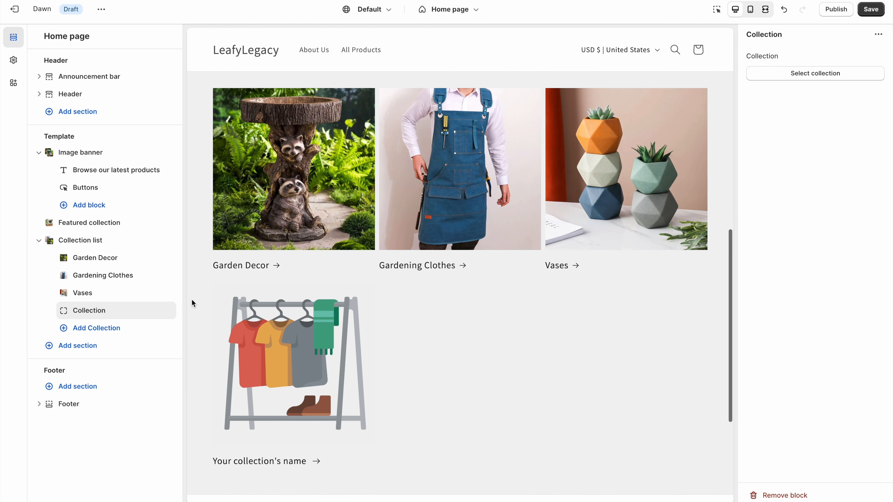
pyautogui.click(113, 241)
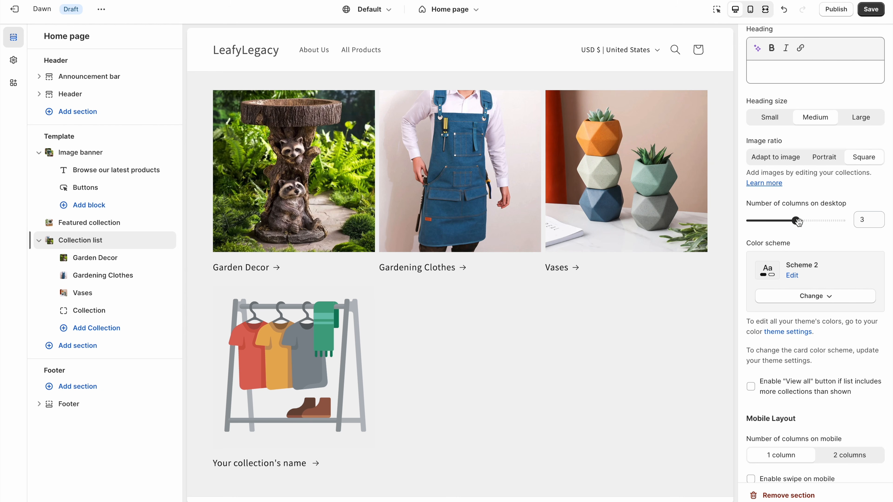
pyautogui.moveTo(786, 222); pyautogui.dragTo(816, 224)
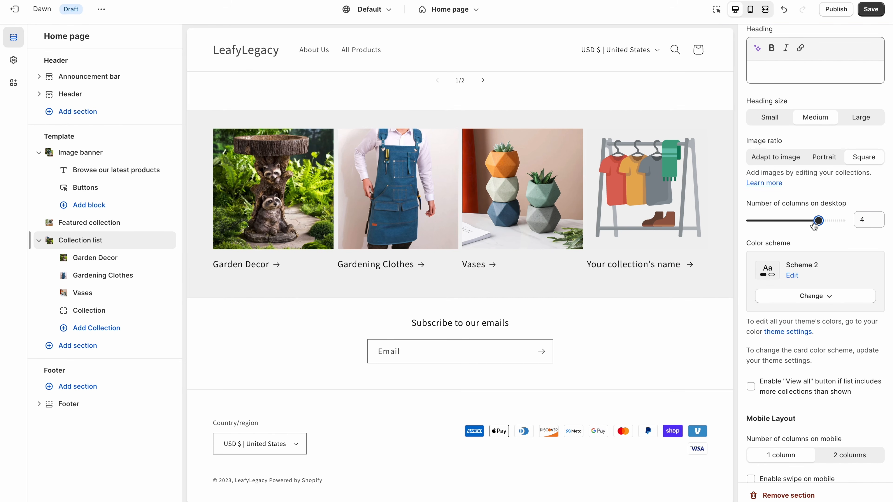
# - Set the fourth block to Watering Pots, place Gardening Clothes after Vases, and save
pyautogui.click(119, 319)
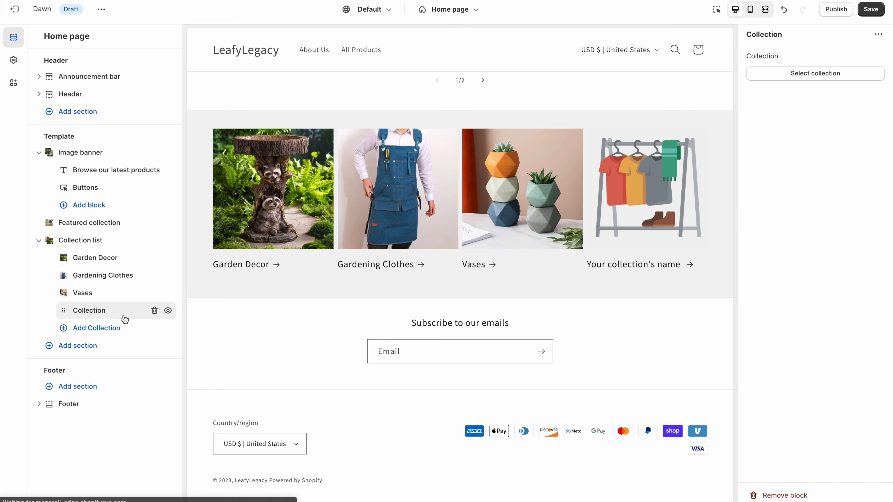
pyautogui.click(823, 75)
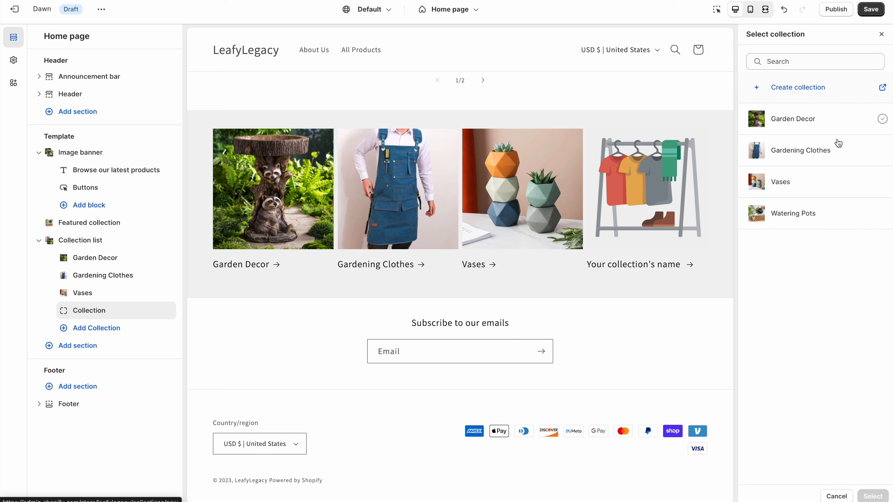
pyautogui.click(831, 216)
pyautogui.click(875, 496)
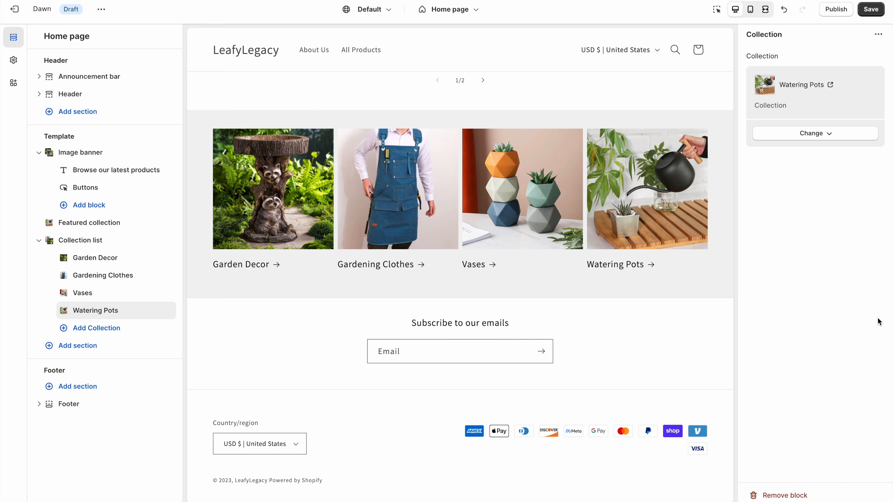
pyautogui.moveTo(61, 310)
pyautogui.mouseDown()
pyautogui.moveTo(60, 294)
pyautogui.moveTo(60, 311)
pyautogui.mouseUp()
pyautogui.moveTo(55, 278)
pyautogui.mouseDown()
pyautogui.moveTo(61, 313)
pyautogui.moveTo(62, 293)
pyautogui.mouseUp()
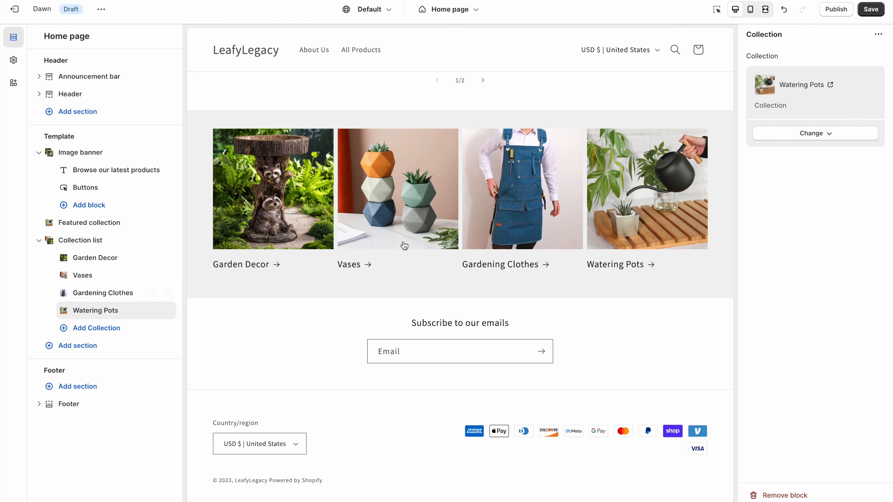
pyautogui.click(864, 14)
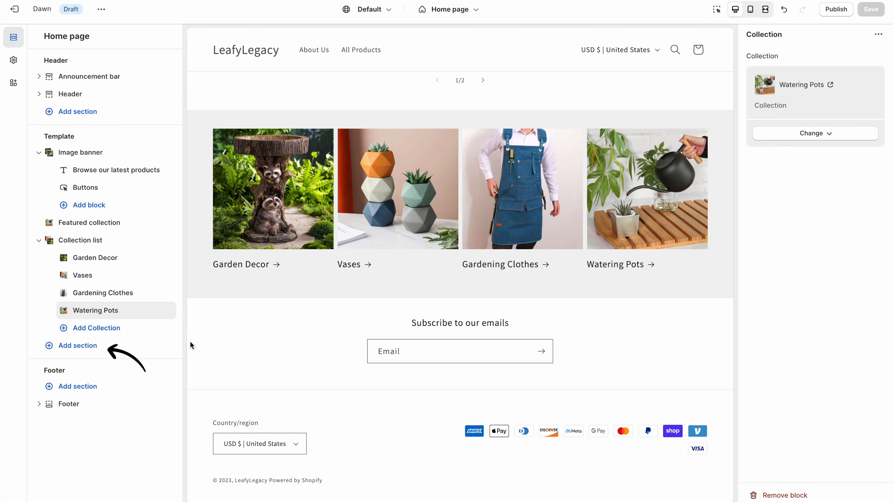
# - Add a Featured collection section that shows the Garden Decor collection
pyautogui.click(100, 353)
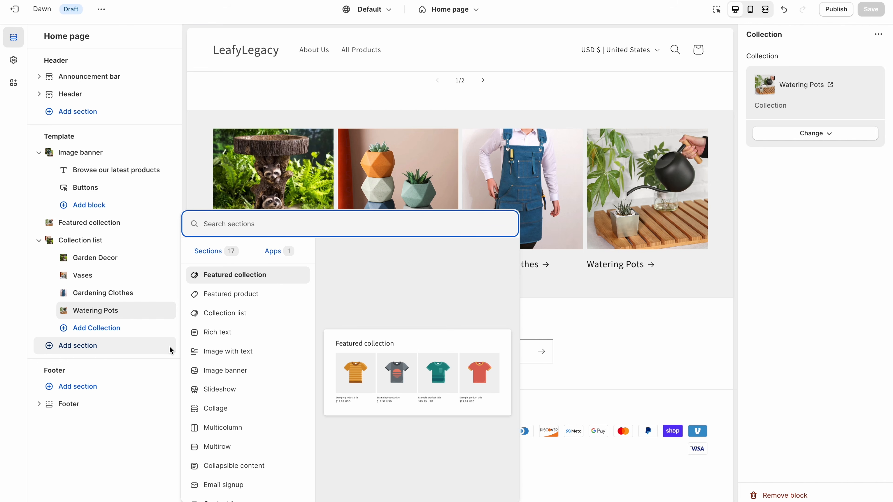
pyautogui.click(234, 280)
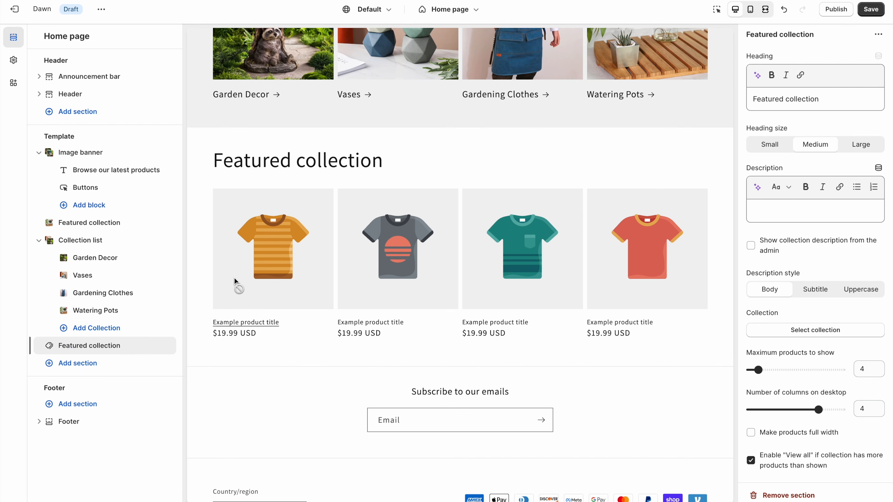
pyautogui.click(792, 334)
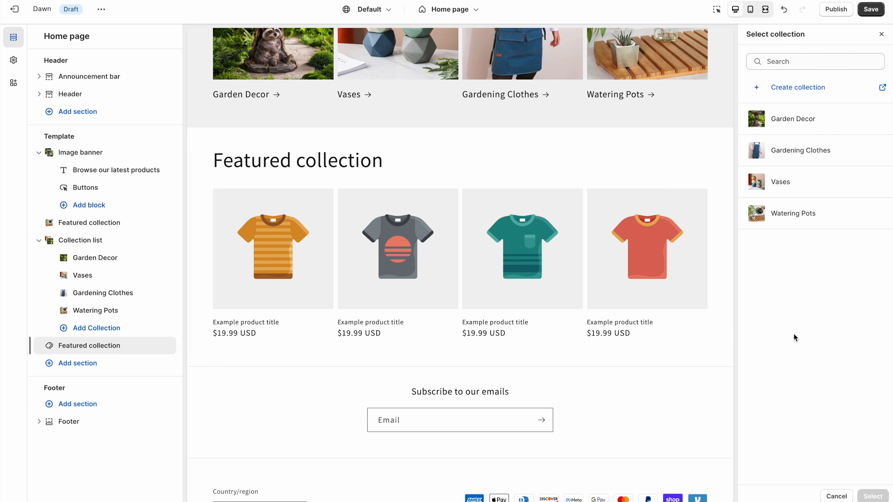
pyautogui.click(787, 123)
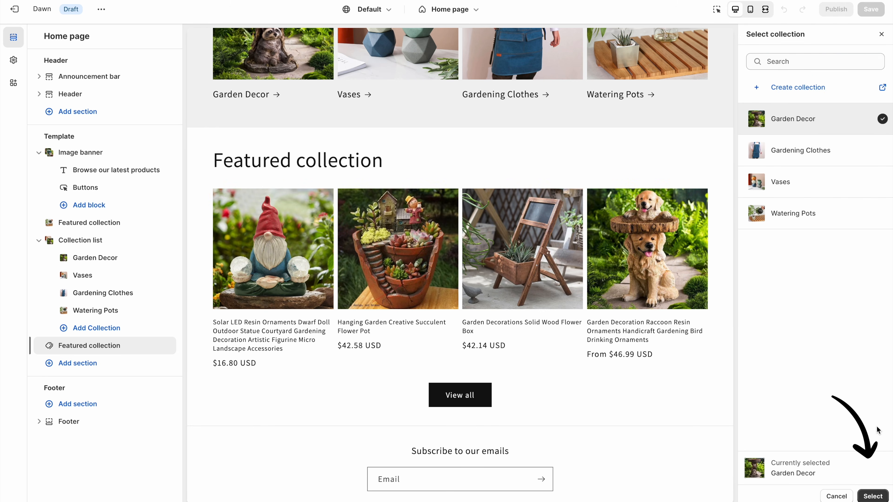
pyautogui.click(873, 496)
# - Change the featured section heading to 'Garden Decoration' and save the home page
pyautogui.moveTo(836, 102); pyautogui.dragTo(739, 104)
pyautogui.write('Garden Decoration')
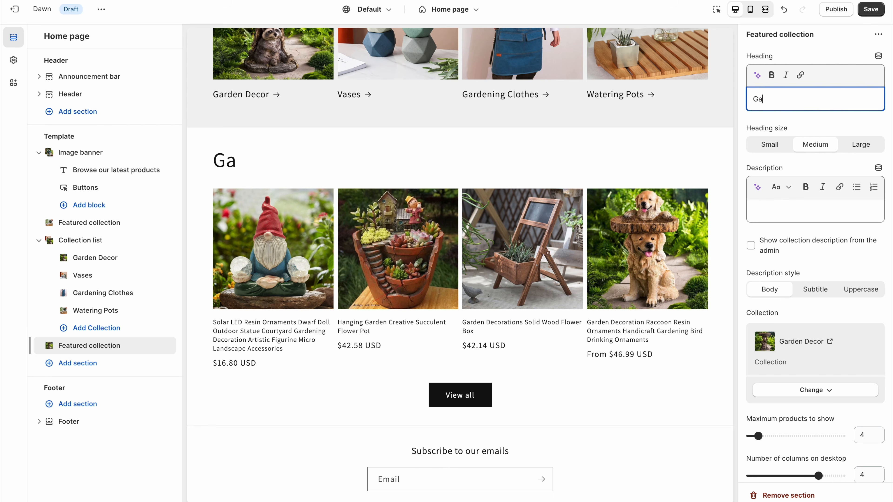
pyautogui.click(871, 9)
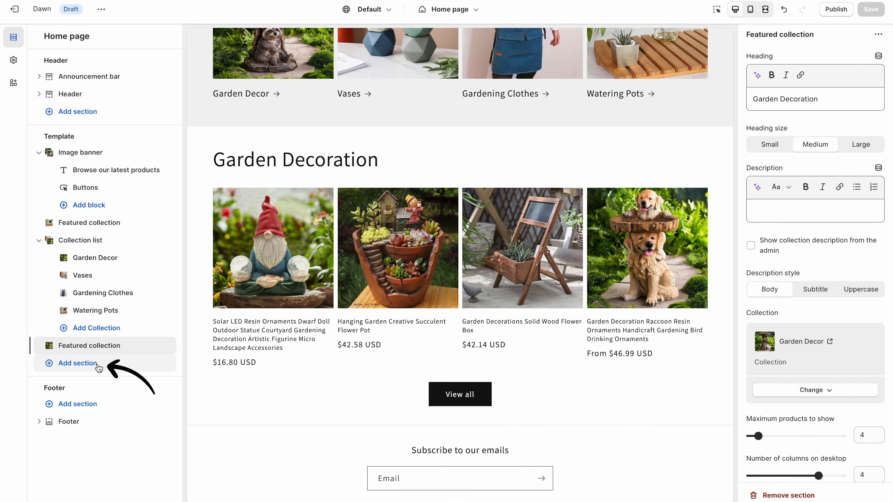
pyautogui.click(78, 363)
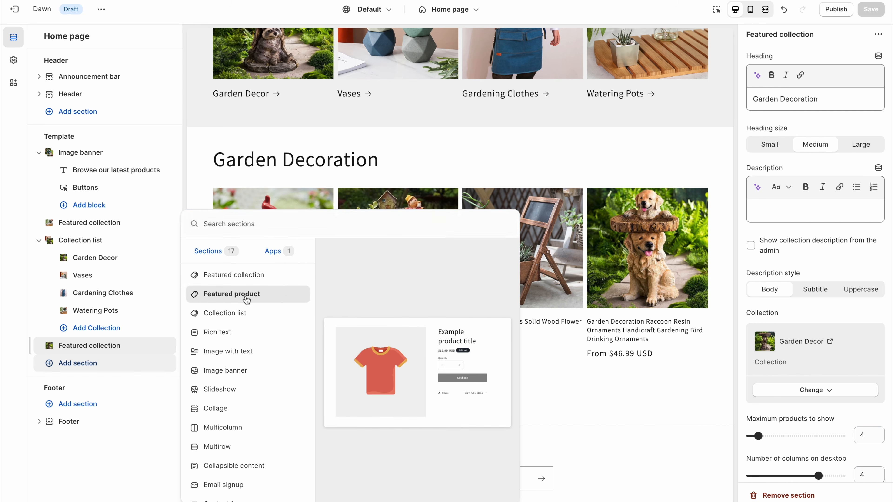
# - Add a Featured product section showing the blue gardening apron
pyautogui.click(230, 293)
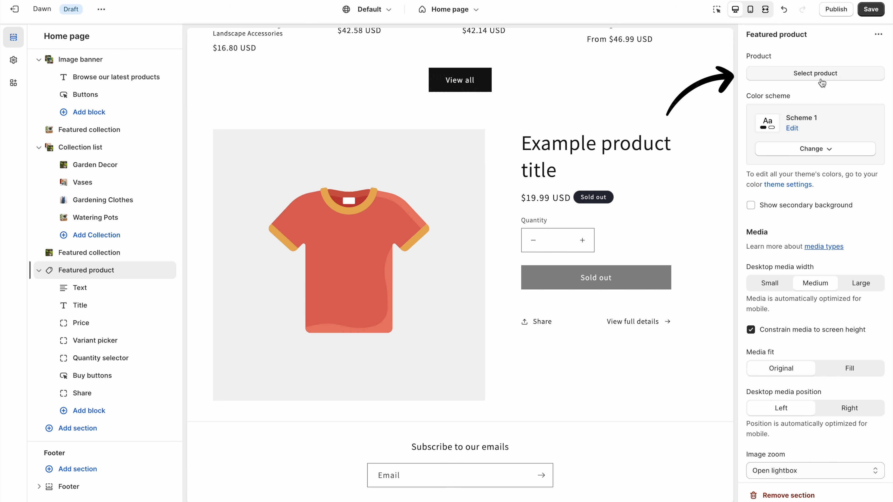
pyautogui.click(822, 74)
pyautogui.click(820, 120)
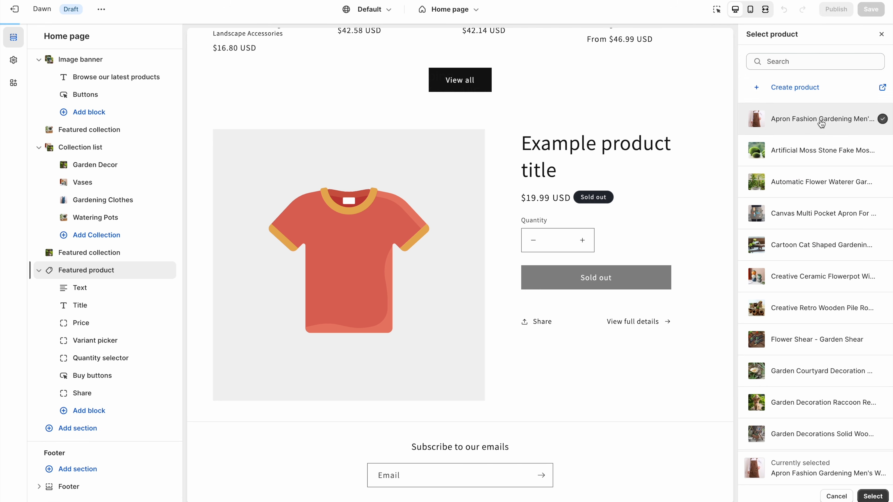
pyautogui.click(873, 496)
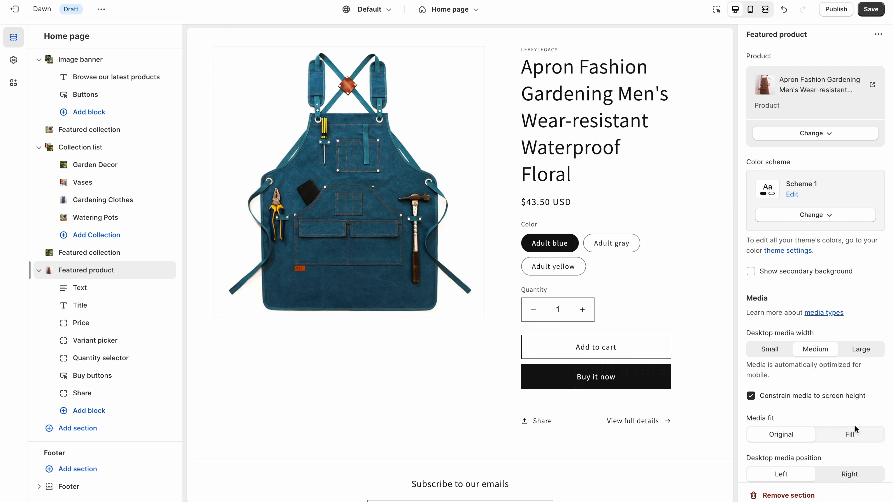
# - Apply Scheme 2 and Small desktop media width, then check it in fullscreen preview
pyautogui.click(815, 225)
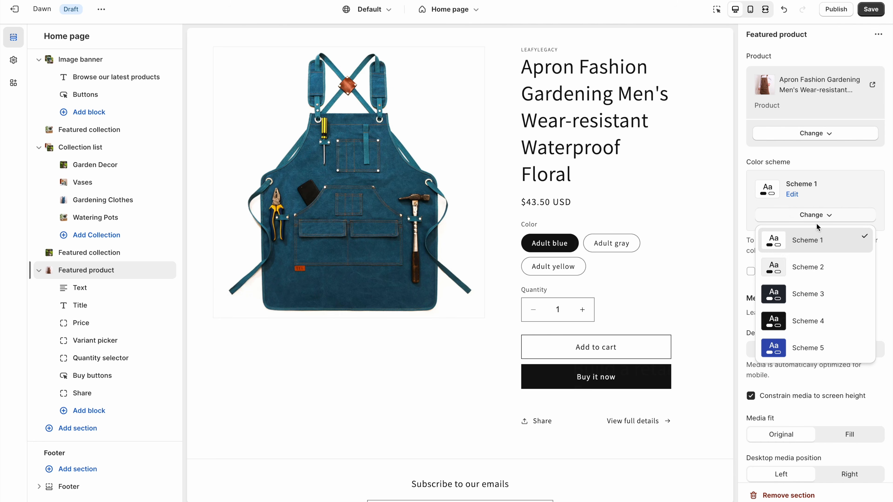
pyautogui.click(819, 270)
pyautogui.scroll(2, 709, 267)
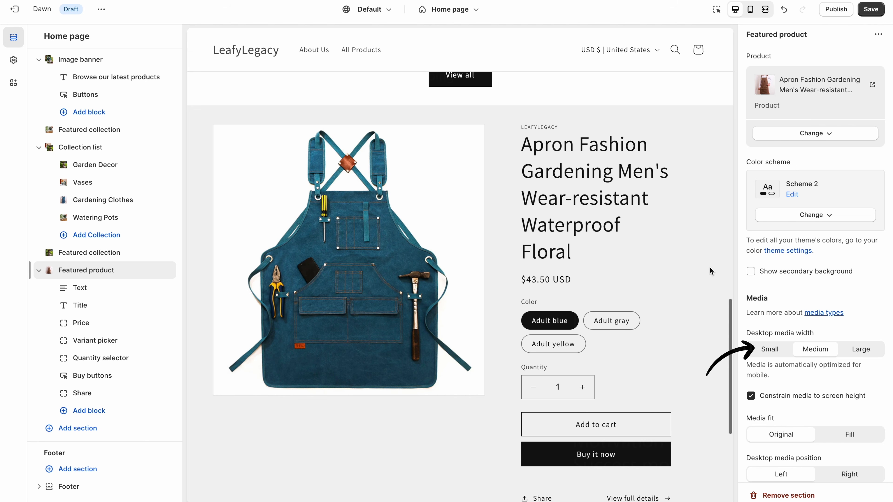
pyautogui.click(773, 352)
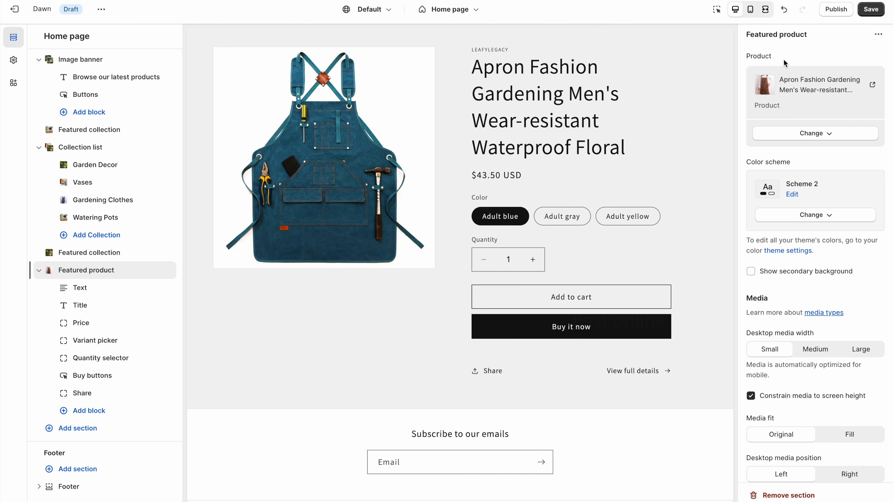
pyautogui.click(771, 18)
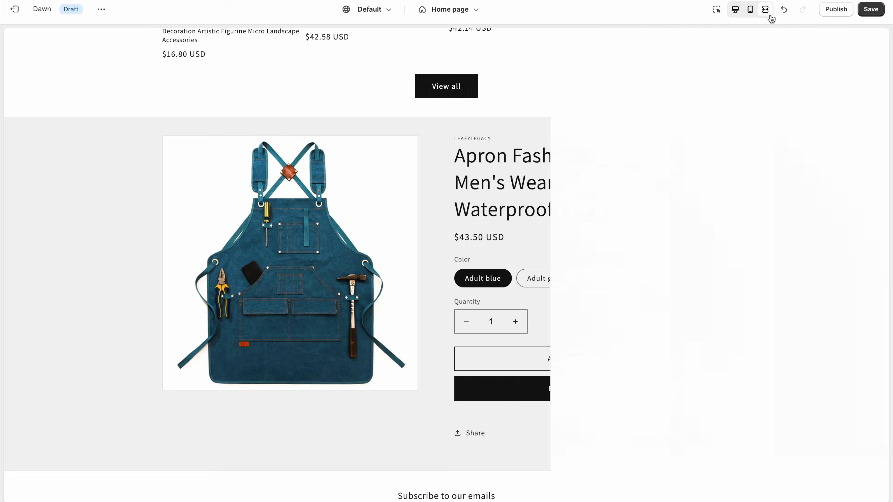
pyautogui.scroll(-2, 827, 288)
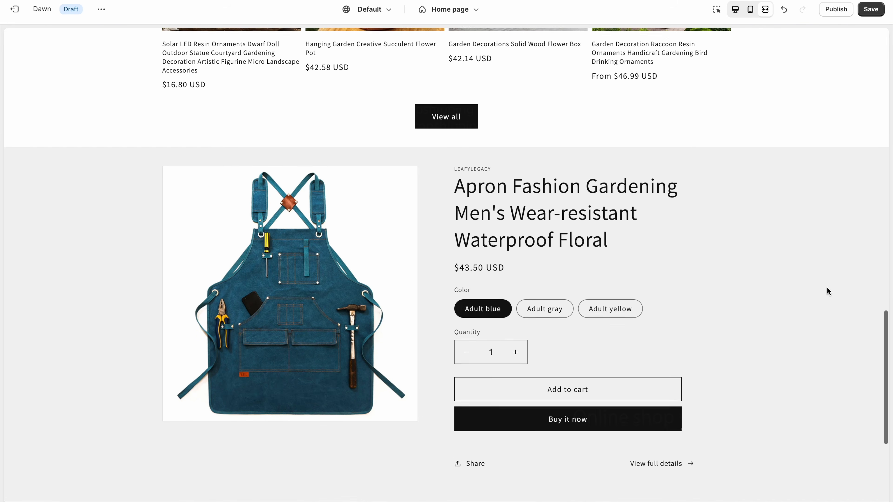
pyautogui.click(734, 11)
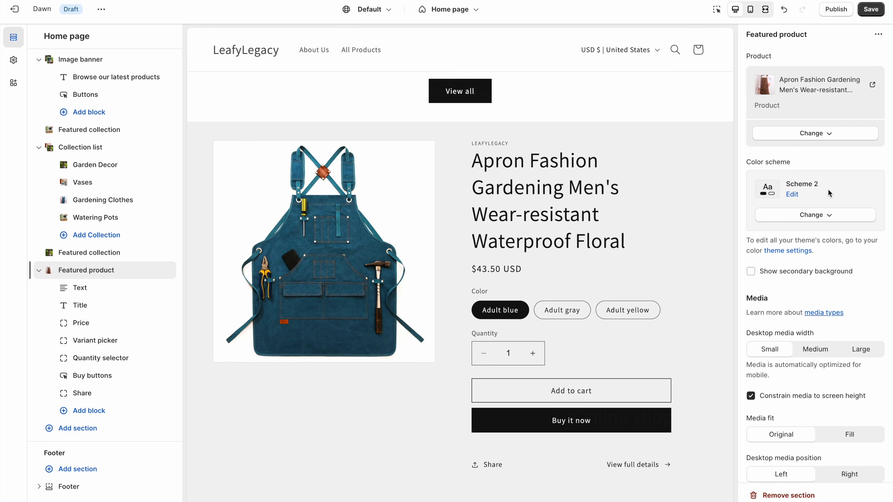
pyautogui.scroll(-1, 323, 471)
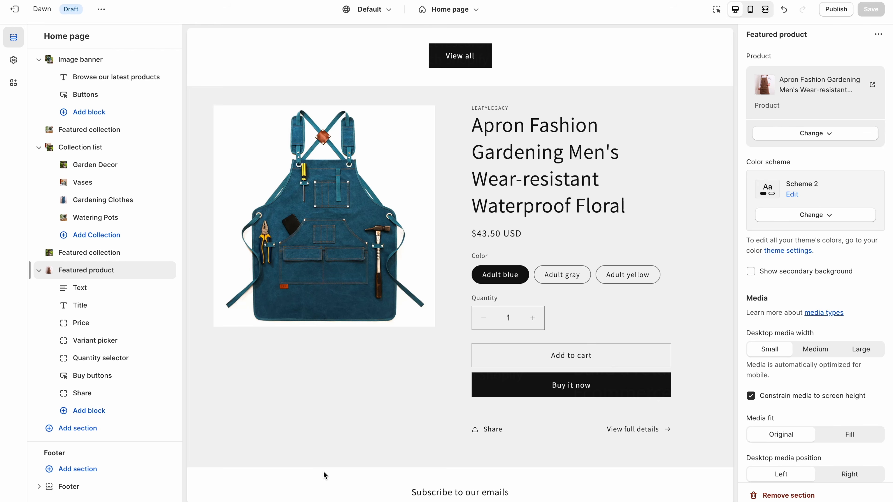
# - Add an Image with text section using image 4, placed right of the text
pyautogui.click(111, 435)
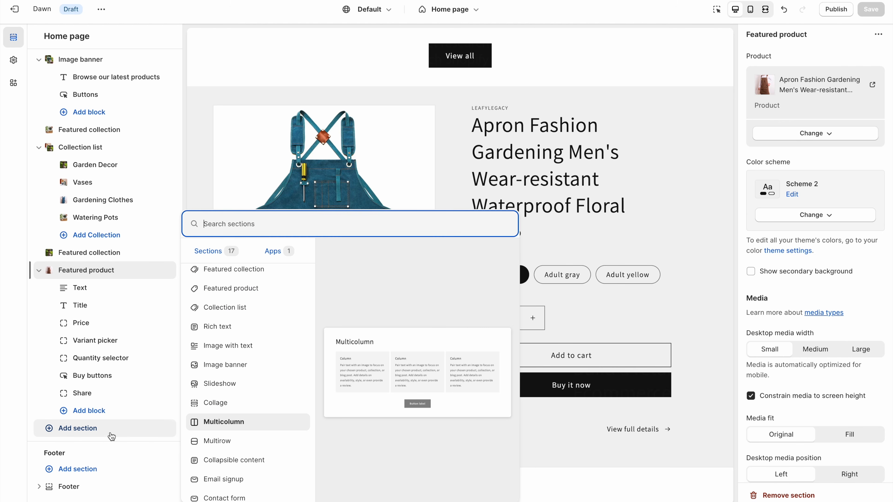
pyautogui.click(237, 348)
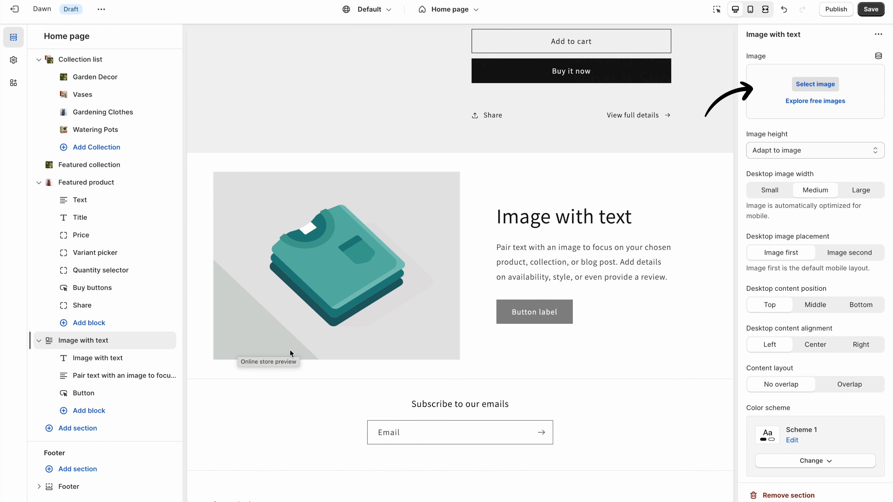
pyautogui.click(808, 86)
pyautogui.click(362, 281)
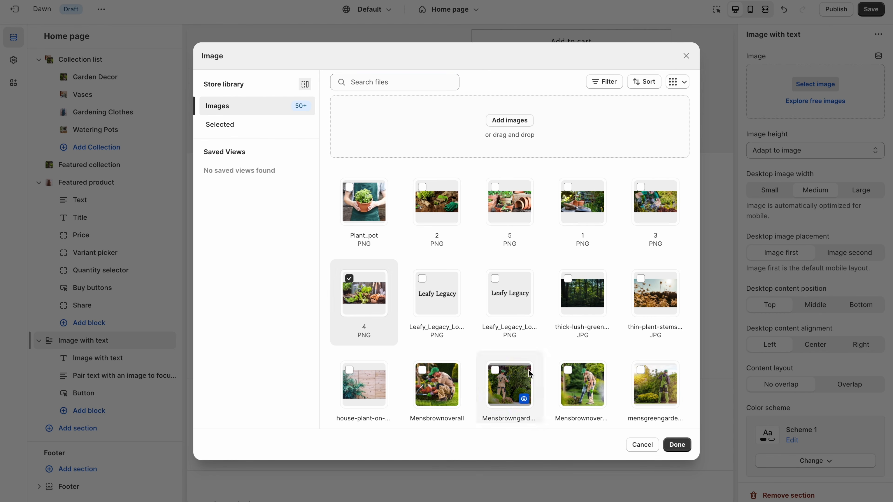
pyautogui.click(677, 444)
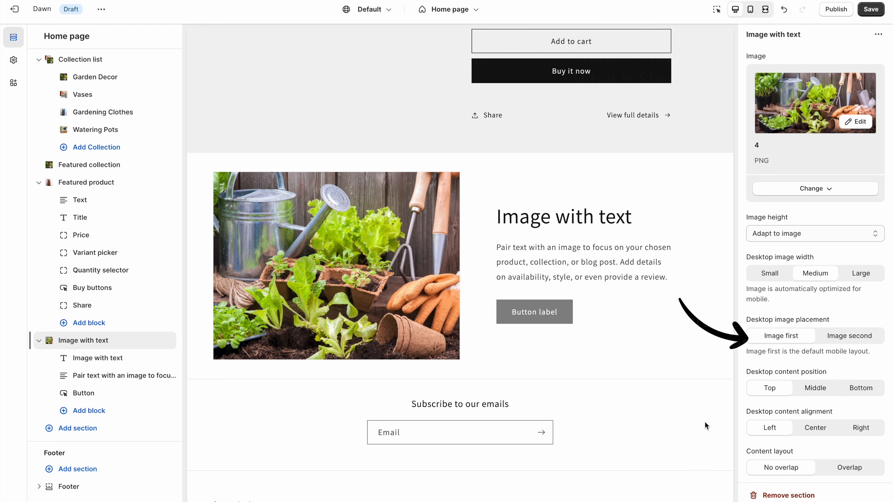
pyautogui.click(855, 338)
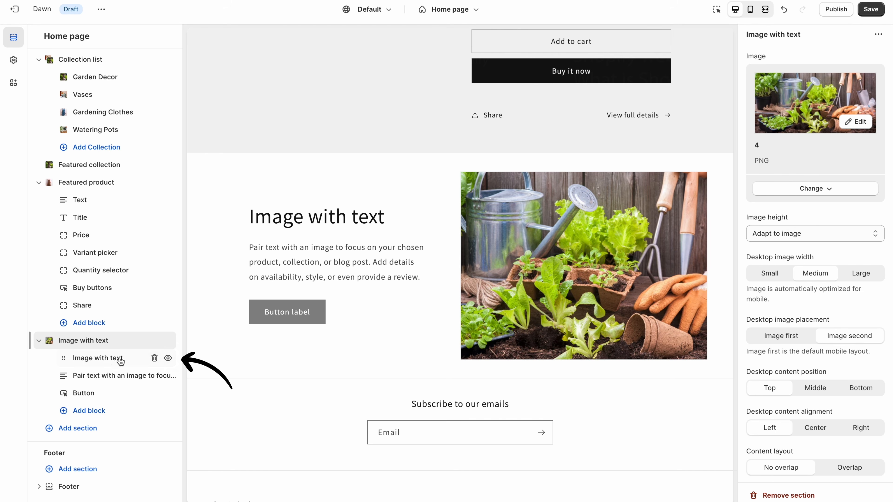
# - Set the heading to 'Be With Nature' and the text to 'Find everything for you and your garden. Enjoy gardening with Leafy Legacy.'
pyautogui.click(99, 359)
pyautogui.moveTo(830, 100); pyautogui.dragTo(751, 100)
pyautogui.write('Be With ')
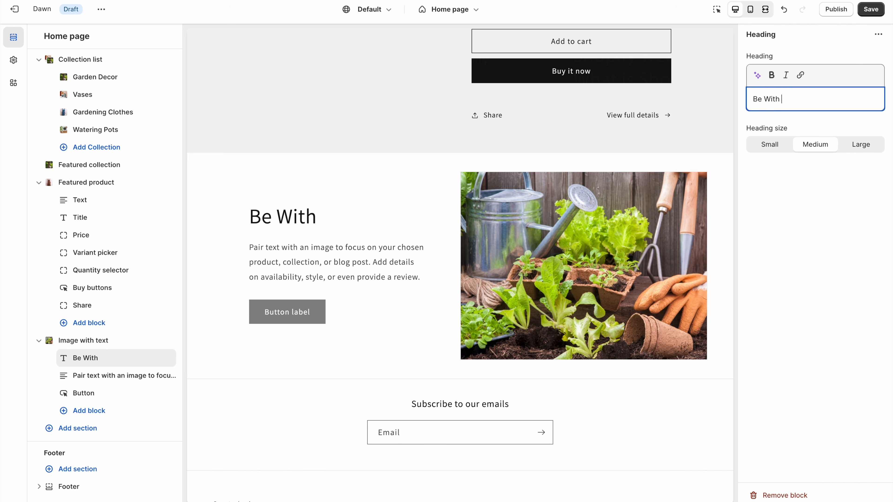
pyautogui.write('Nature')
pyautogui.click(866, 196)
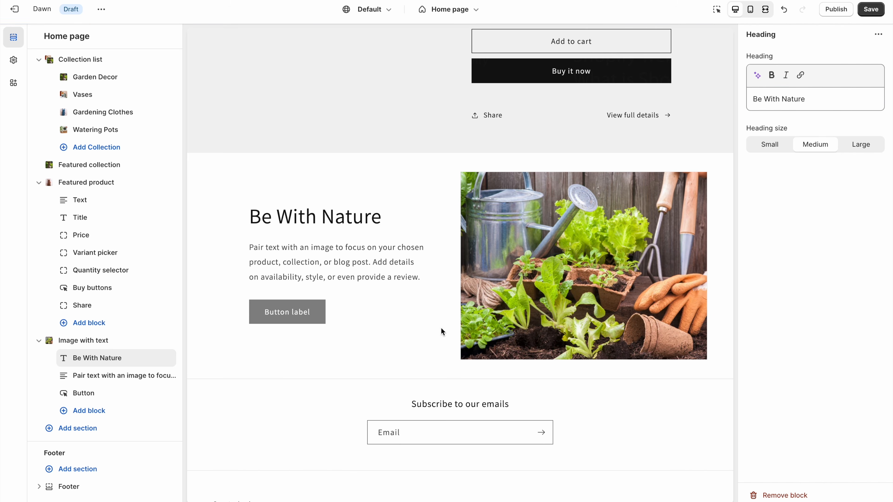
pyautogui.click(113, 377)
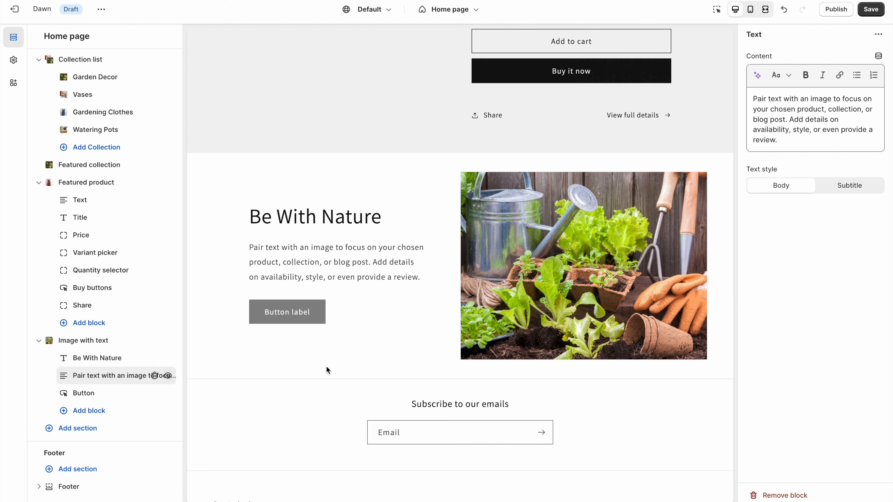
pyautogui.moveTo(778, 140); pyautogui.dragTo(753, 95)
pyautogui.write('Find everything for you and your')
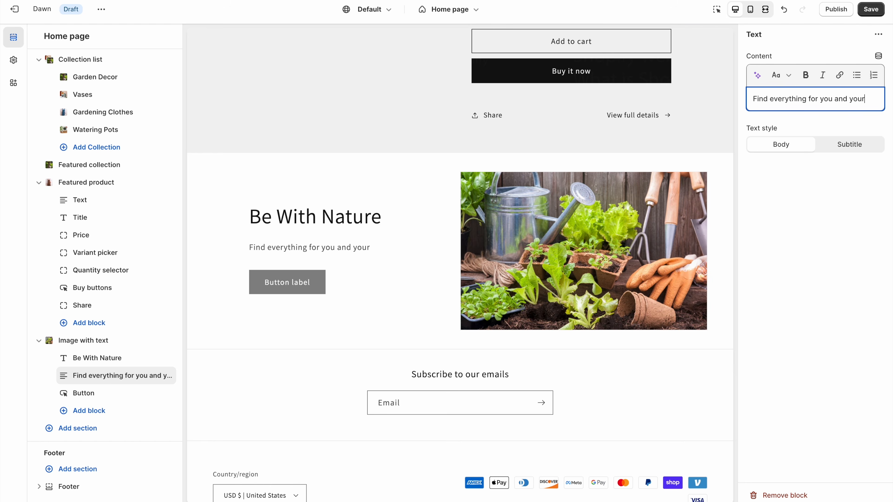
pyautogui.write(' garden. Enjoy gardening with Leafy Legacy.')
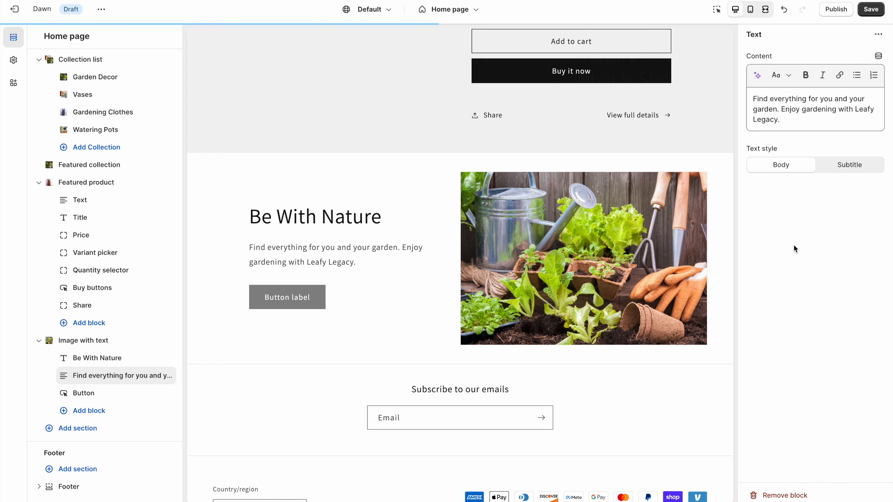
# - Label the button 'Shop Now' and link it to All products
pyautogui.click(91, 394)
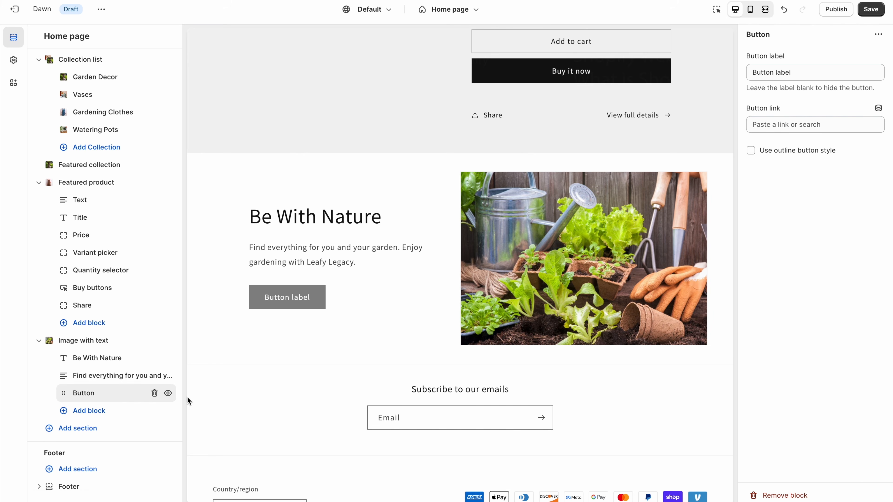
pyautogui.tripleClick(811, 71)
pyautogui.write('Shop Now')
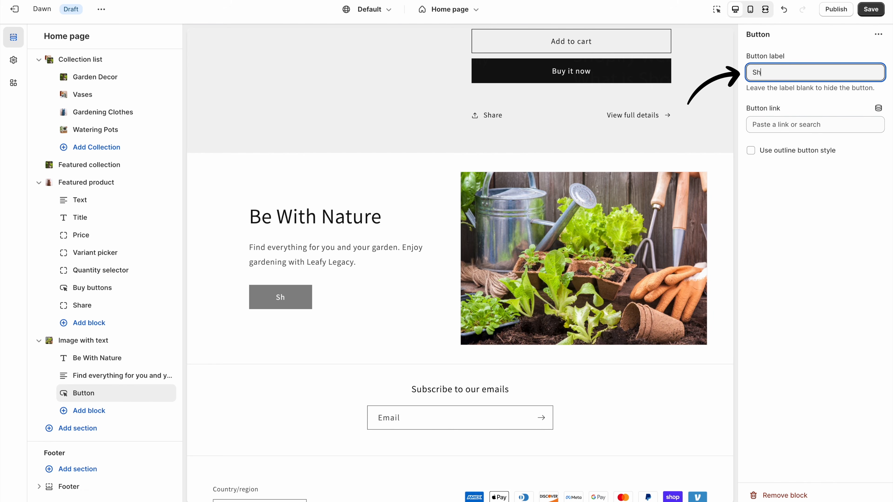
pyautogui.click(788, 123)
pyautogui.click(799, 171)
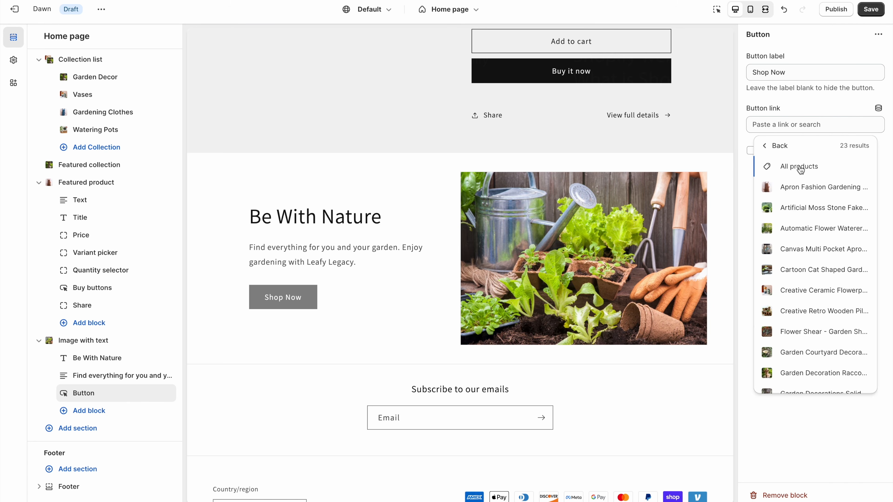
pyautogui.click(800, 168)
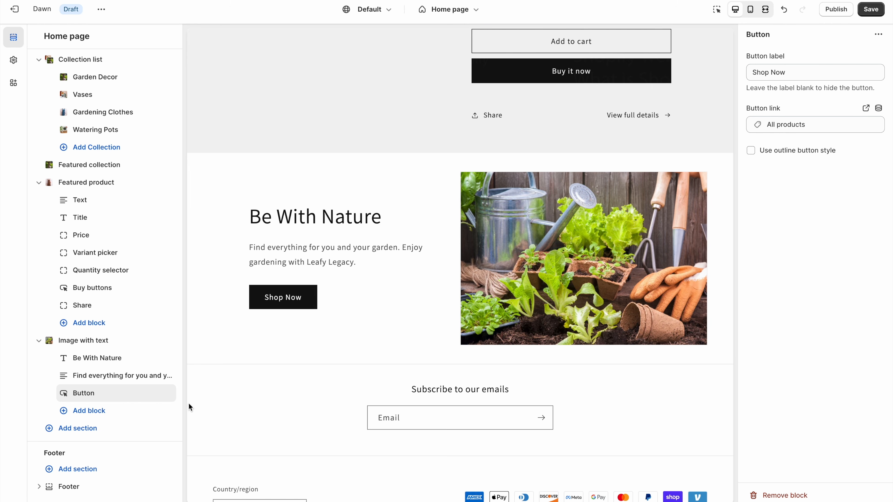
pyautogui.click(106, 429)
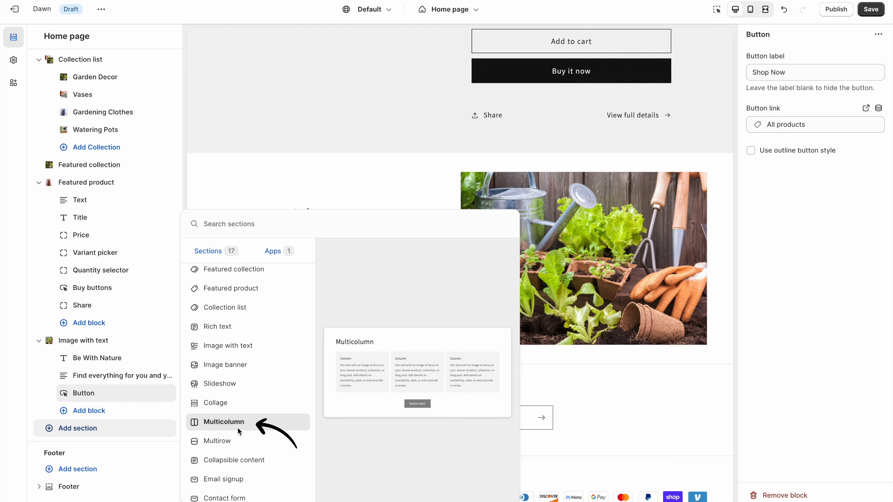
# - Add a Multicolumn section and drag it above the Image with text section
pyautogui.click(238, 428)
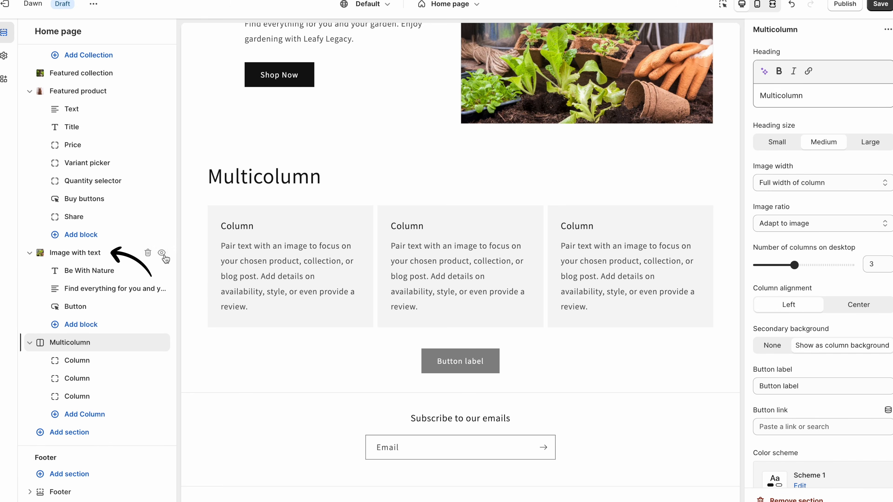
pyautogui.click(129, 258)
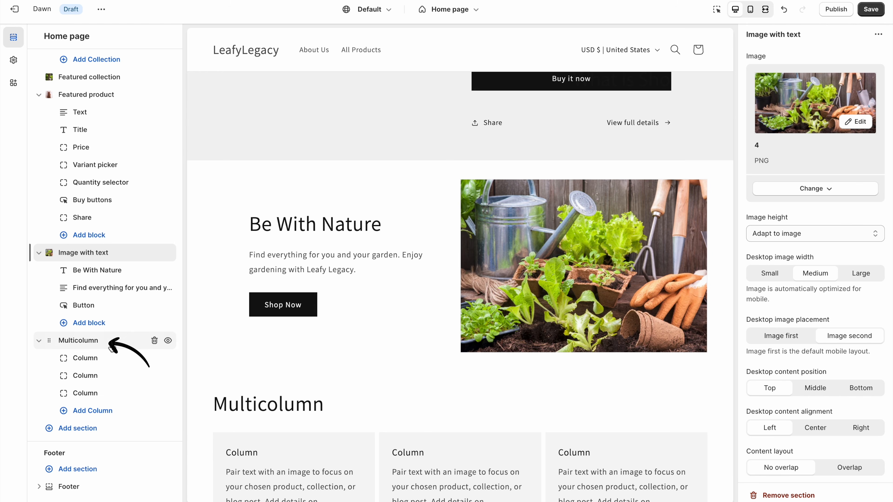
pyautogui.click(119, 340)
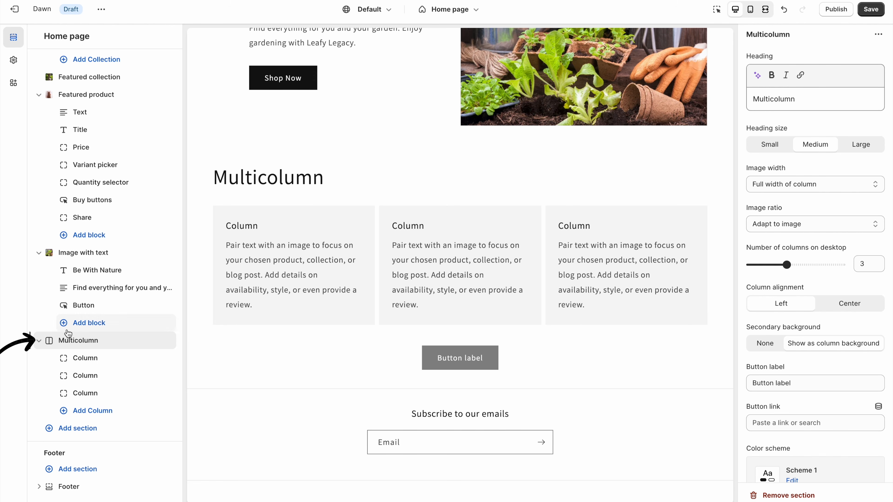
pyautogui.moveTo(48, 341); pyautogui.dragTo(50, 309)
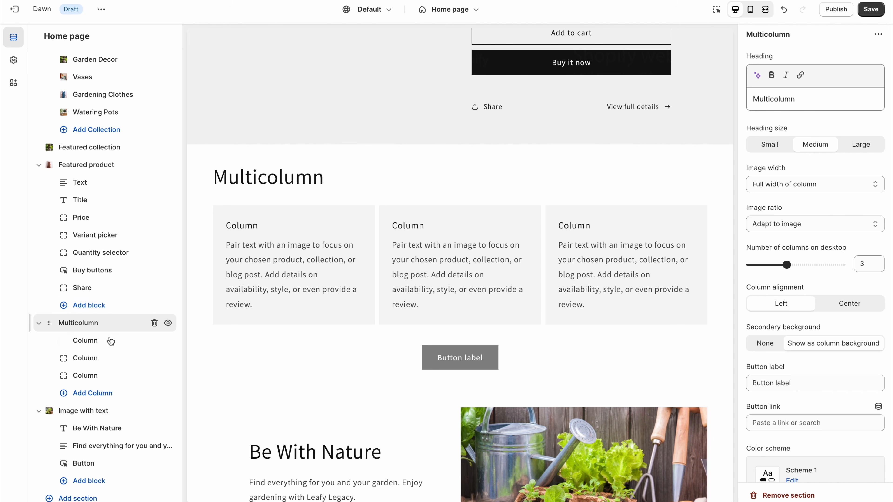
# - Apply colour Scheme 2 to the Image with text section, keeping the non-overlapping layout
pyautogui.click(98, 414)
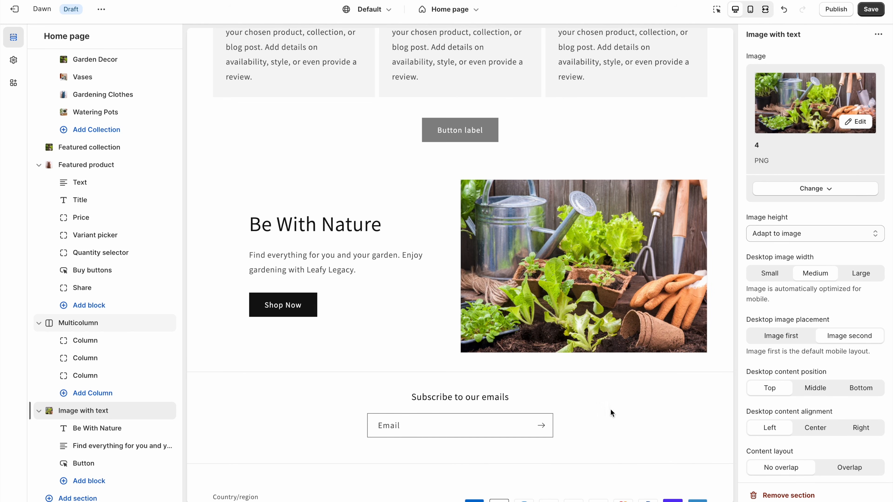
pyautogui.scroll(-4, 798, 415)
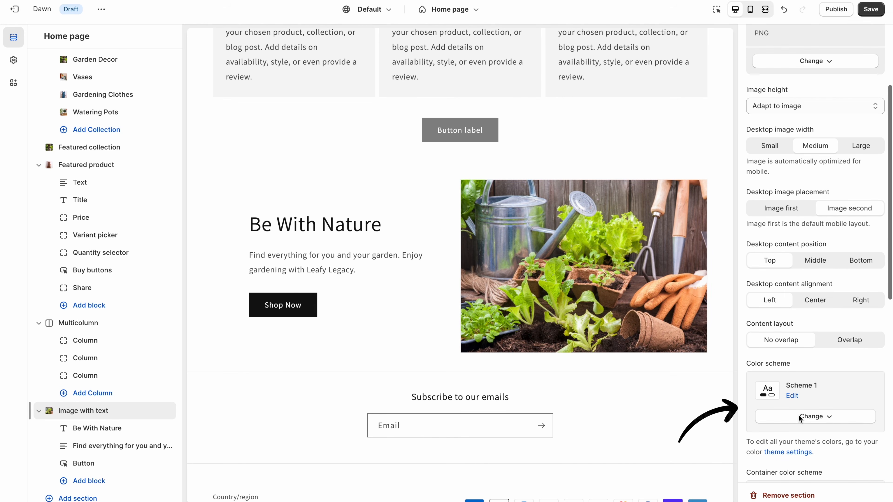
pyautogui.click(801, 417)
pyautogui.click(803, 311)
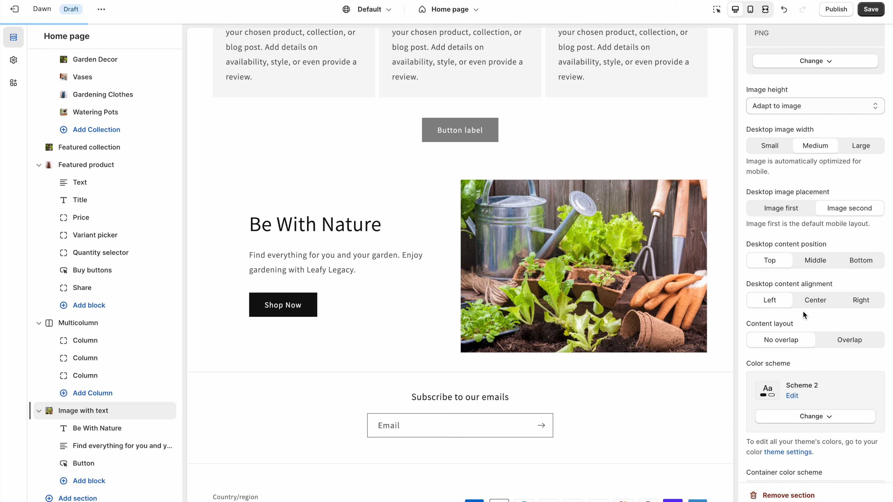
pyautogui.click(835, 334)
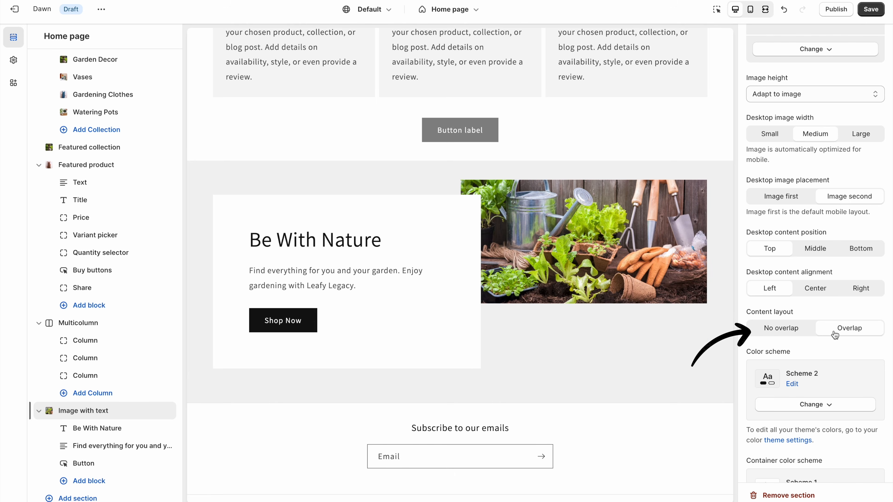
pyautogui.click(799, 332)
# - Set the section's container colour scheme to Scheme 2 and view the fullscreen preview
pyautogui.scroll(-6, 799, 332)
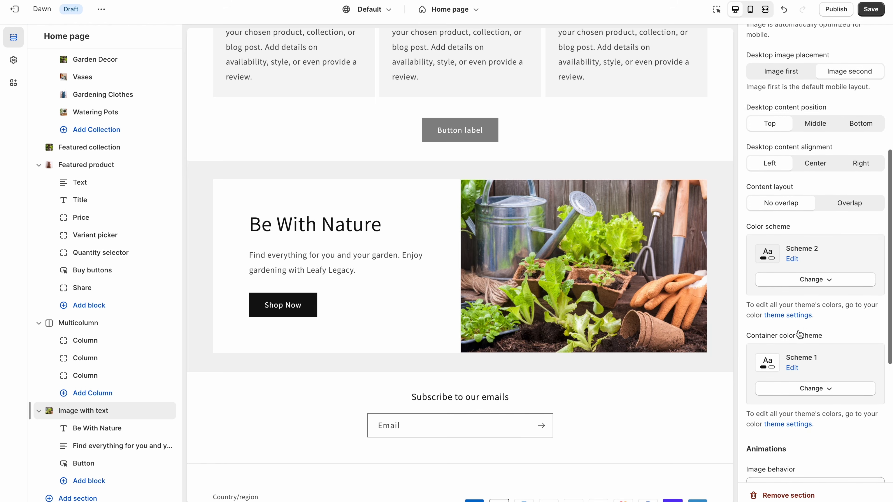
pyautogui.click(807, 307)
pyautogui.click(801, 350)
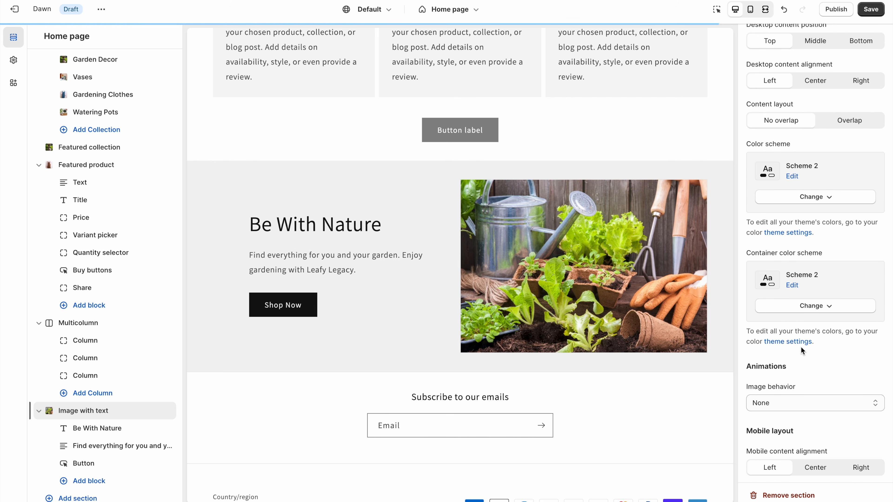
pyautogui.click(766, 9)
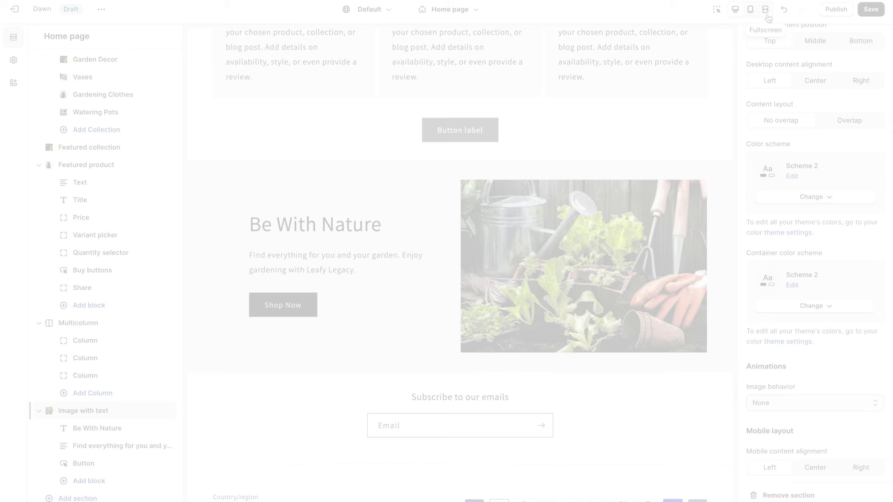
# - Scroll the storefront preview and open the Gardening Tools collection page
pyautogui.scroll(-5, 109, 355)
pyautogui.scroll(-10, 108, 356)
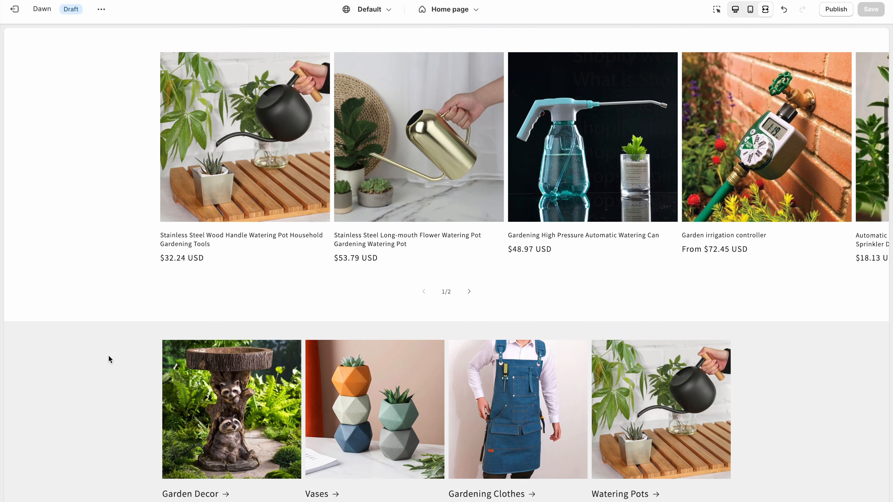
pyautogui.scroll(-4, 109, 355)
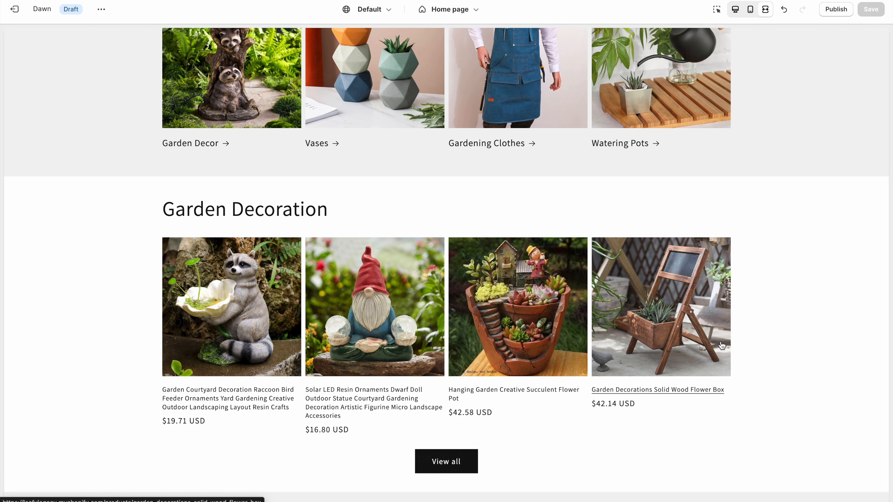
pyautogui.scroll(-8, 820, 365)
pyautogui.scroll(-8, 821, 365)
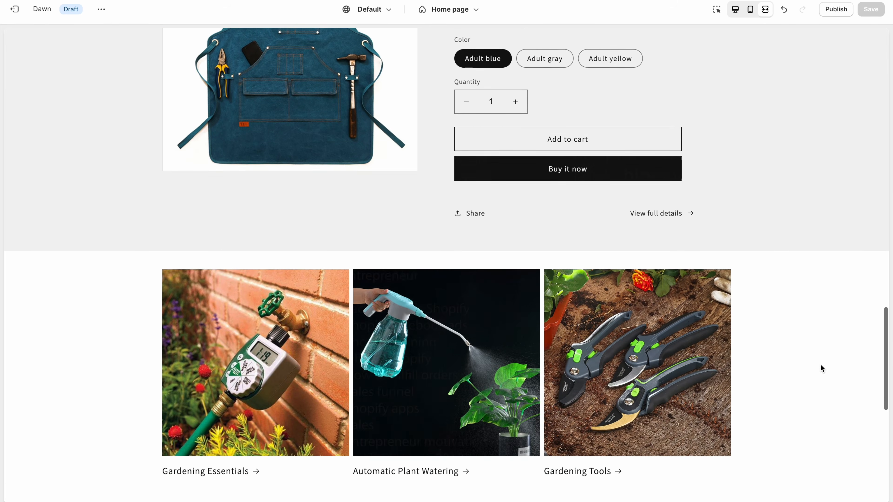
pyautogui.scroll(-4, 821, 368)
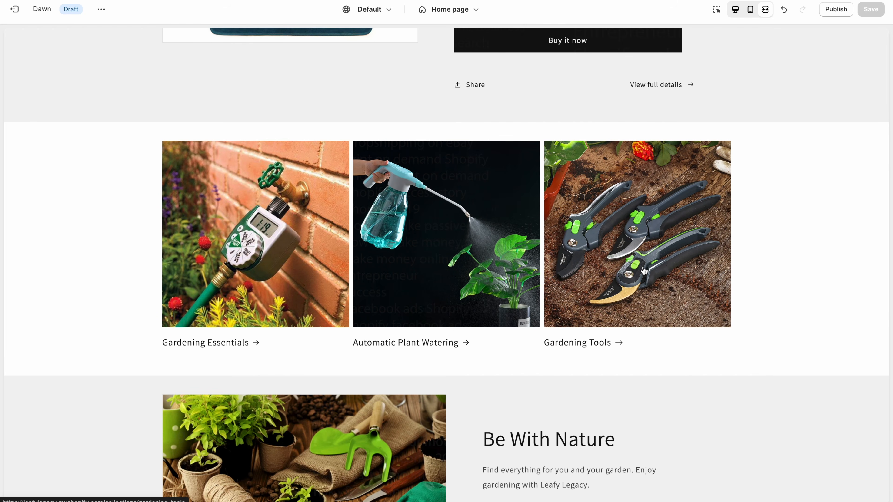
pyautogui.click(644, 271)
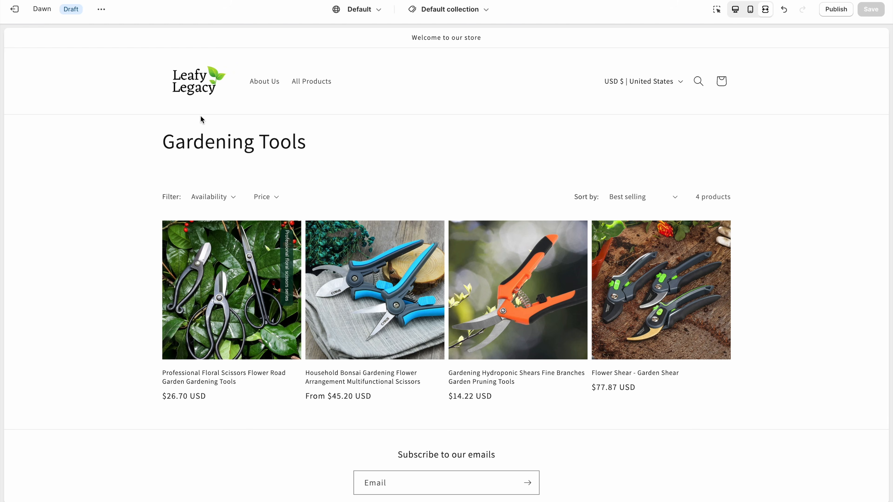
# - Return to the home page and browse the Garden Decor collection page
pyautogui.click(198, 96)
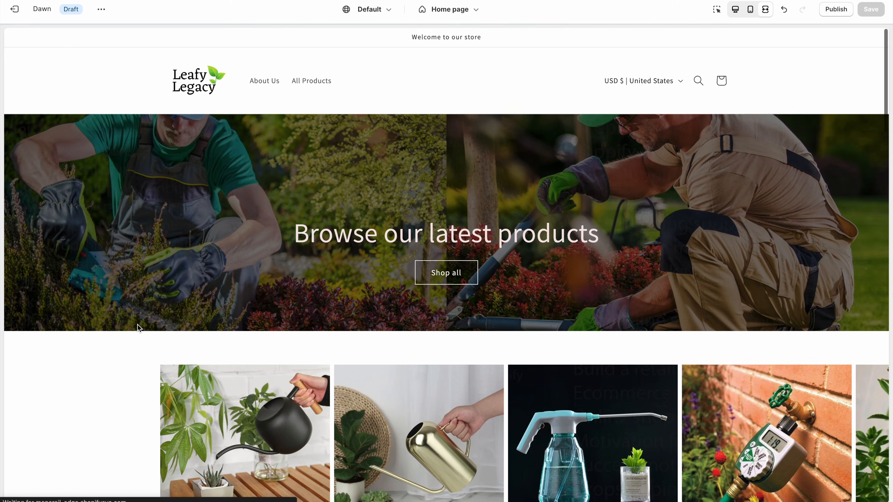
pyautogui.scroll(-7, 138, 325)
pyautogui.scroll(-5, 138, 325)
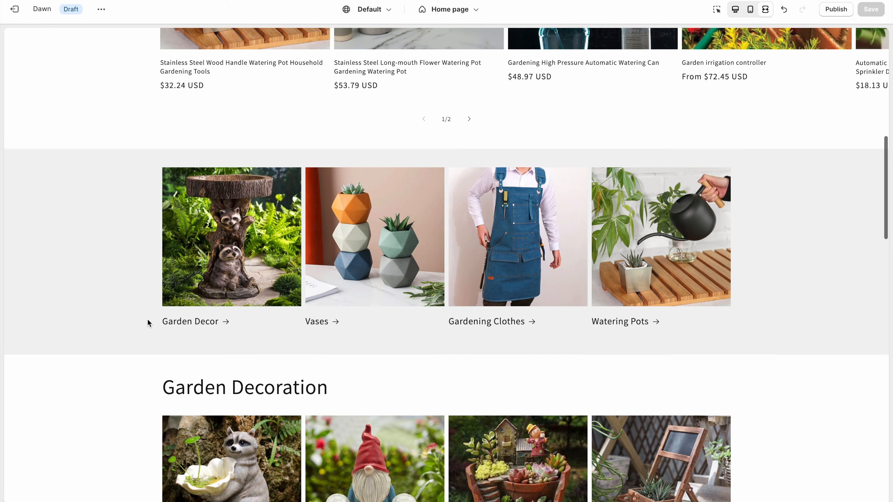
pyautogui.click(221, 296)
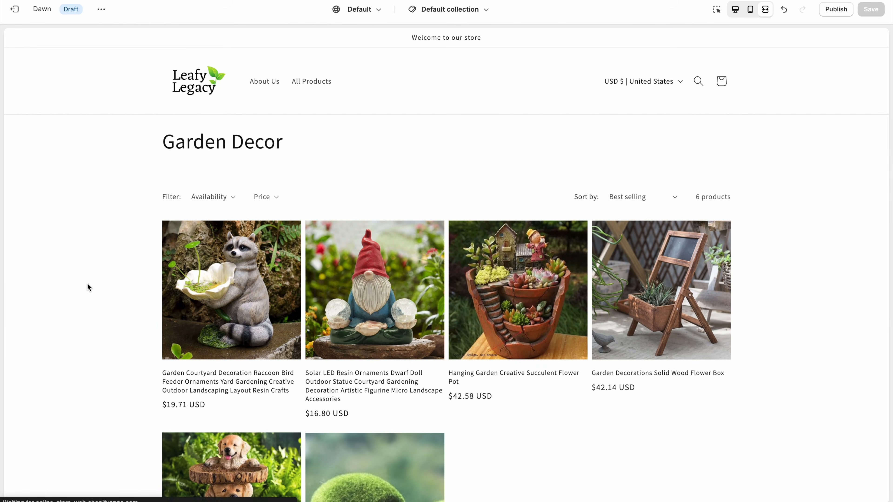
pyautogui.scroll(-3, 88, 283)
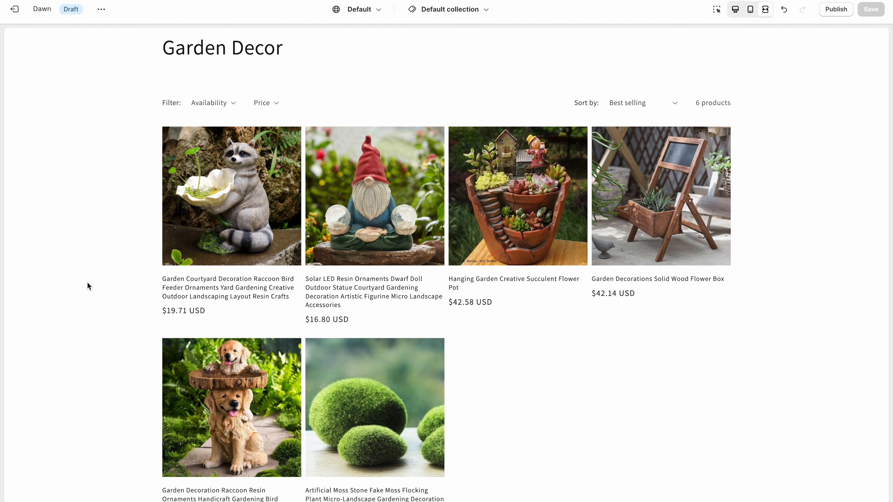
pyautogui.scroll(3, 97, 253)
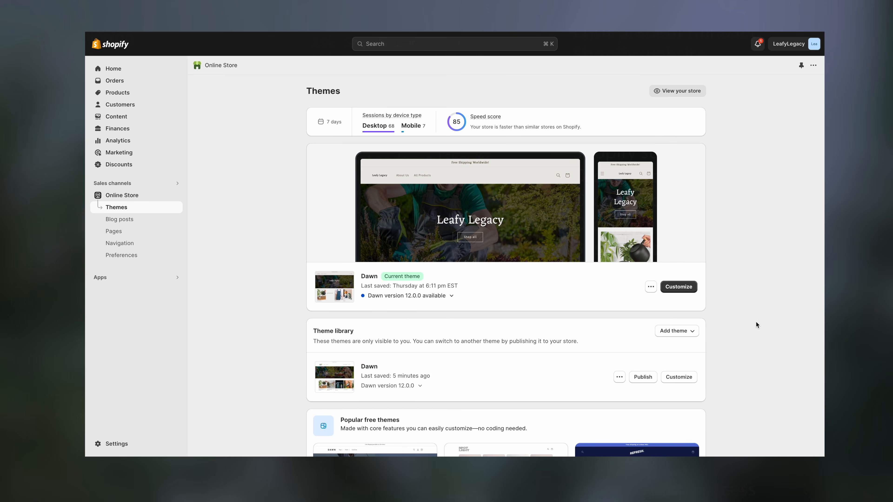
# - Open the full Shopify Theme Store and scroll through other stores' theme demo previews
pyautogui.scroll(-10, 755, 322)
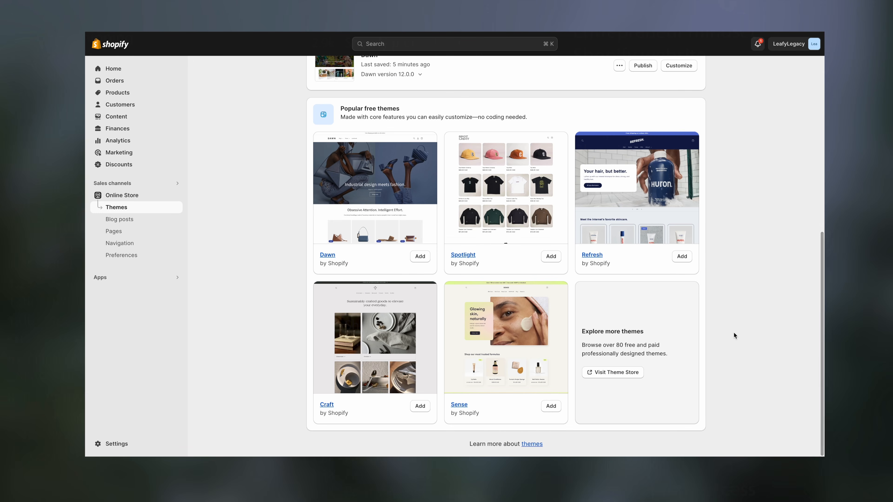
pyautogui.click(624, 372)
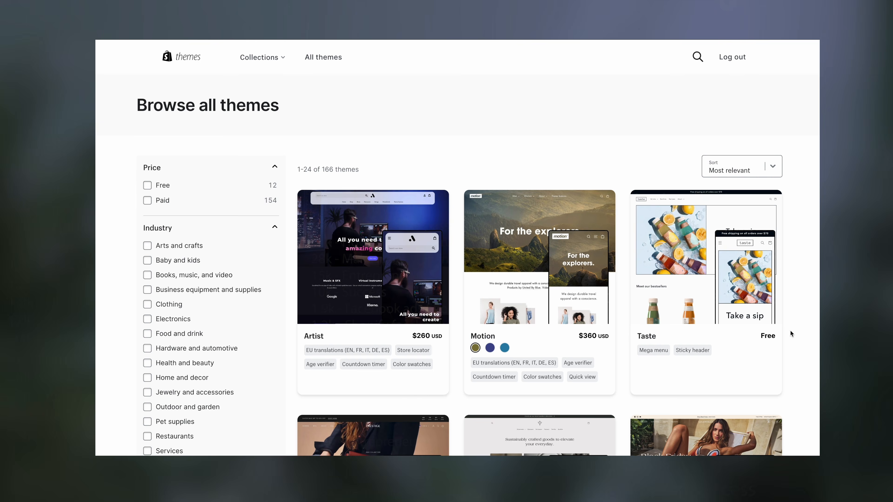
pyautogui.scroll(-6, 791, 331)
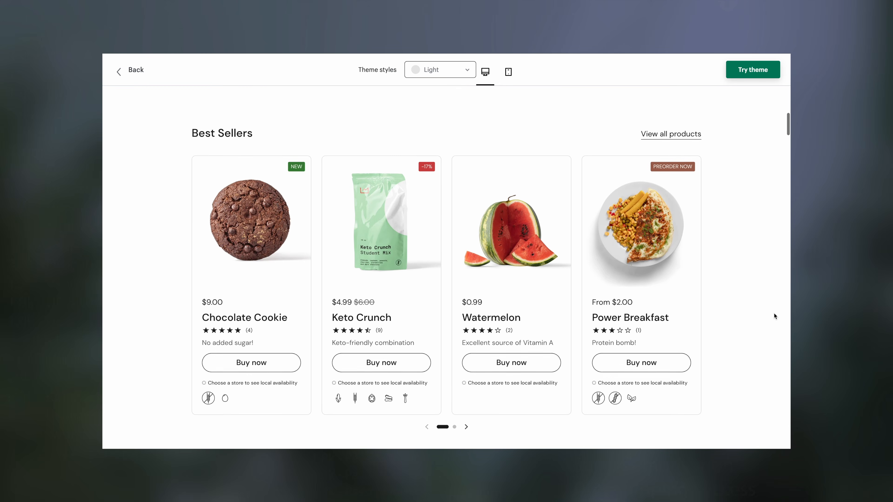
pyautogui.scroll(-5, 773, 313)
pyautogui.scroll(-10, 774, 313)
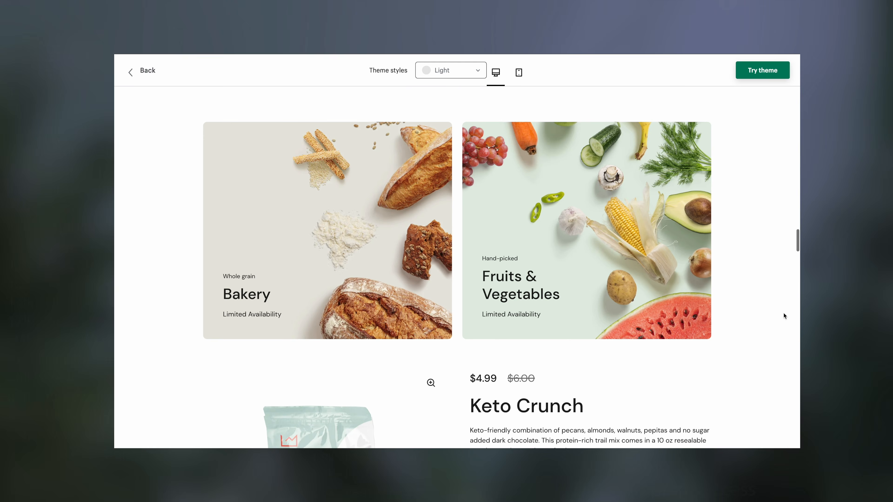
pyautogui.scroll(-6, 783, 313)
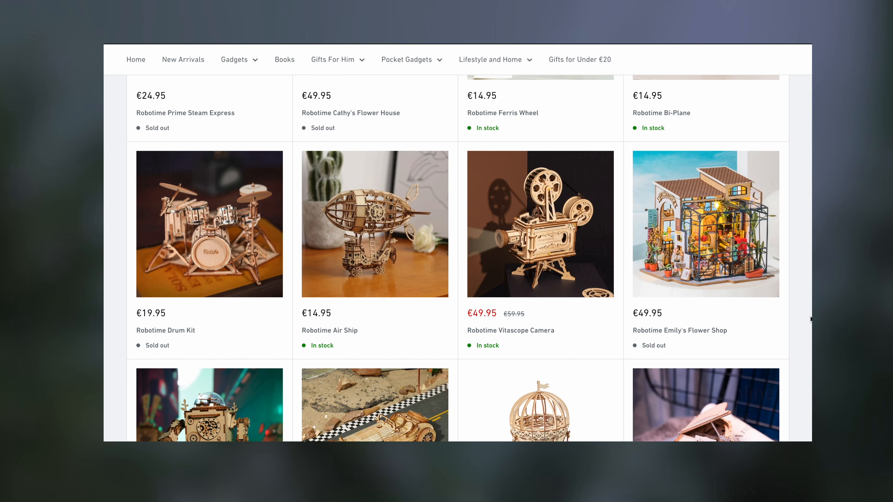
pyautogui.scroll(-13, 810, 319)
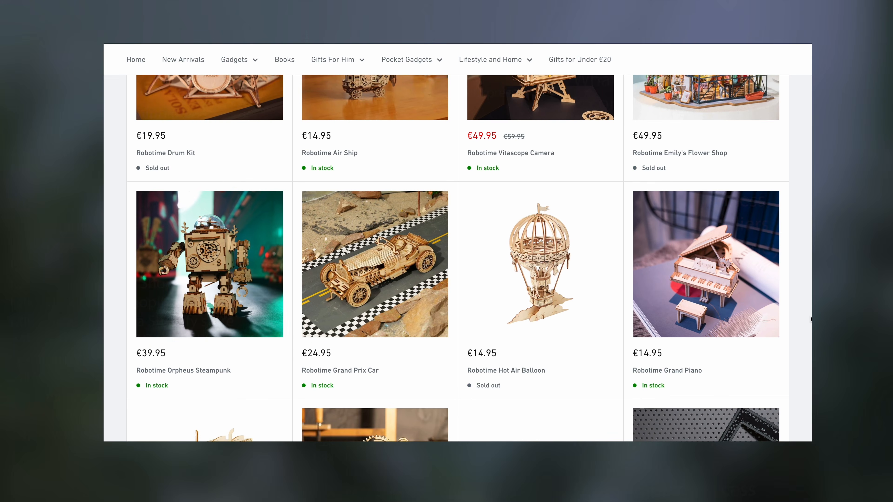
pyautogui.scroll(-6, 811, 319)
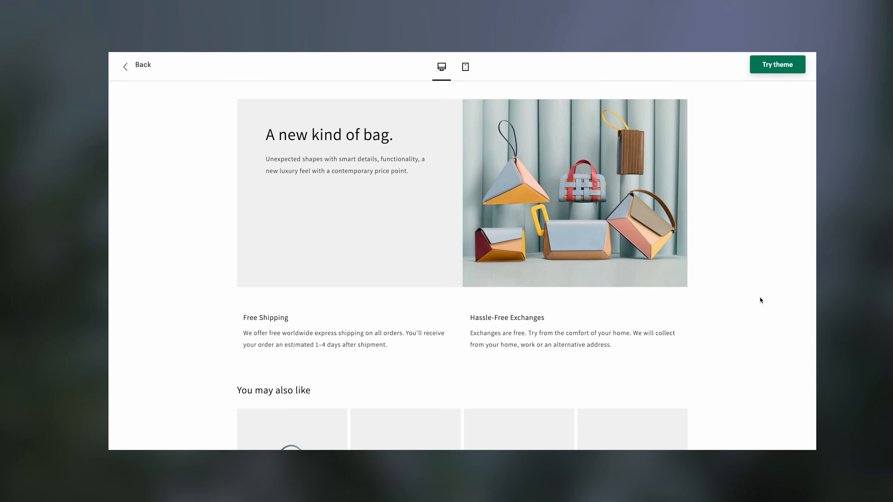
pyautogui.scroll(-5, 760, 297)
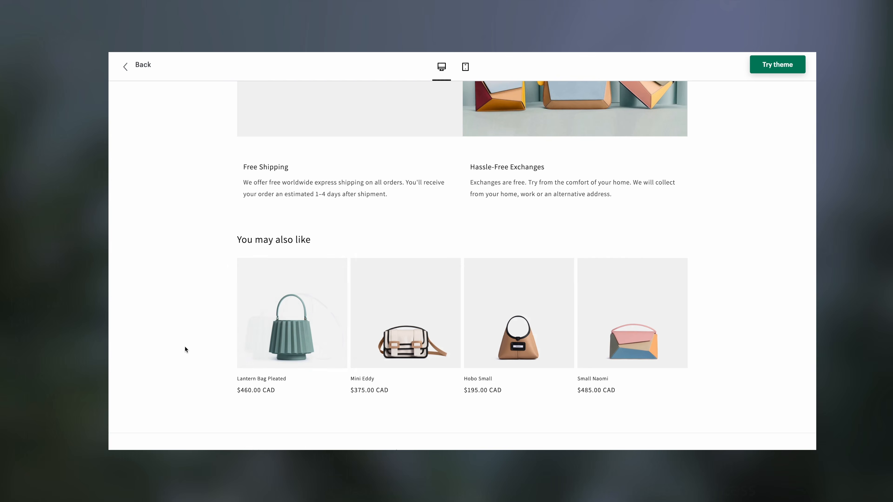
pyautogui.scroll(-5, 185, 347)
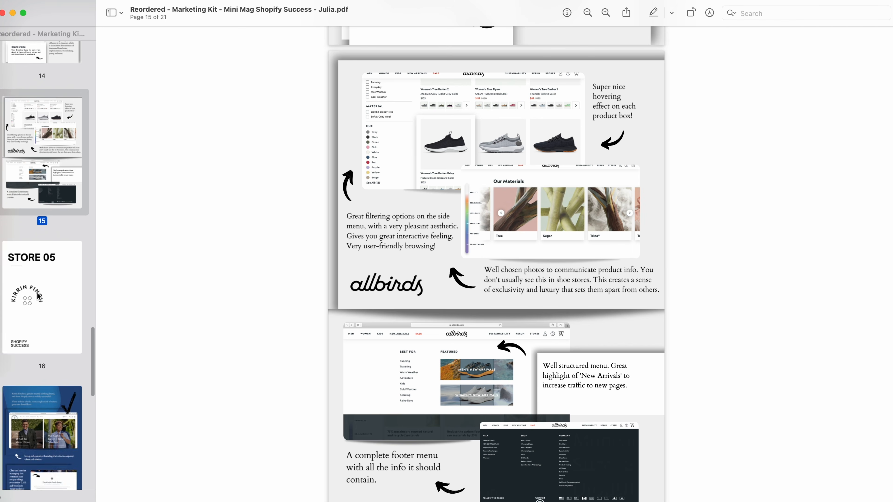
# - Scroll up and down through the marketing kit PDF pages in Preview
pyautogui.scroll(10, 37, 292)
pyautogui.scroll(-15, 289, 261)
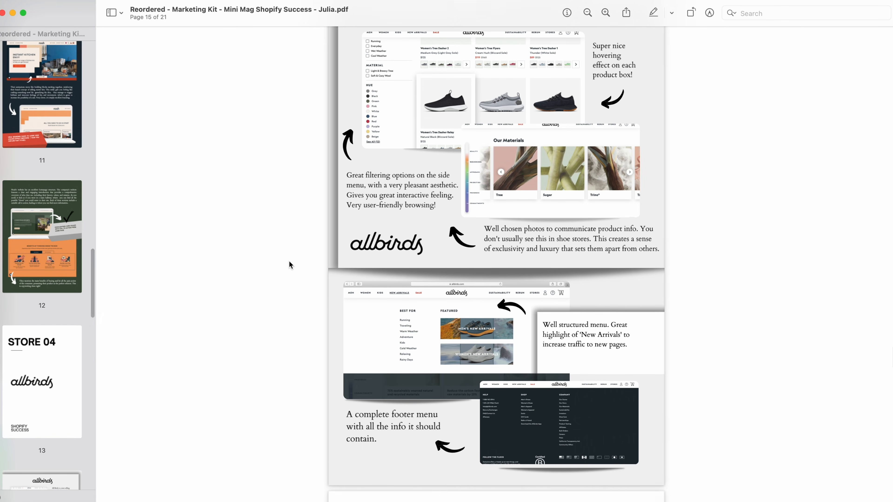
pyautogui.scroll(-5, 497, 347)
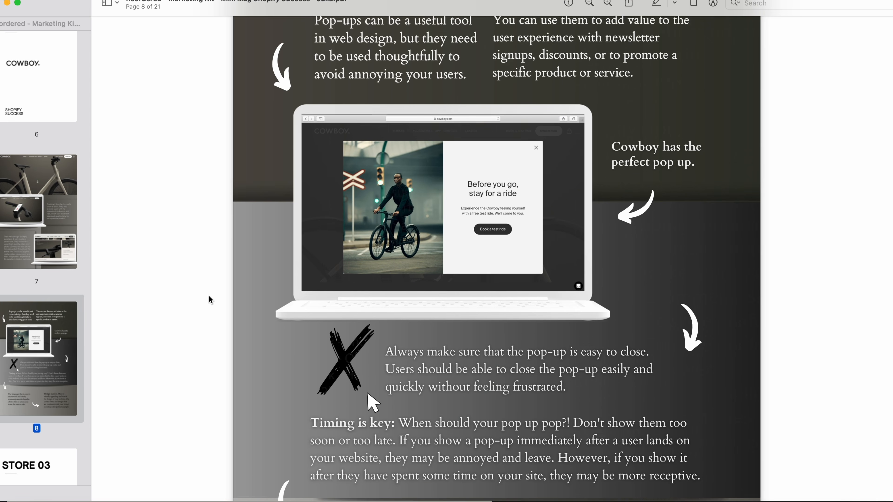
pyautogui.scroll(-2, 210, 296)
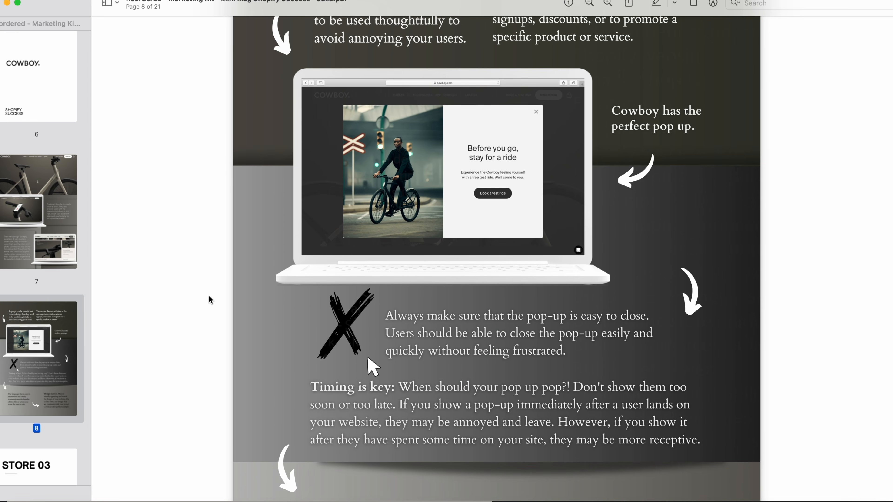
pyautogui.scroll(6, 209, 297)
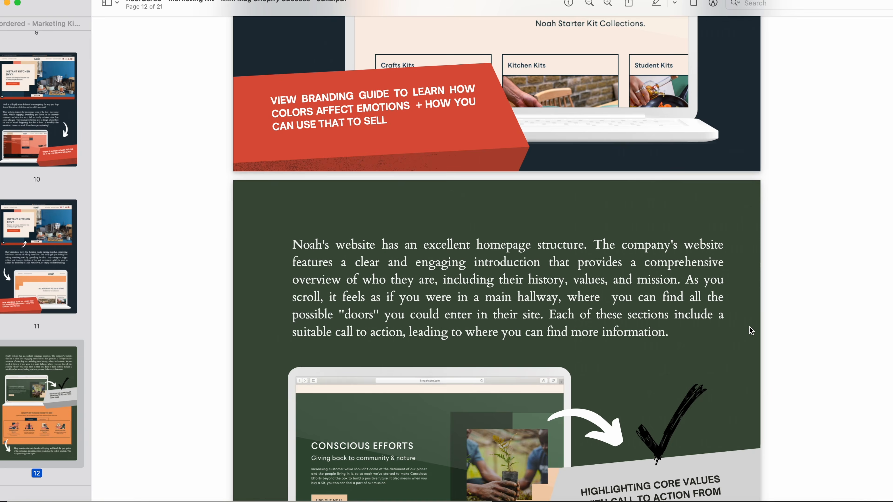
pyautogui.scroll(10, 749, 327)
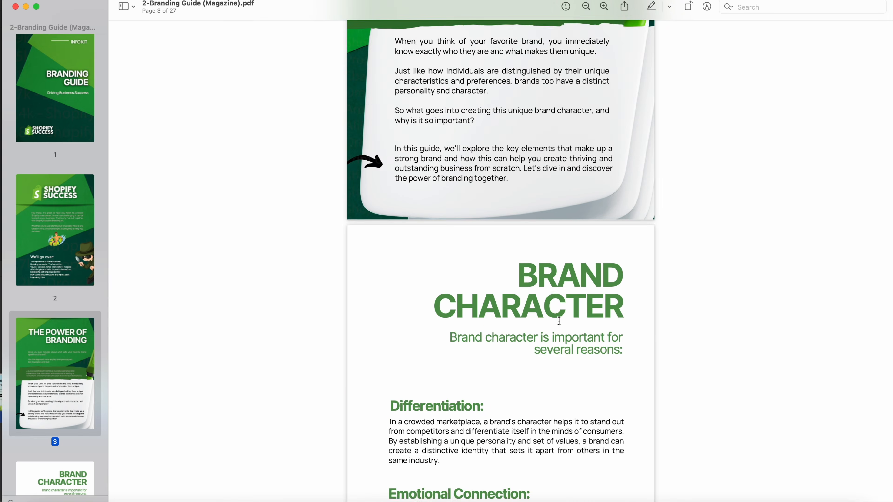
# - Scroll the Branding Guide PDF and jump to its Visual Identity page via the page 11 thumbnail
pyautogui.scroll(-10, 559, 320)
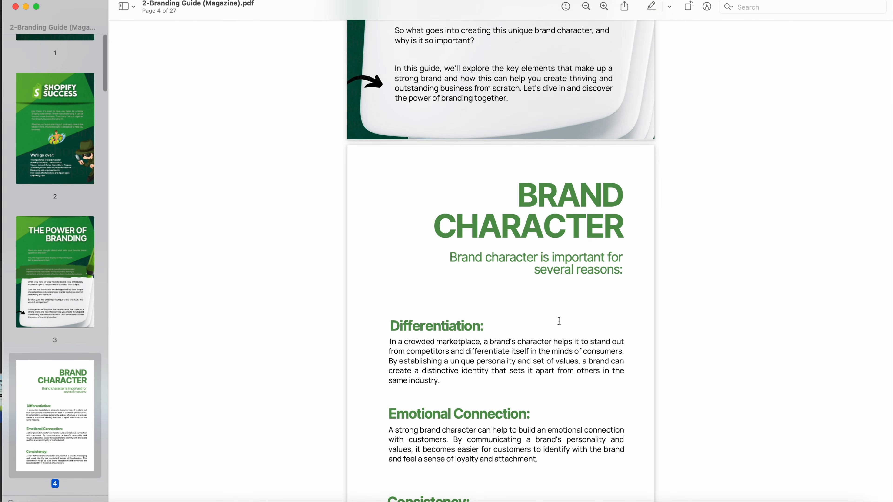
pyautogui.scroll(-10, 56, 345)
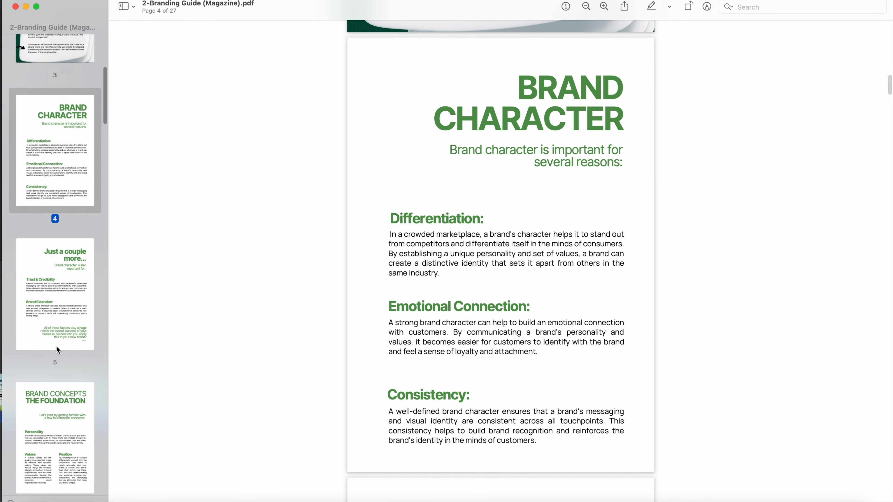
pyautogui.click(88, 328)
pyautogui.scroll(-3, 87, 328)
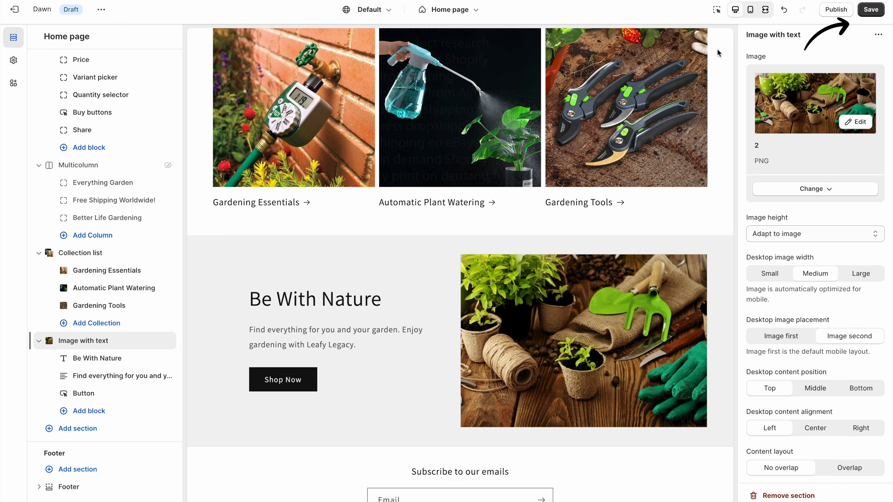
# - Save the theme edits and open the Gardening High Pressure Automatic Watering Can product page in the editor
pyautogui.click(871, 15)
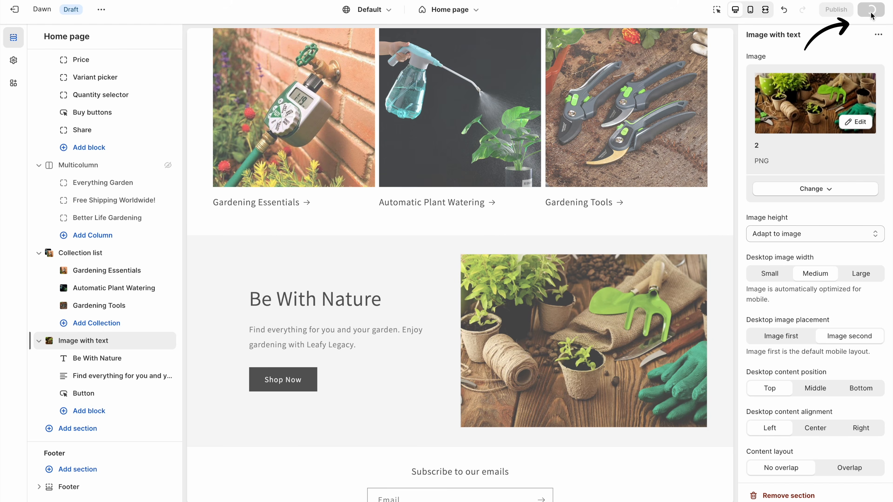
pyautogui.click(766, 11)
pyautogui.scroll(15, 818, 220)
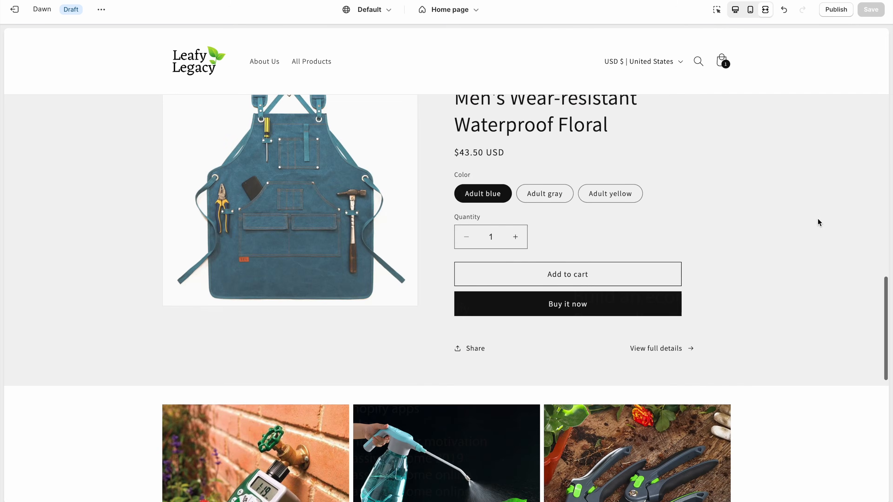
pyautogui.scroll(10, 818, 218)
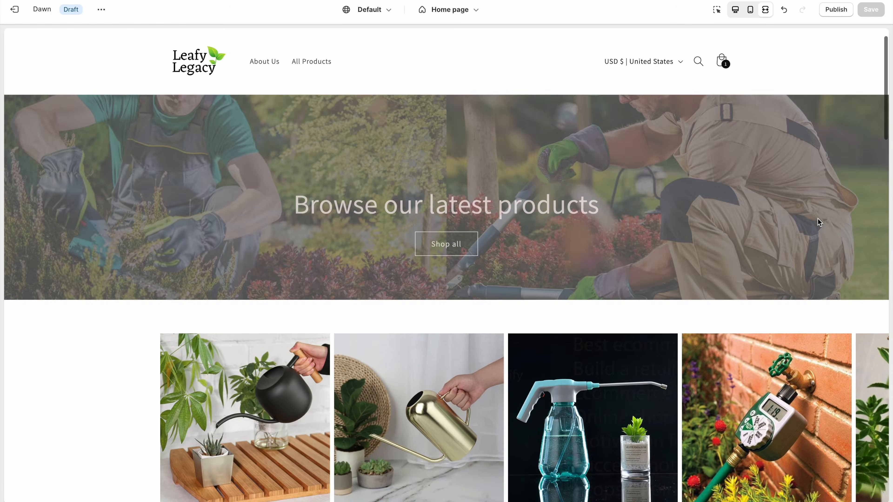
pyautogui.scroll(-2, 792, 197)
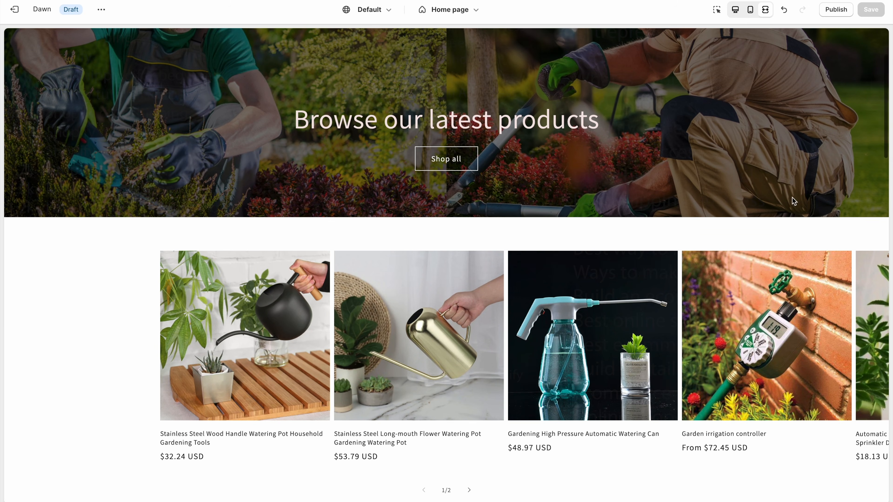
pyautogui.click(578, 376)
pyautogui.click(735, 16)
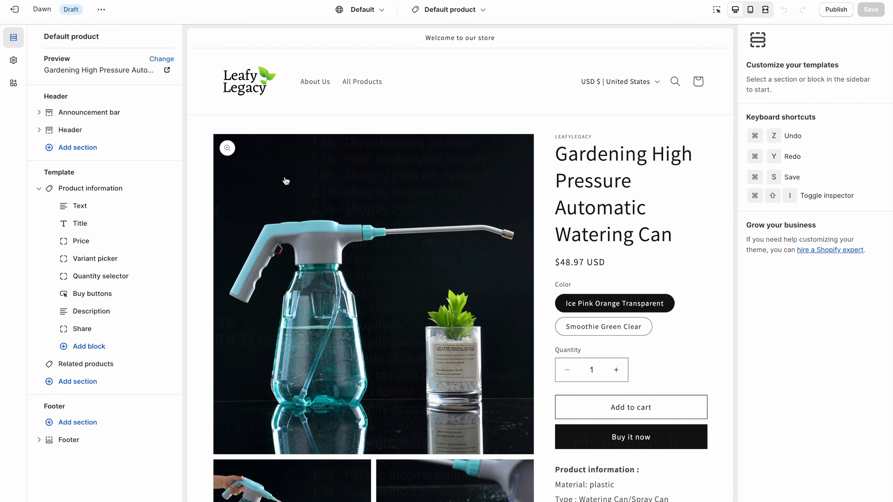
# - In the Product information section, set Desktop media width to Small
pyautogui.click(118, 195)
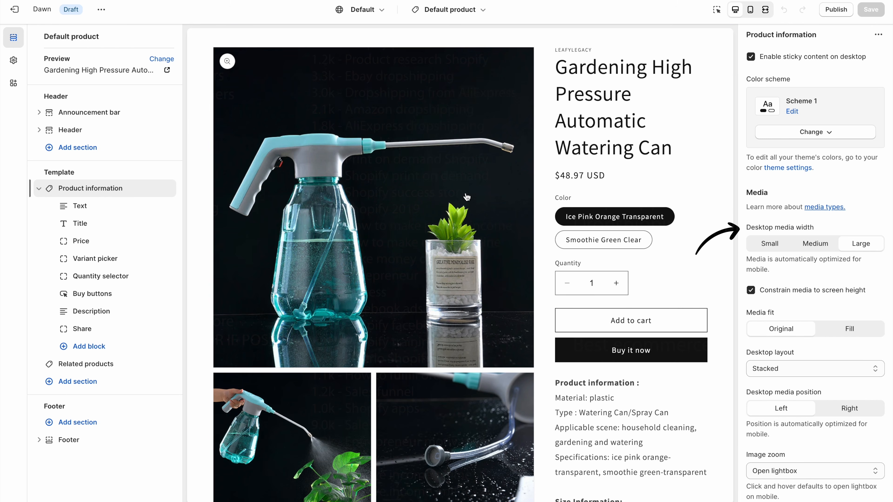
pyautogui.click(819, 244)
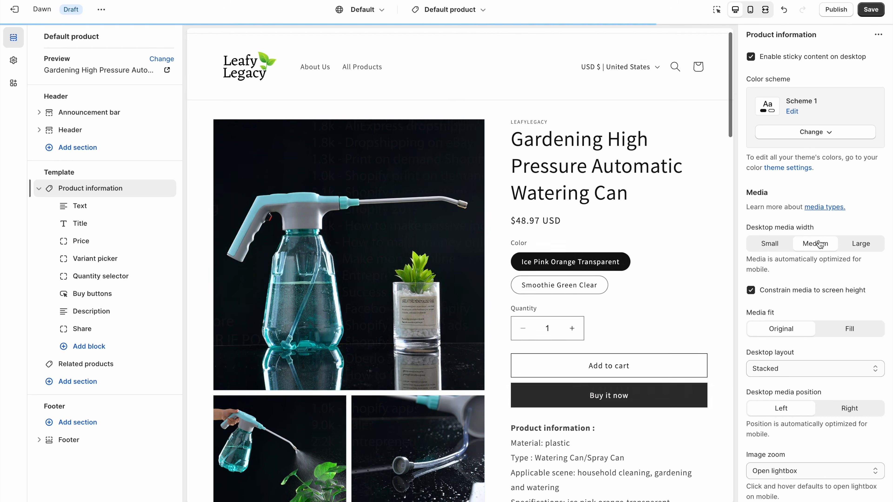
pyautogui.click(769, 246)
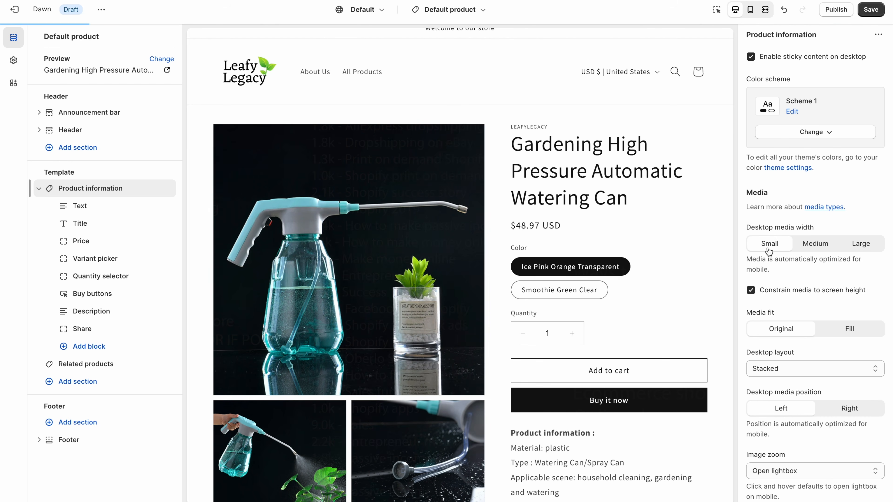
pyautogui.click(765, 10)
pyautogui.scroll(2, 774, 142)
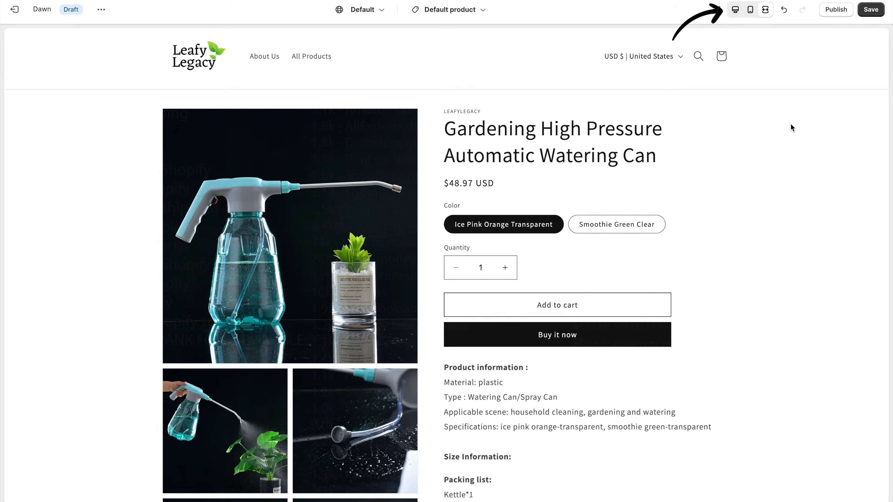
pyautogui.click(736, 10)
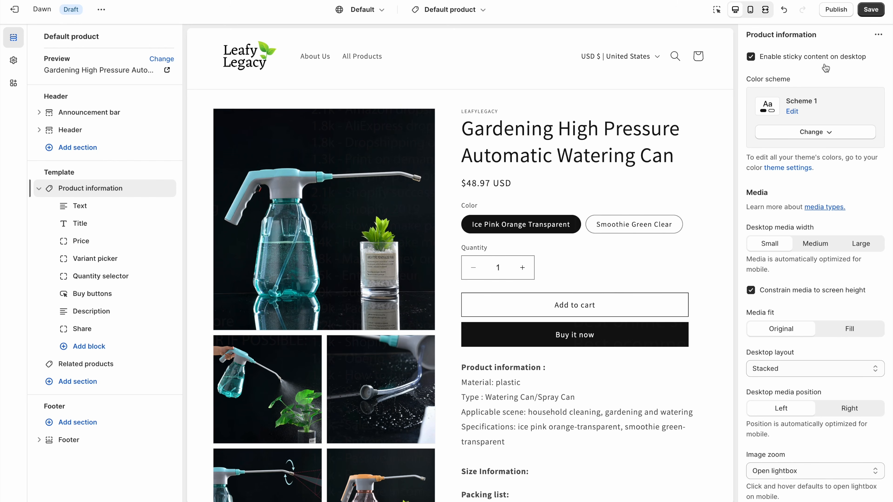
pyautogui.scroll(-4, 822, 321)
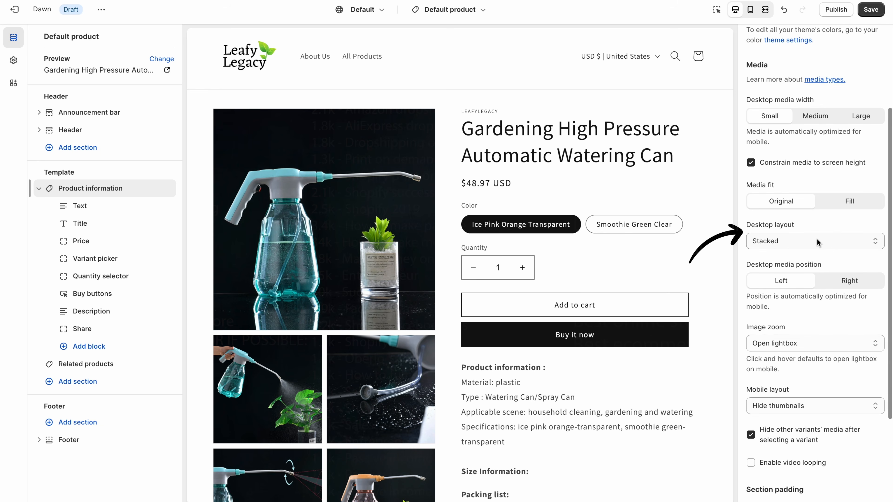
# - Try the 2 columns, Thumbnails and Thumbnail carousel desktop layouts for the product gallery
pyautogui.click(817, 242)
pyautogui.click(813, 251)
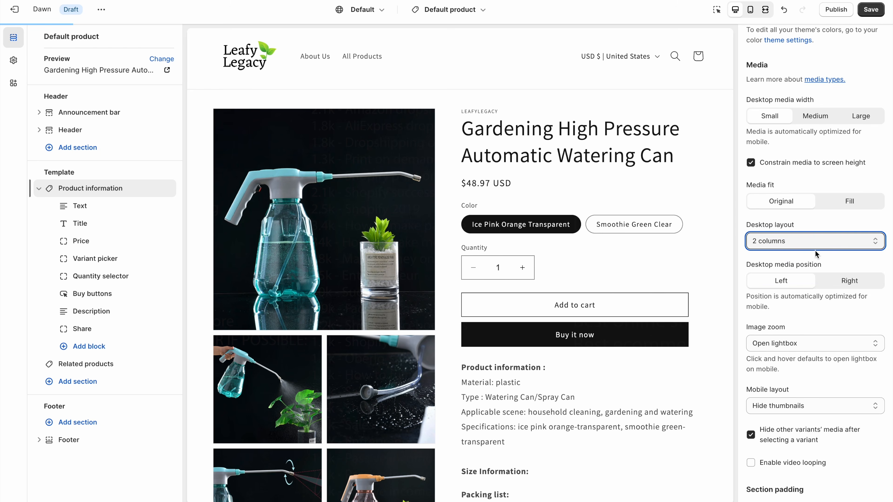
pyautogui.click(813, 250)
pyautogui.click(813, 251)
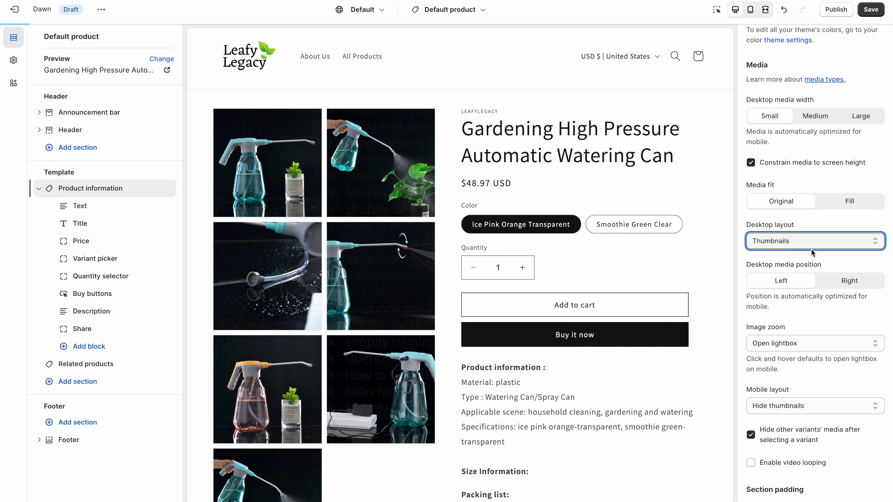
pyautogui.click(807, 249)
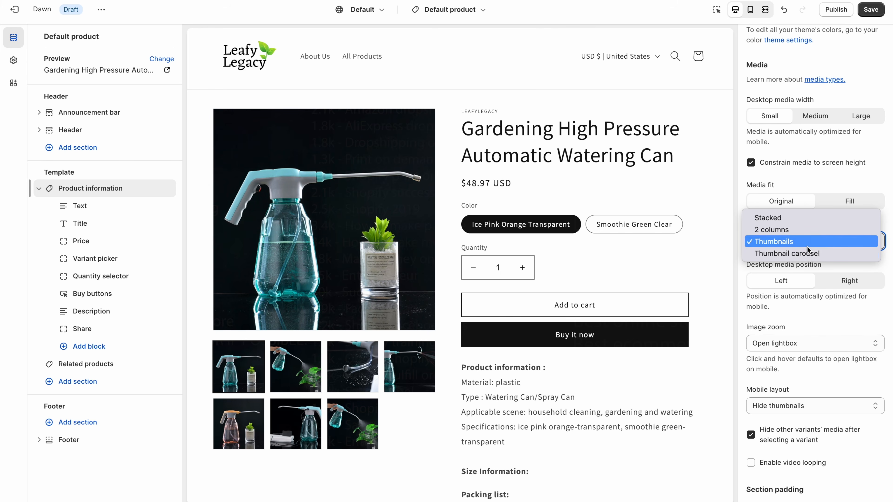
pyautogui.click(812, 254)
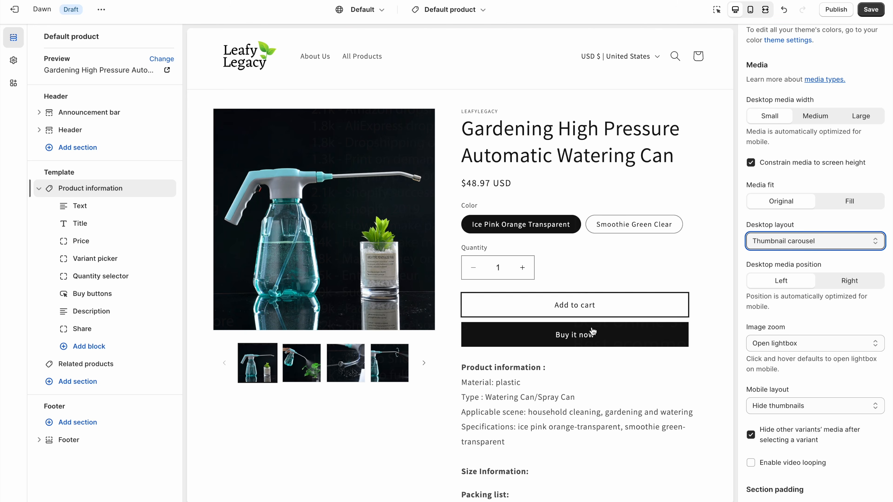
pyautogui.click(419, 368)
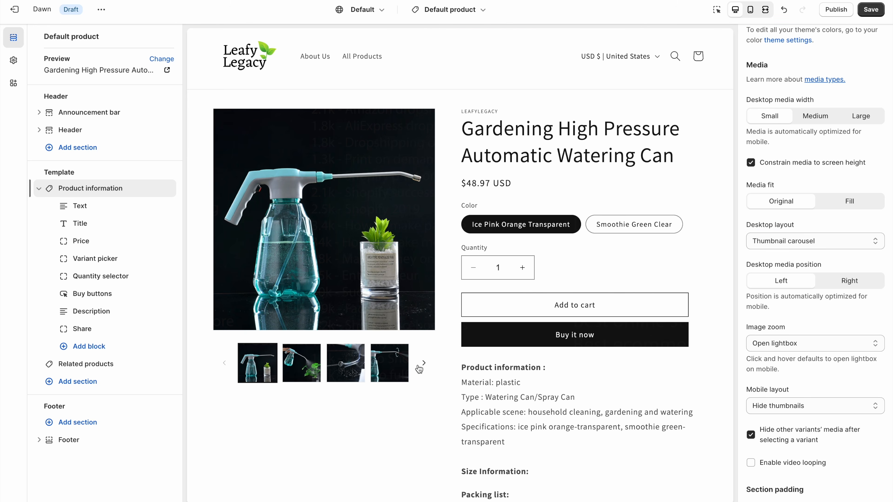
pyautogui.click(387, 372)
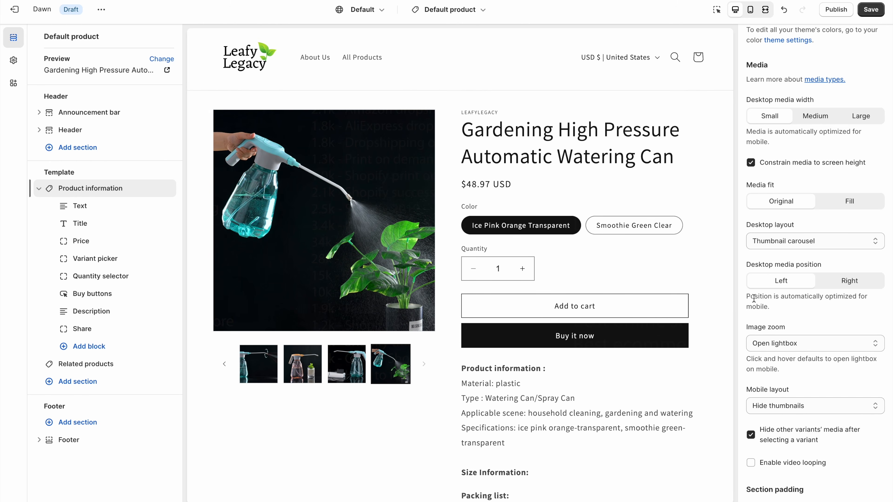
# - Settle on the Thumbnails desktop layout and check the charger and sprayer thumbnails
pyautogui.click(797, 245)
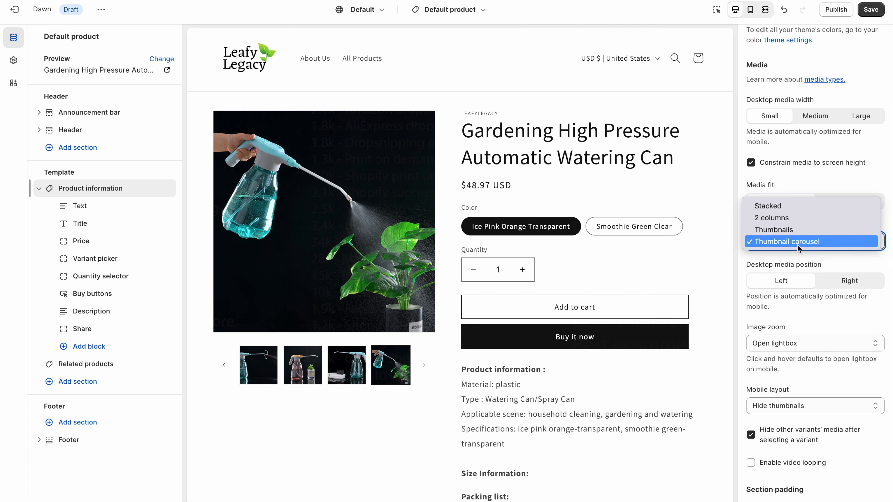
pyautogui.click(798, 232)
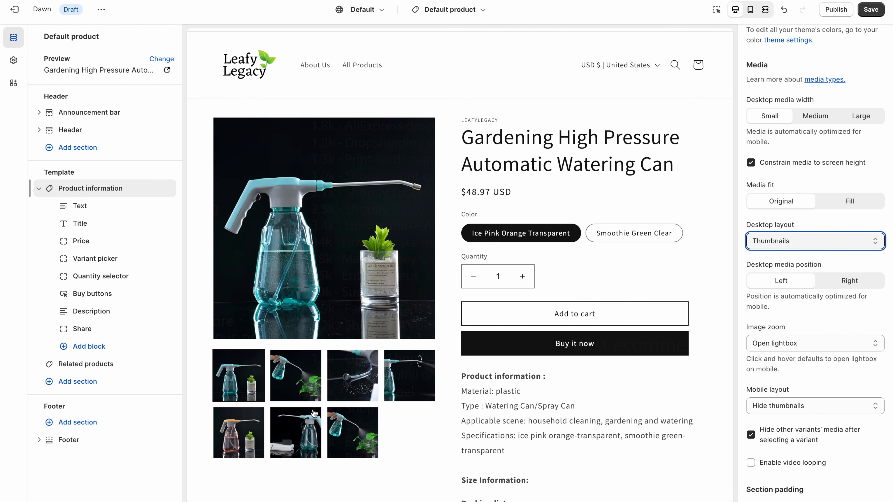
pyautogui.click(309, 424)
pyautogui.click(256, 426)
pyautogui.click(252, 382)
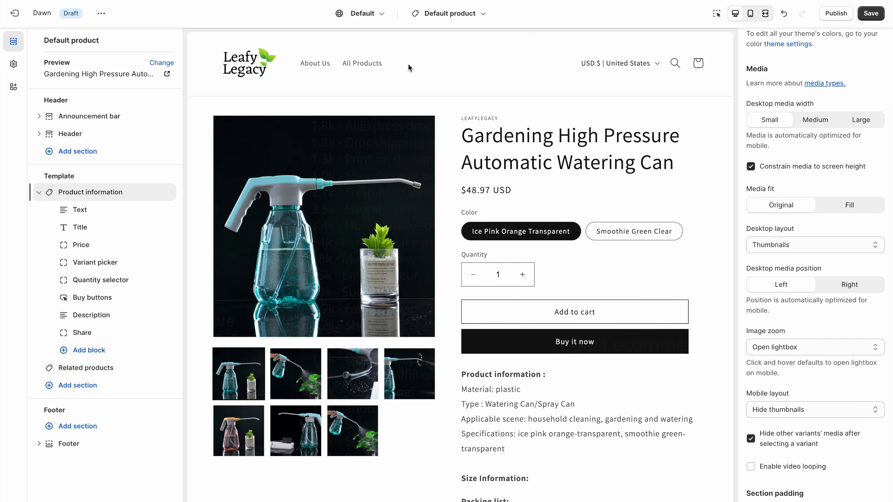
# - Save the product page design, then open the Main menu under Online Store > Navigation
pyautogui.click(868, 14)
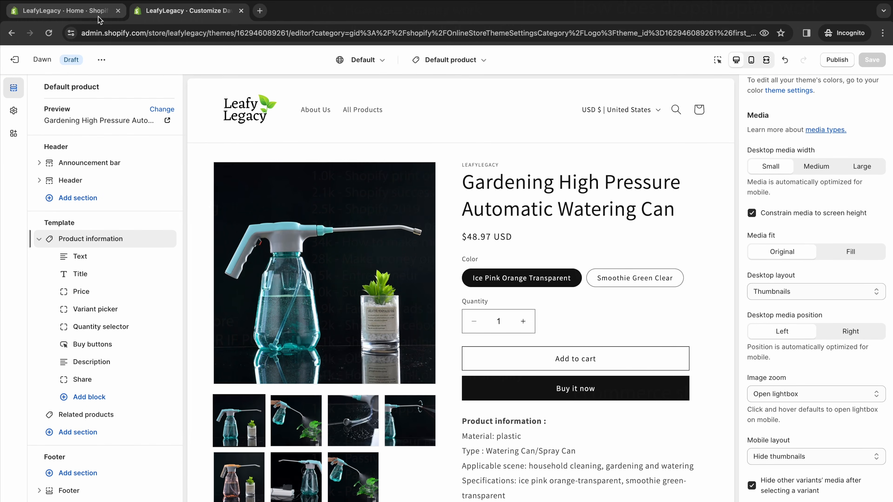
pyautogui.click(95, 5)
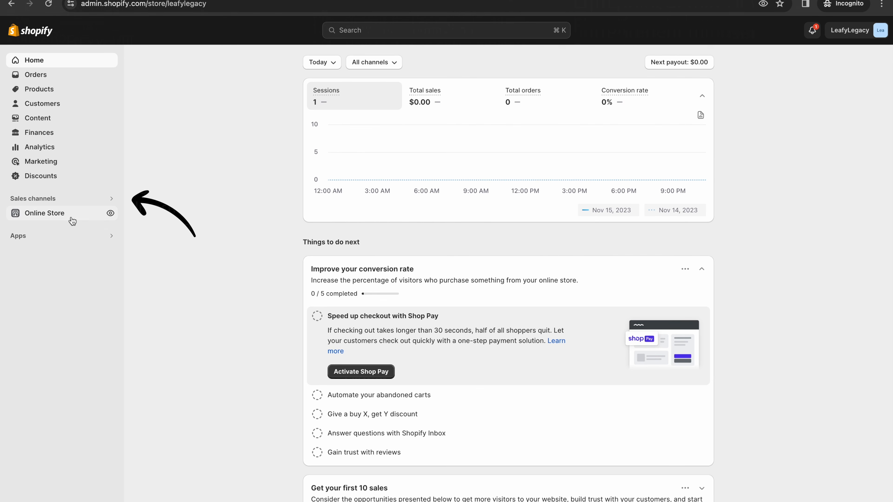
pyautogui.click(72, 202)
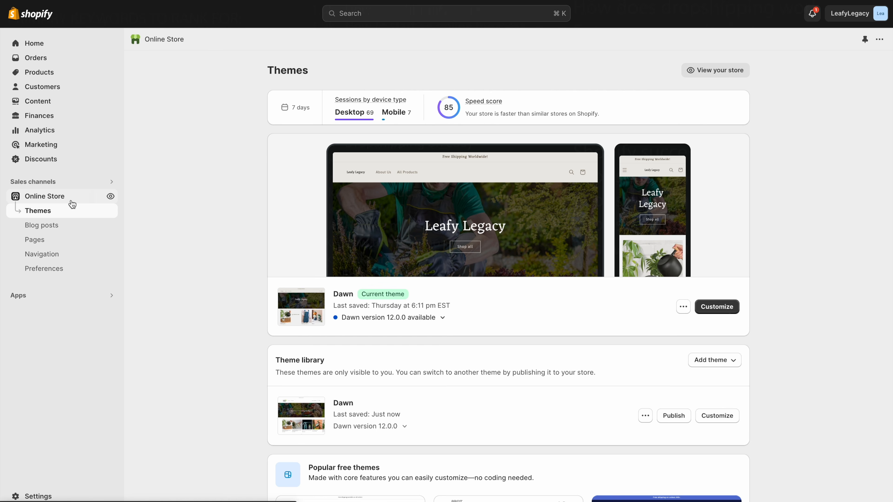
pyautogui.click(65, 261)
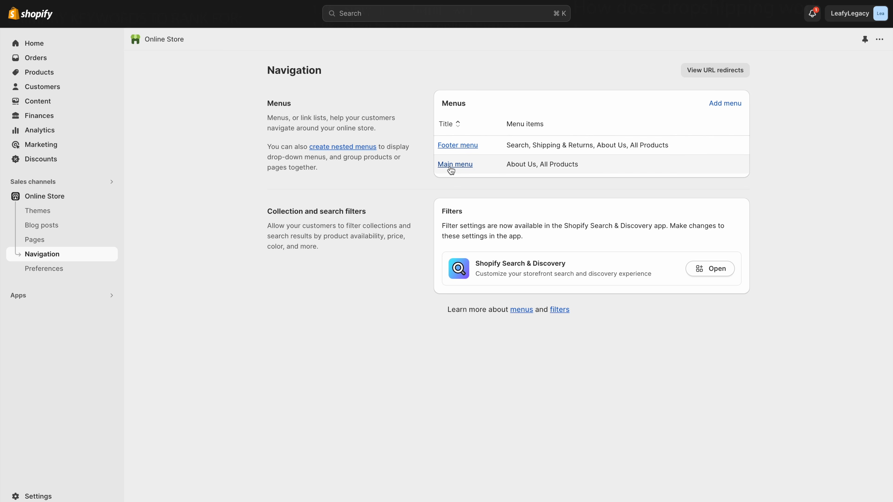
pyautogui.click(452, 165)
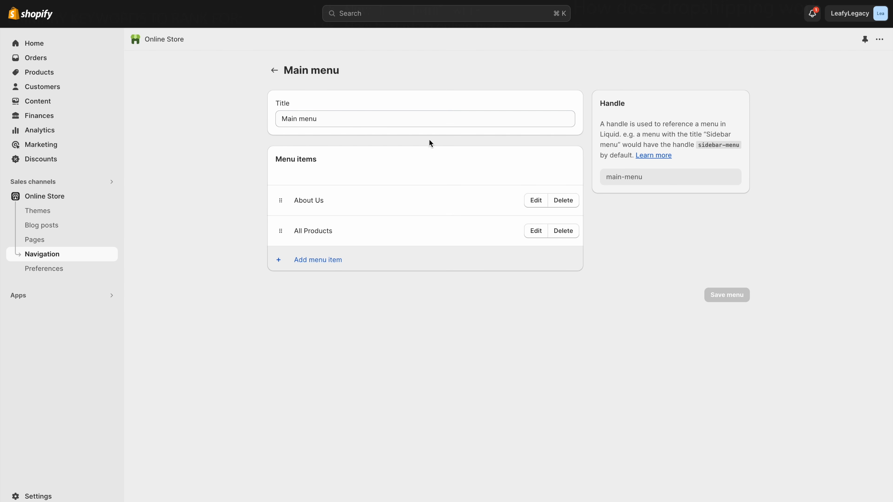
# - Remove the All Products and About Us items from the Main menu
pyautogui.click(575, 232)
pyautogui.click(584, 286)
pyautogui.click(563, 198)
pyautogui.click(583, 285)
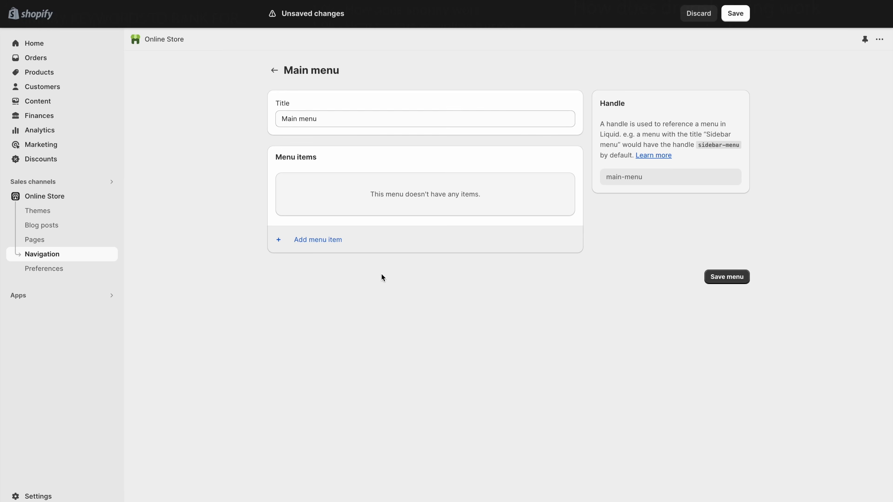
# - Add a 'Gardening Tools' menu item linked to the Gardening Tools collection
pyautogui.click(308, 242)
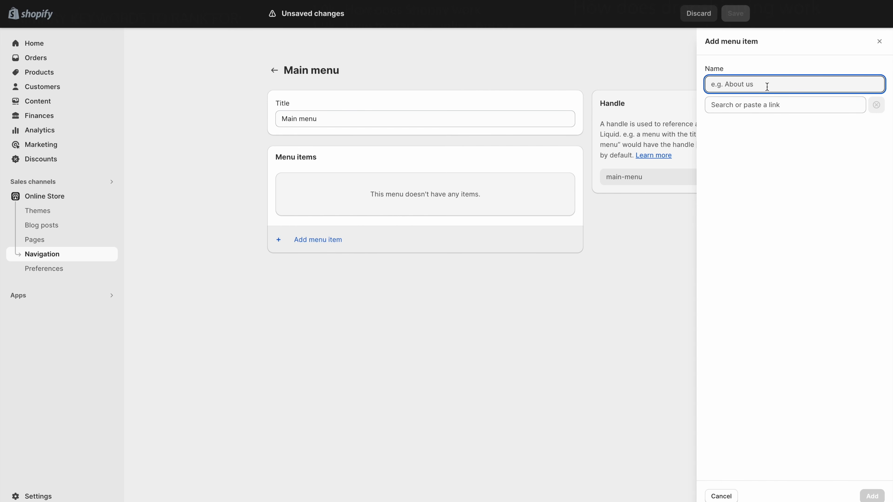
pyautogui.write('Gardeni')
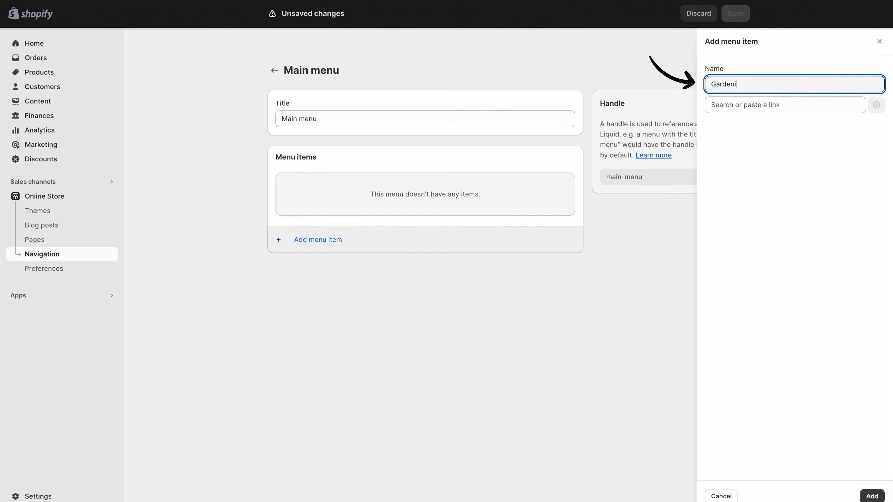
pyautogui.write('ng Tools')
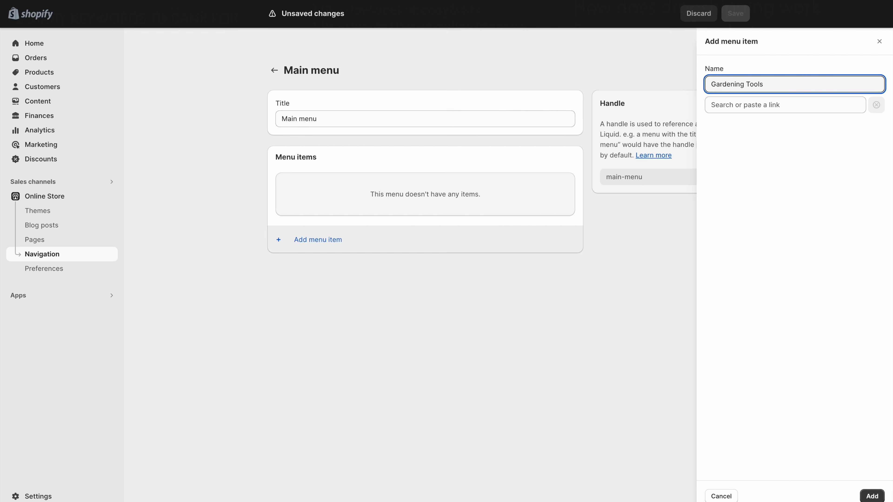
pyautogui.click(786, 110)
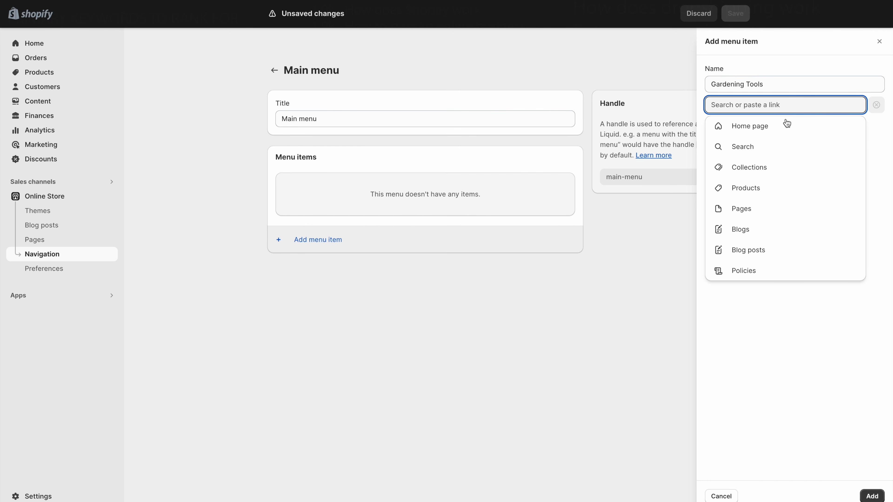
pyautogui.click(766, 169)
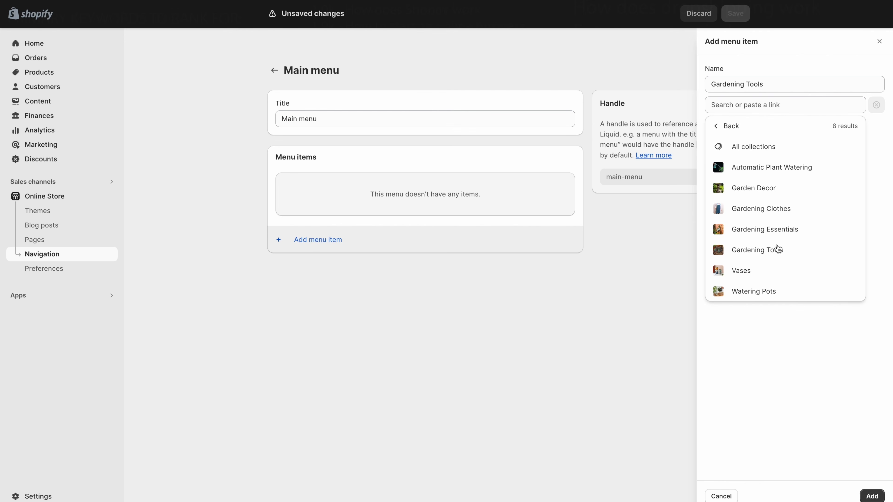
pyautogui.click(772, 250)
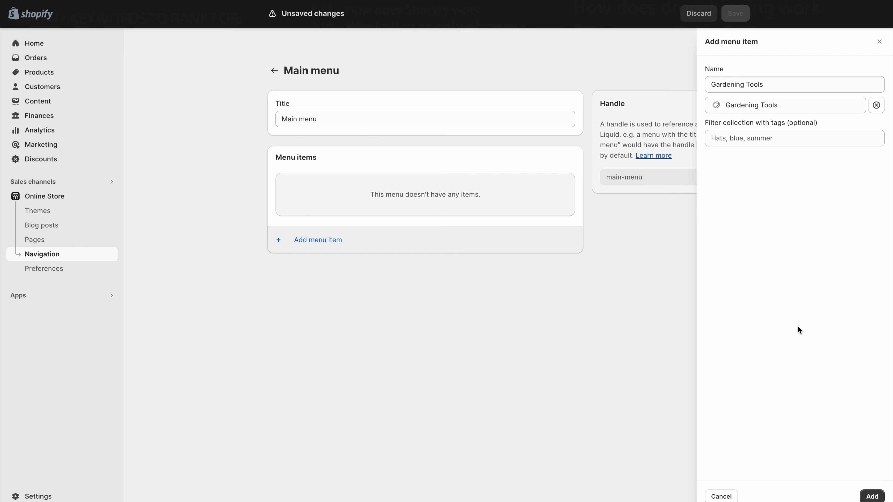
pyautogui.click(868, 497)
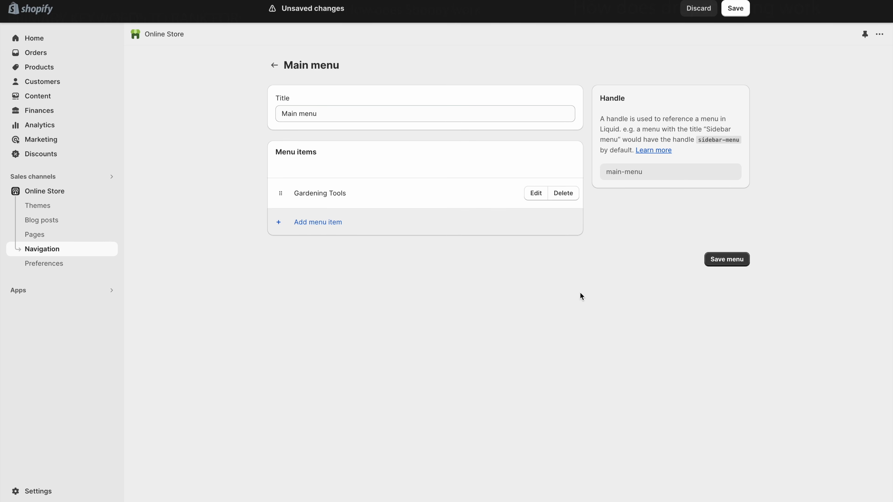
# - Add a 'Gardening Essentials' menu item linked to the Gardening Essentials collection
pyautogui.click(333, 230)
pyautogui.write('Gardening Essentials')
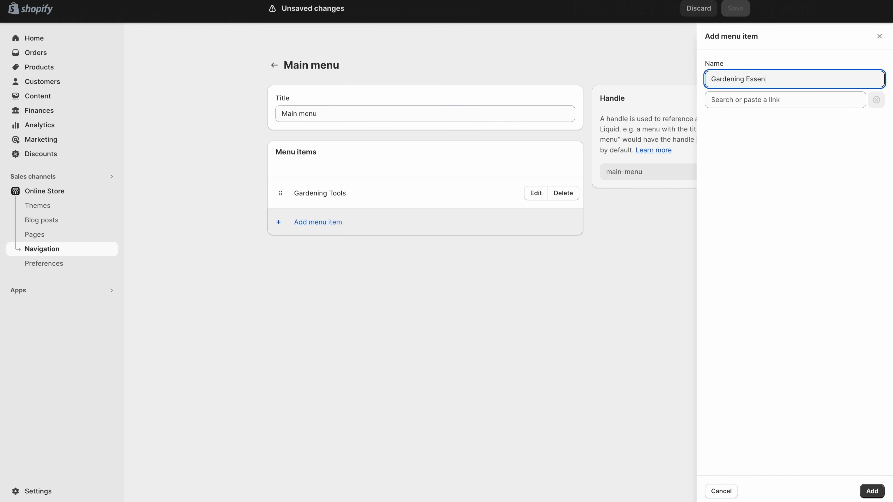
pyautogui.click(780, 99)
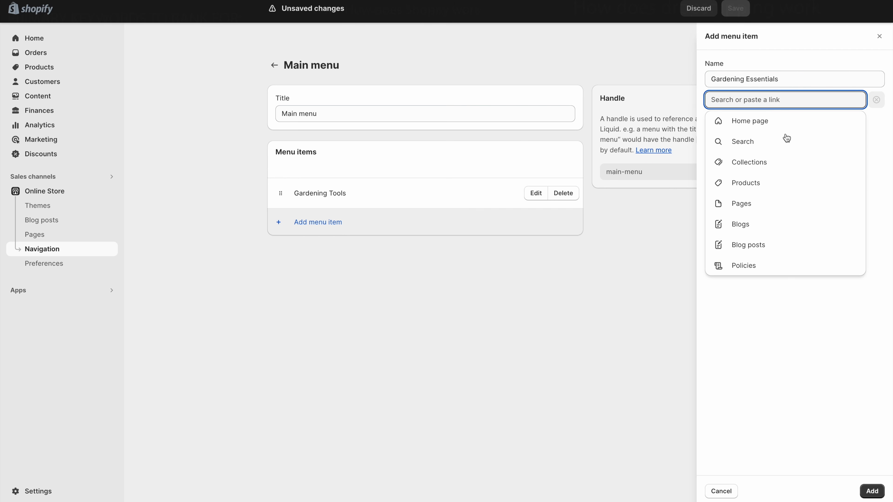
pyautogui.click(765, 163)
pyautogui.click(777, 227)
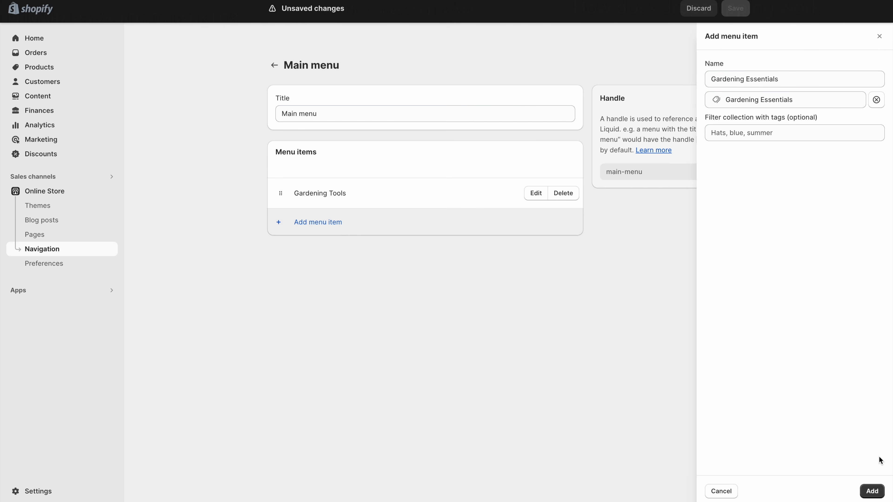
pyautogui.click(872, 491)
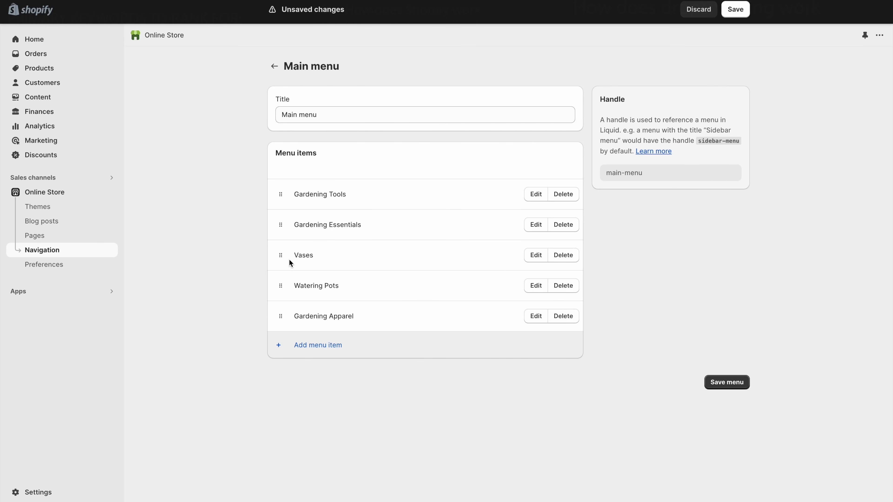
# - Arrange the five items at top level and save the menu
pyautogui.moveTo(281, 255)
pyautogui.mouseDown()
pyautogui.moveTo(281, 247)
pyautogui.moveTo(308, 252)
pyautogui.moveTo(278, 269)
pyautogui.mouseUp()
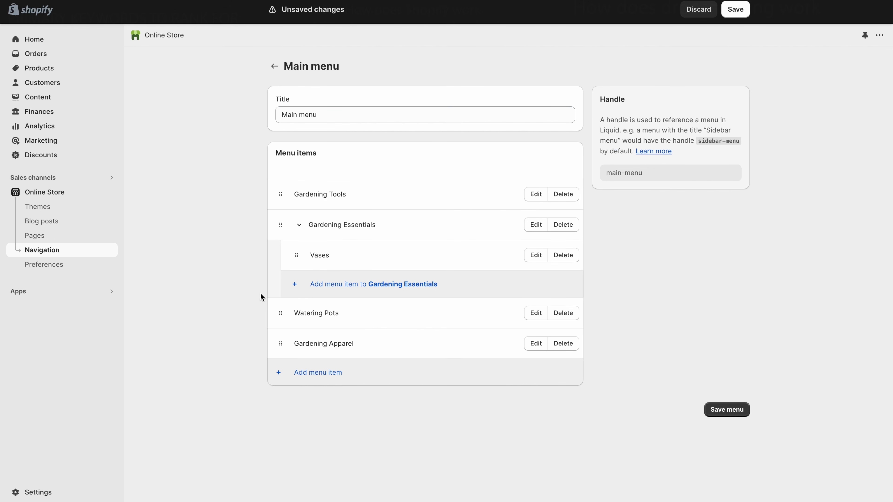
pyautogui.moveTo(281, 312)
pyautogui.mouseDown()
pyautogui.moveTo(293, 291)
pyautogui.moveTo(327, 278)
pyautogui.moveTo(320, 297)
pyautogui.moveTo(285, 296)
pyautogui.mouseUp()
pyautogui.moveTo(296, 255); pyautogui.dragTo(250, 283)
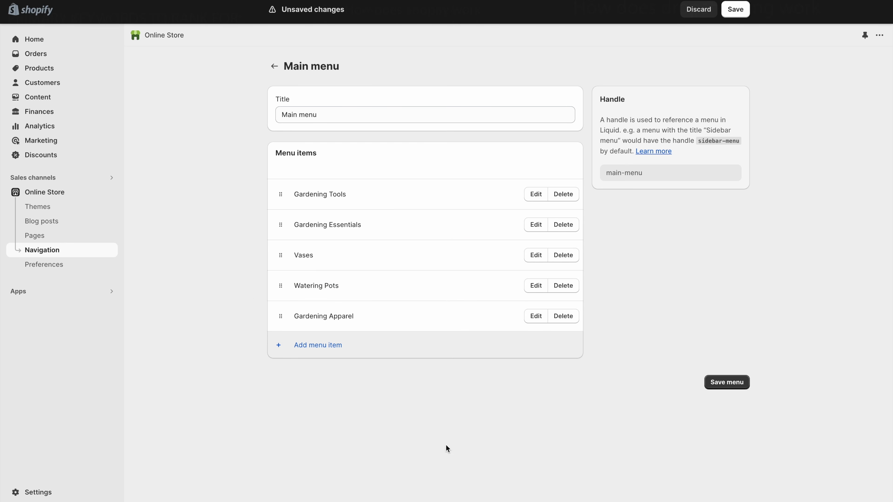
pyautogui.click(717, 383)
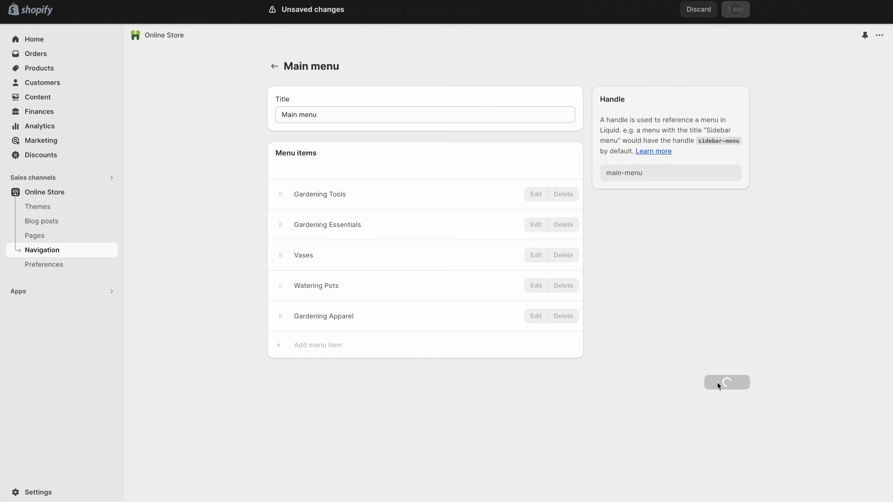
pyautogui.moveTo(325, 1)
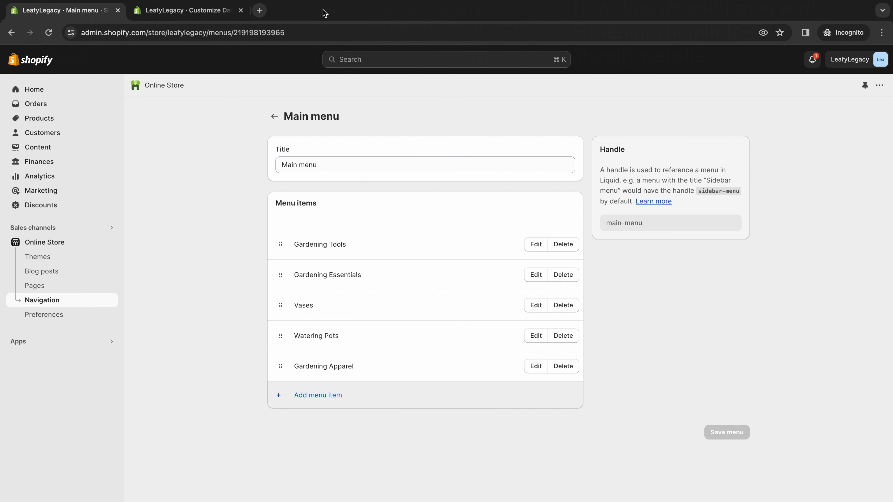
# - Check the theme header shows Gardening Tools through Gardening Apparel, save the theme, and return to Main menu
pyautogui.click(205, 14)
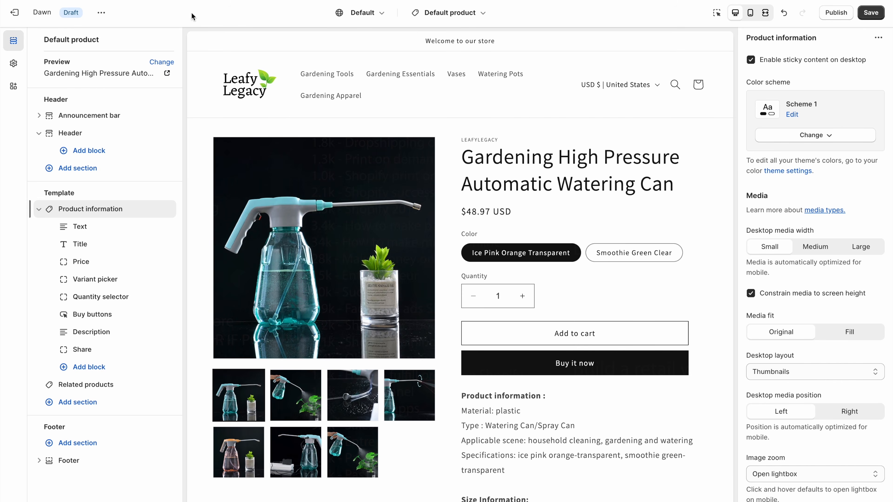
pyautogui.click(91, 135)
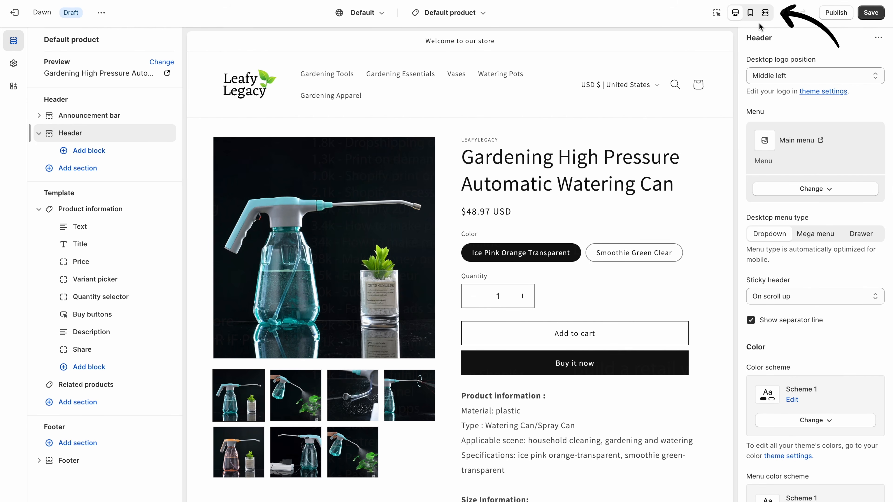
pyautogui.click(765, 13)
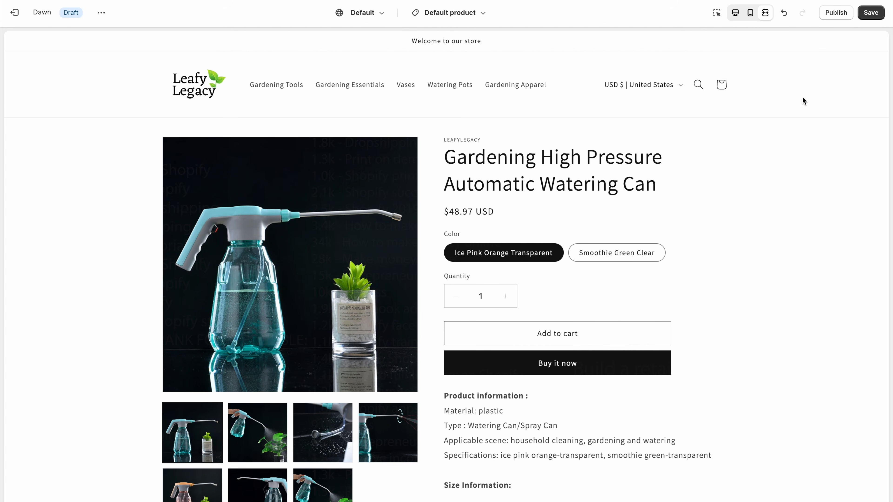
pyautogui.click(871, 13)
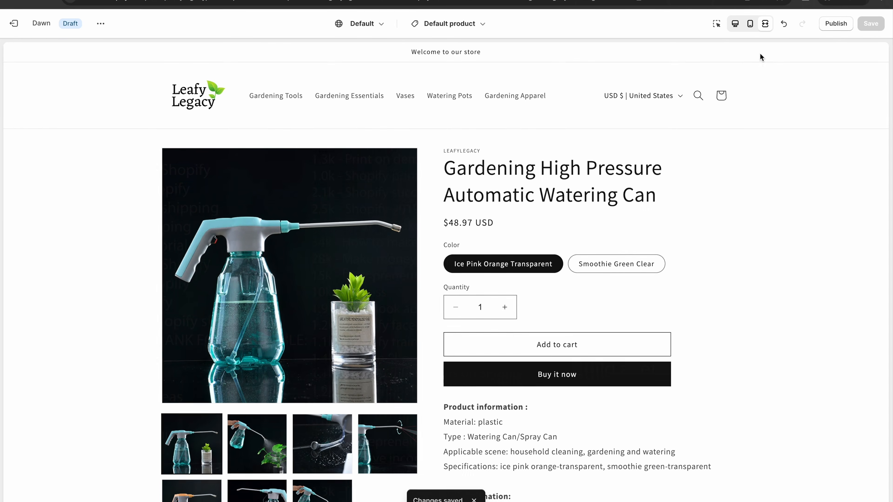
pyautogui.click(99, 14)
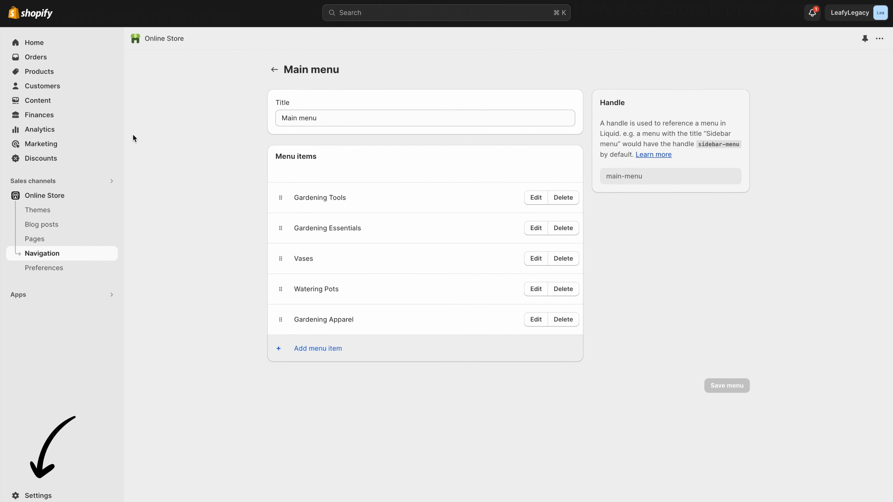
# - Open the International market under Settings > Markets
pyautogui.click(41, 496)
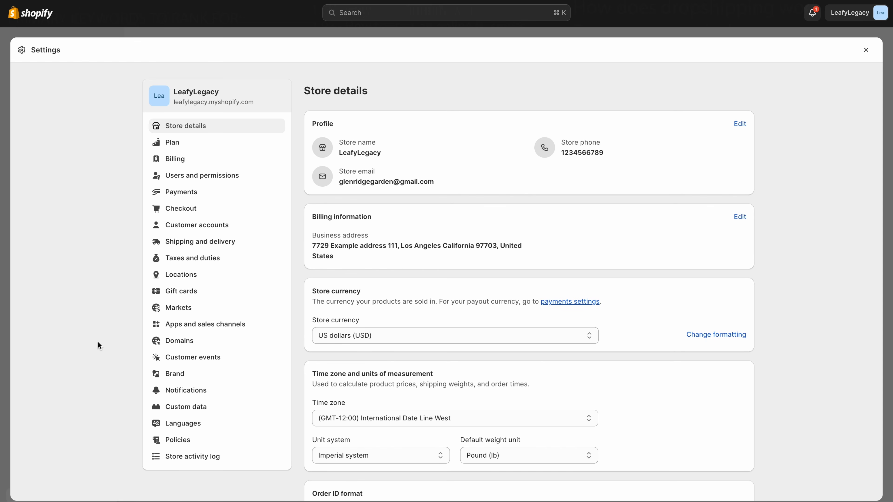
pyautogui.click(161, 309)
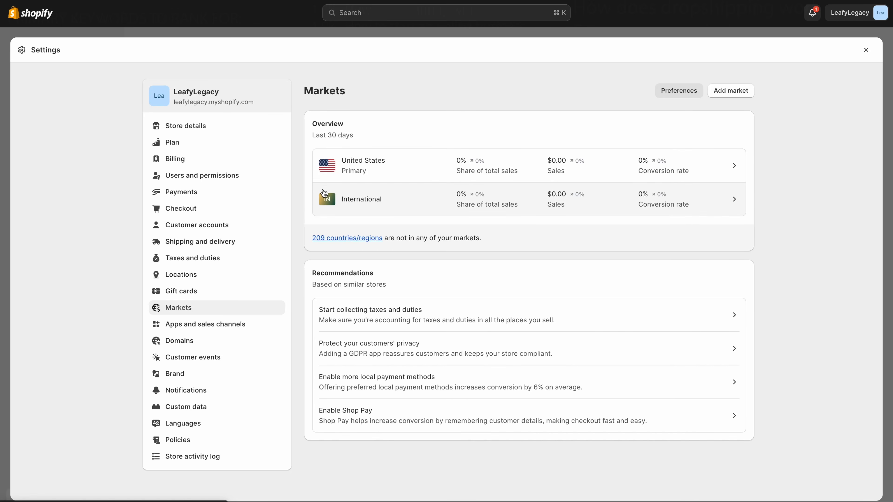
pyautogui.click(368, 210)
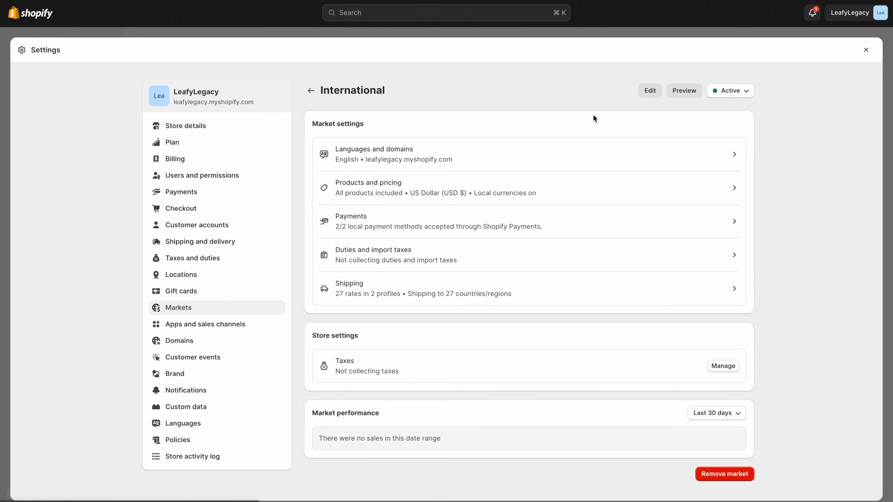
# - Add more countries to the International market and save, leaving its status Active
pyautogui.click(647, 92)
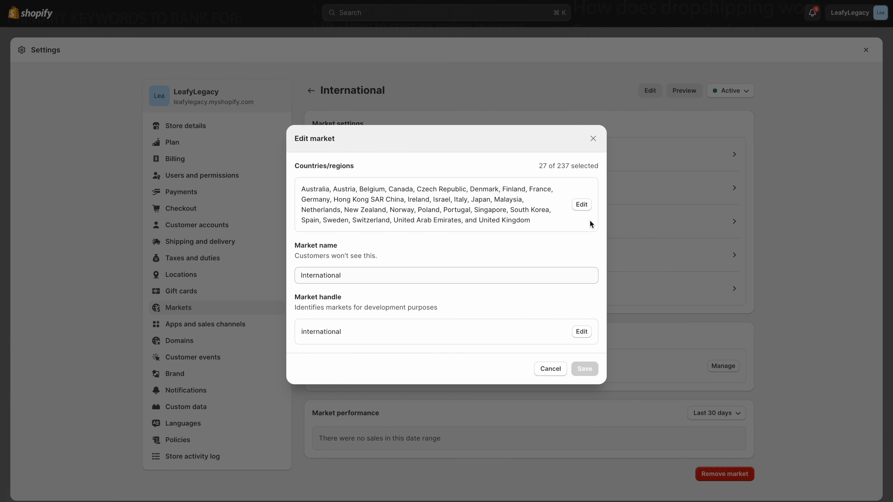
pyautogui.click(582, 206)
pyautogui.scroll(-20, 582, 211)
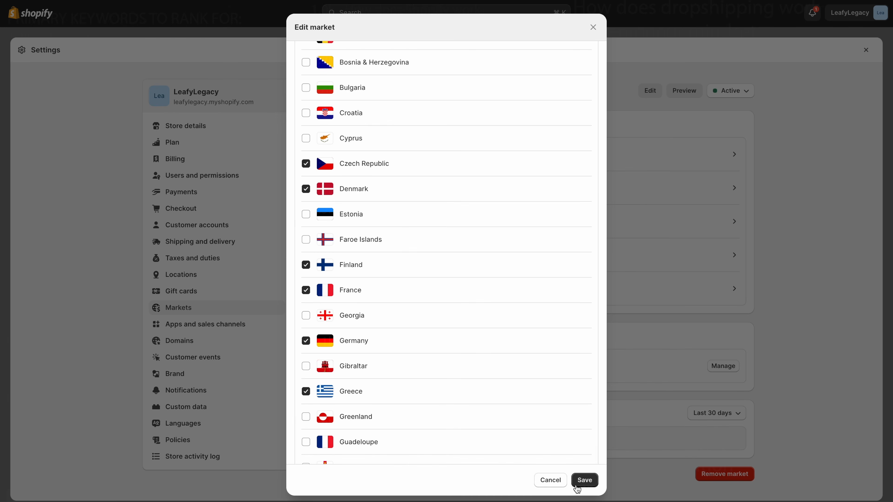
pyautogui.click(583, 485)
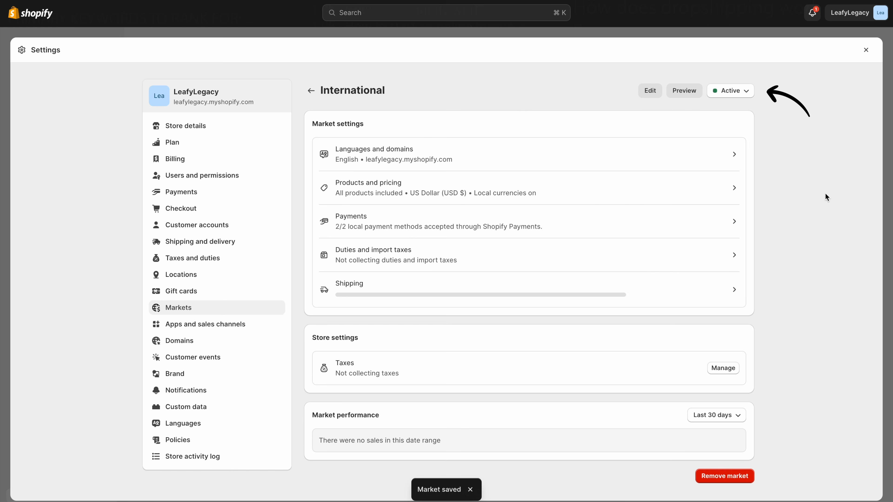
pyautogui.click(747, 92)
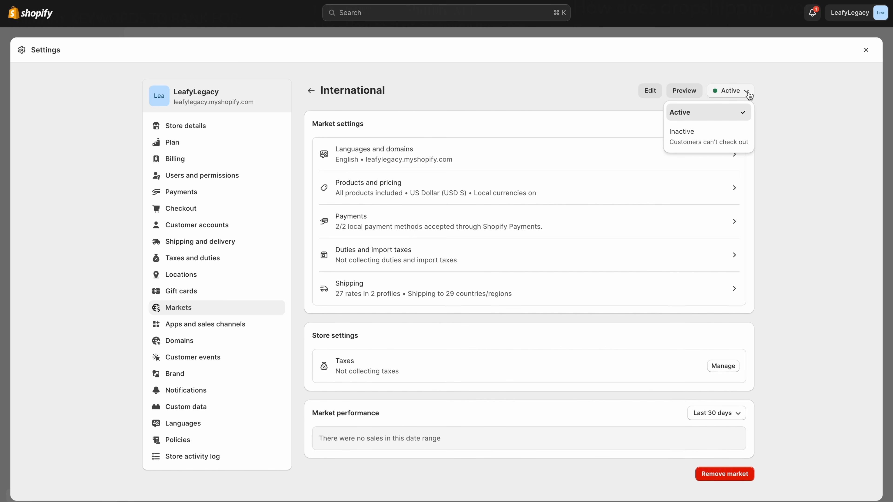
pyautogui.click(748, 92)
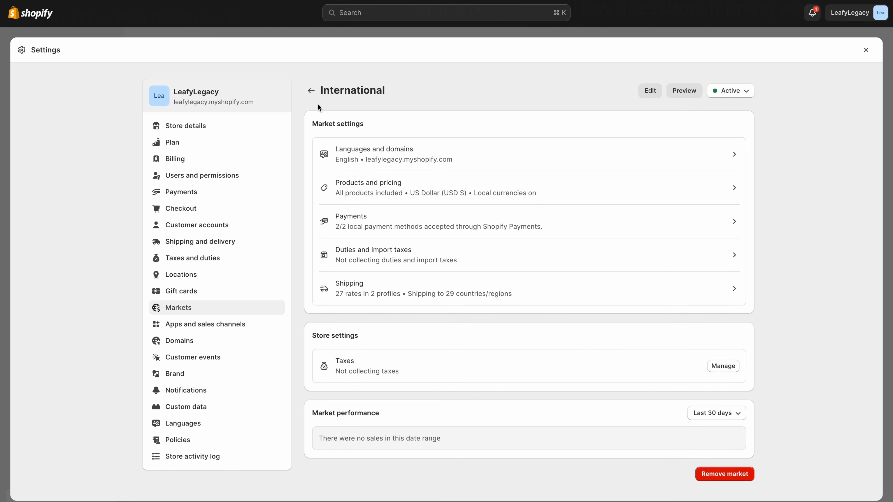
# - Return to the Markets overview and open Shipping and delivery settings
pyautogui.click(311, 92)
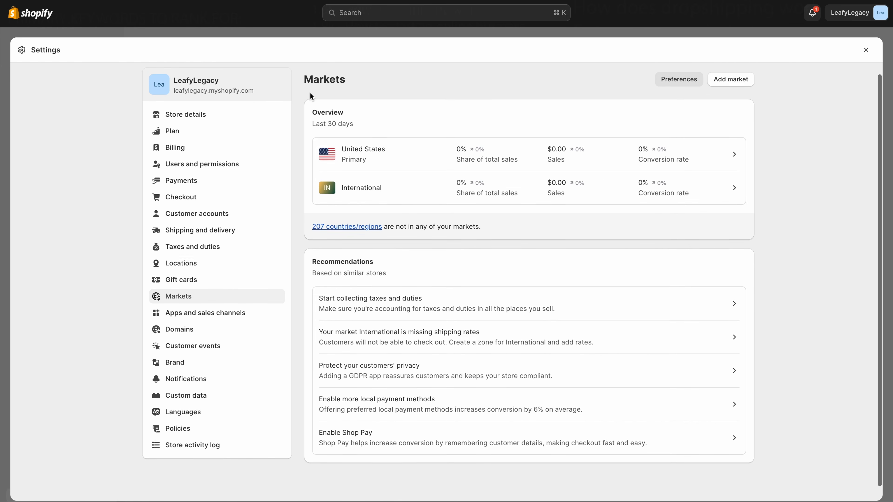
pyautogui.click(275, 232)
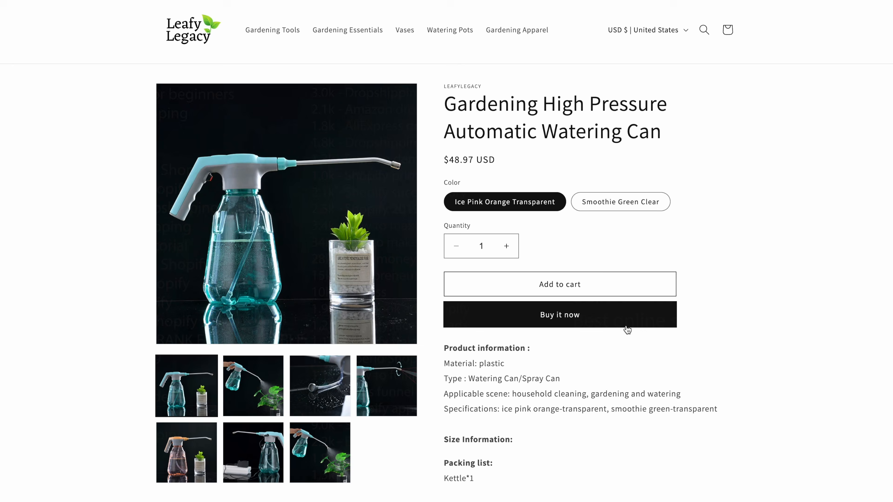
# - Use Buy it now on the watering can to view checkout, then go back
pyautogui.click(550, 325)
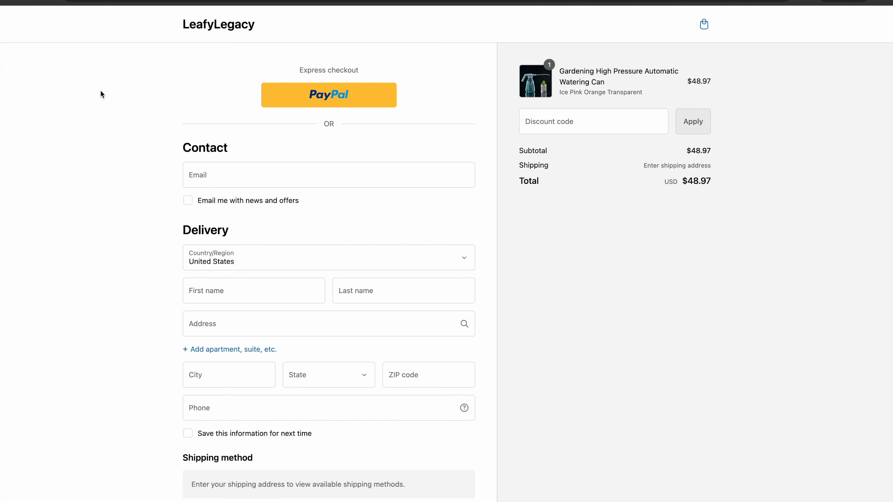
pyautogui.click(12, 0)
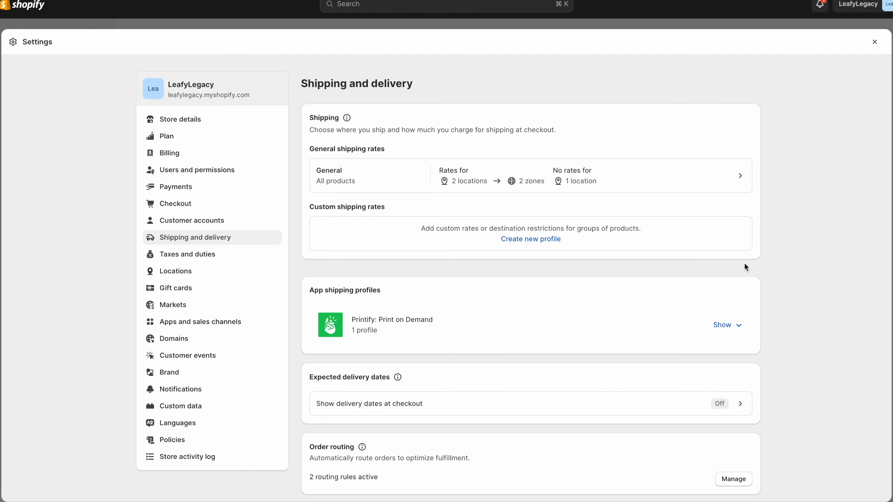
# - Create a shipping profile holding Flower Shear, Hydroponic Shears, Household Bonsai scissors and Professional Floral Scissors
pyautogui.click(537, 243)
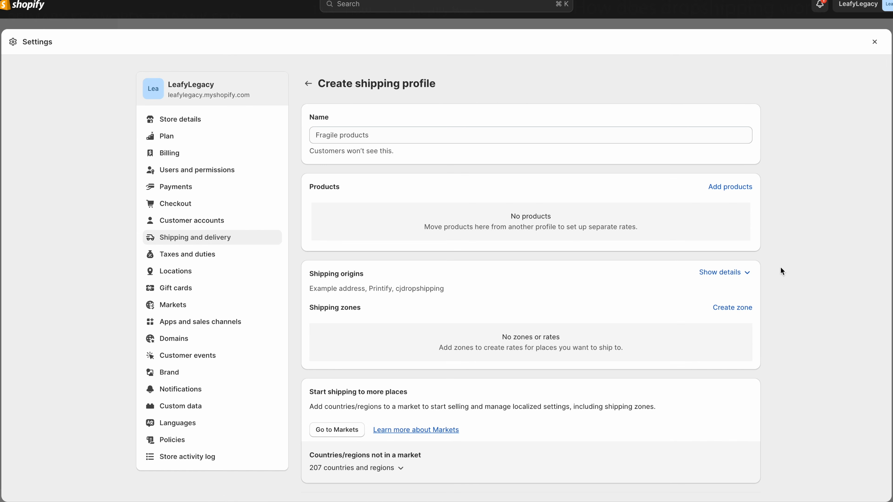
pyautogui.click(734, 191)
pyautogui.write('she')
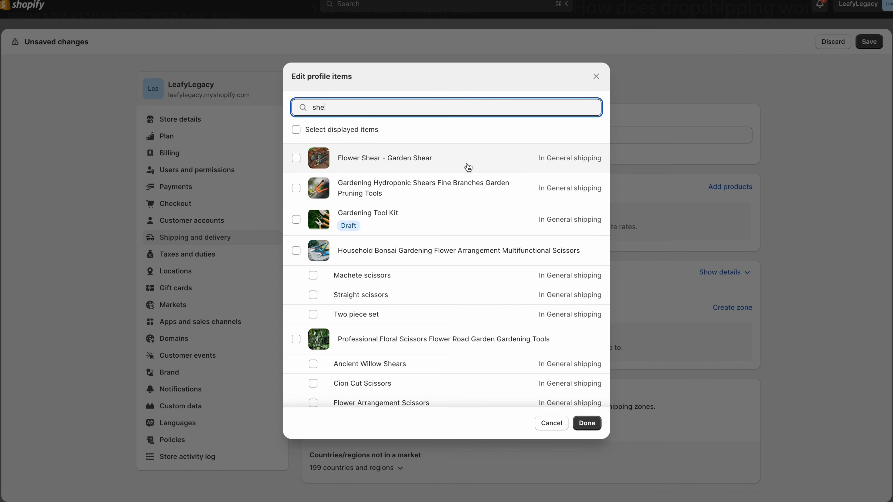
pyautogui.click(455, 168)
pyautogui.click(464, 191)
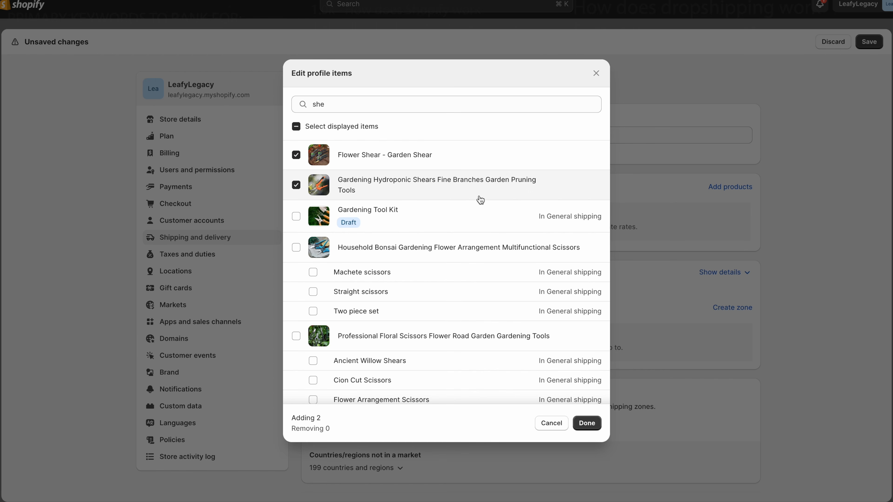
pyautogui.click(477, 251)
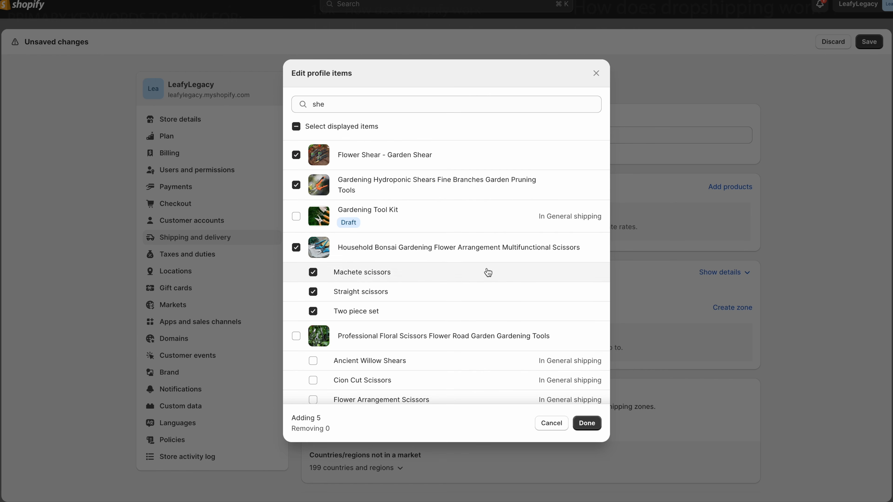
pyautogui.click(485, 336)
pyautogui.scroll(-1, 505, 348)
pyautogui.click(587, 423)
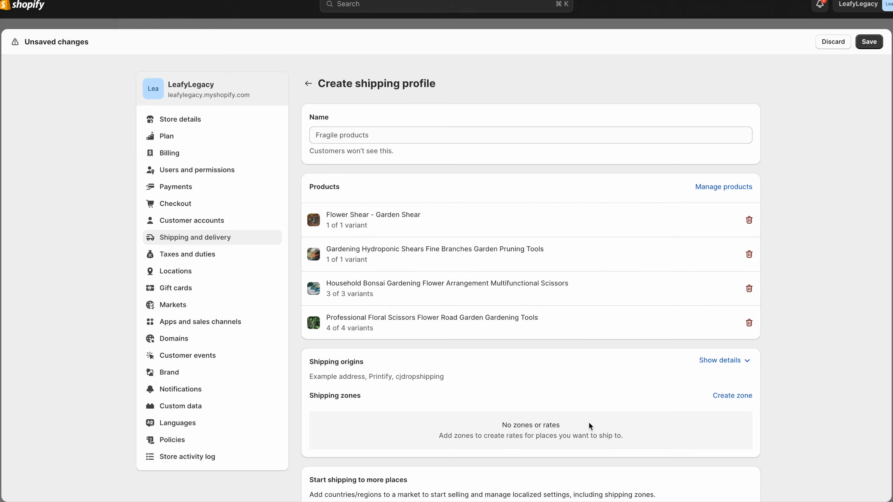
pyautogui.scroll(-5, 779, 181)
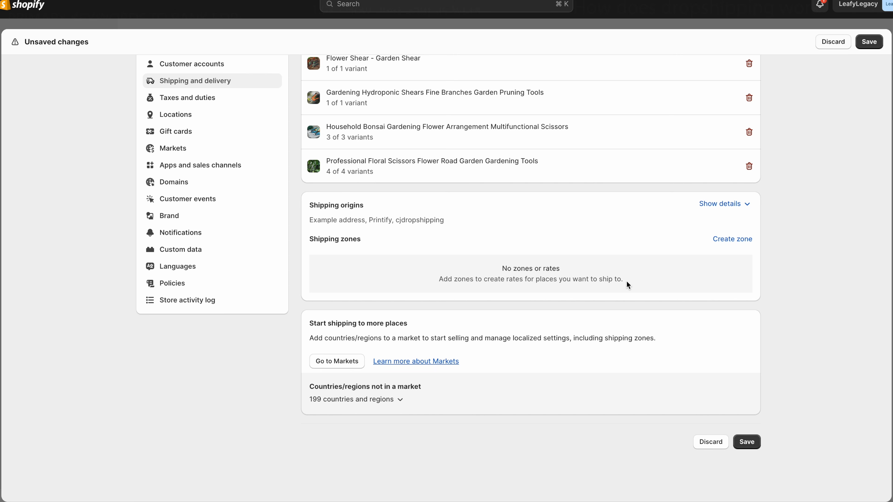
pyautogui.scroll(1, 627, 281)
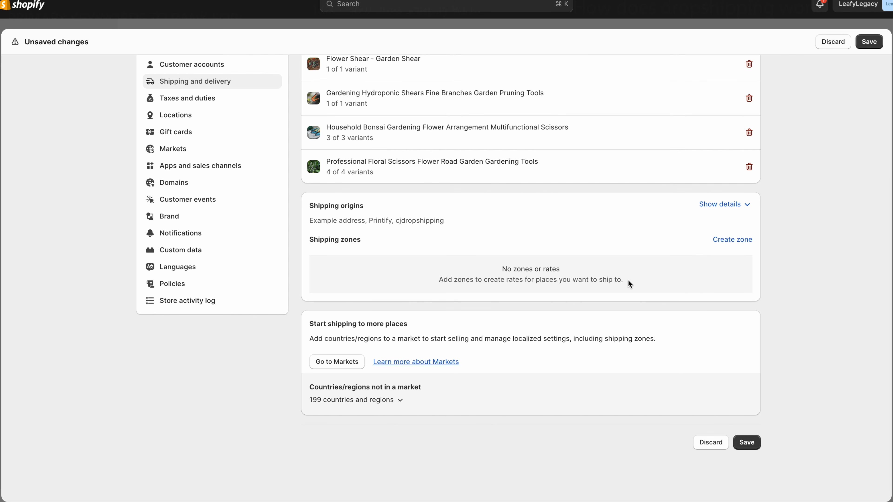
# - For a new zone, tick Germany, Greece, Italy, France, Portugal, Switzerland, Spain, Netherlands and Austria
pyautogui.click(733, 241)
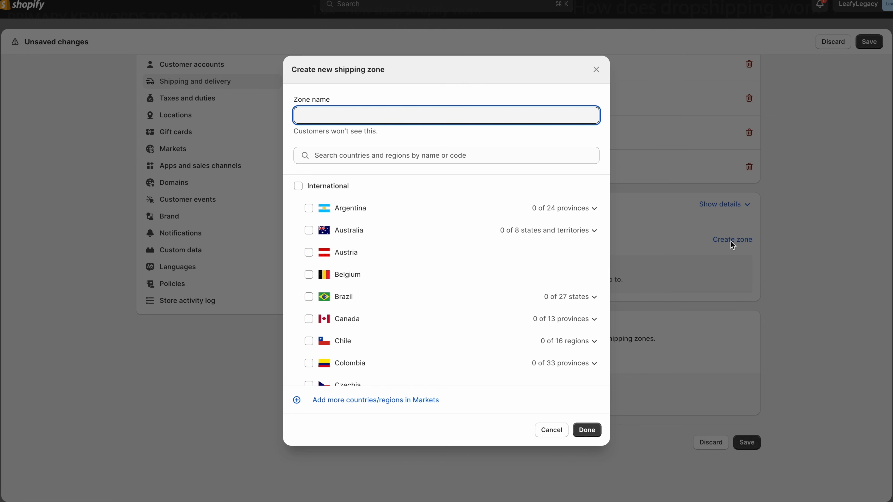
pyautogui.scroll(-6, 528, 294)
pyautogui.click(352, 276)
pyautogui.click(351, 255)
pyautogui.click(354, 299)
pyautogui.scroll(-3, 355, 299)
pyautogui.click(356, 299)
pyautogui.scroll(-3, 367, 296)
pyautogui.scroll(-3, 368, 299)
pyautogui.click(309, 325)
pyautogui.scroll(-4, 369, 329)
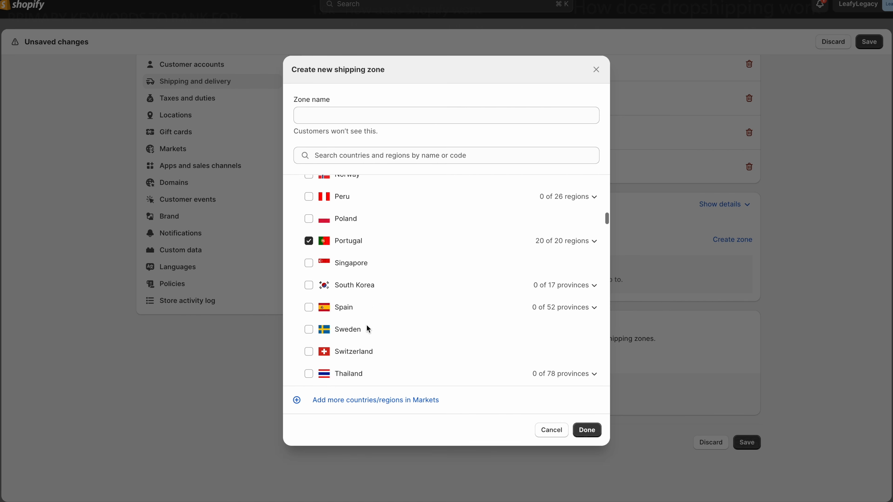
pyautogui.scroll(-1, 366, 329)
pyautogui.click(309, 328)
pyautogui.click(309, 286)
pyautogui.scroll(-3, 365, 299)
pyautogui.scroll(10, 364, 299)
pyautogui.click(358, 315)
pyautogui.scroll(12, 360, 316)
pyautogui.scroll(3, 359, 316)
pyautogui.click(309, 253)
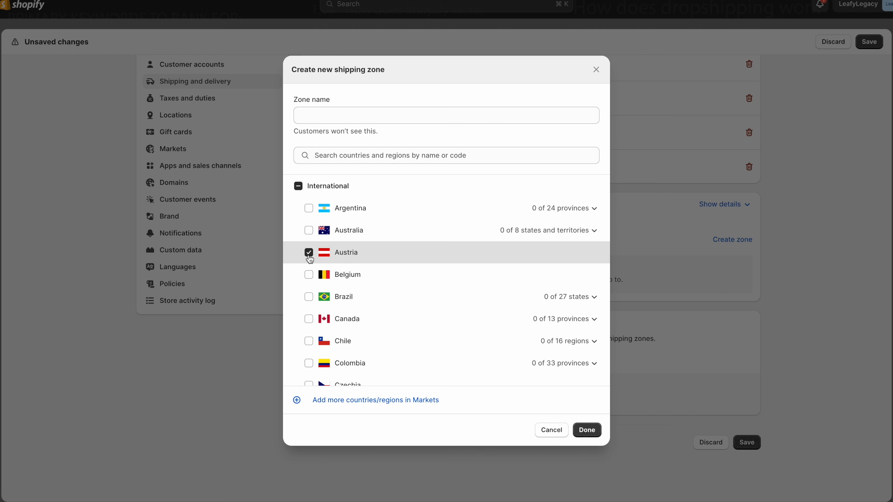
# - Name the zone 'Europe', create it, and show all its countries
pyautogui.click(437, 117)
pyautogui.write('Europe')
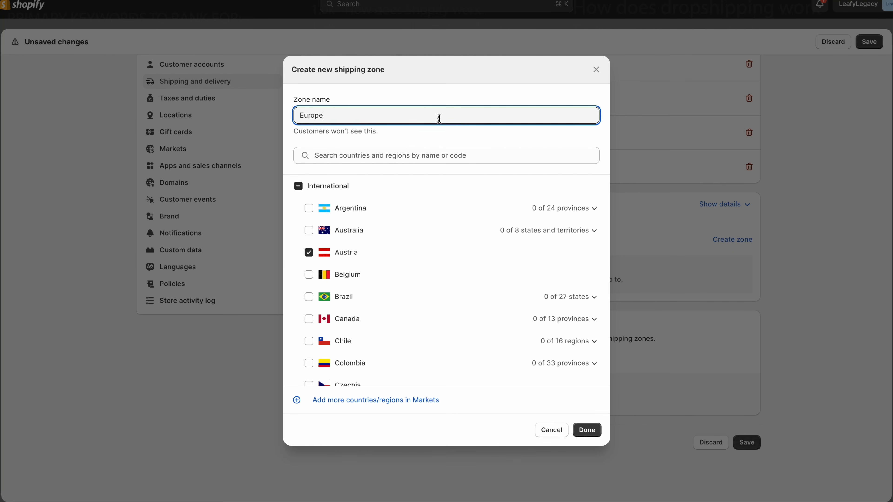
pyautogui.click(587, 427)
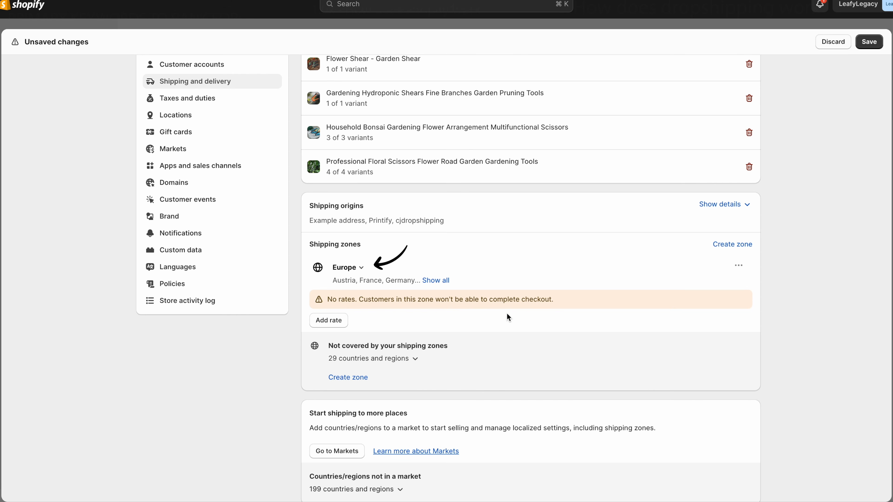
pyautogui.click(446, 280)
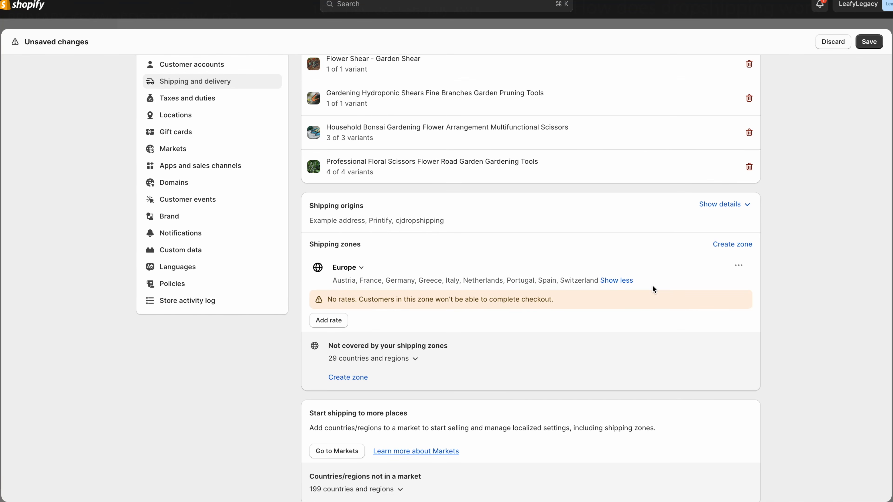
# - Give the Europe zone a free Standard shipping rate at 0.00
pyautogui.click(343, 321)
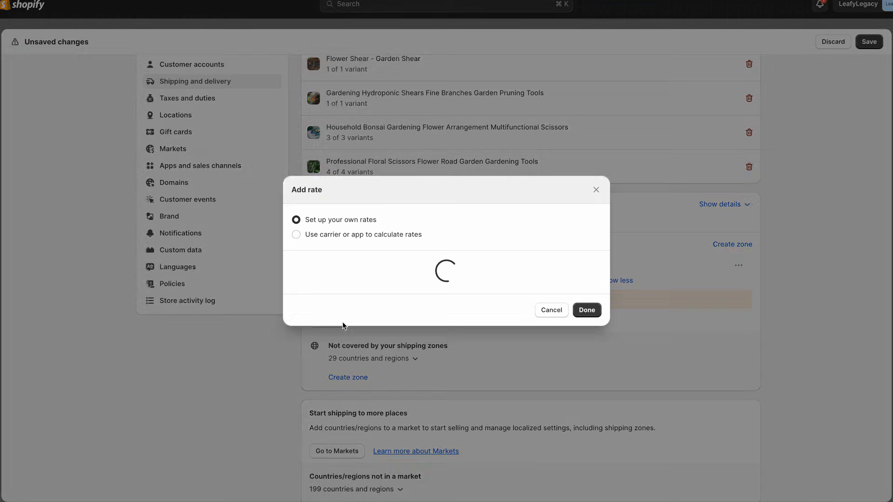
pyautogui.click(424, 251)
pyautogui.click(421, 264)
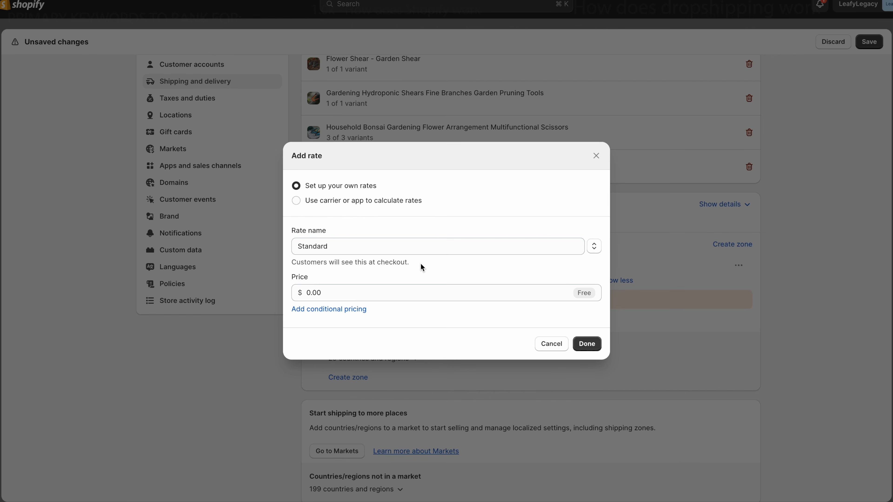
pyautogui.click(406, 297)
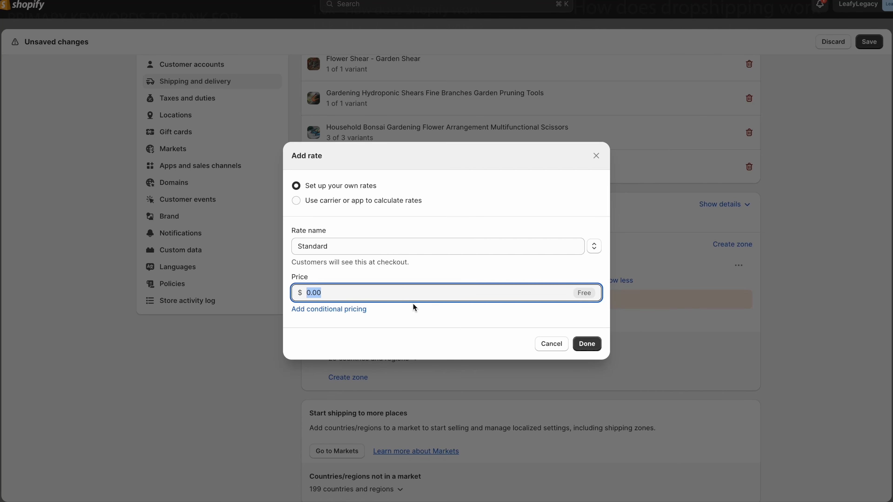
pyautogui.click(586, 343)
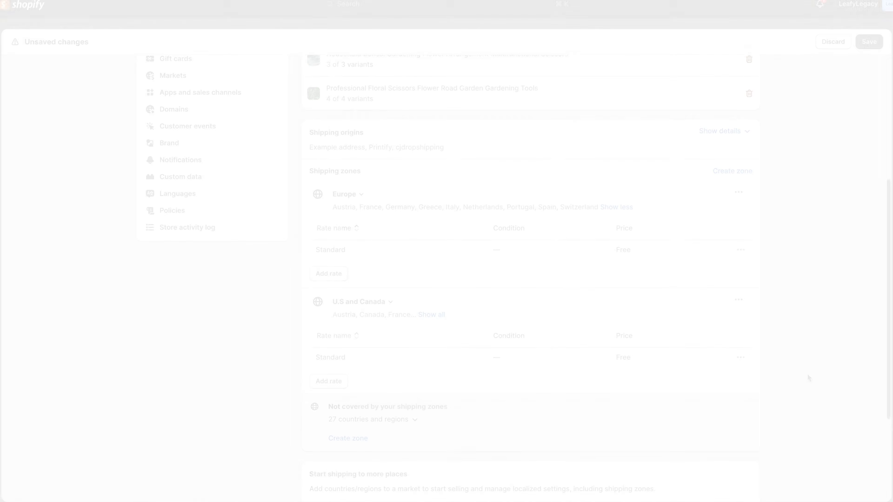
# - Expand and collapse the shipping origins list to review the profile's locations
pyautogui.scroll(-1, 808, 374)
pyautogui.scroll(-1, 807, 378)
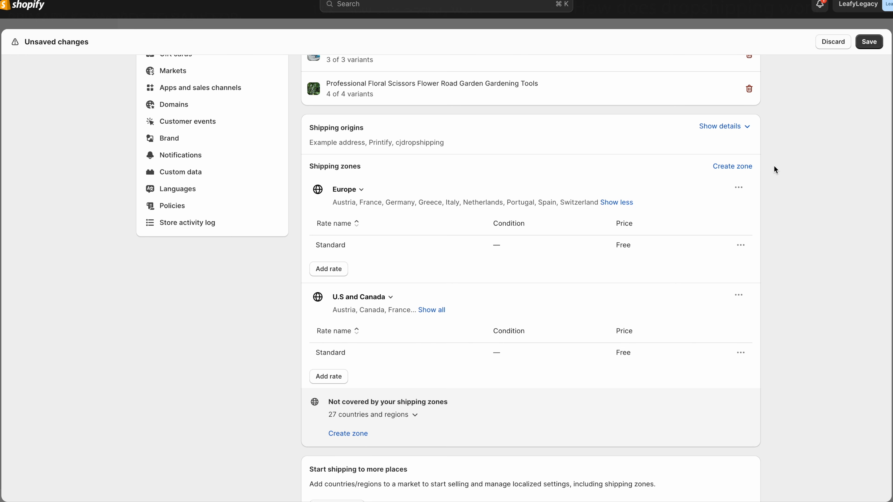
pyautogui.click(715, 126)
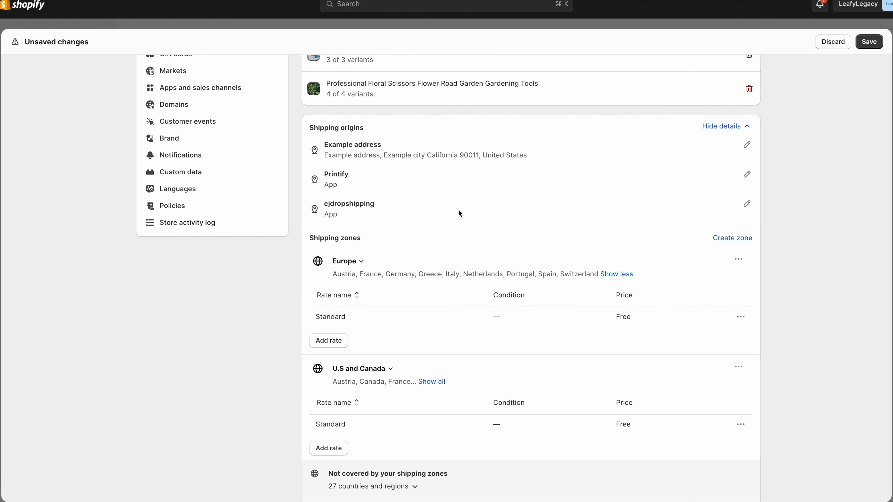
pyautogui.click(739, 131)
pyautogui.scroll(7, 782, 204)
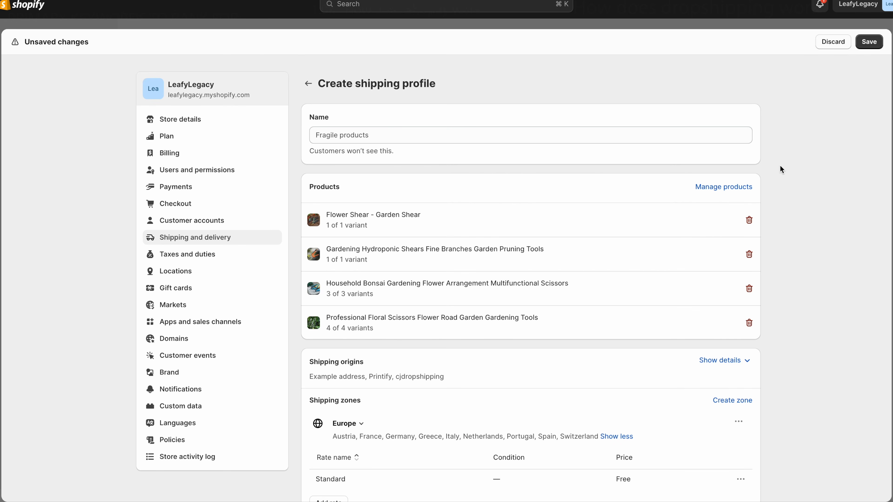
# - Name the shipping profile 'Garden Shears and Scissors' and save it
pyautogui.click(701, 135)
pyautogui.write('Garden Shears')
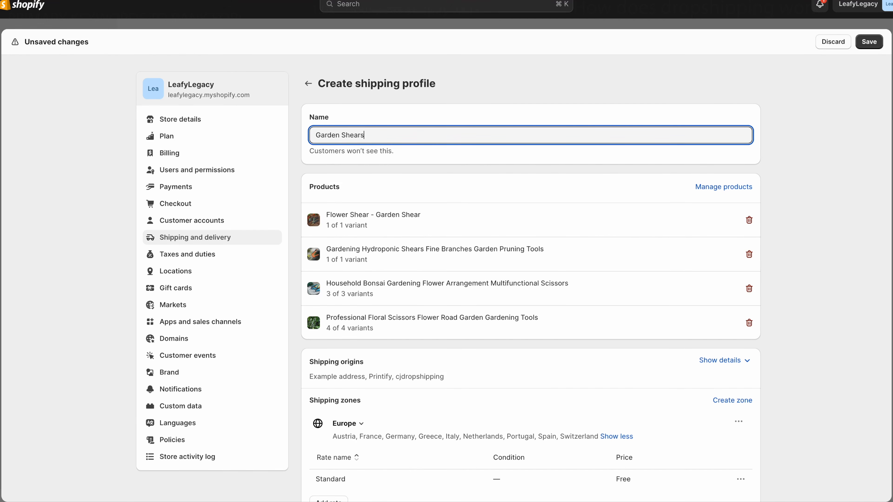
pyautogui.write(' and Scissors')
pyautogui.click(869, 41)
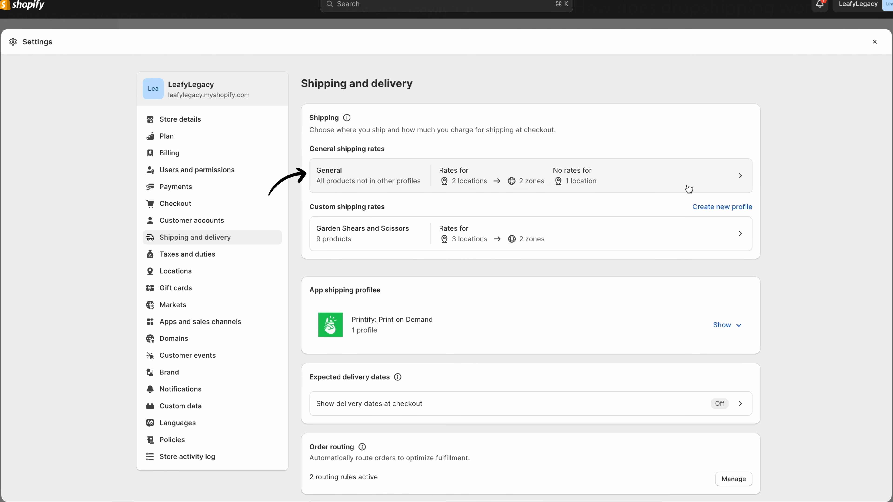
# - Open the General shipping profile and page through its products down to the shipping zones
pyautogui.click(672, 189)
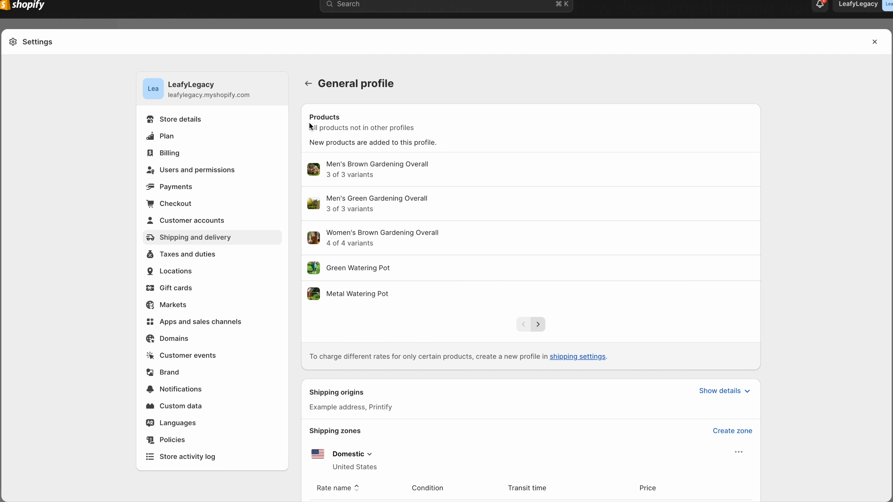
pyautogui.moveTo(310, 125); pyautogui.dragTo(437, 133)
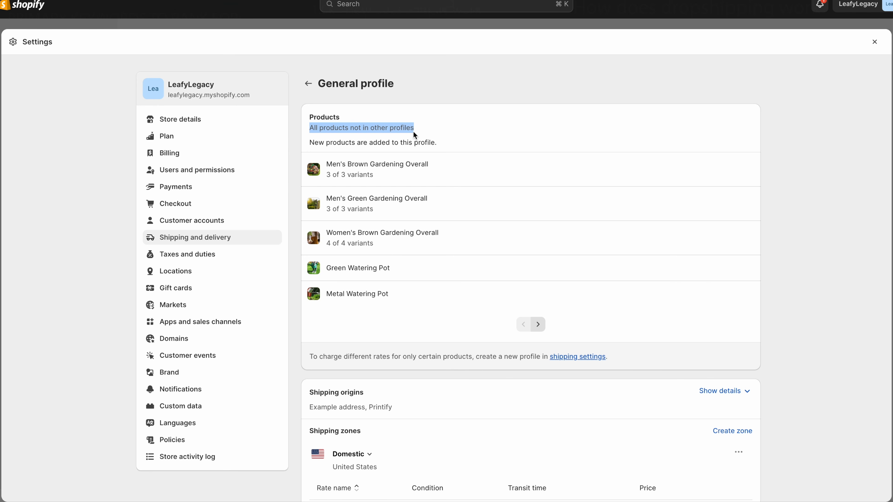
pyautogui.moveTo(310, 142); pyautogui.dragTo(465, 149)
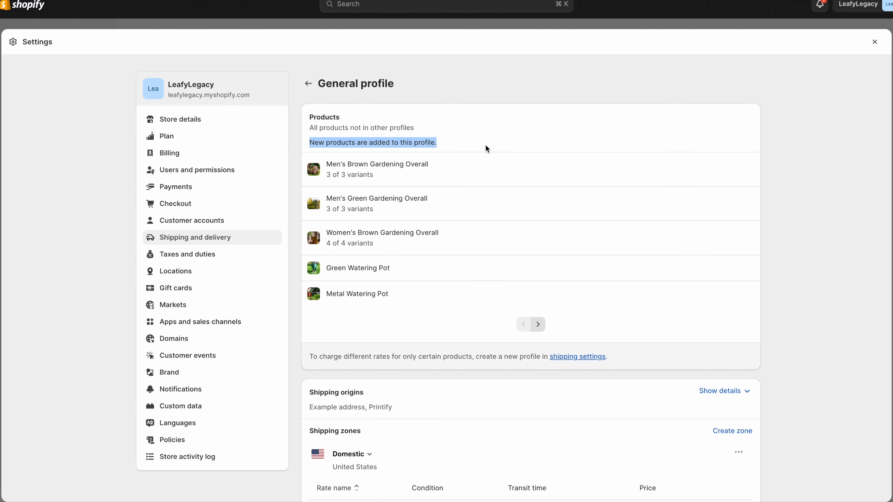
pyautogui.click(794, 196)
pyautogui.click(538, 325)
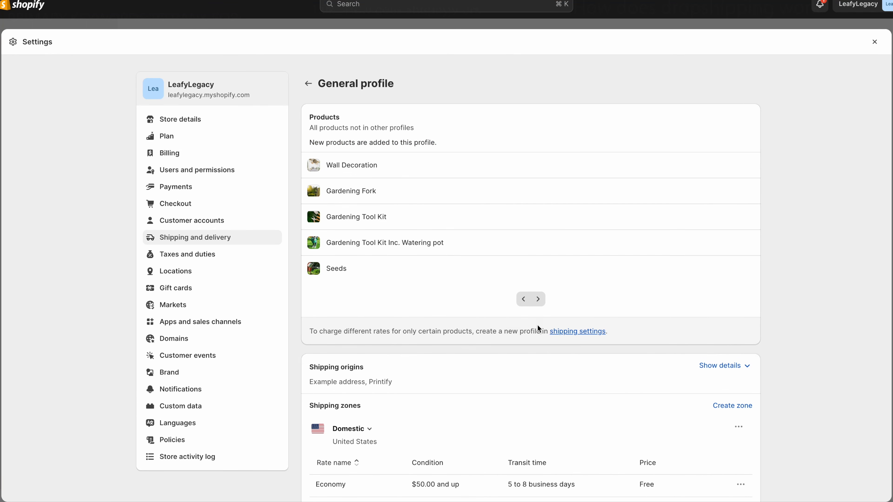
pyautogui.click(523, 299)
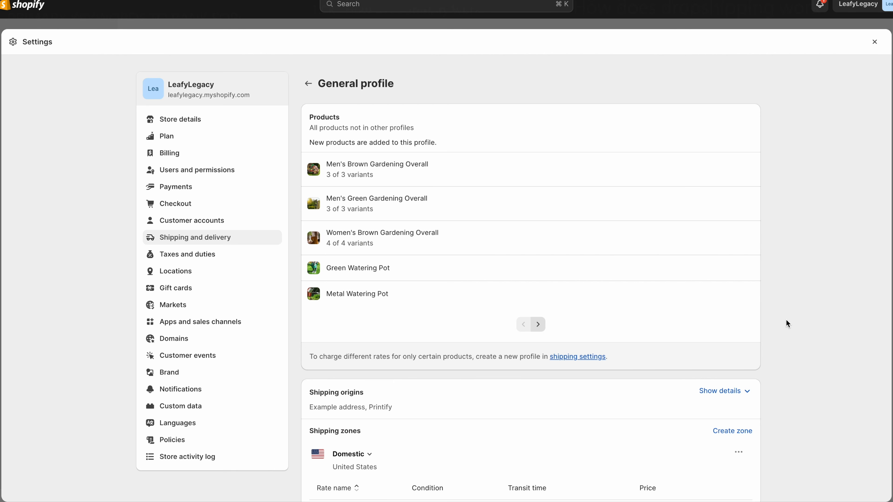
pyautogui.scroll(-6, 786, 320)
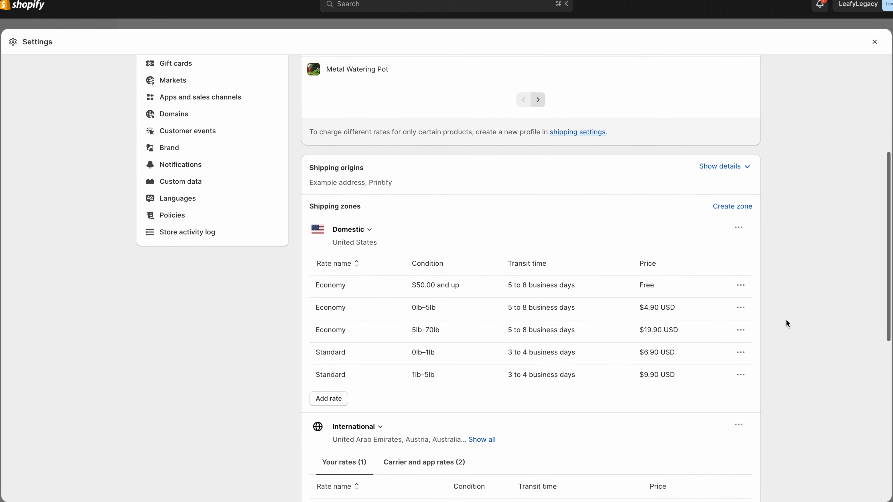
pyautogui.scroll(-3, 786, 324)
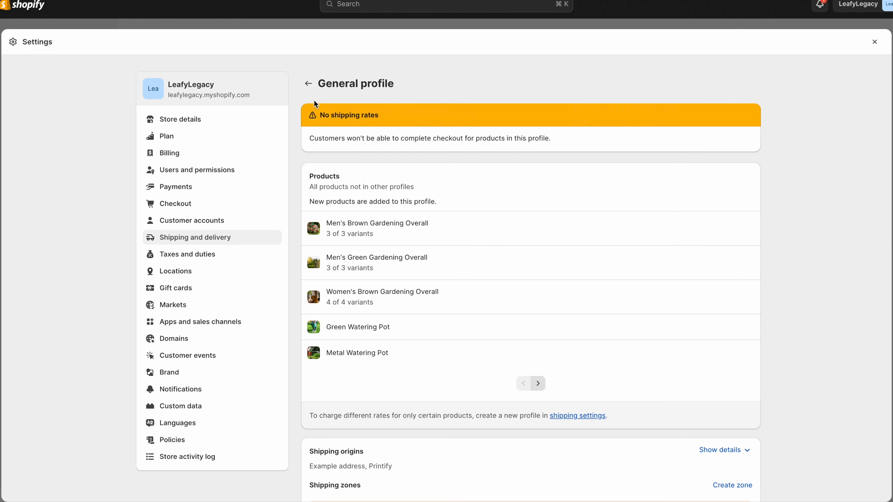
pyautogui.moveTo(310, 139); pyautogui.dragTo(551, 147)
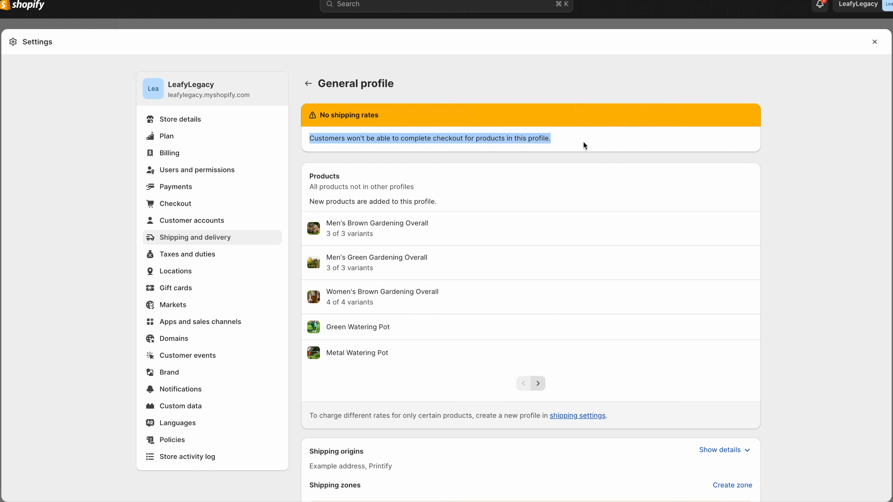
pyautogui.click(596, 141)
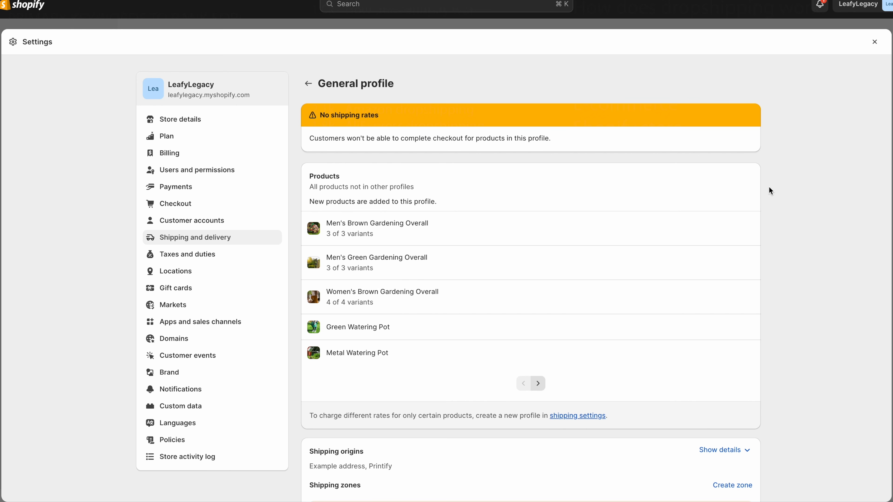
pyautogui.scroll(-10, 769, 188)
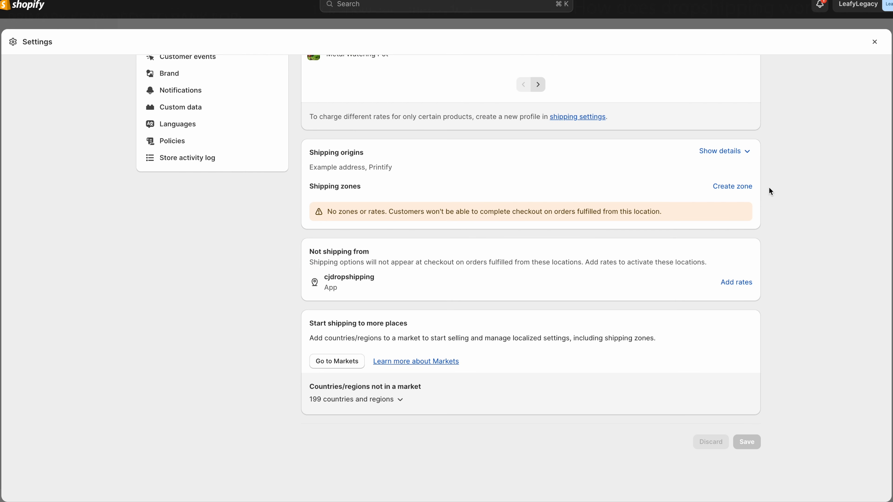
# - Create a shipping zone covering the whole United States in the General profile
pyautogui.click(748, 188)
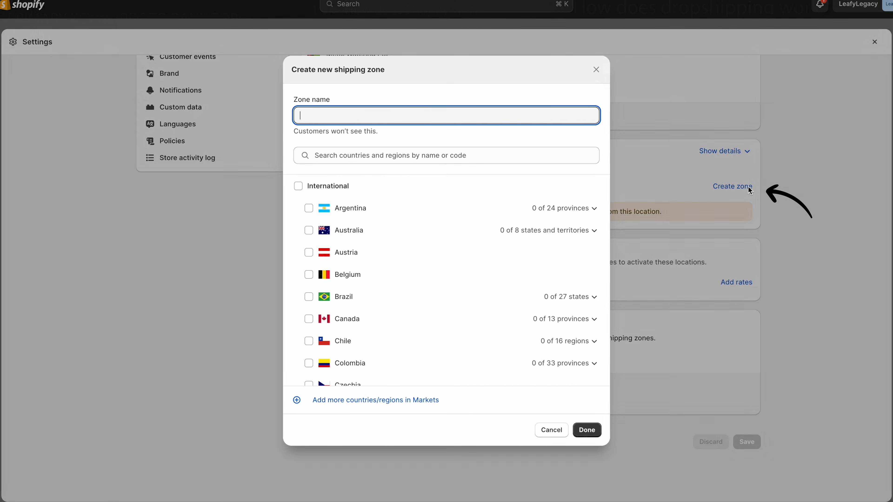
pyautogui.scroll(-10, 314, 362)
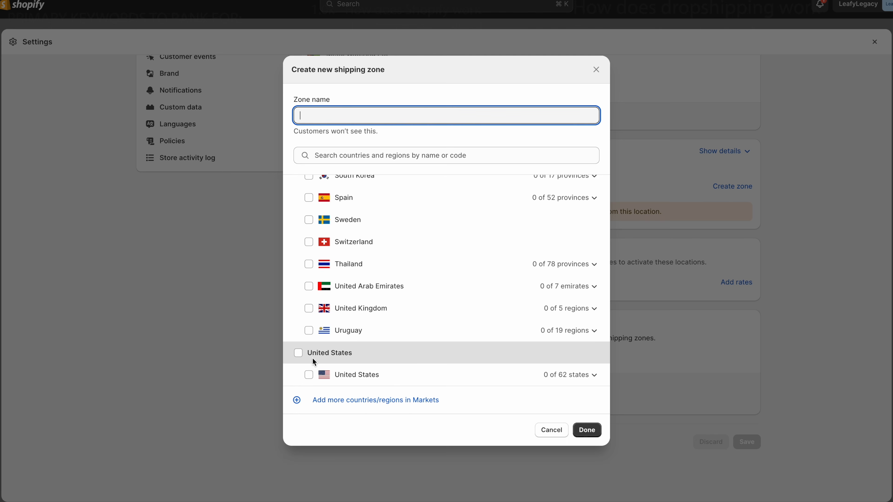
pyautogui.click(298, 353)
pyautogui.click(583, 430)
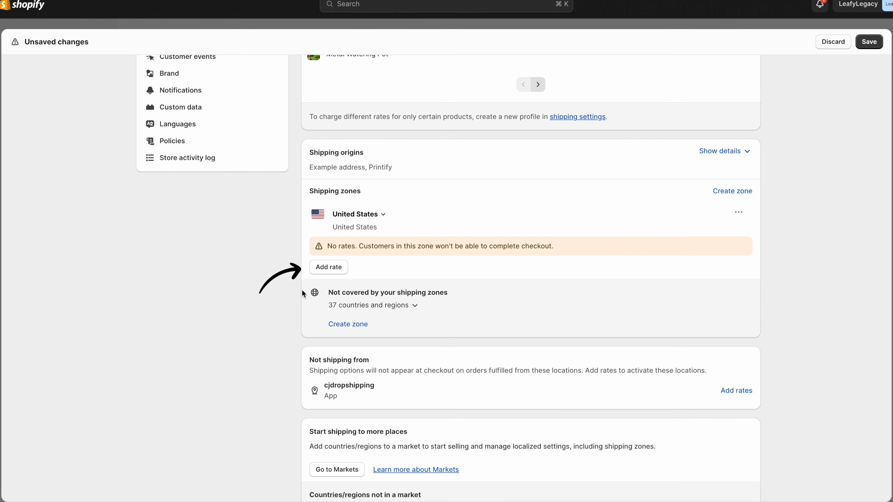
# - Give the United States zone a free Standard rate at 0.00
pyautogui.click(329, 266)
pyautogui.click(351, 247)
pyautogui.click(348, 267)
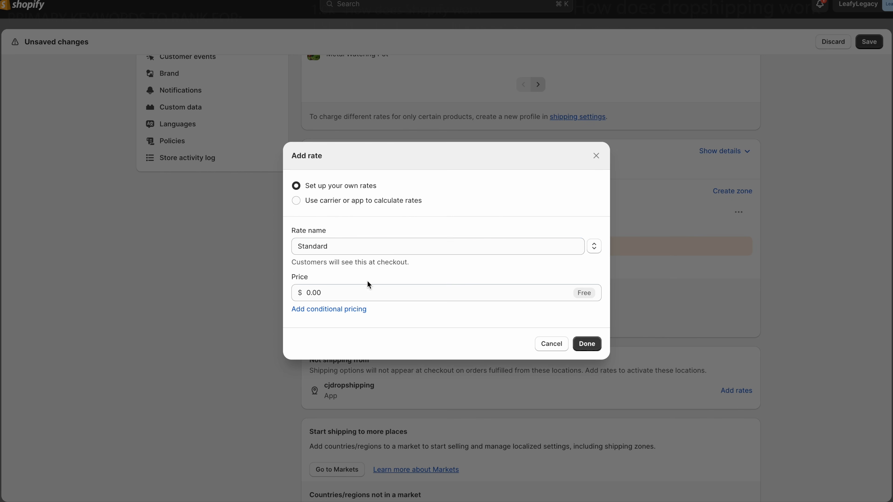
pyautogui.click(375, 293)
pyautogui.click(587, 343)
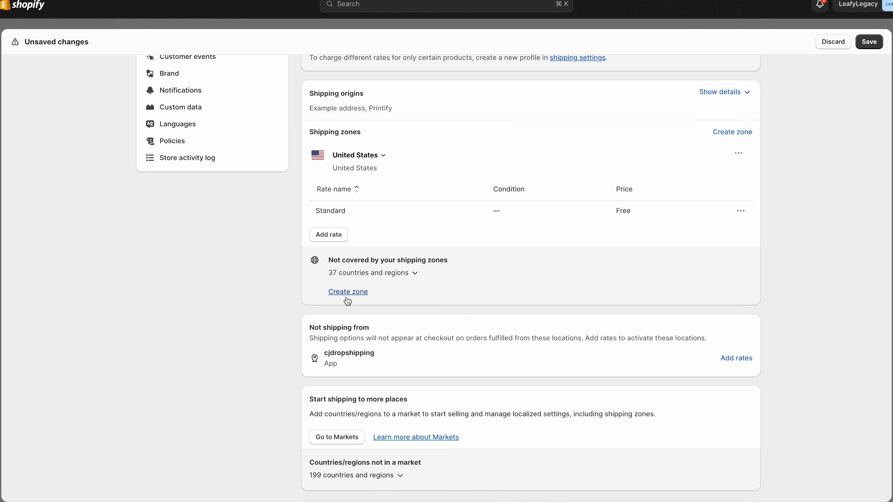
# - Create a zone named 'International' covering all international countries
pyautogui.click(356, 297)
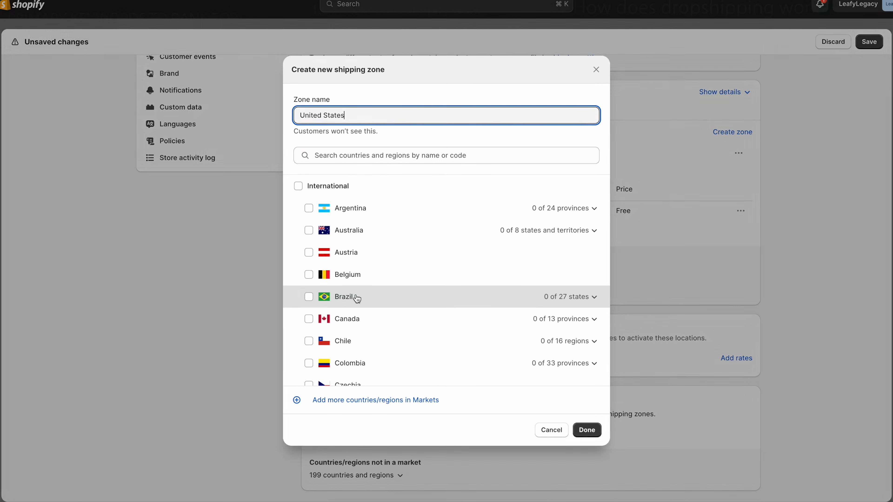
pyautogui.click(298, 187)
pyautogui.moveTo(343, 117); pyautogui.dragTo(261, 112)
pyautogui.write('International')
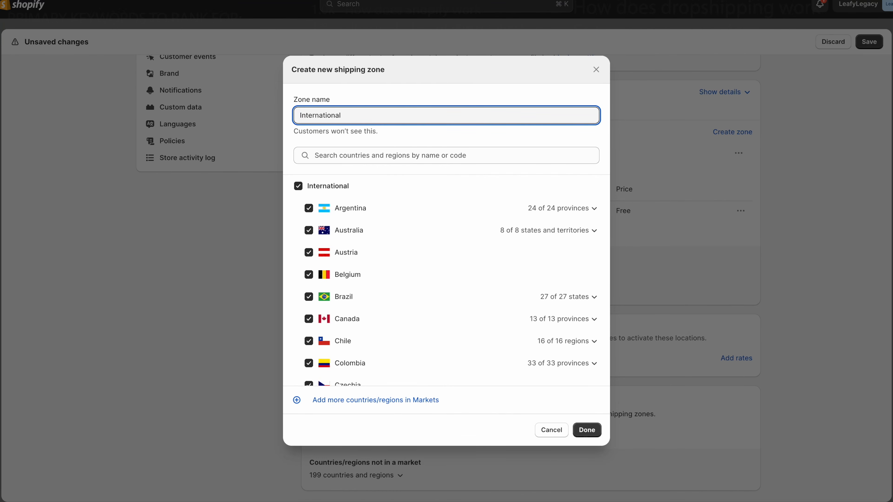
pyautogui.click(590, 430)
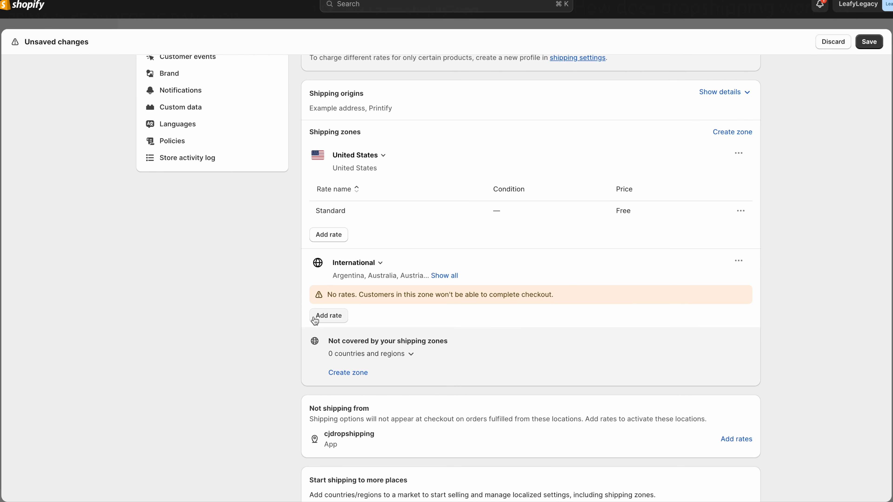
# - Give the International zone a free Standard rate at 0.00
pyautogui.click(329, 316)
pyautogui.click(379, 246)
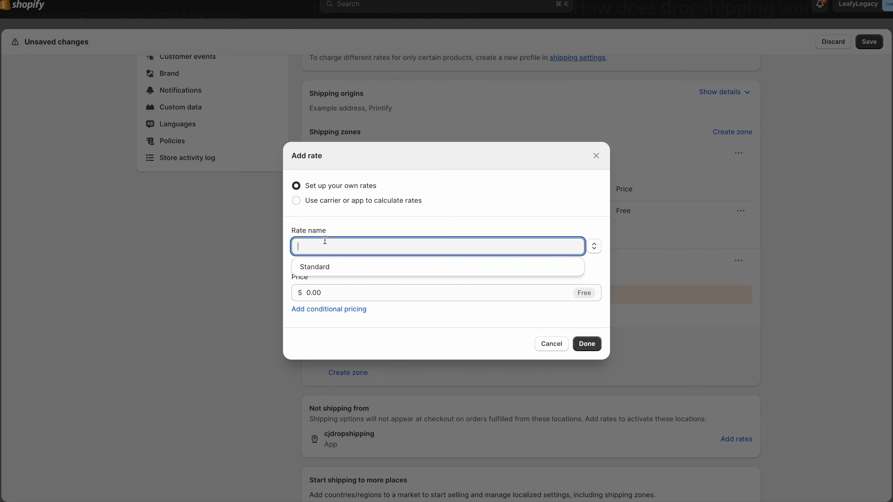
pyautogui.click(338, 267)
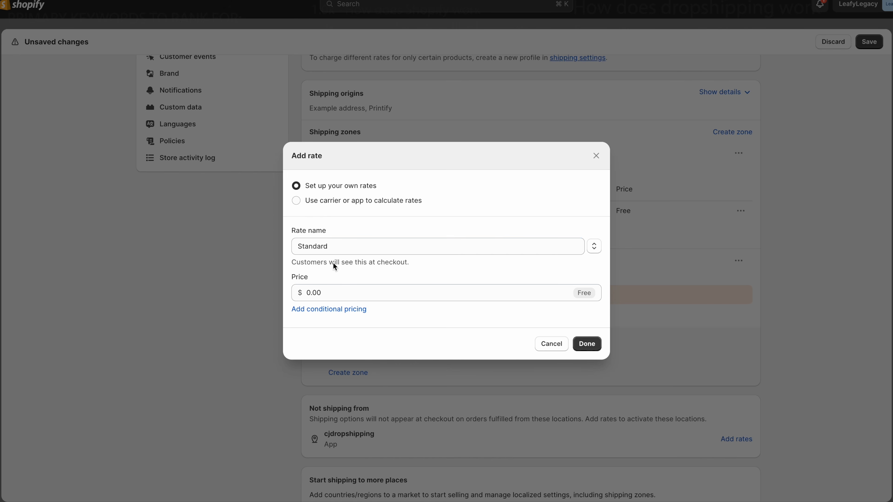
pyautogui.click(389, 296)
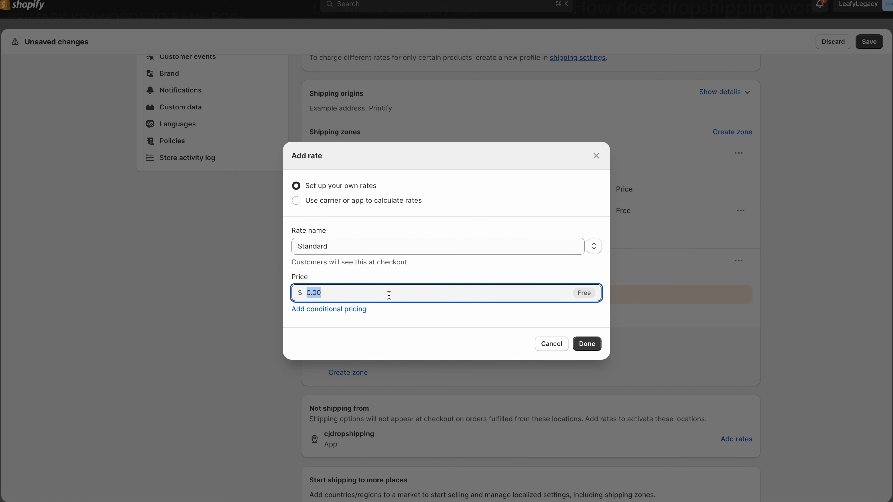
pyautogui.click(429, 316)
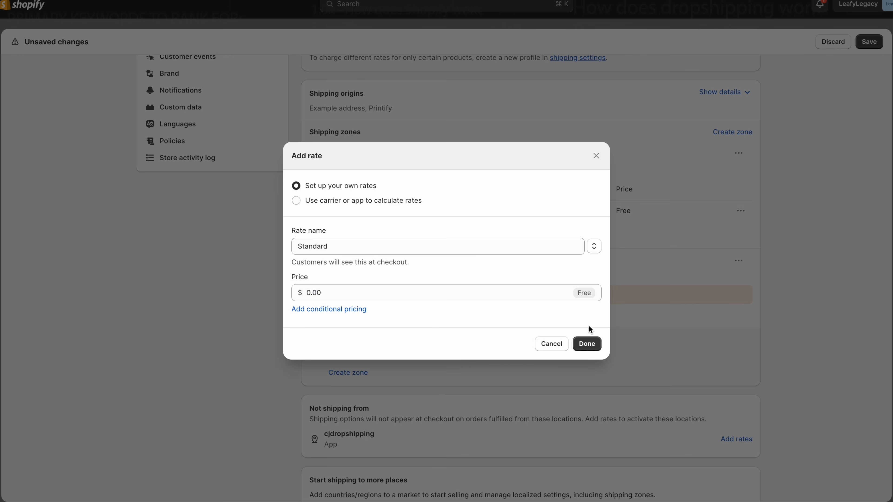
pyautogui.click(590, 344)
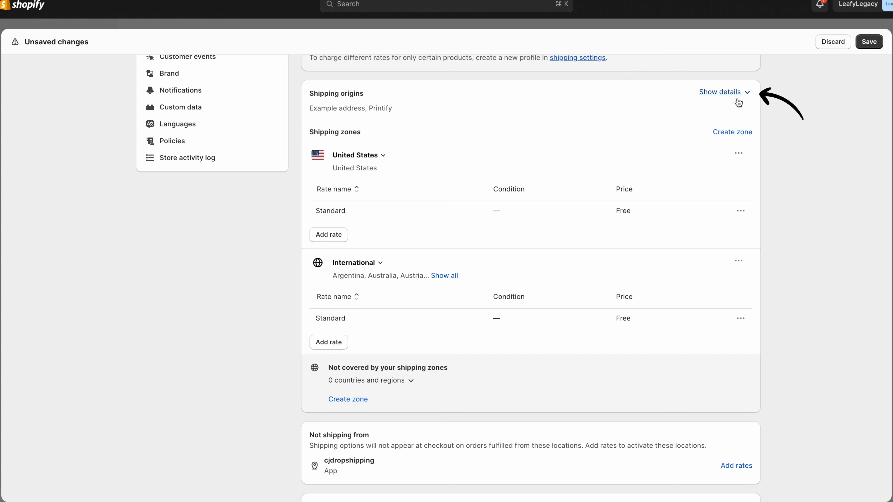
# - Review the shipping origins, noting cjdropshipping listed under Not shipping from
pyautogui.click(726, 100)
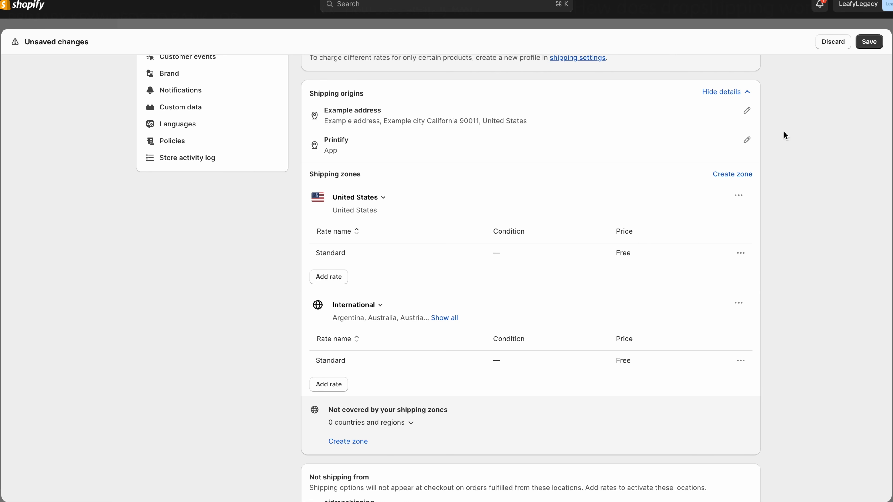
pyautogui.scroll(-5, 785, 134)
pyautogui.scroll(-1, 784, 133)
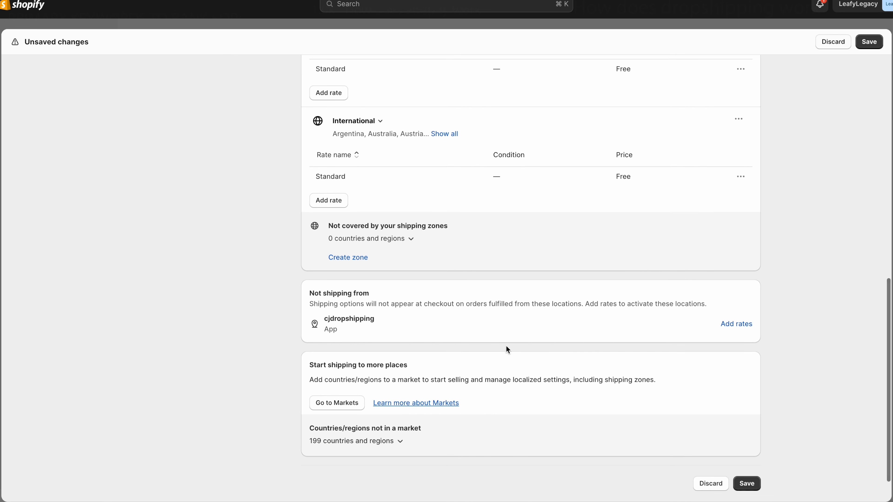
pyautogui.moveTo(308, 295); pyautogui.dragTo(390, 293)
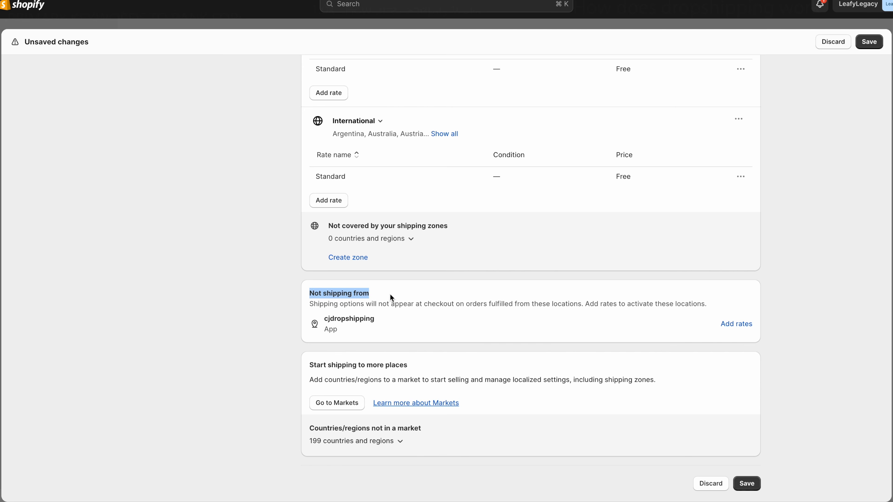
pyautogui.moveTo(310, 316); pyautogui.dragTo(413, 327)
pyautogui.click(407, 325)
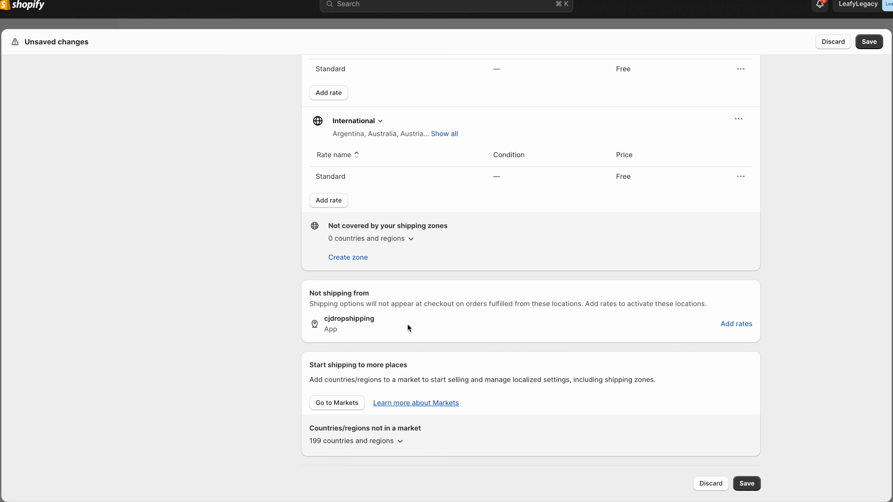
# - Let cjdropshipping use the same rates as the other shipping origins
pyautogui.click(737, 324)
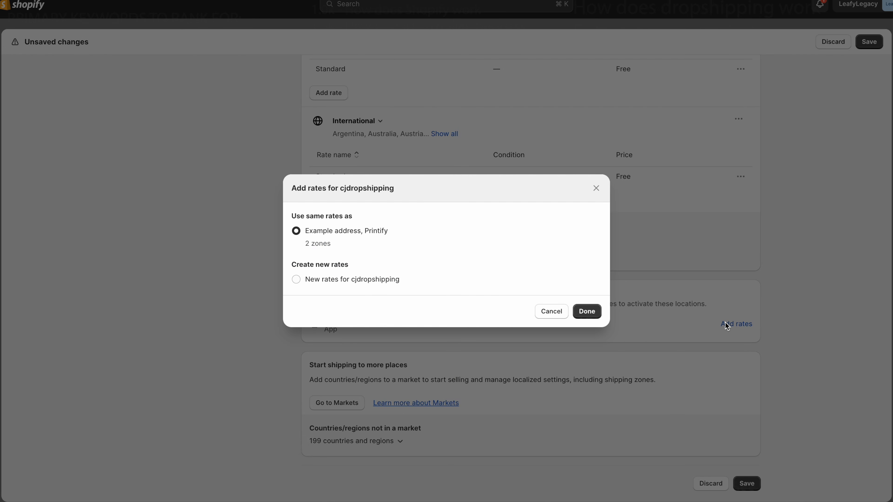
pyautogui.click(591, 312)
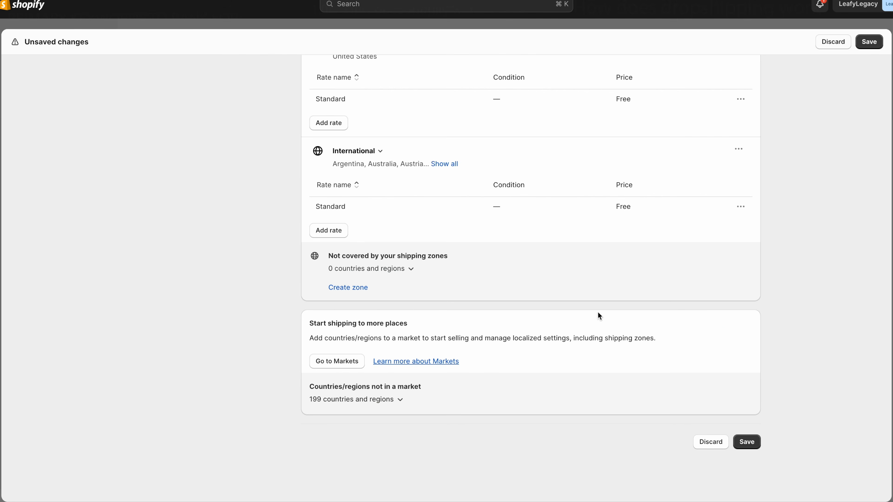
pyautogui.scroll(8, 784, 310)
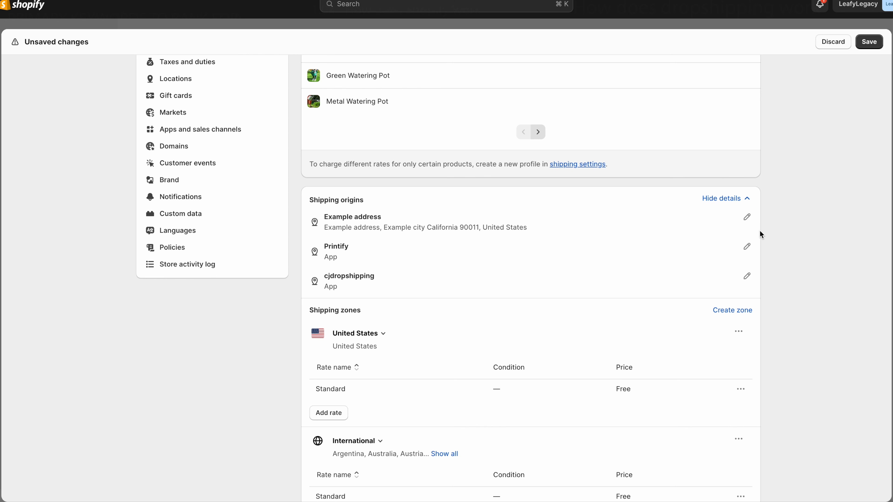
pyautogui.click(745, 199)
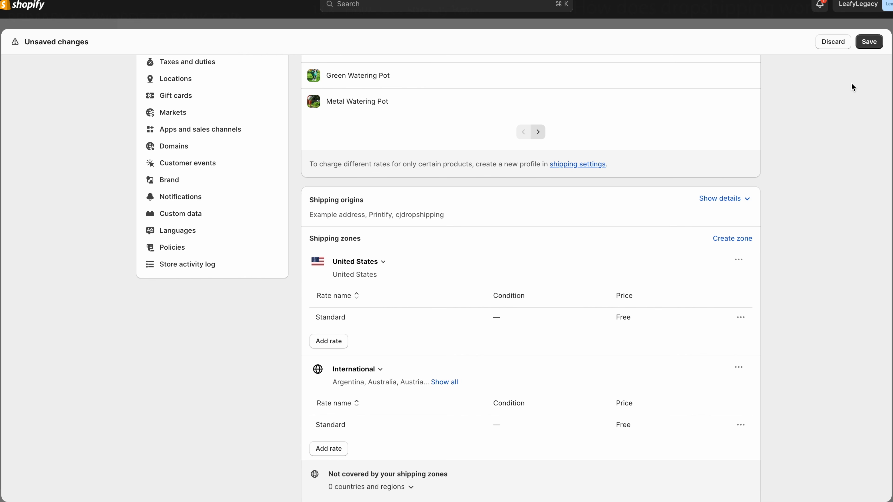
# - Save the General profile and return to the Shipping and delivery overview
pyautogui.click(865, 46)
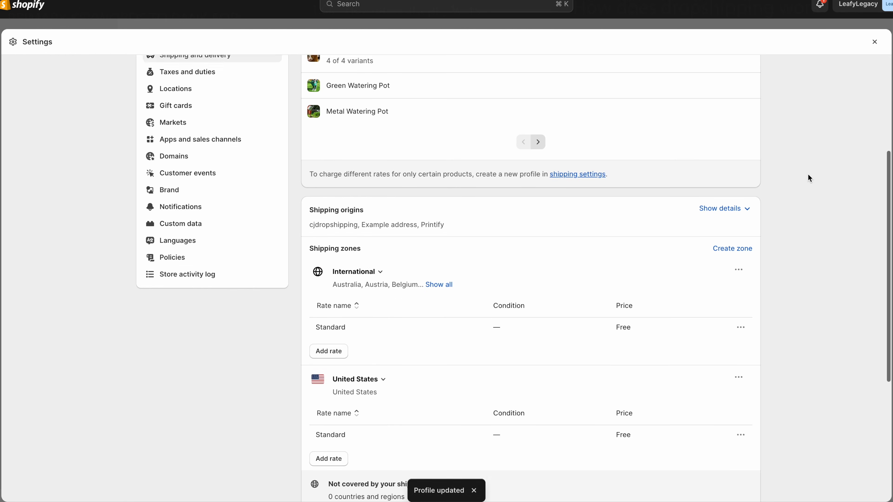
pyautogui.scroll(5, 808, 175)
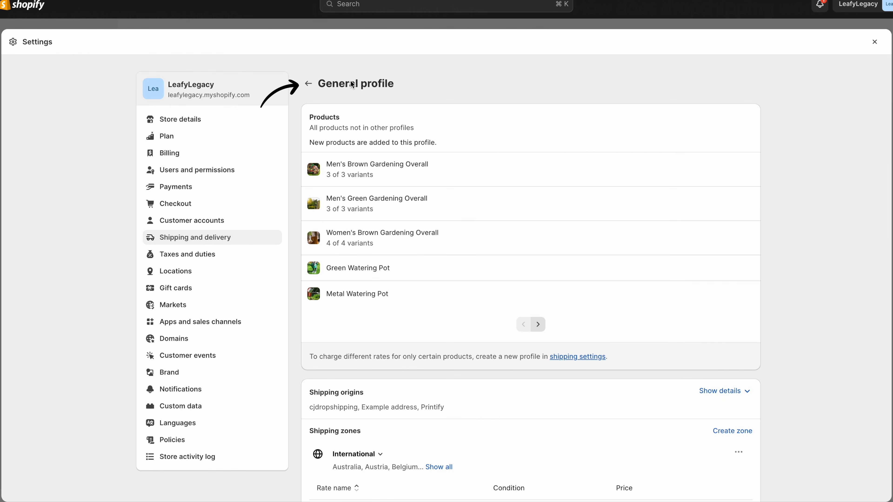
pyautogui.click(308, 84)
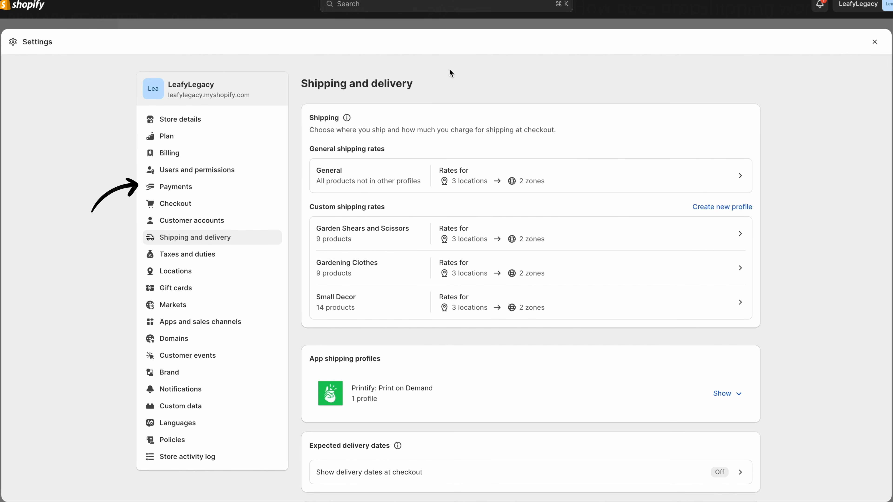
# - Open Payments settings and review the payments account setup
pyautogui.click(207, 192)
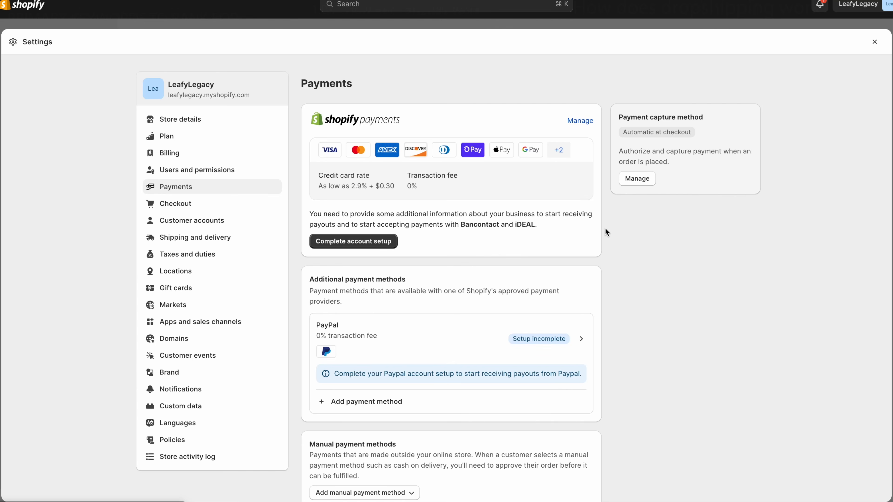
pyautogui.click(381, 244)
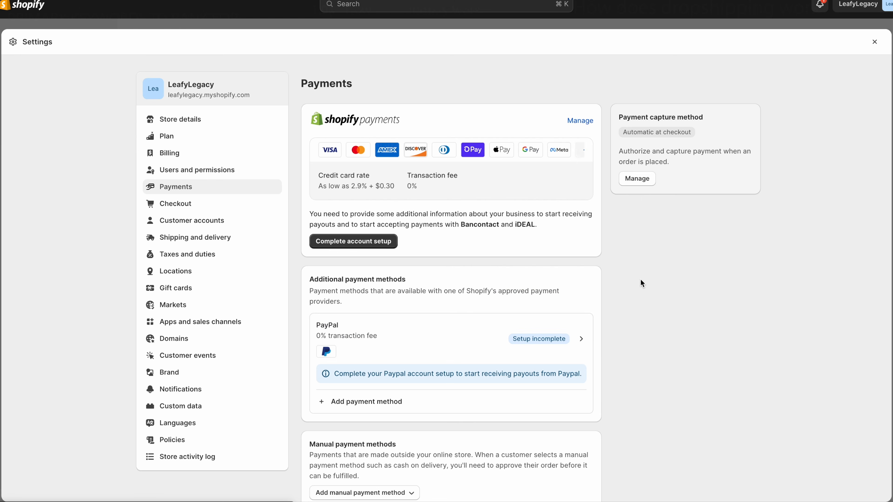
pyautogui.scroll(-3, 641, 279)
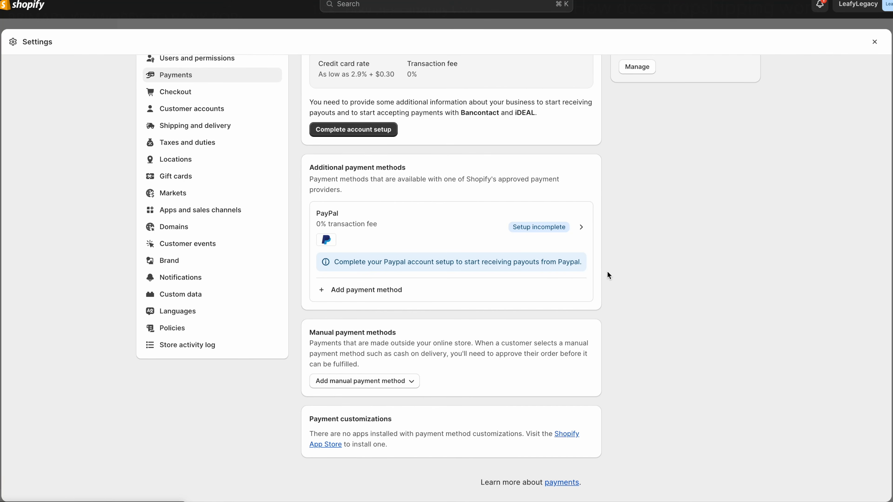
# - Browse payment methods by provider, then go back to the Payments overview
pyautogui.click(375, 298)
pyautogui.click(511, 118)
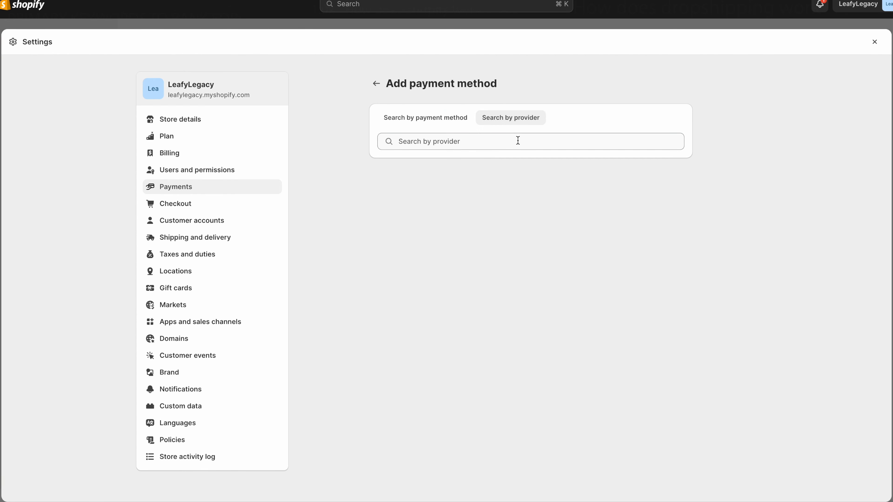
pyautogui.click(516, 140)
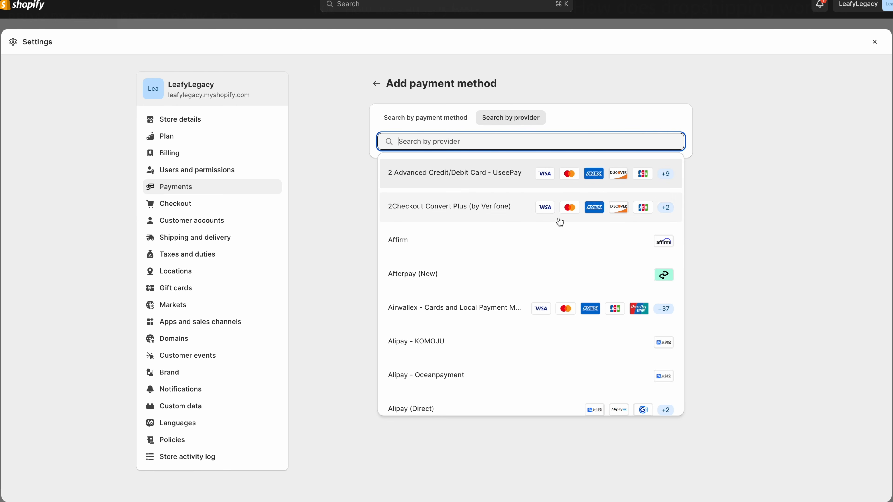
pyautogui.scroll(-7, 554, 312)
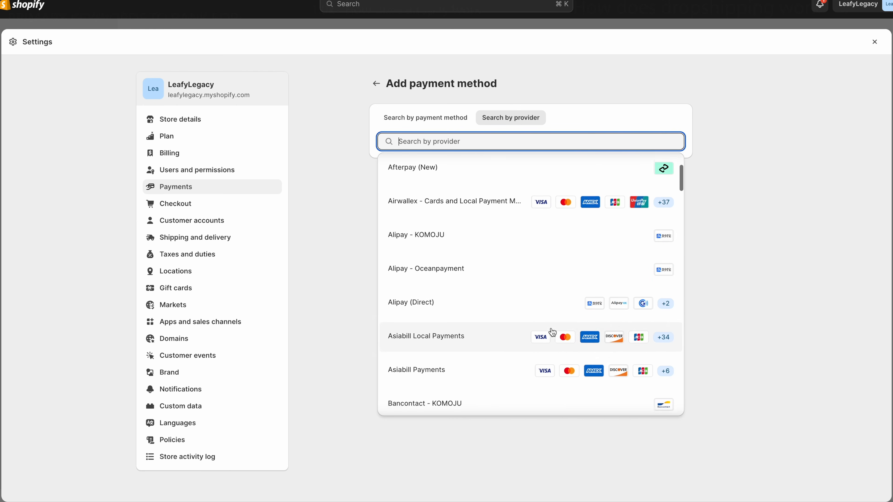
pyautogui.scroll(8, 552, 333)
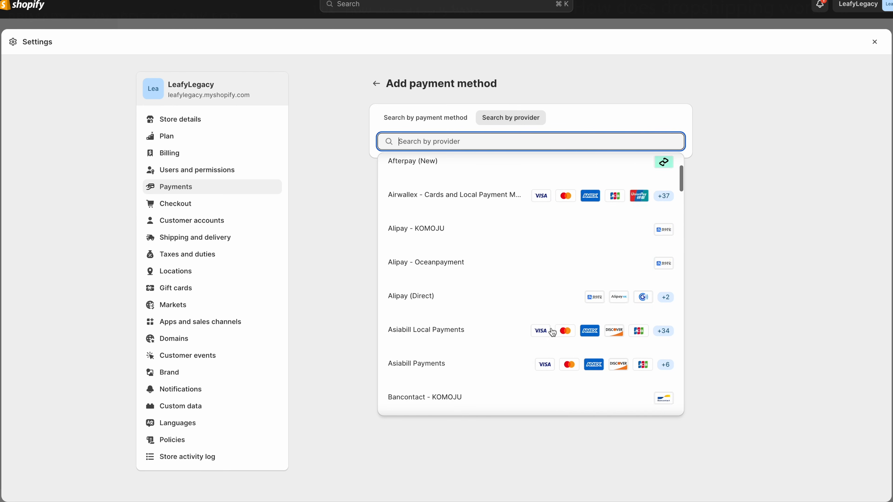
pyautogui.scroll(-10, 501, 204)
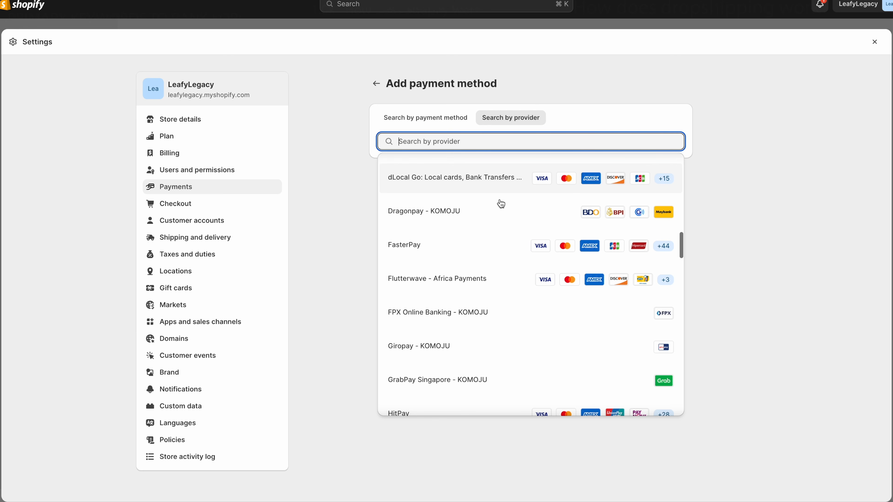
pyautogui.scroll(-4, 501, 204)
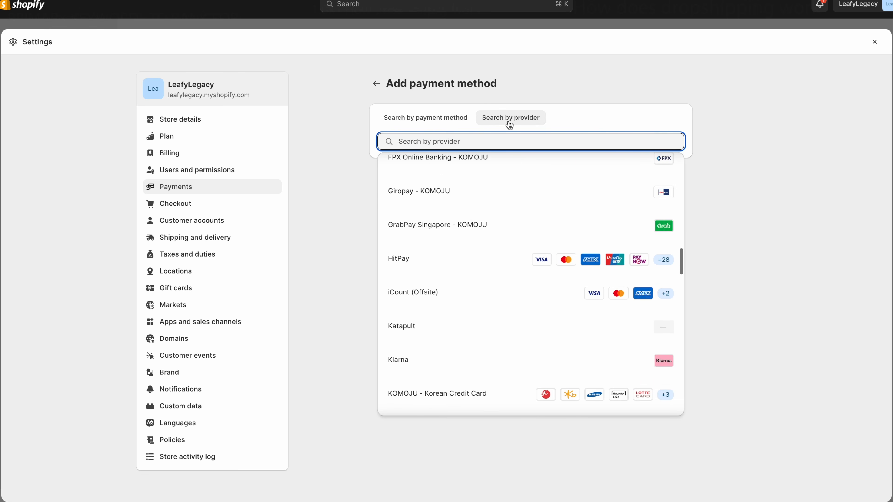
pyautogui.click(510, 123)
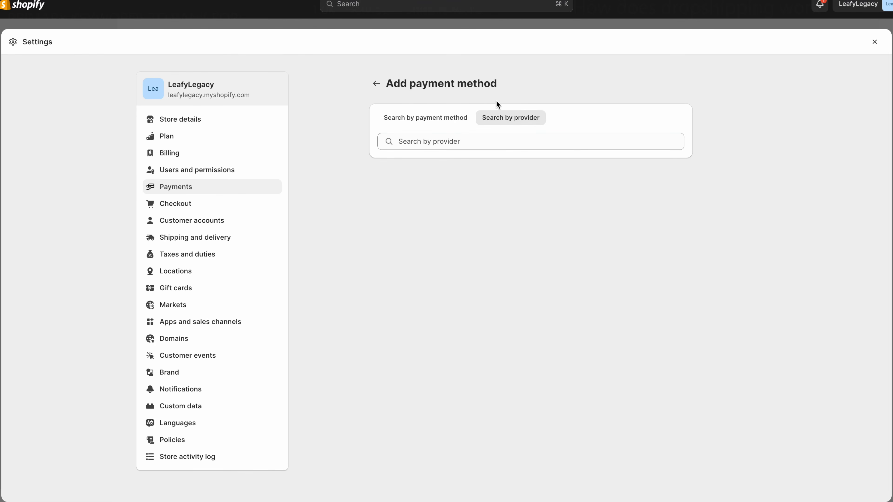
pyautogui.click(376, 84)
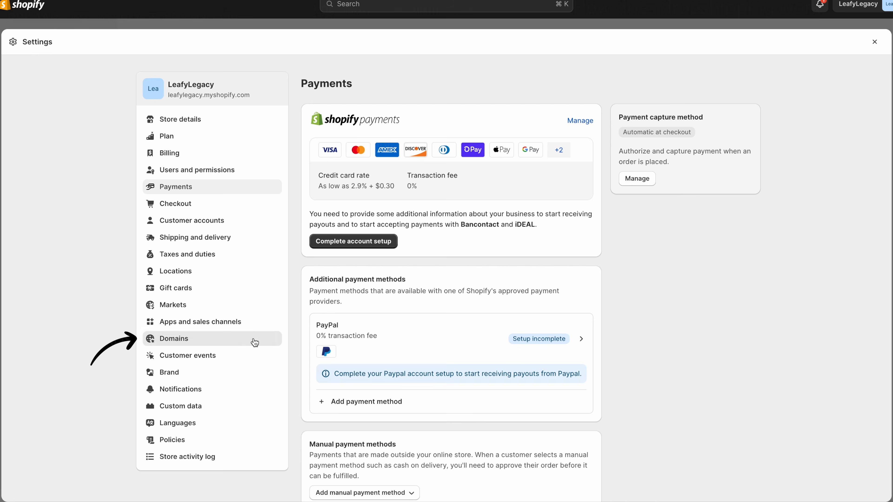
# - Review the store's domain list, then close Settings back to the Themes page
pyautogui.click(255, 343)
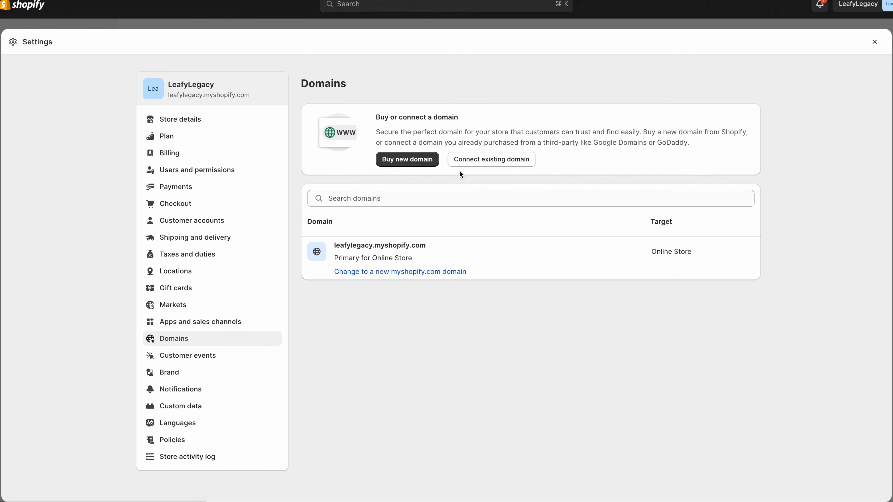
pyautogui.click(875, 41)
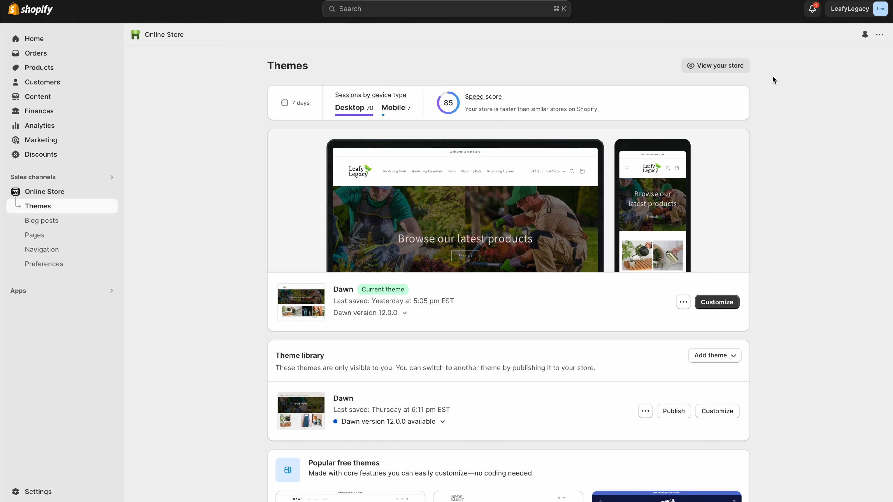
# - On the storefront, add the Gardening High Pressure Automatic Watering Can to the cart and check out
pyautogui.click(735, 75)
pyautogui.scroll(-10, 82, 173)
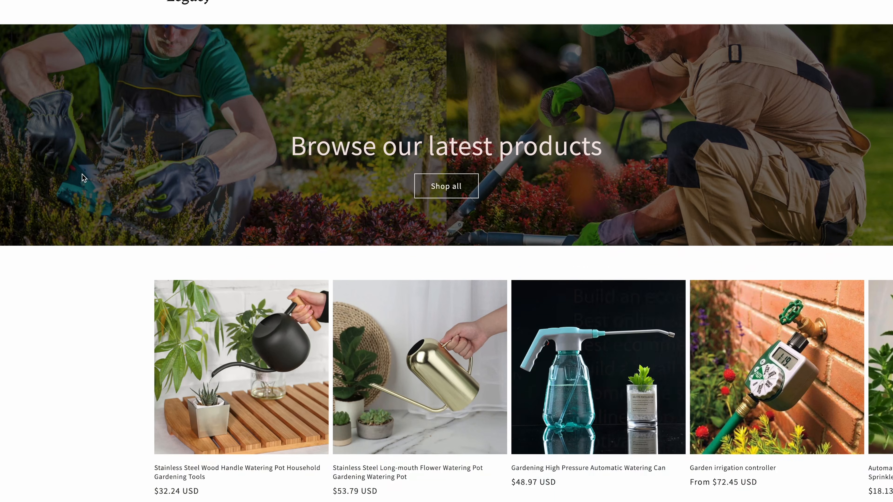
pyautogui.scroll(-6, 82, 175)
pyautogui.scroll(15, 82, 174)
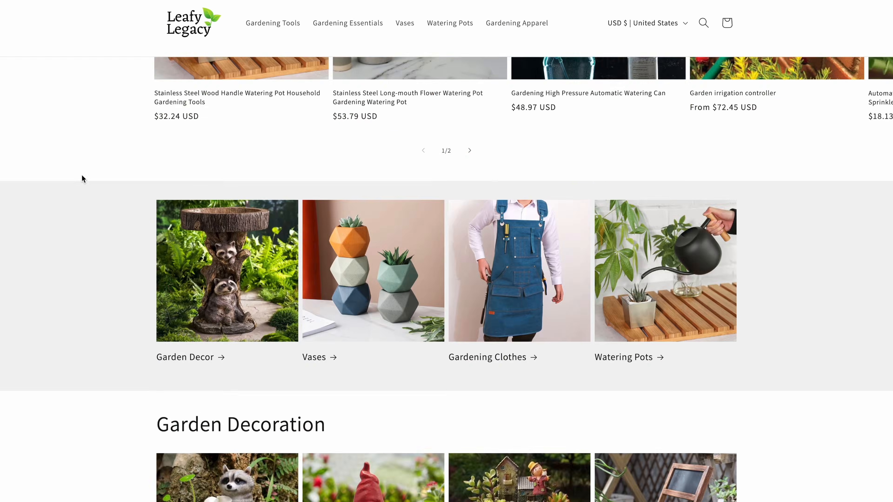
pyautogui.click(609, 363)
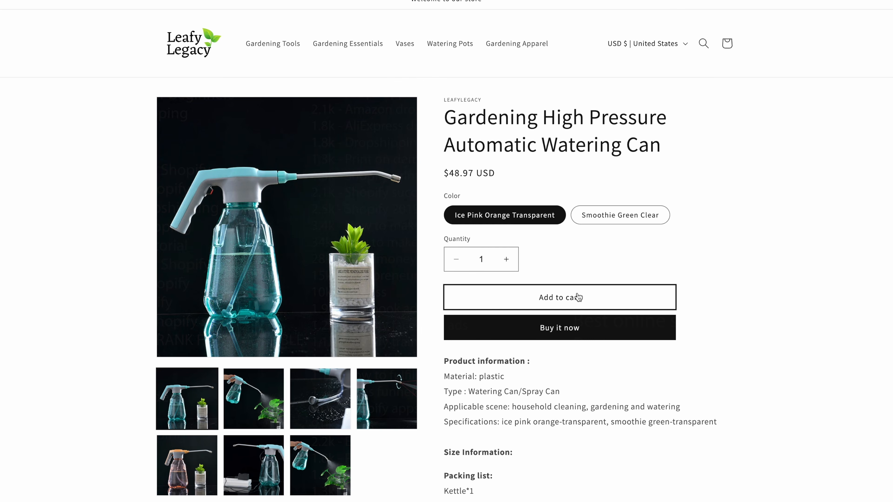
pyautogui.click(578, 298)
pyautogui.click(653, 226)
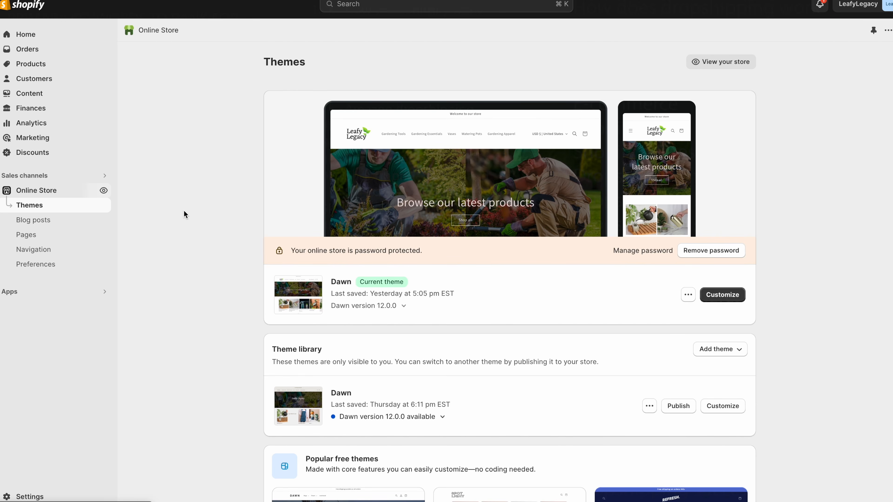
# - Remove the storefront password and check the homepage title and meta description in Preferences
pyautogui.click(714, 253)
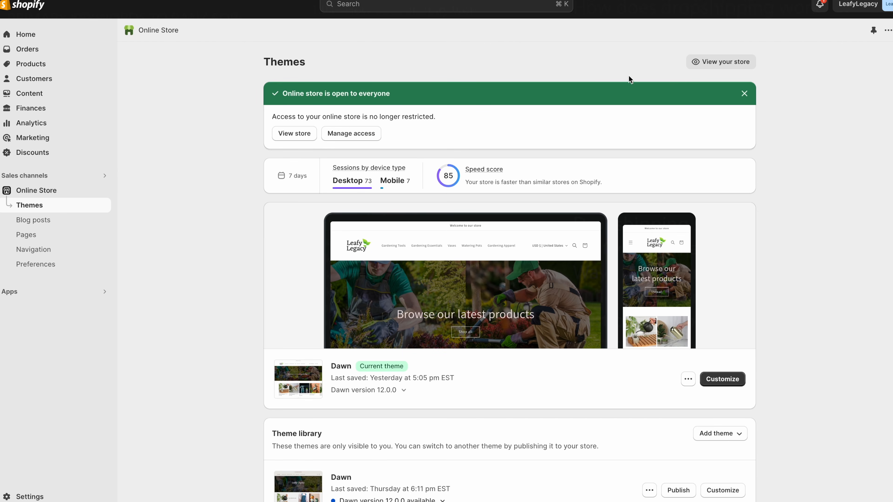
pyautogui.click(72, 264)
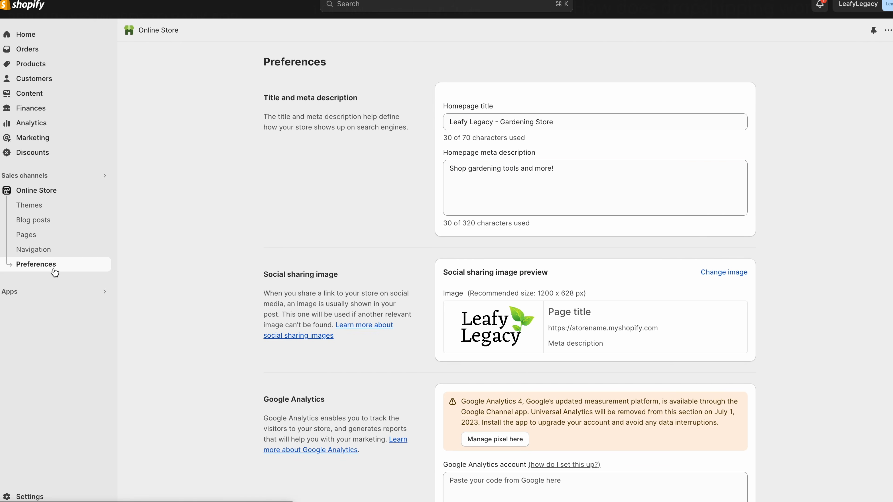
pyautogui.click(588, 121)
pyautogui.click(594, 171)
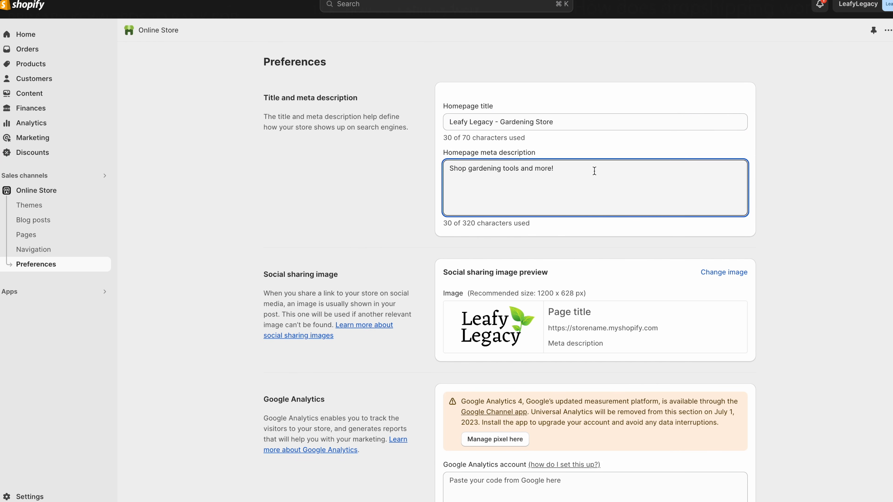
pyautogui.click(204, 188)
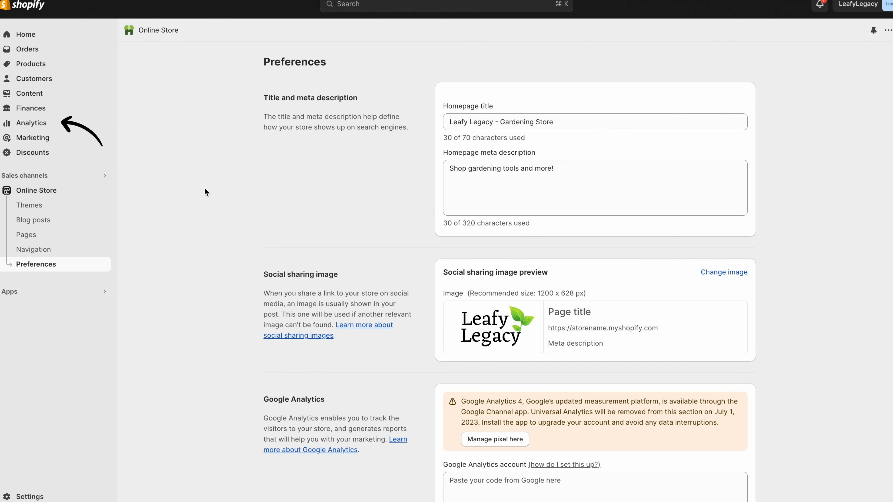
# - Review today's sales, sessions and orders on the Analytics dashboard
pyautogui.click(70, 125)
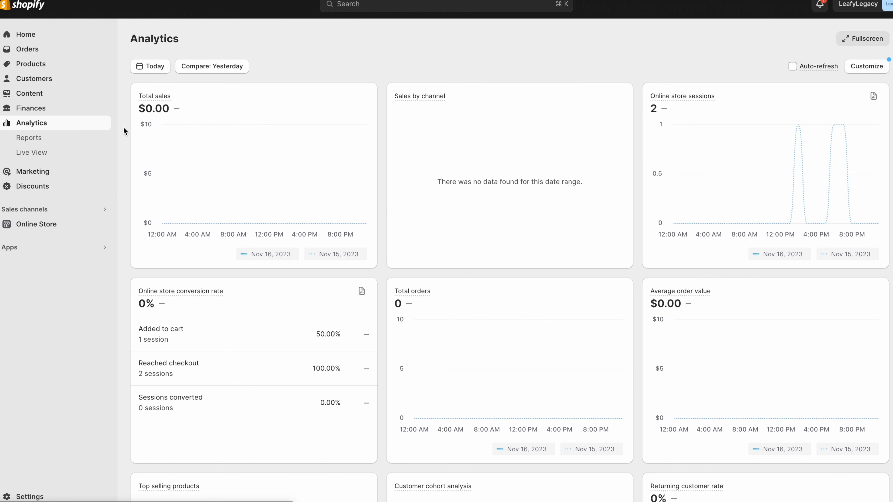
pyautogui.scroll(-5, 123, 128)
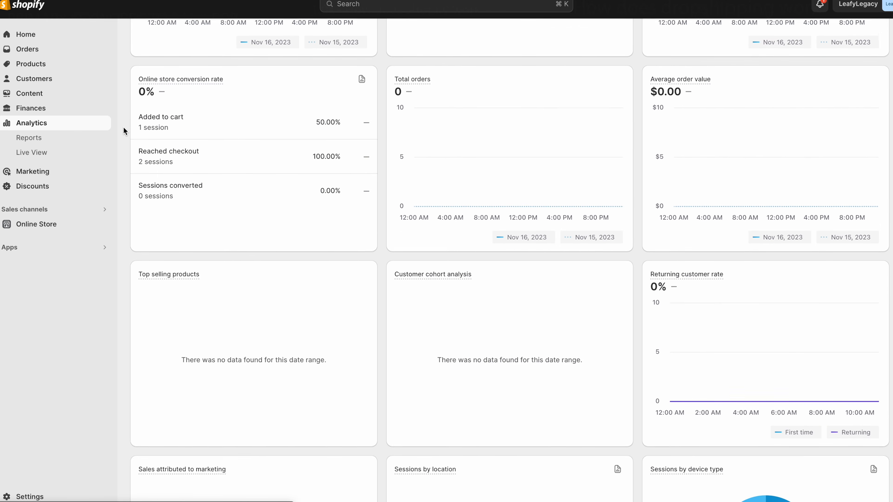
pyautogui.scroll(5, 123, 131)
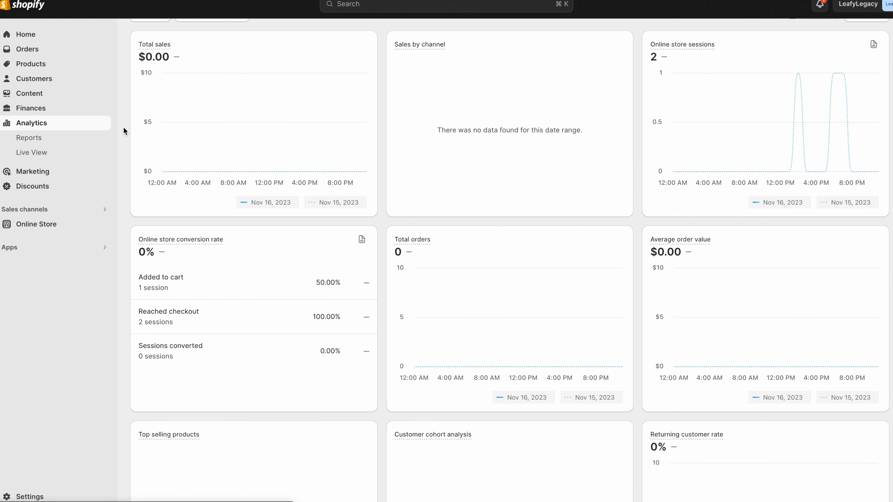
pyautogui.scroll(2, 123, 128)
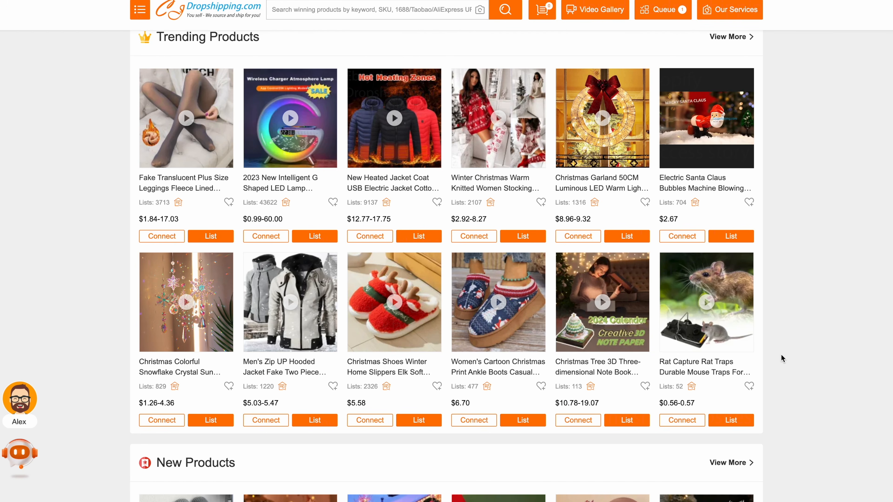
# - Go to the products list and open the Clay plant pot product in its editor
pyautogui.scroll(-10, 781, 354)
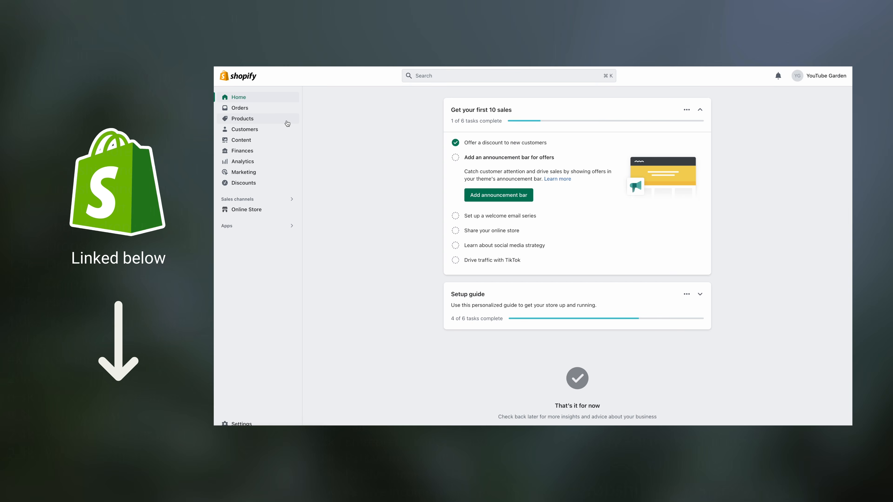
pyautogui.click(288, 123)
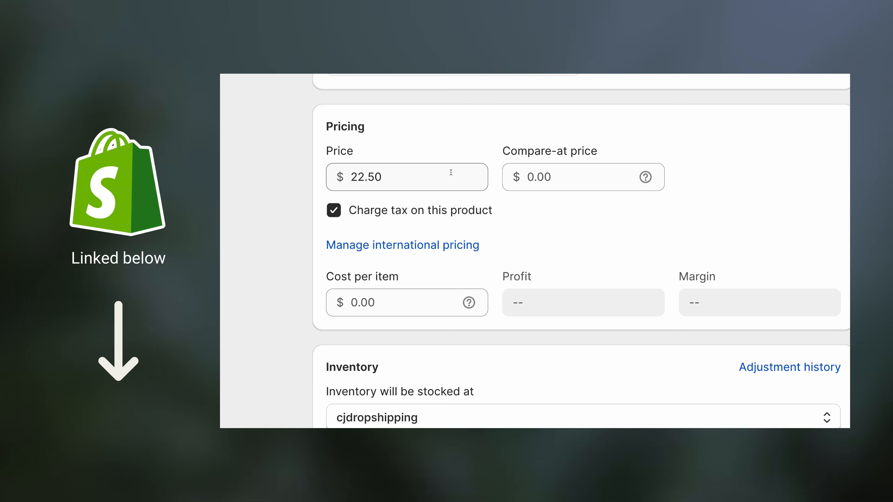
pyautogui.click(446, 175)
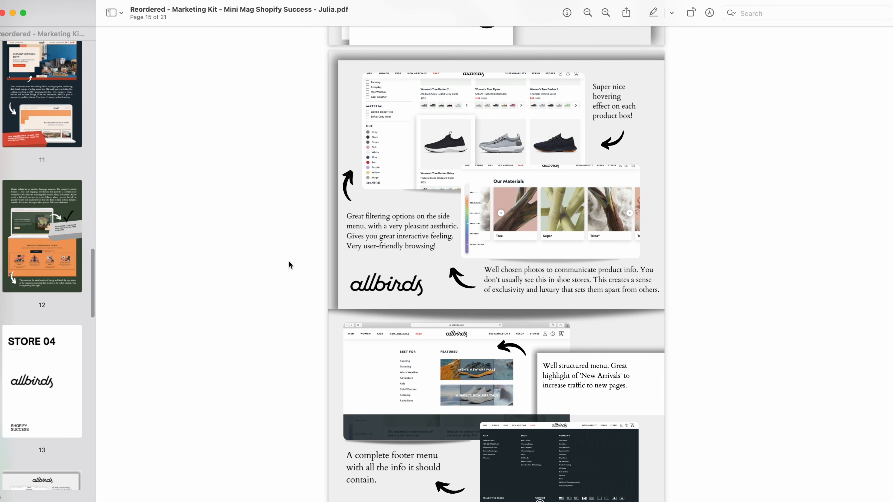
pyautogui.scroll(-20, 289, 261)
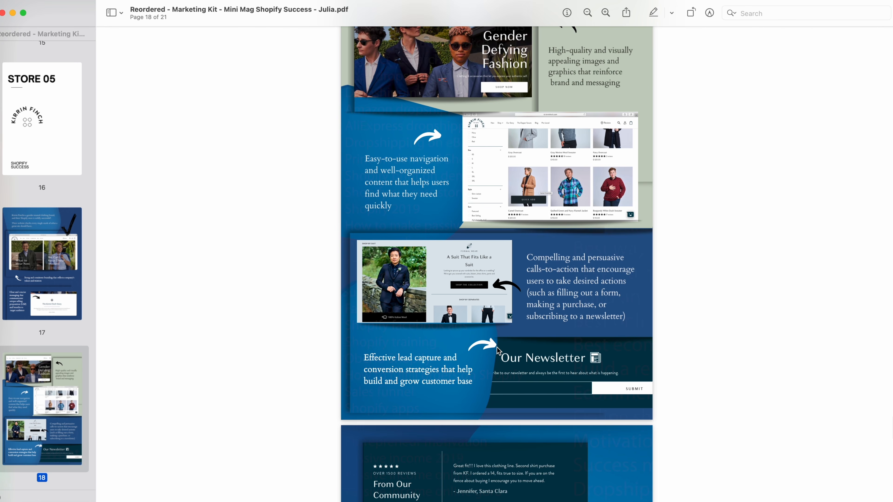
pyautogui.scroll(-5, 497, 347)
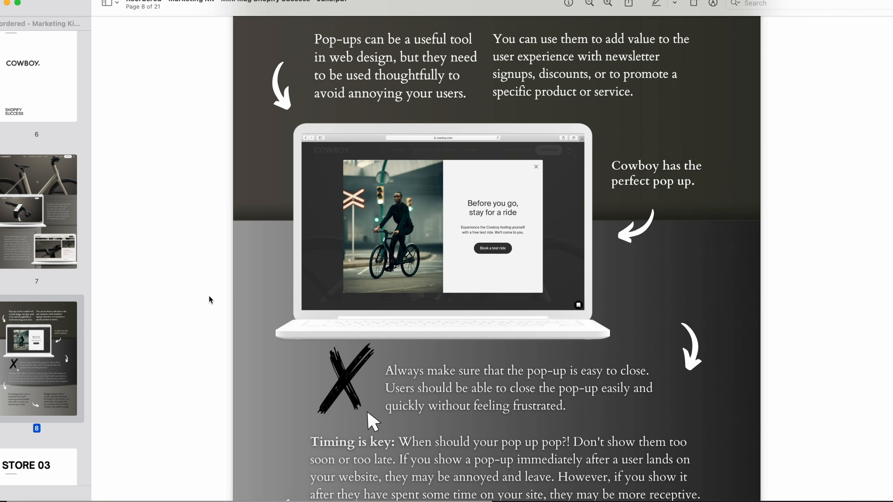
pyautogui.scroll(-2, 209, 298)
pyautogui.scroll(5, 210, 297)
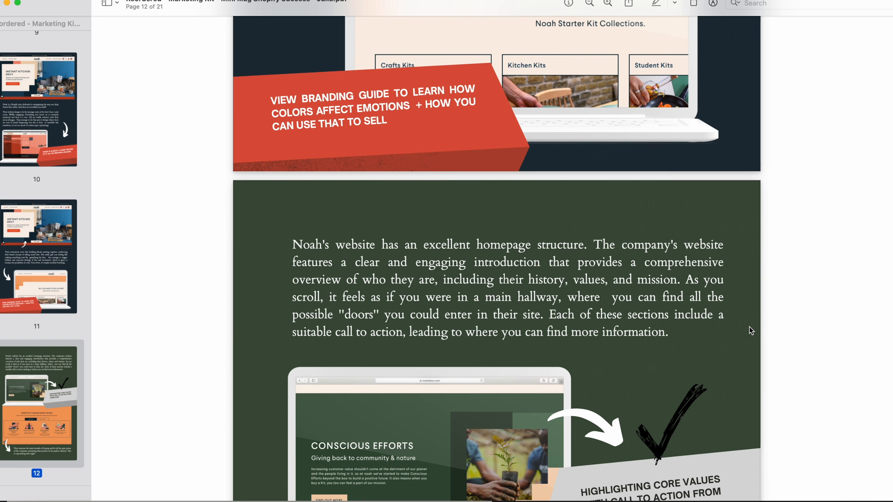
pyautogui.scroll(5, 749, 327)
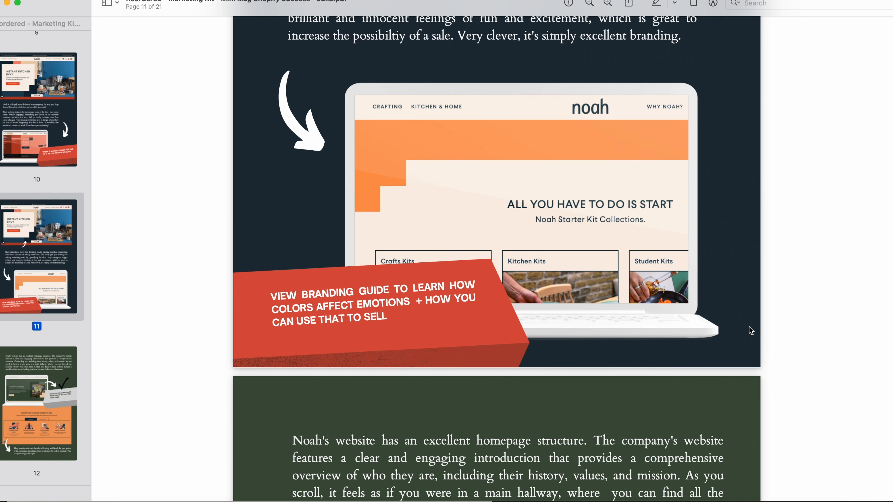